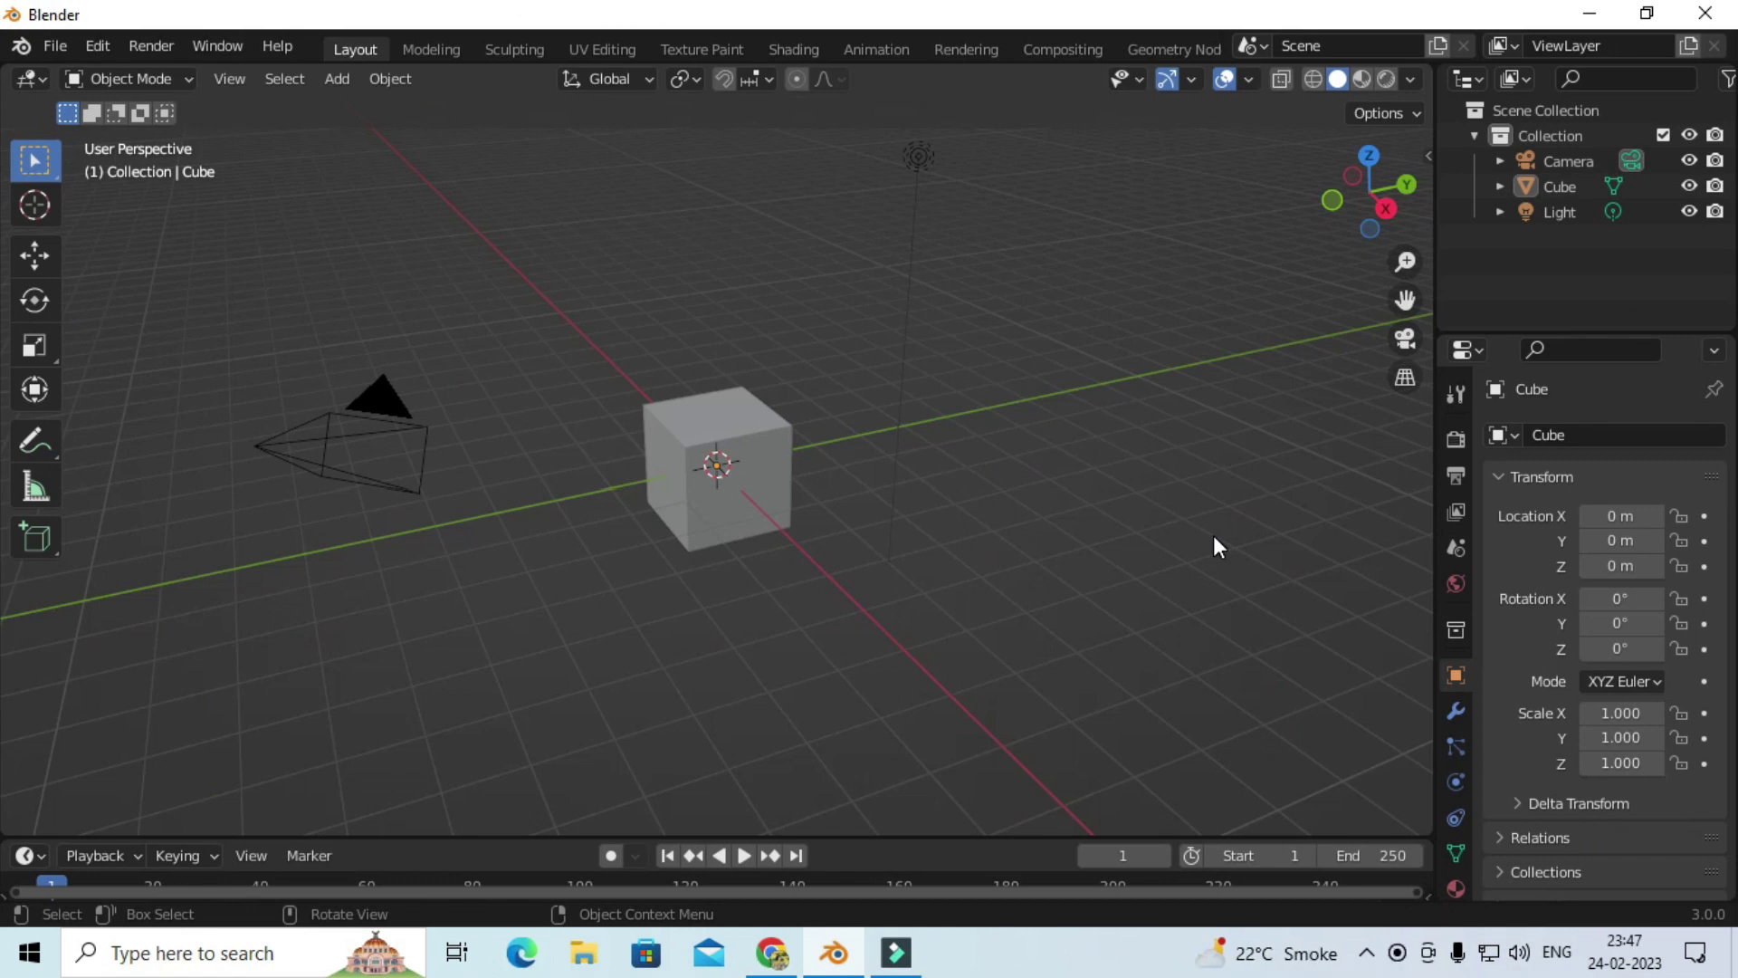
Step: Delete the default cube and add a plane at the origin
click(771, 445)
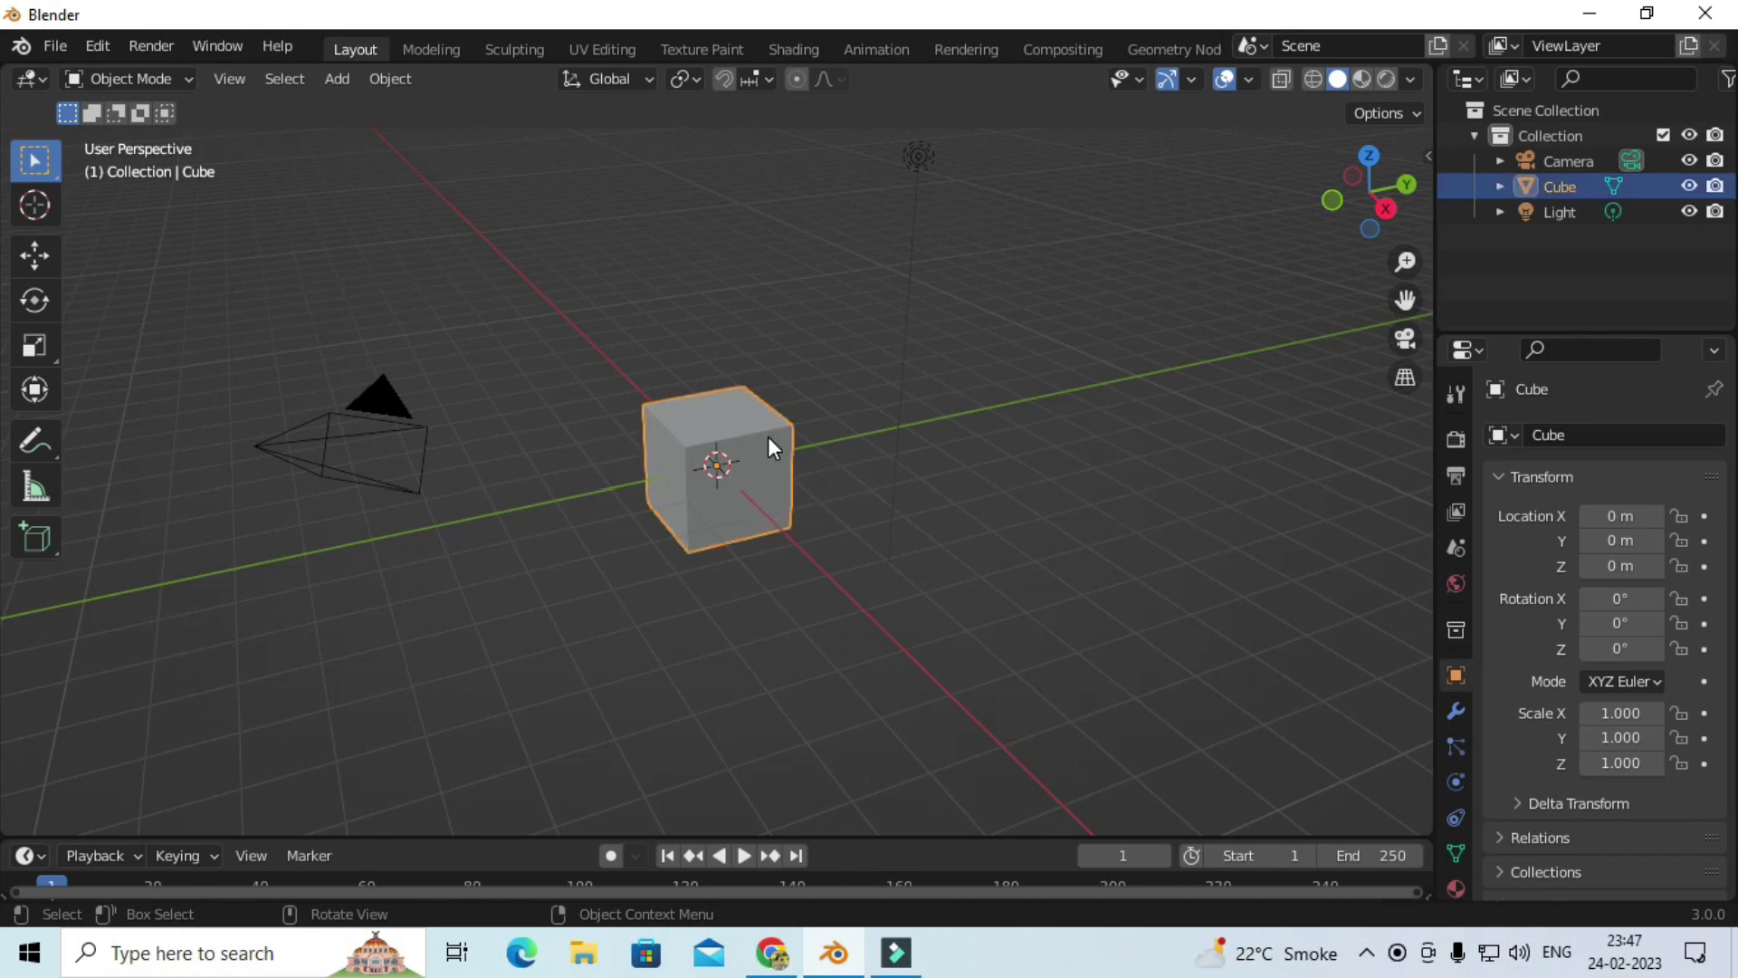
key(Delete)
key(shift+a)
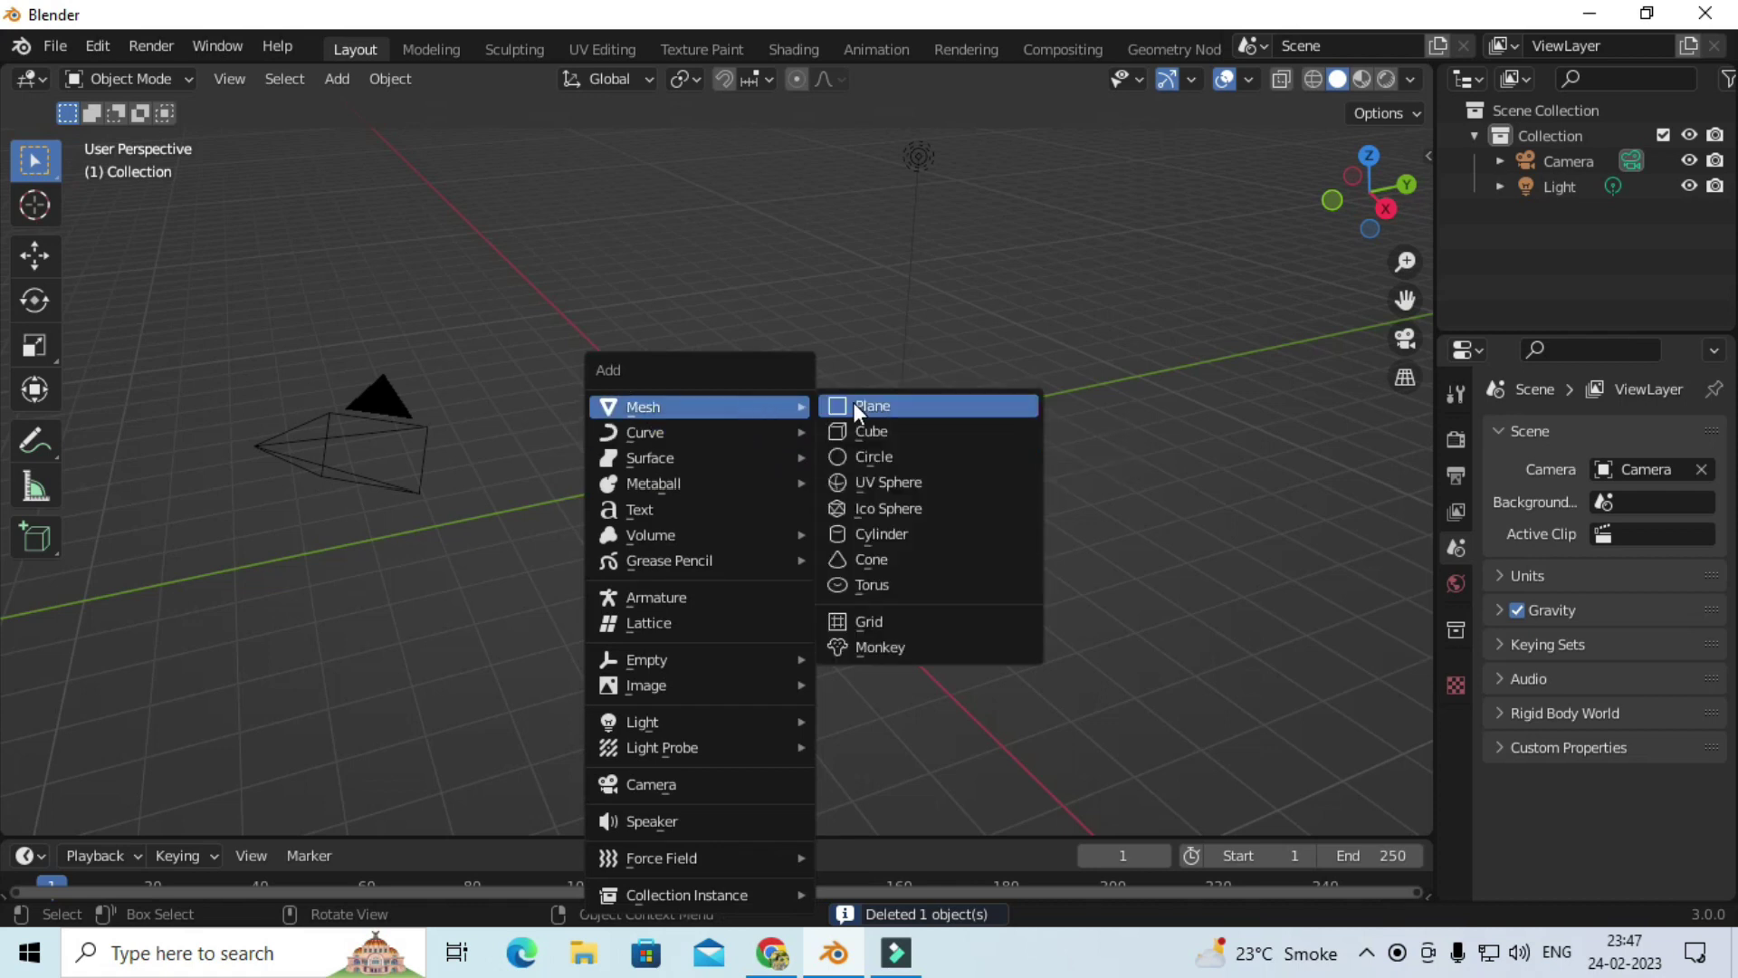
click(852, 405)
Step: Scale the plane up about 1.75 times and split the 3D view into two side-by-side views
key(s)
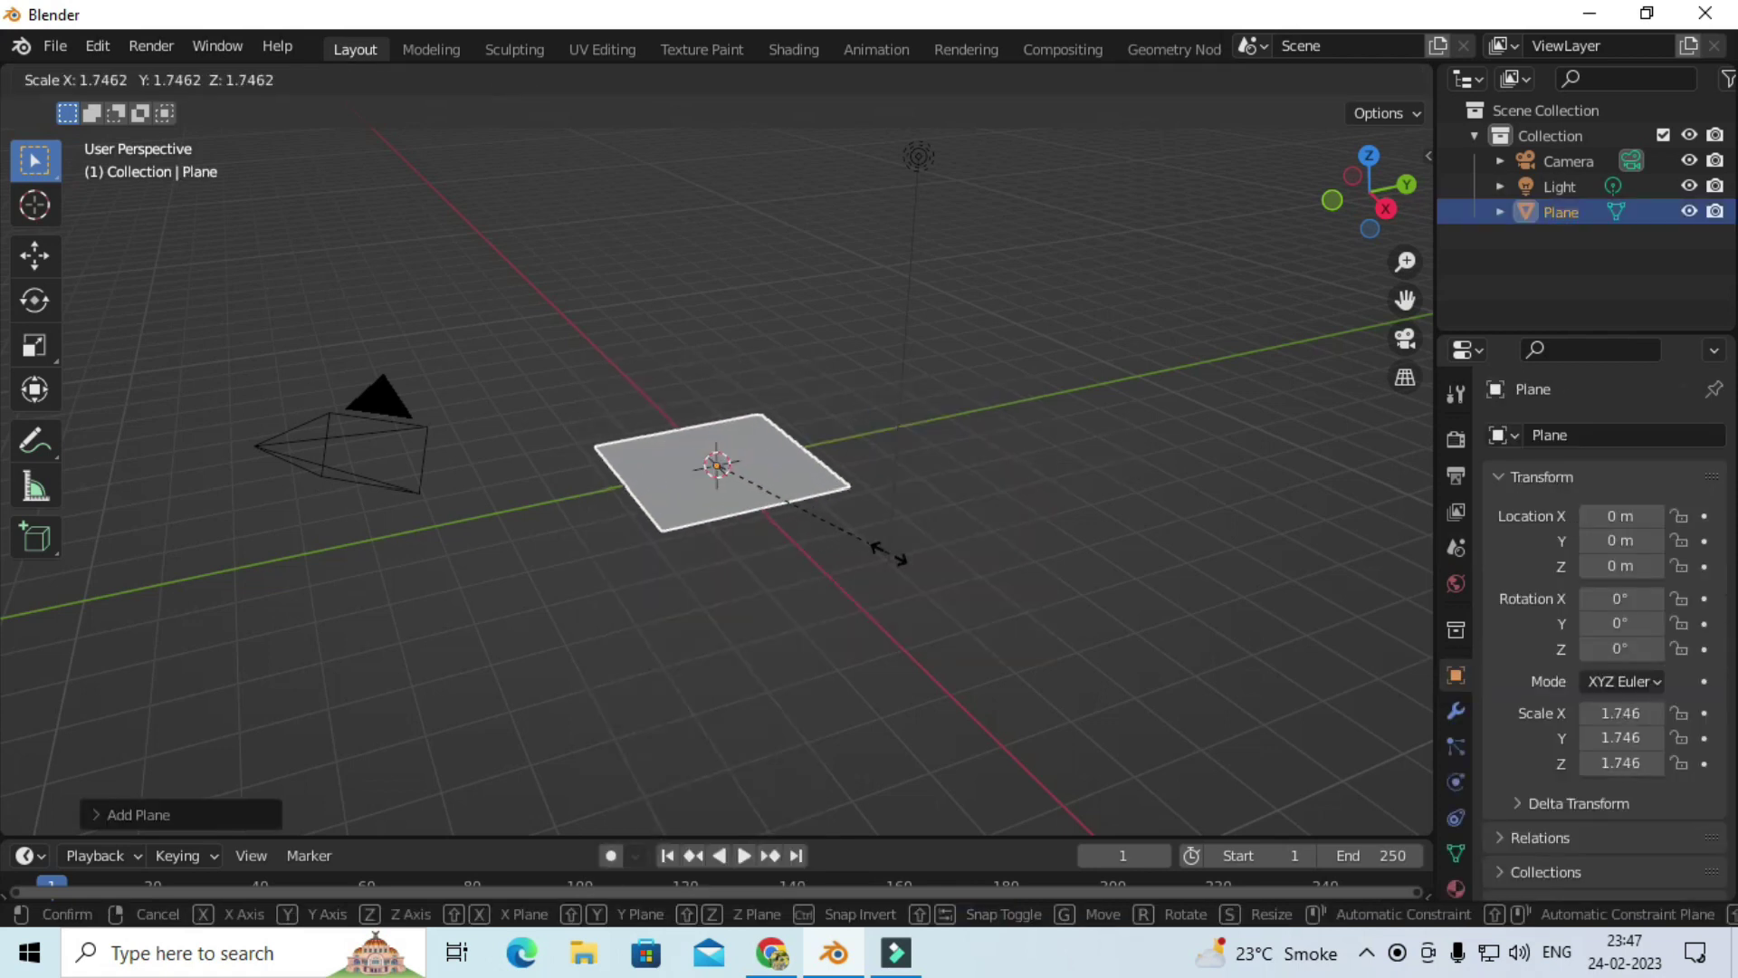
click(886, 549)
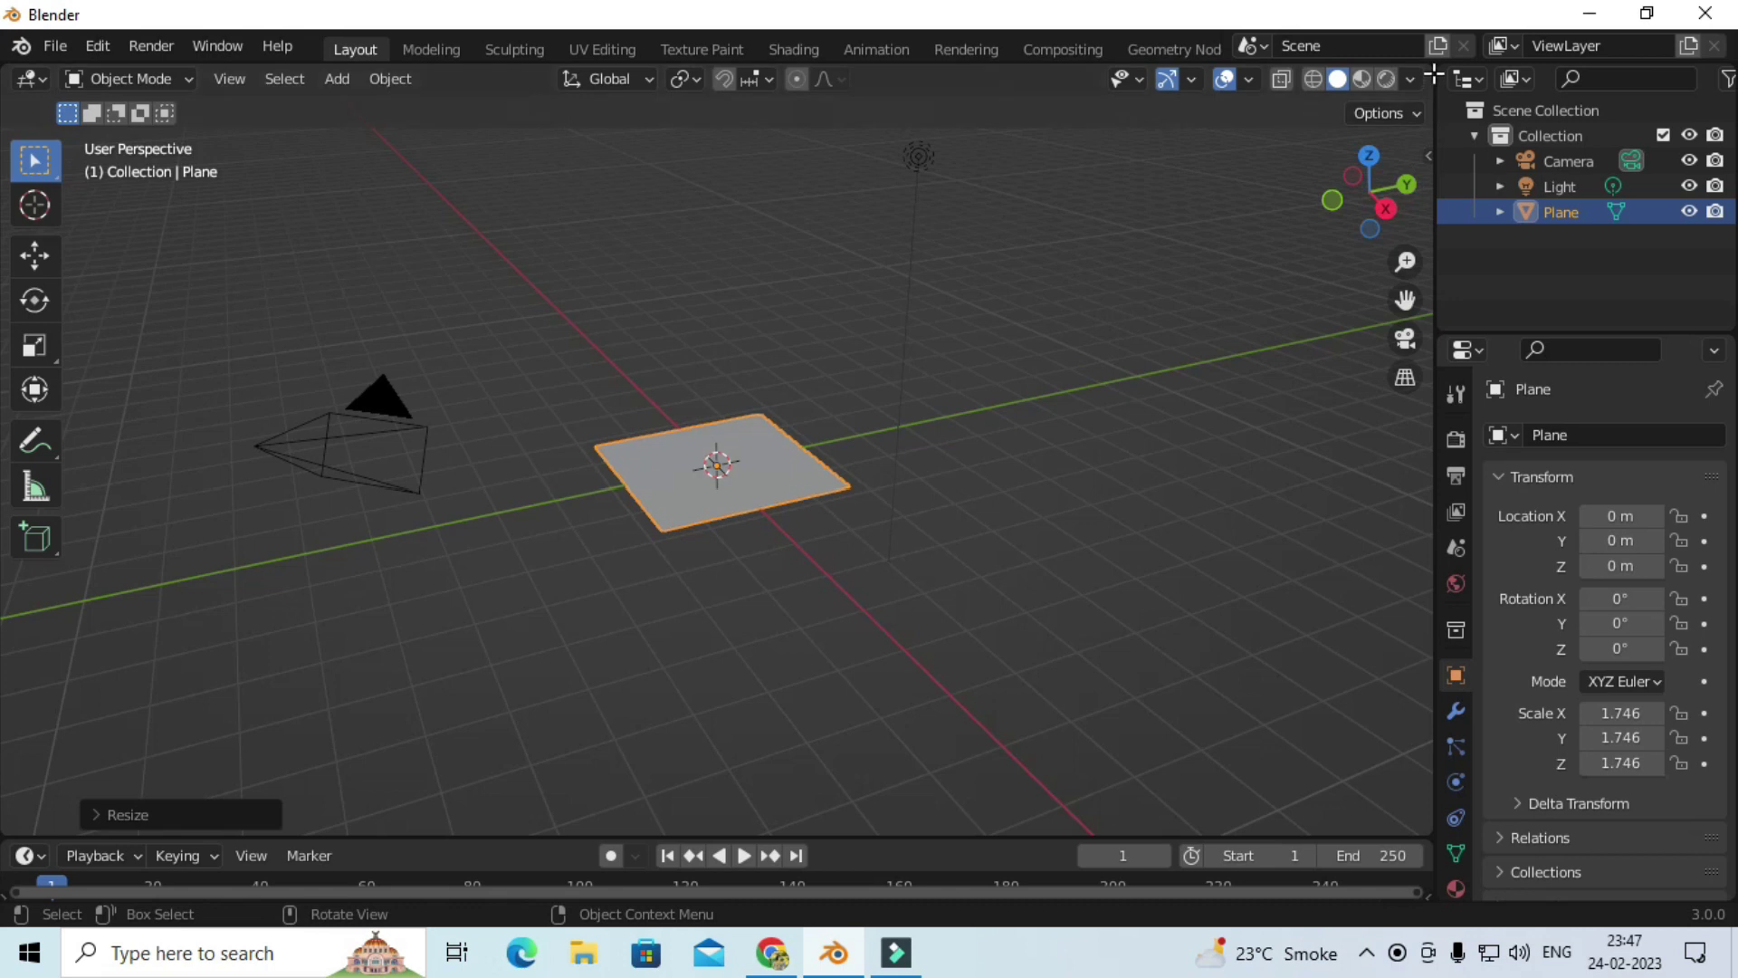
drag(1434, 74, 576, 247)
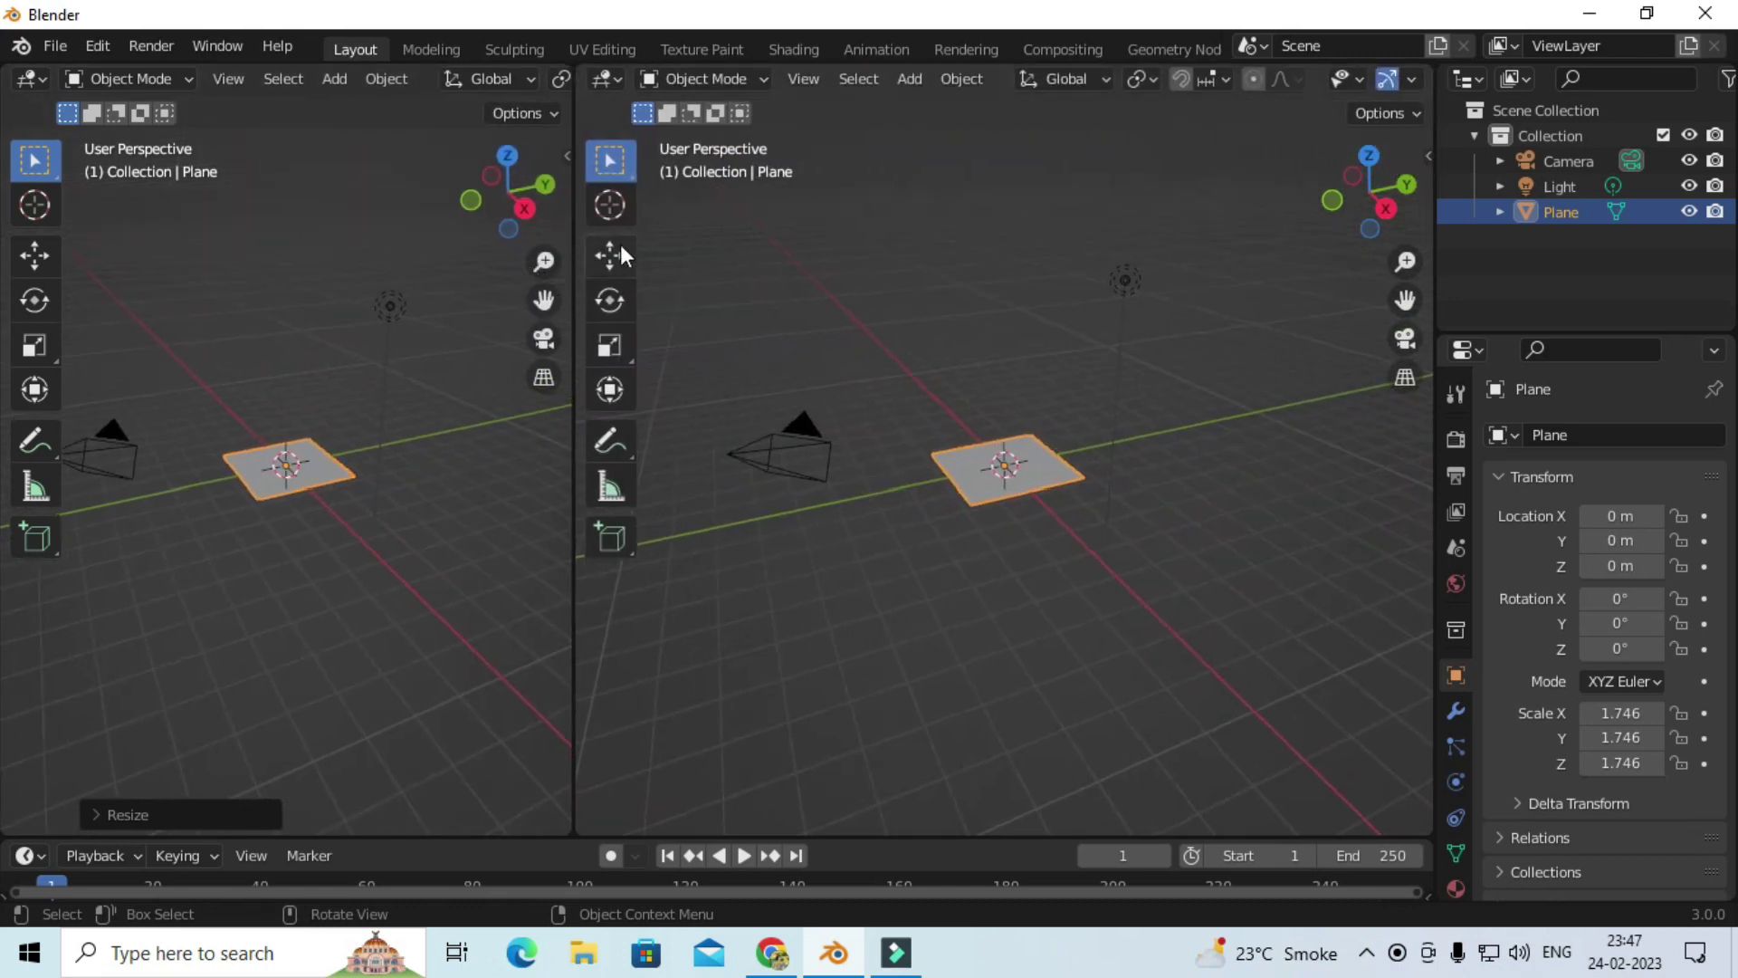
Step: Make the right area a Geometry Node Editor and create a new Geometry Nodes tree for the plane
click(606, 82)
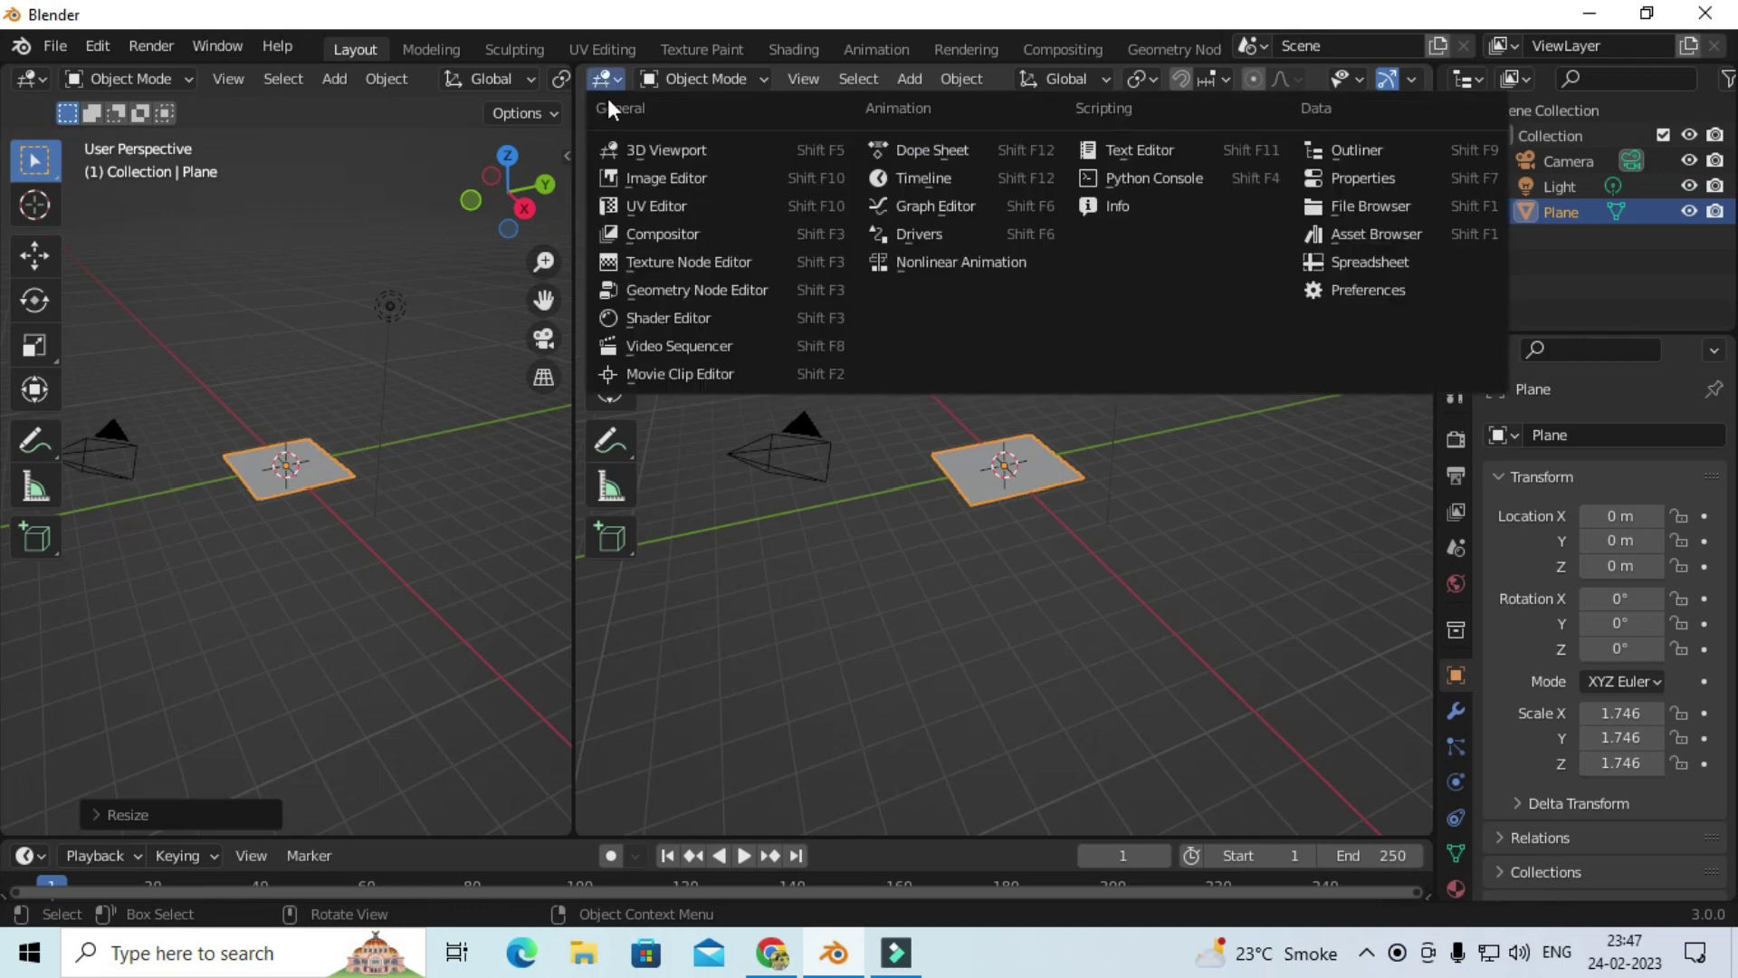
click(689, 297)
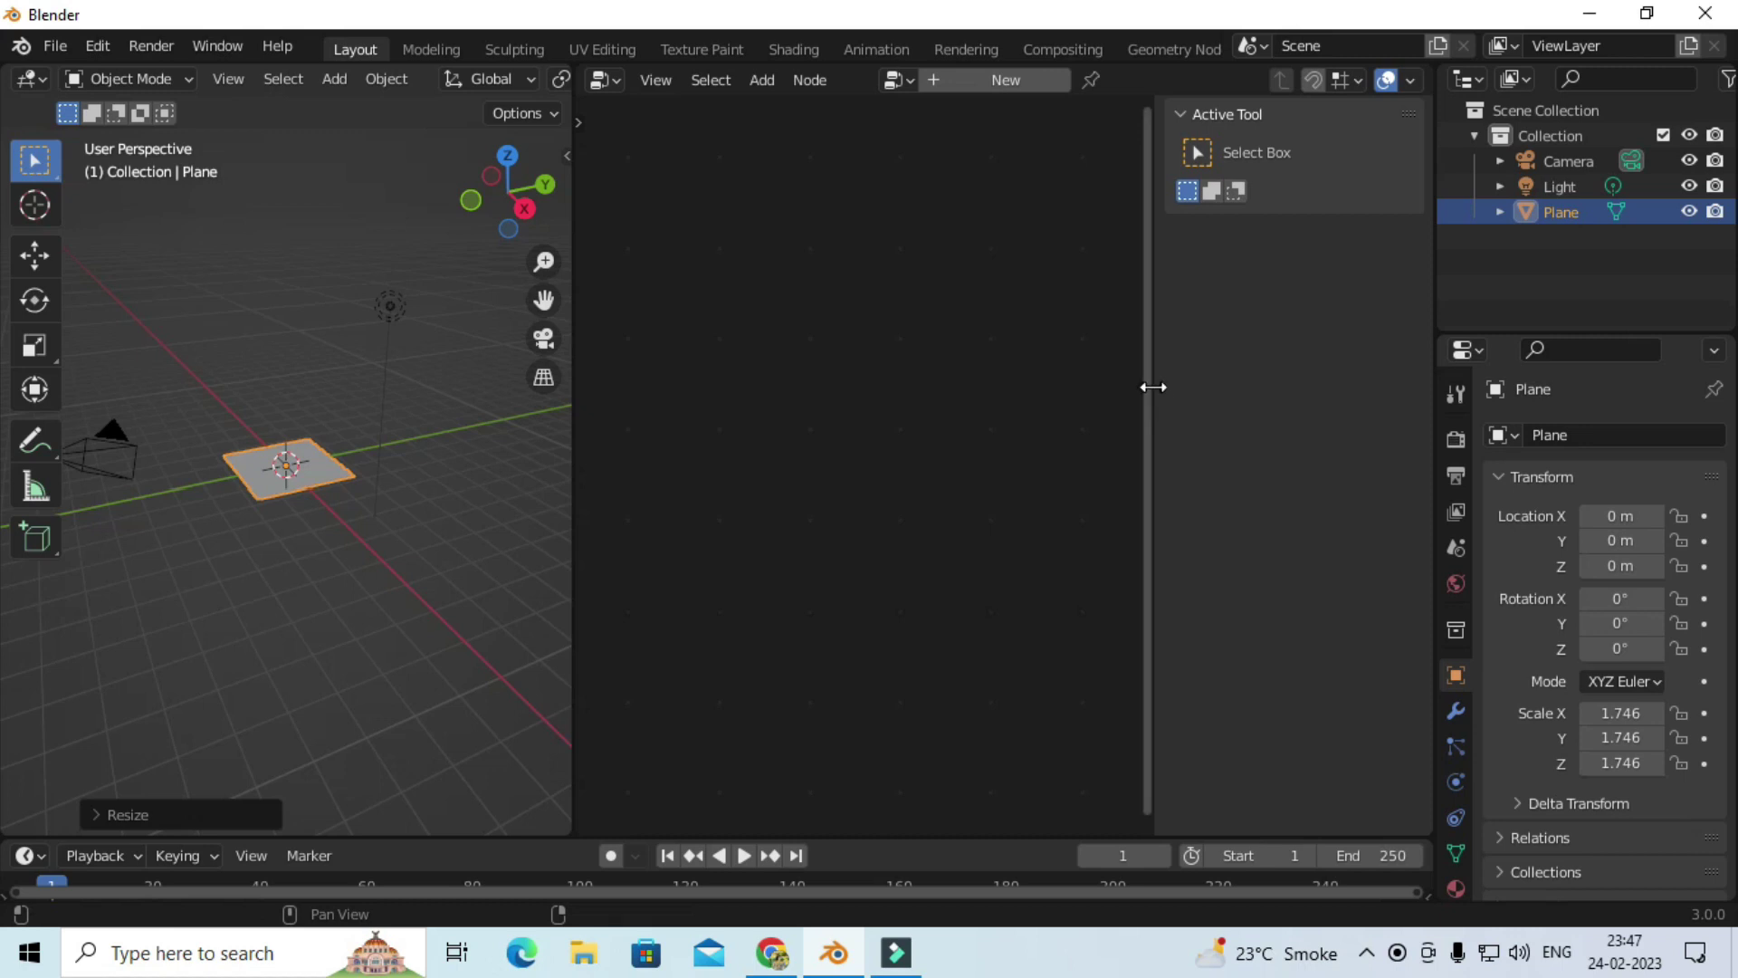
drag(1151, 385, 1388, 383)
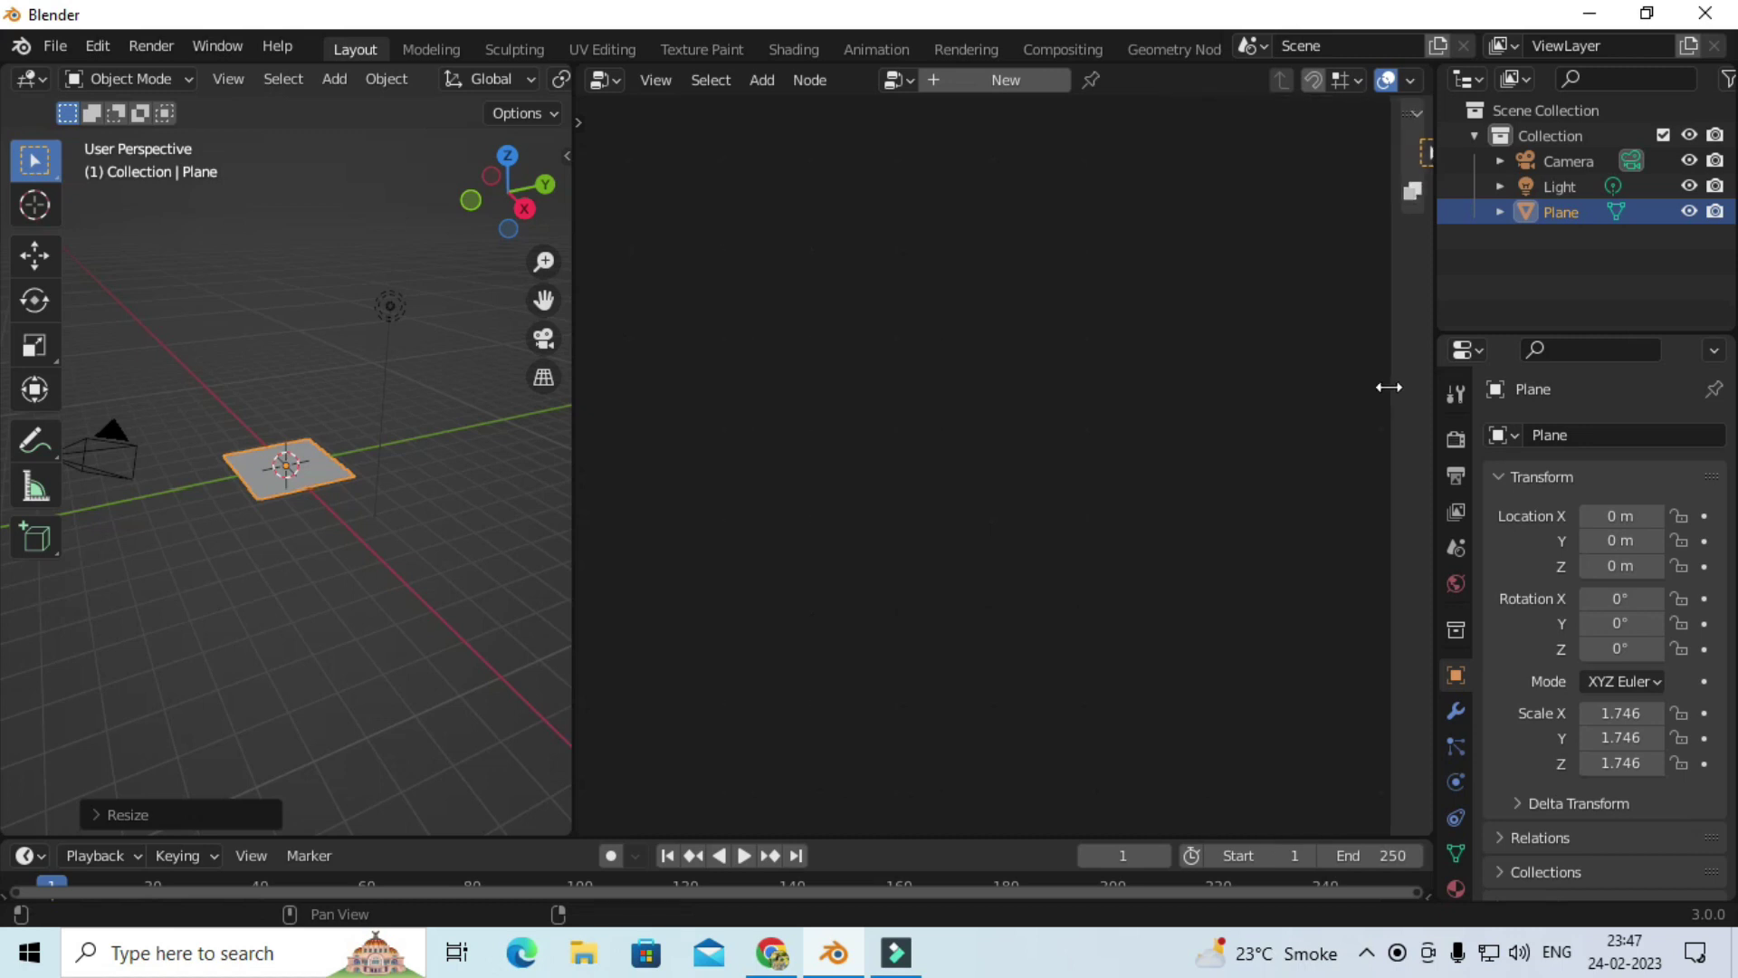
click(997, 82)
key(Home)
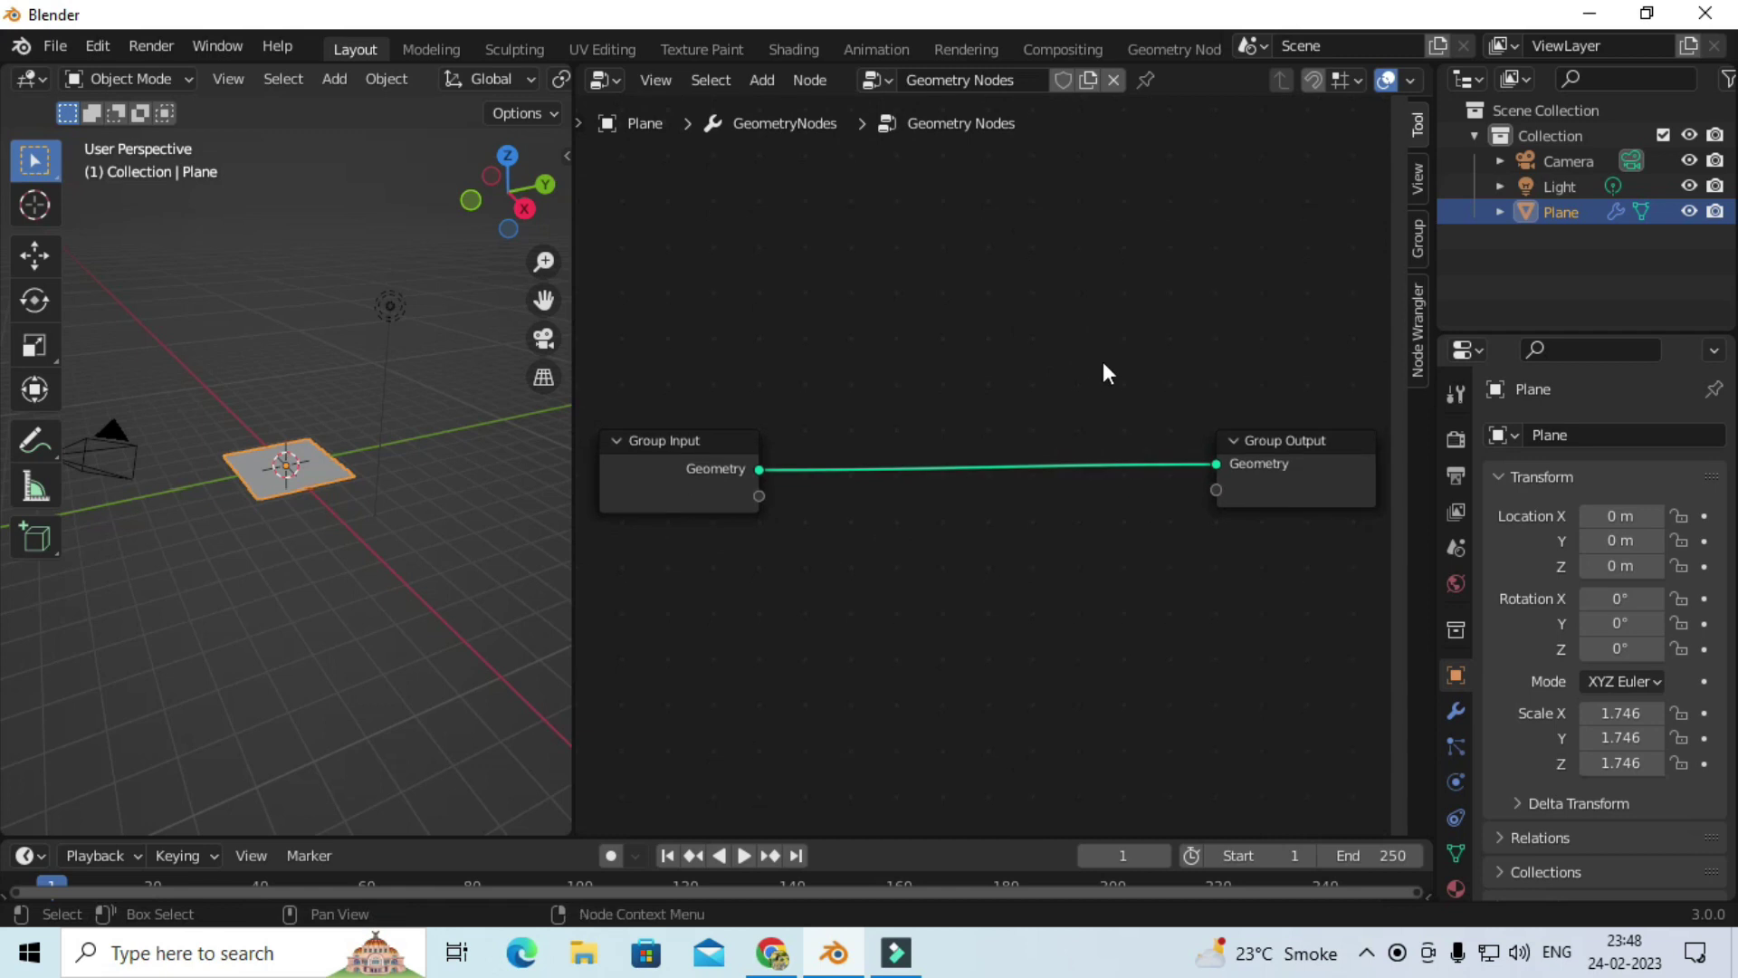
Step: Insert a Distribute Points on Faces node on the link between Group Input and Group Output
click(1299, 458)
click(713, 496)
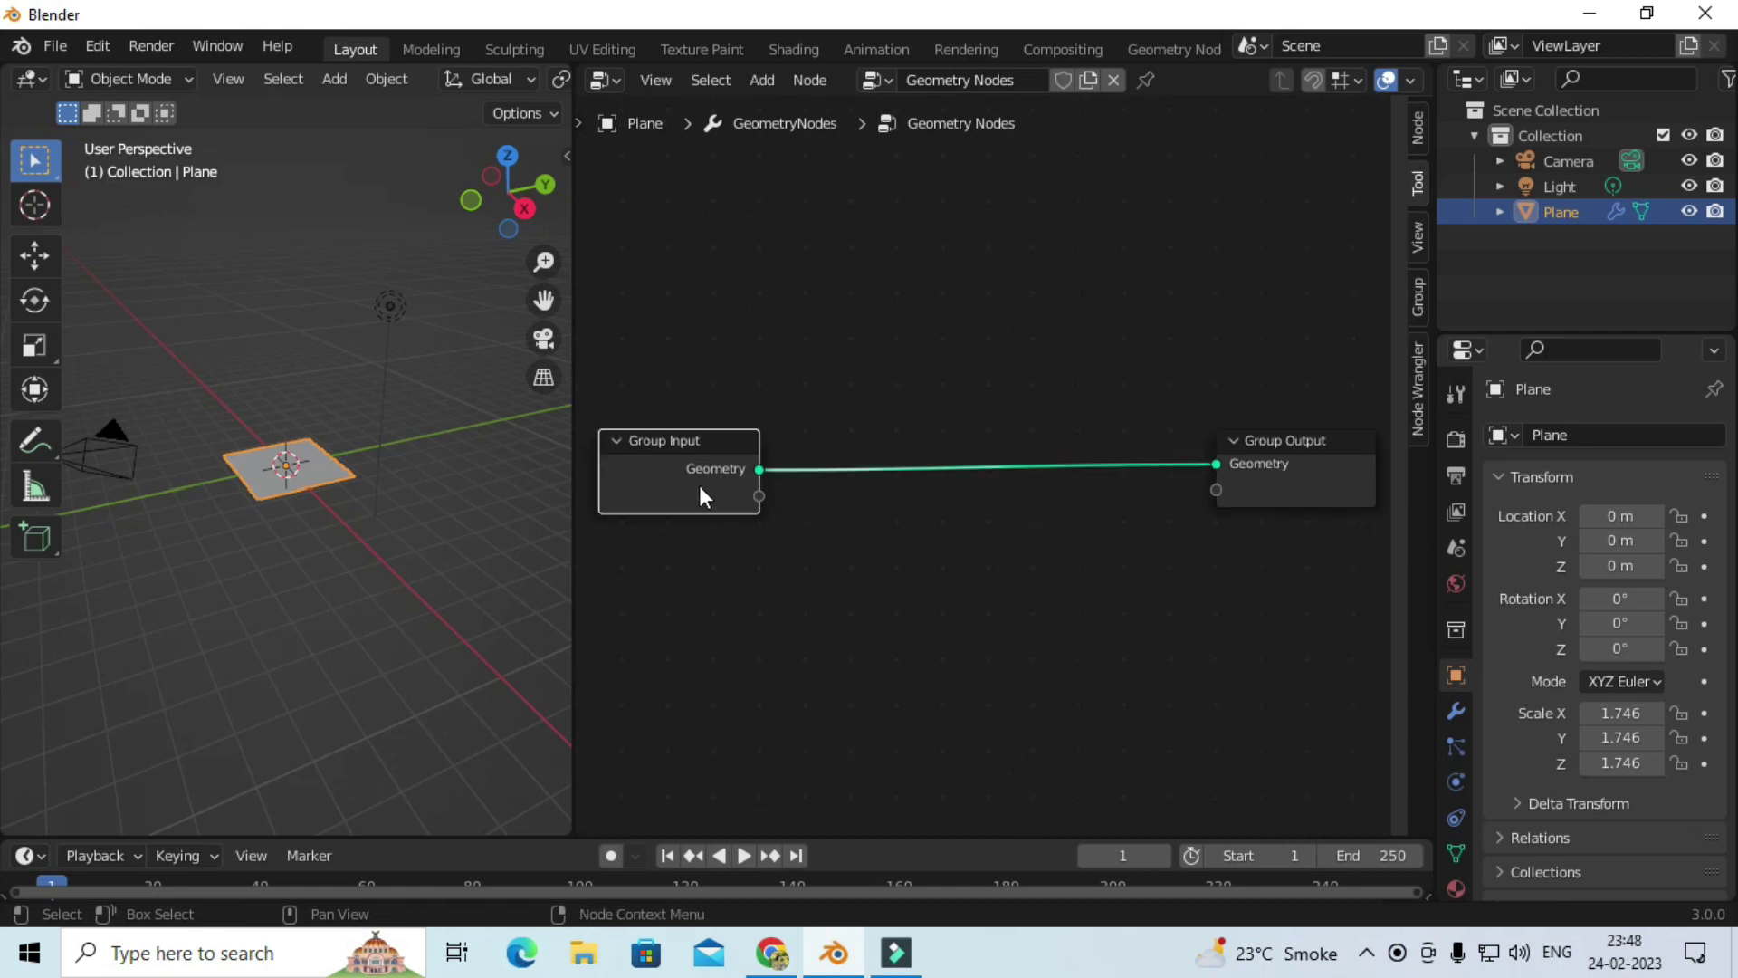
scroll(353, 513, up, 3)
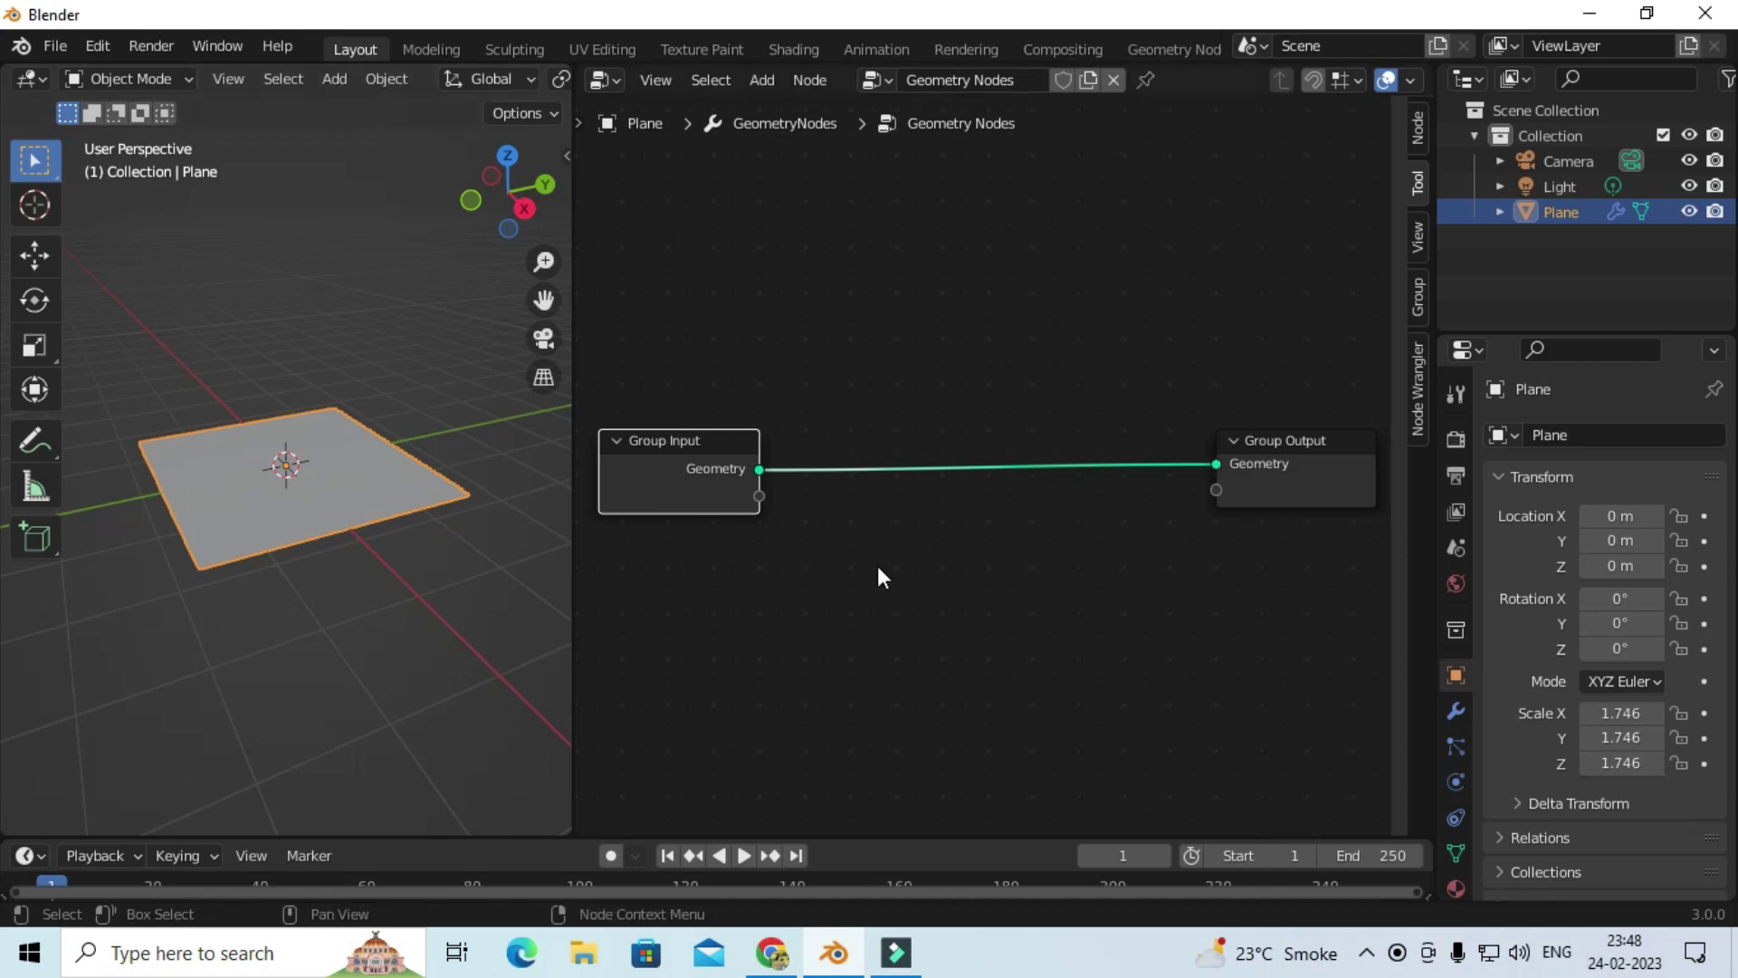
click(765, 81)
mouse_move(801, 426)
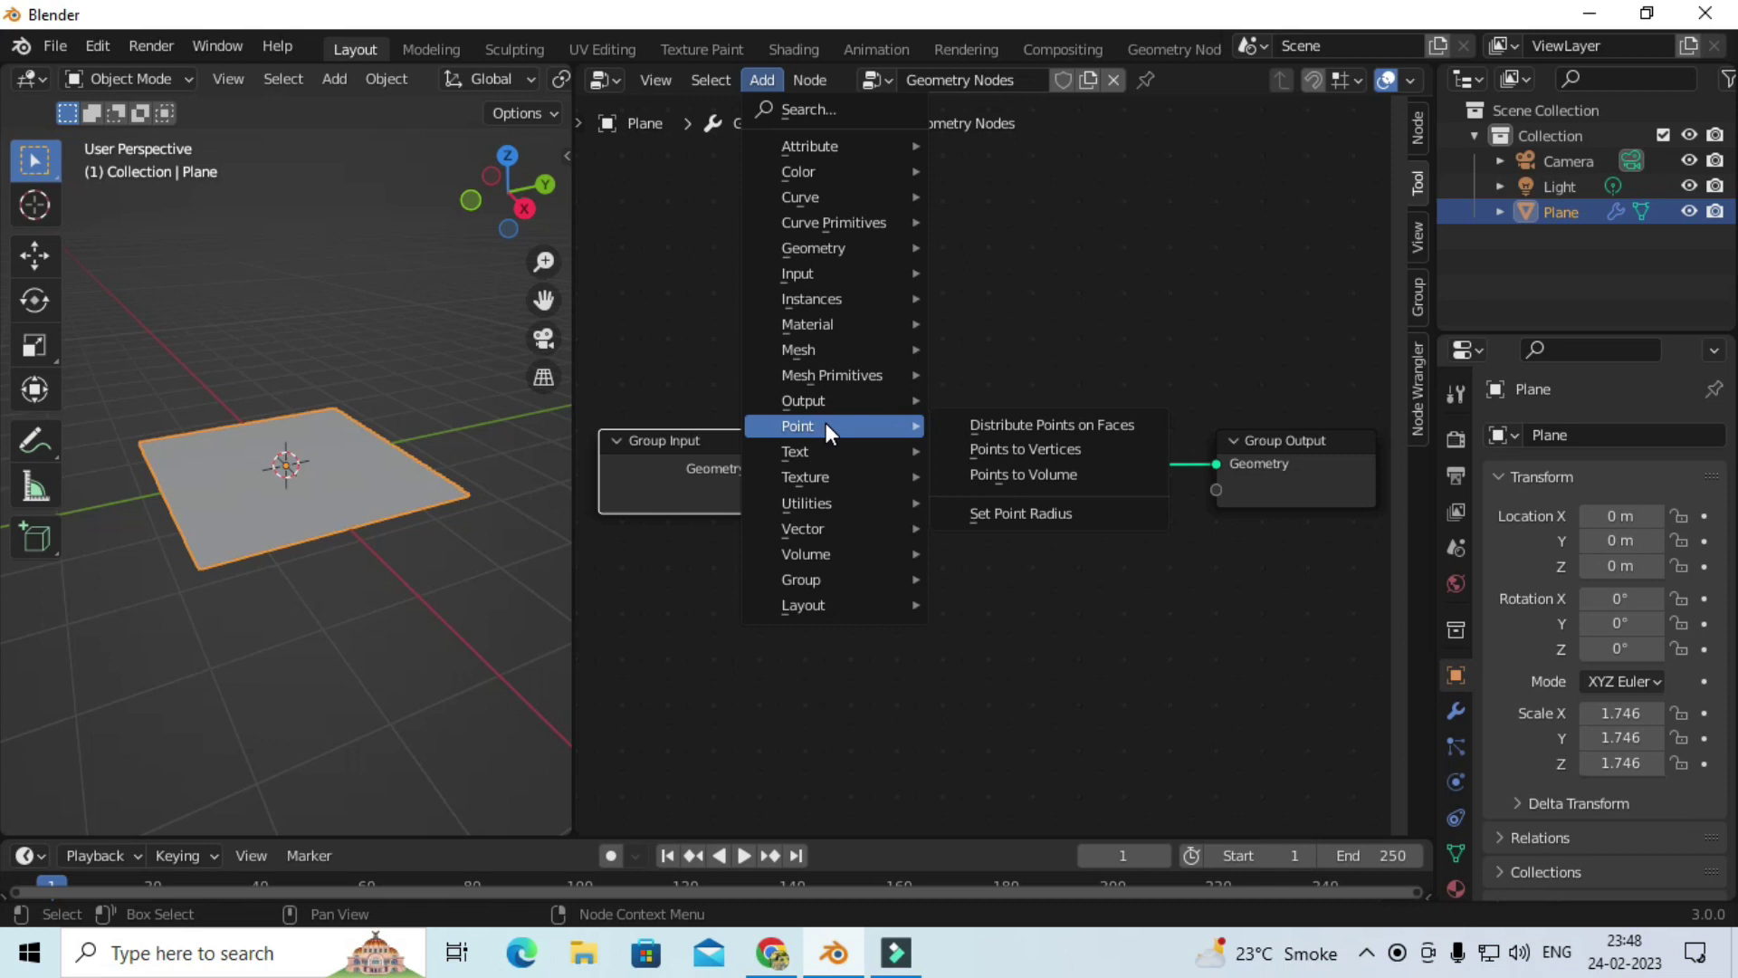
click(1048, 427)
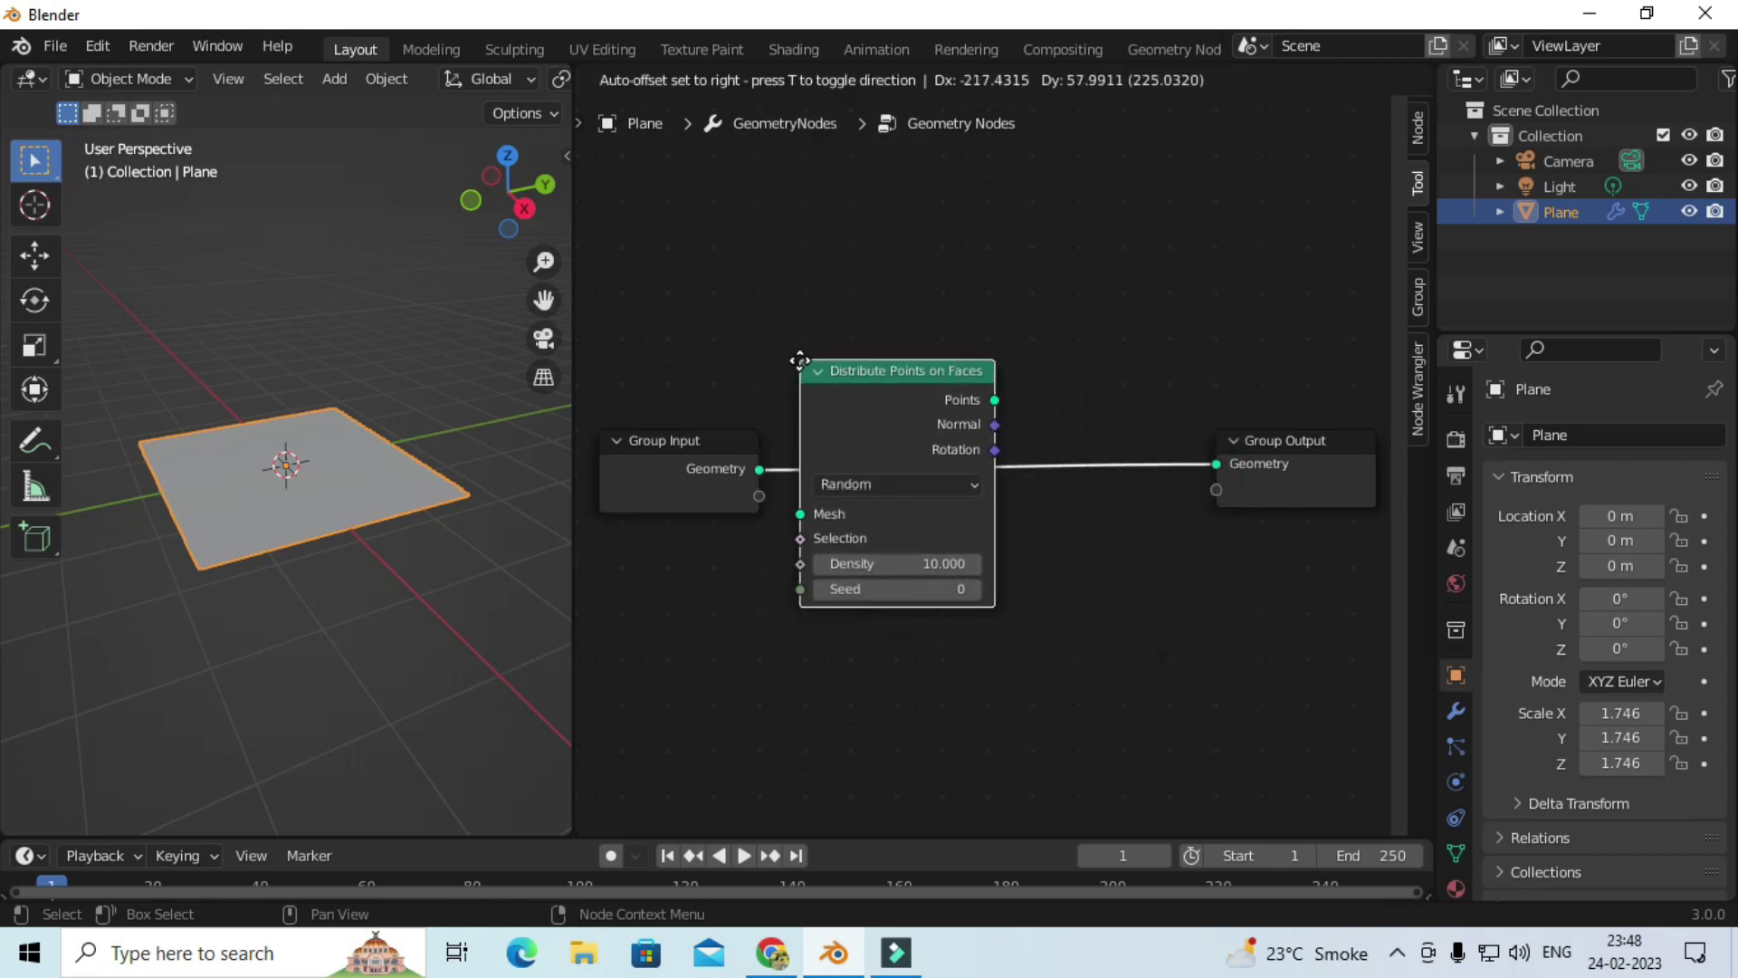
click(858, 377)
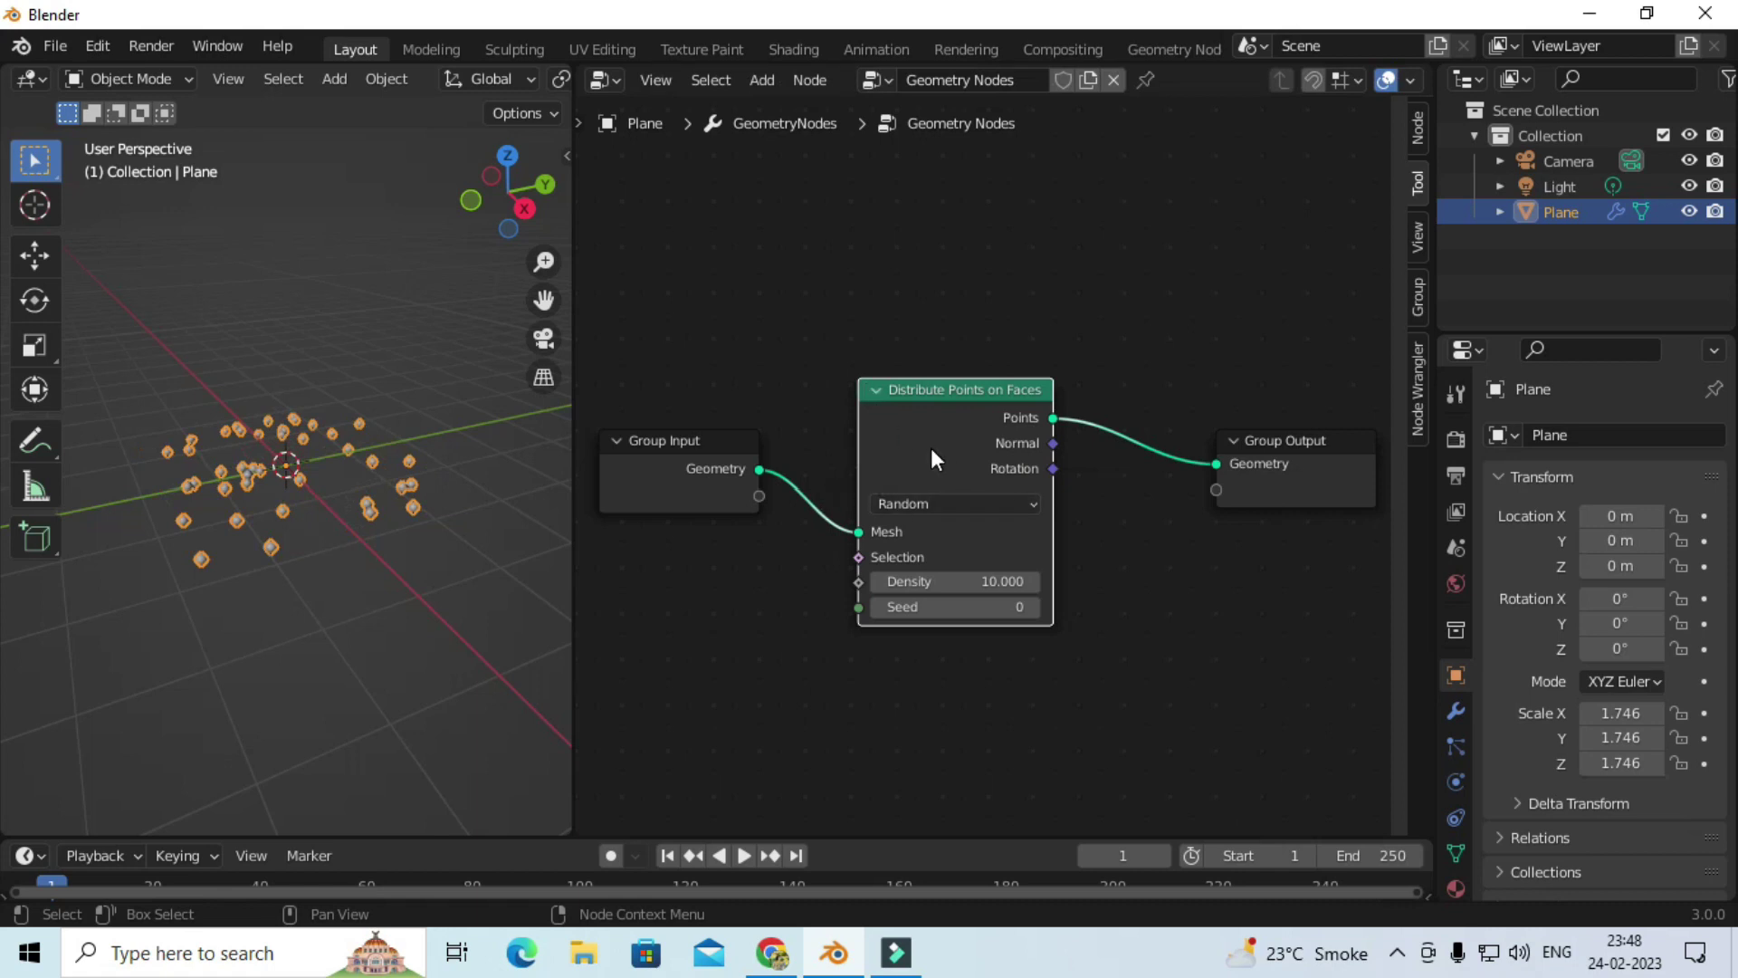
scroll(453, 503, up, 2)
scroll(447, 497, up, 3)
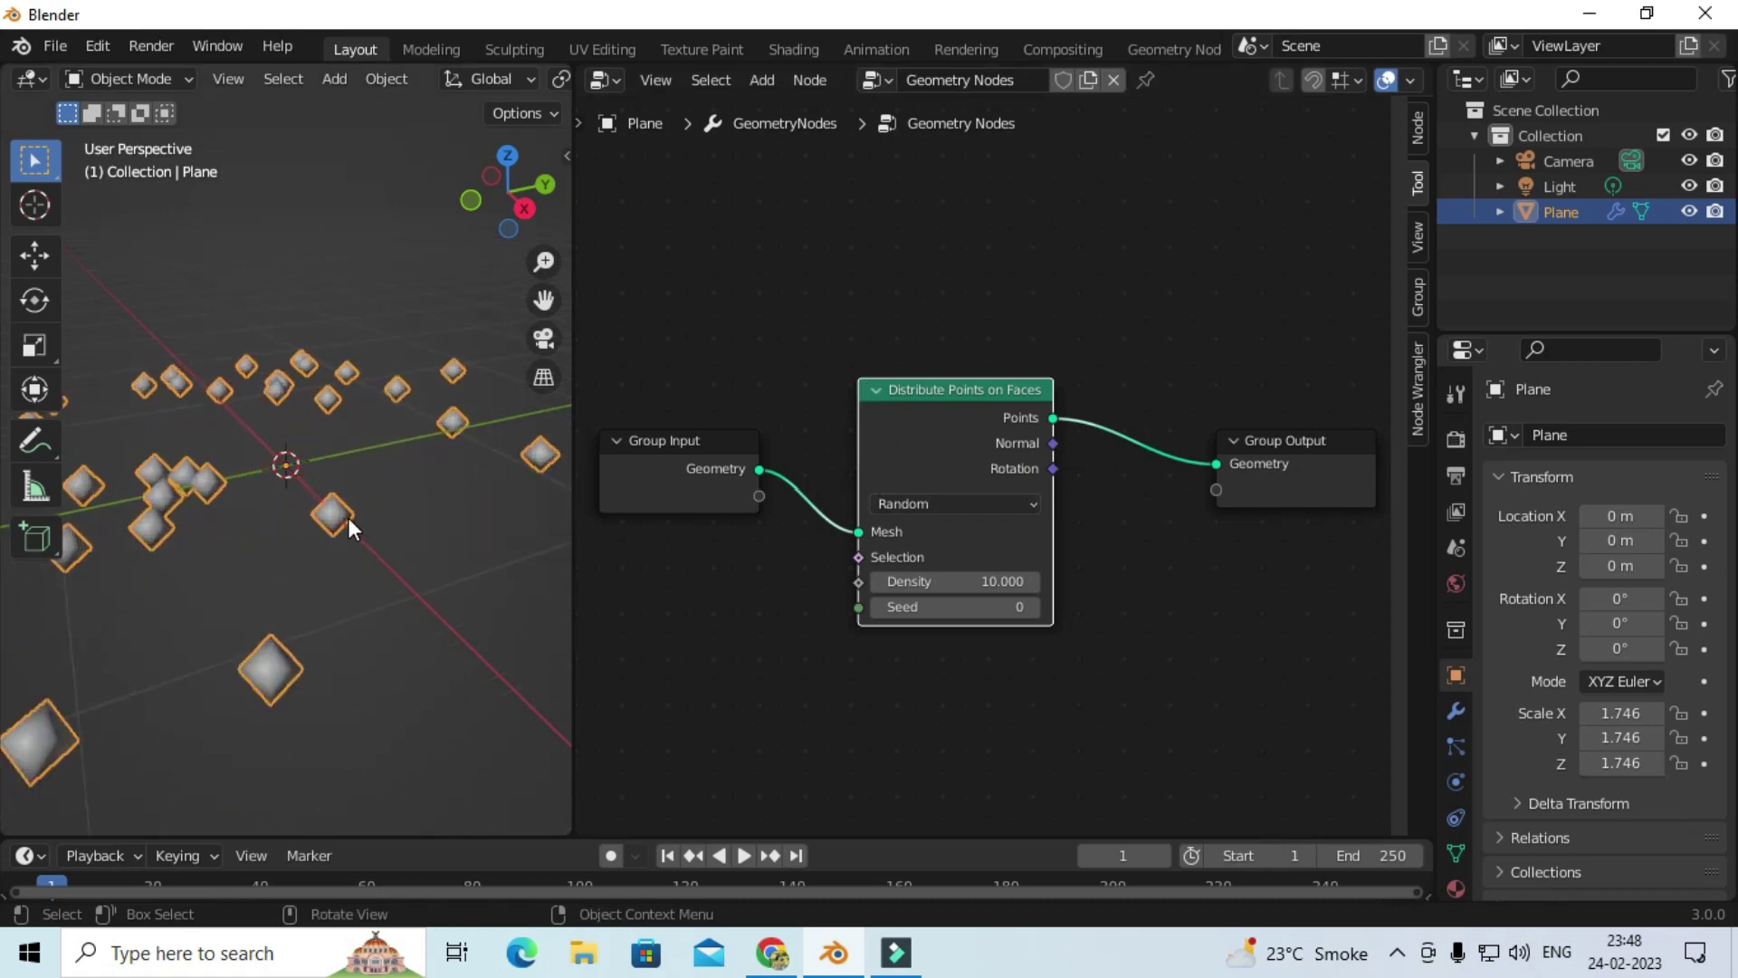
scroll(357, 513, down, 3)
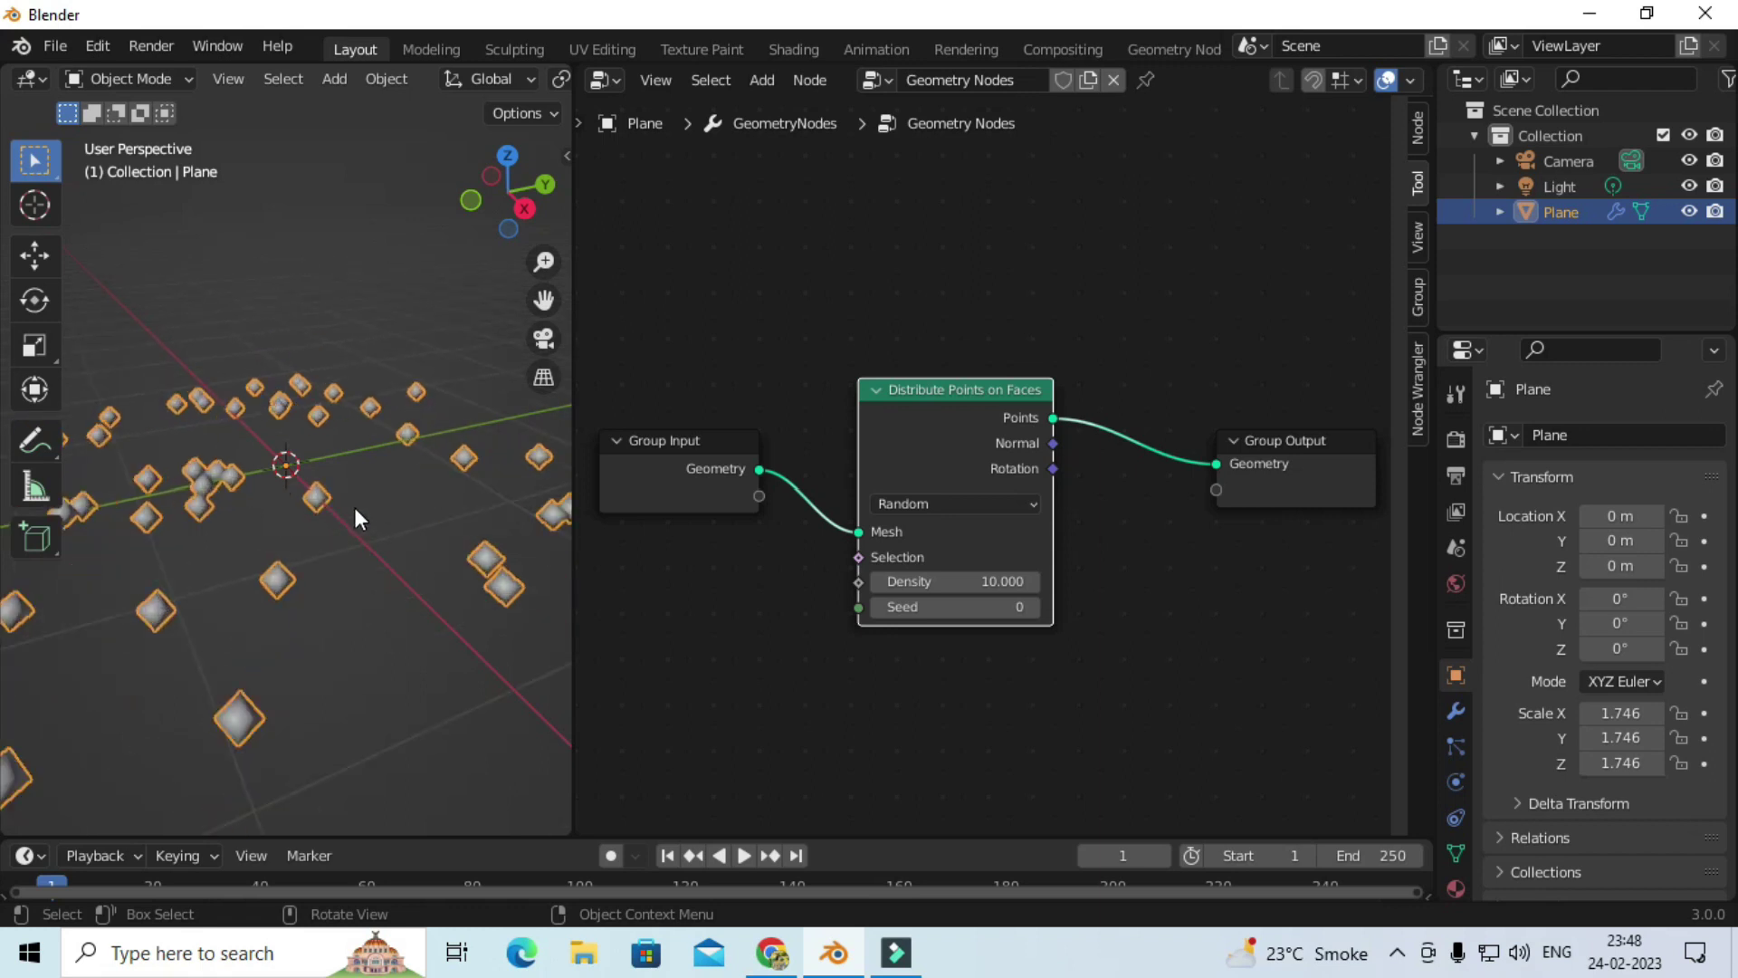
Step: Add a Set Position node via search 'set' after Distribute Points on Faces and space the nodes
click(761, 80)
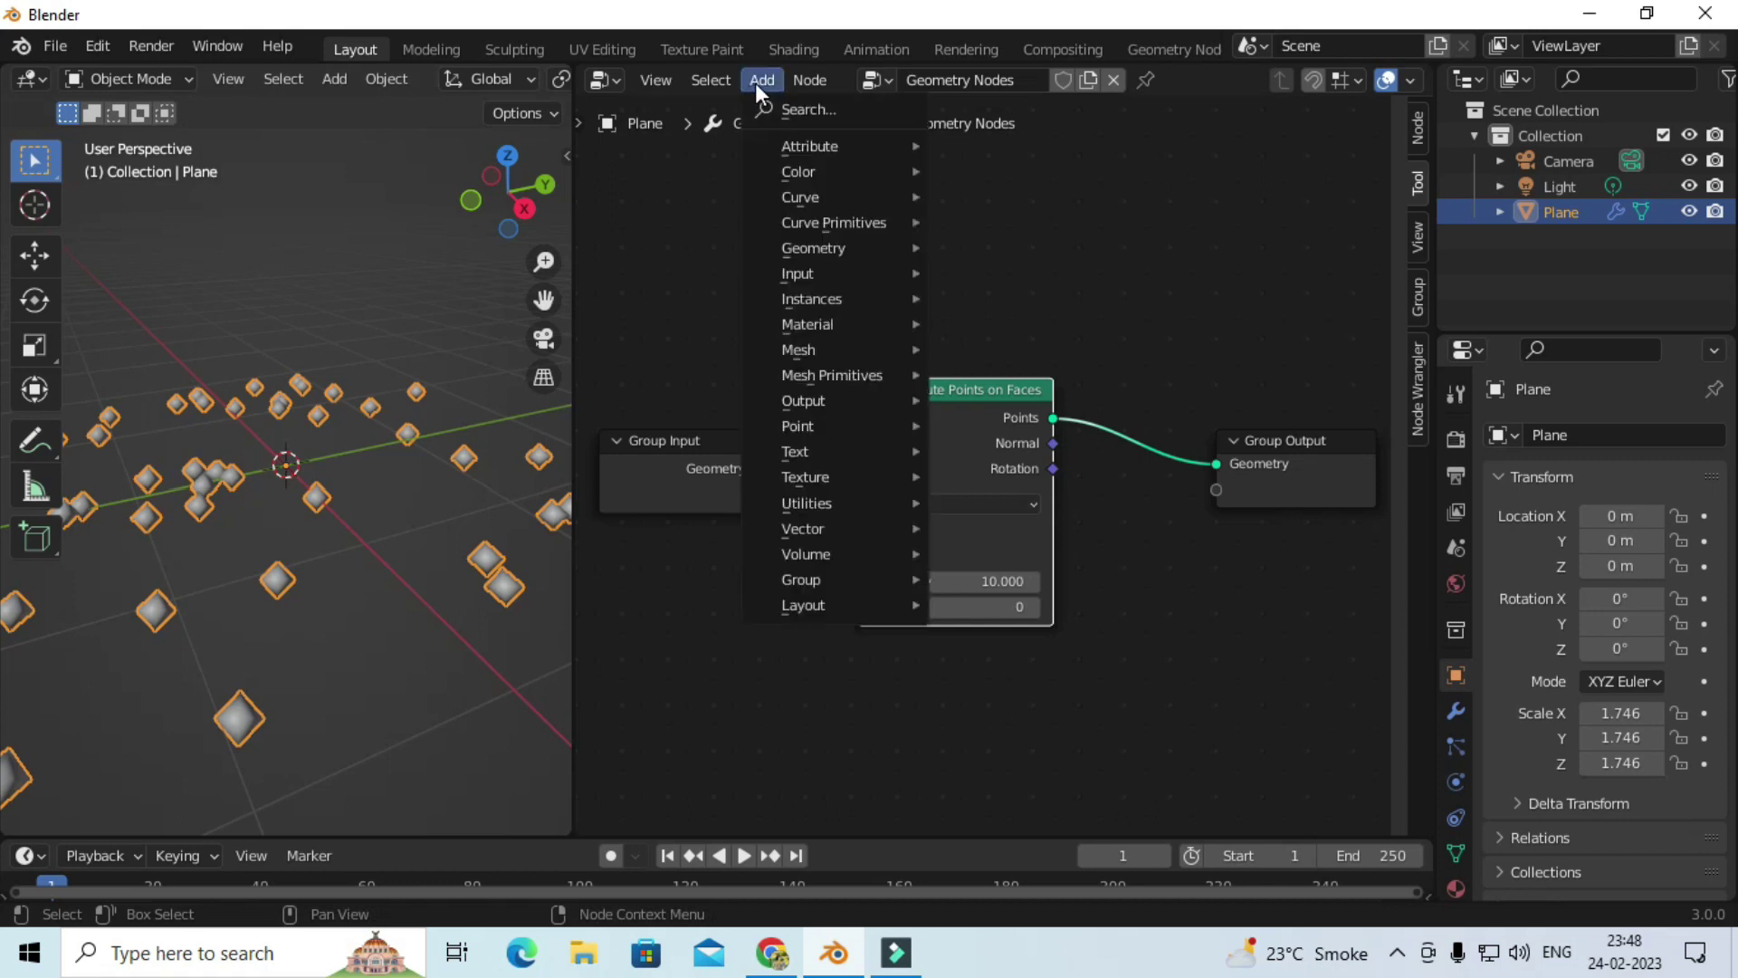
click(789, 104)
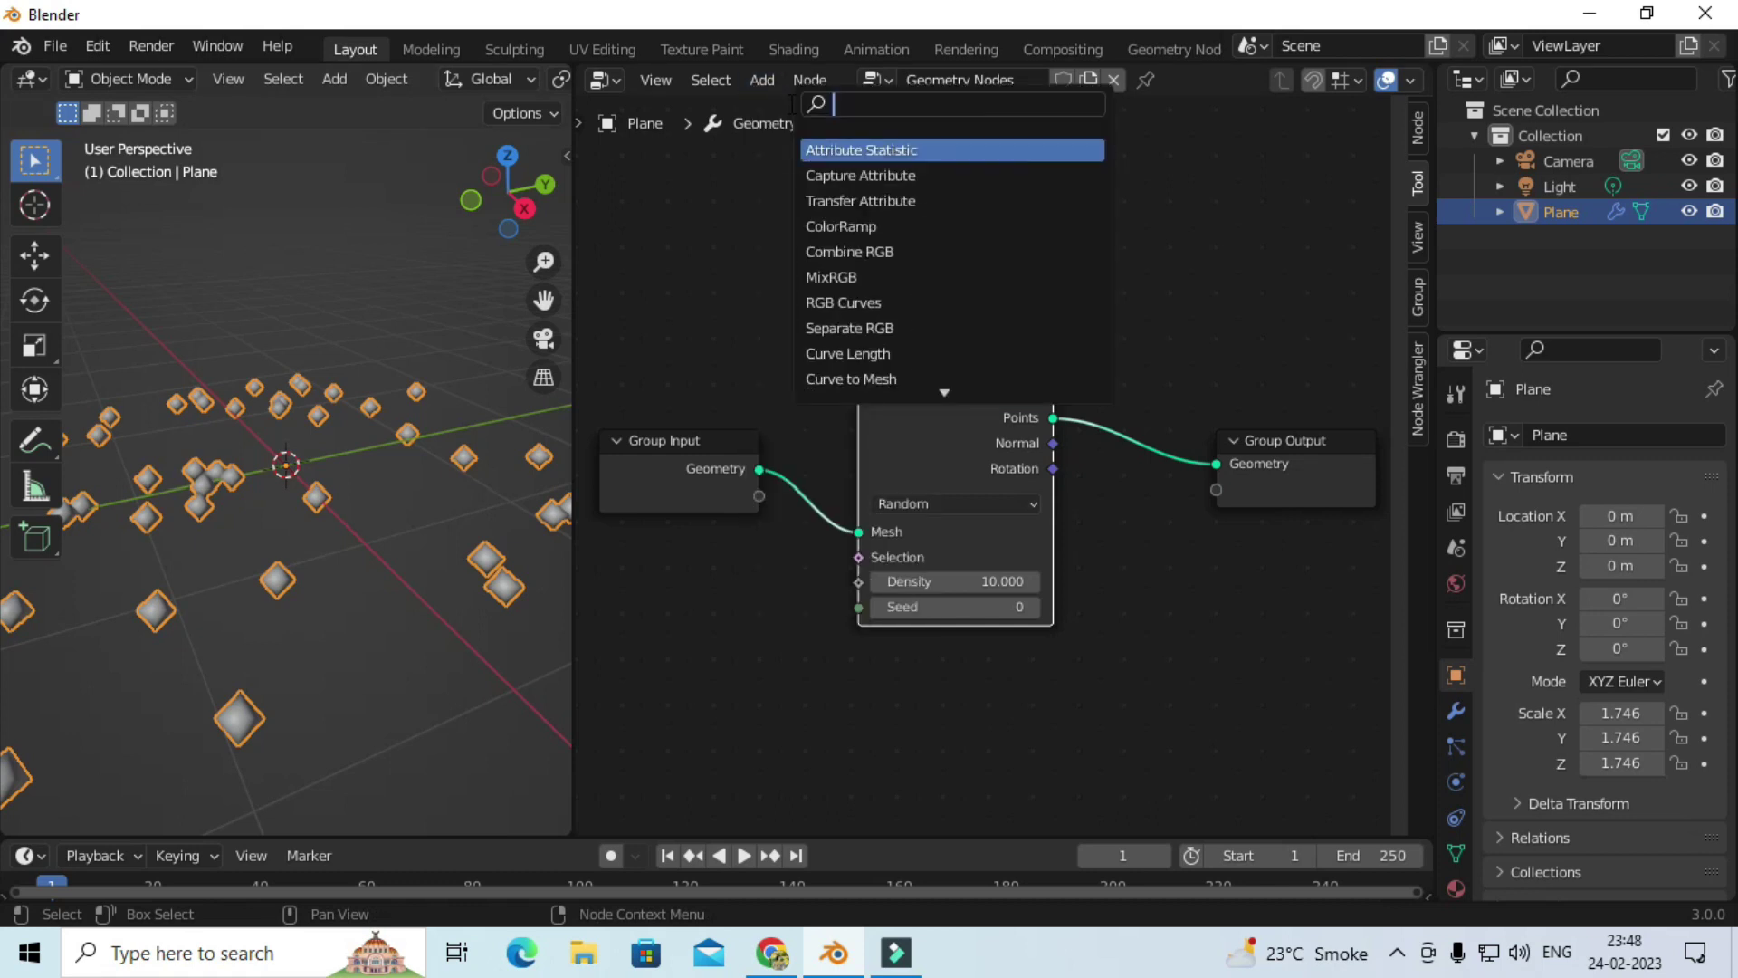
text(set)
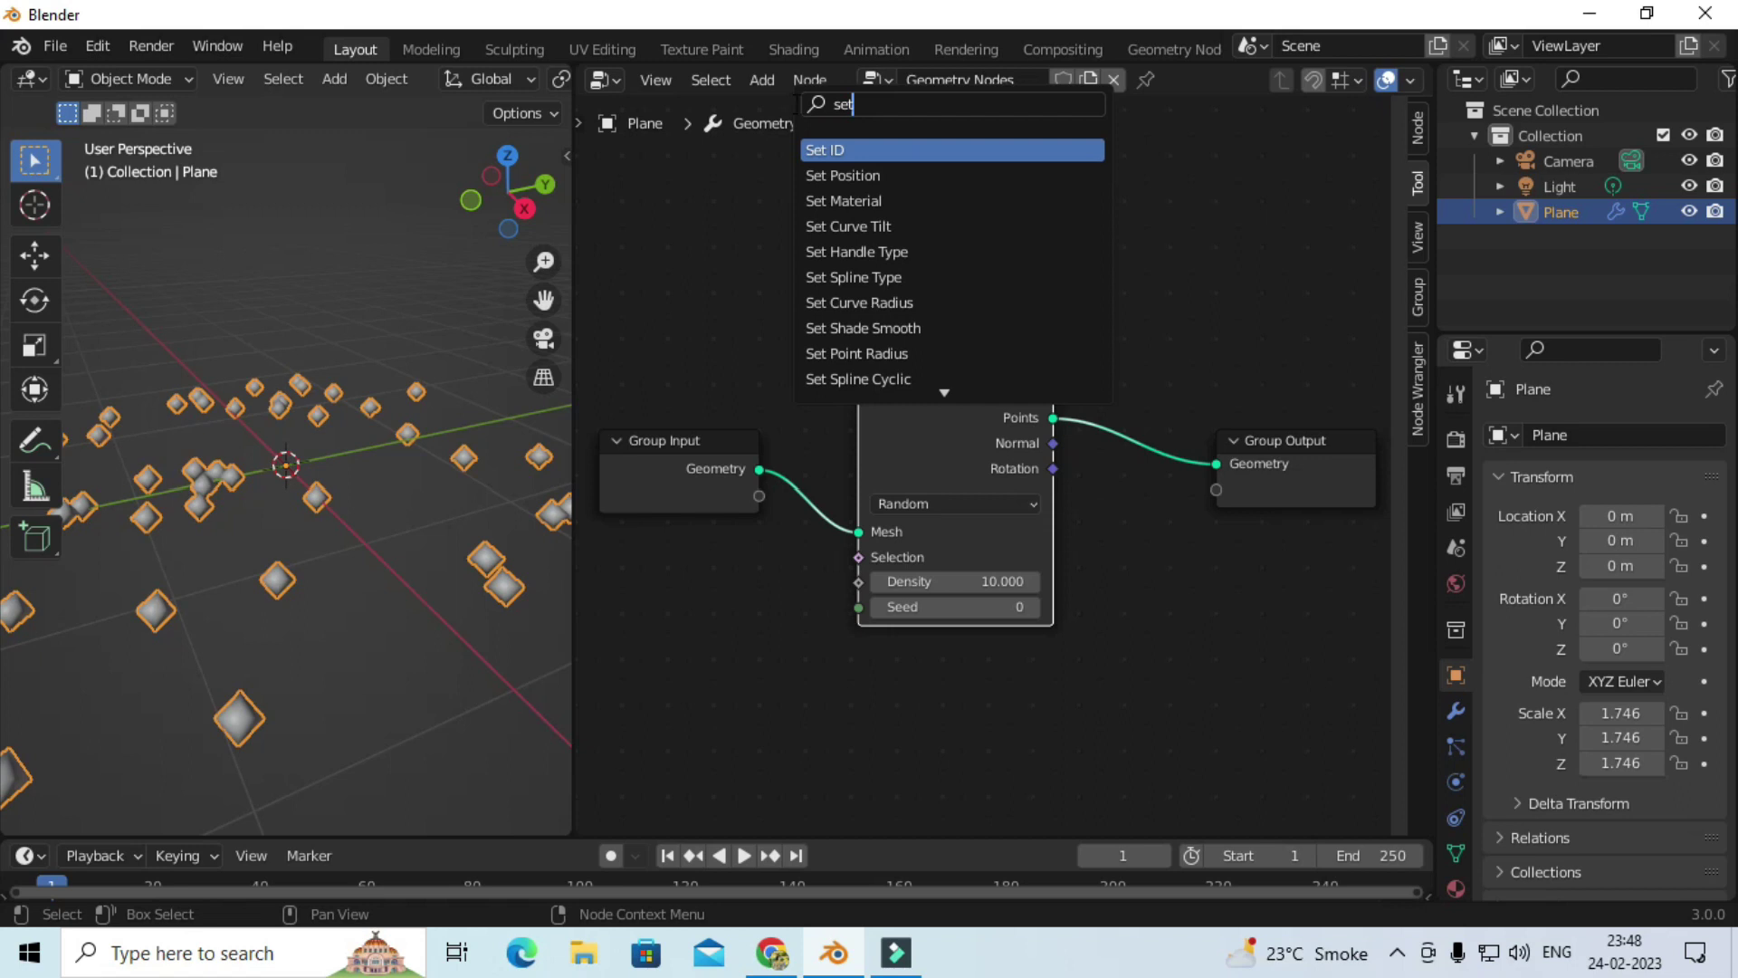
click(837, 175)
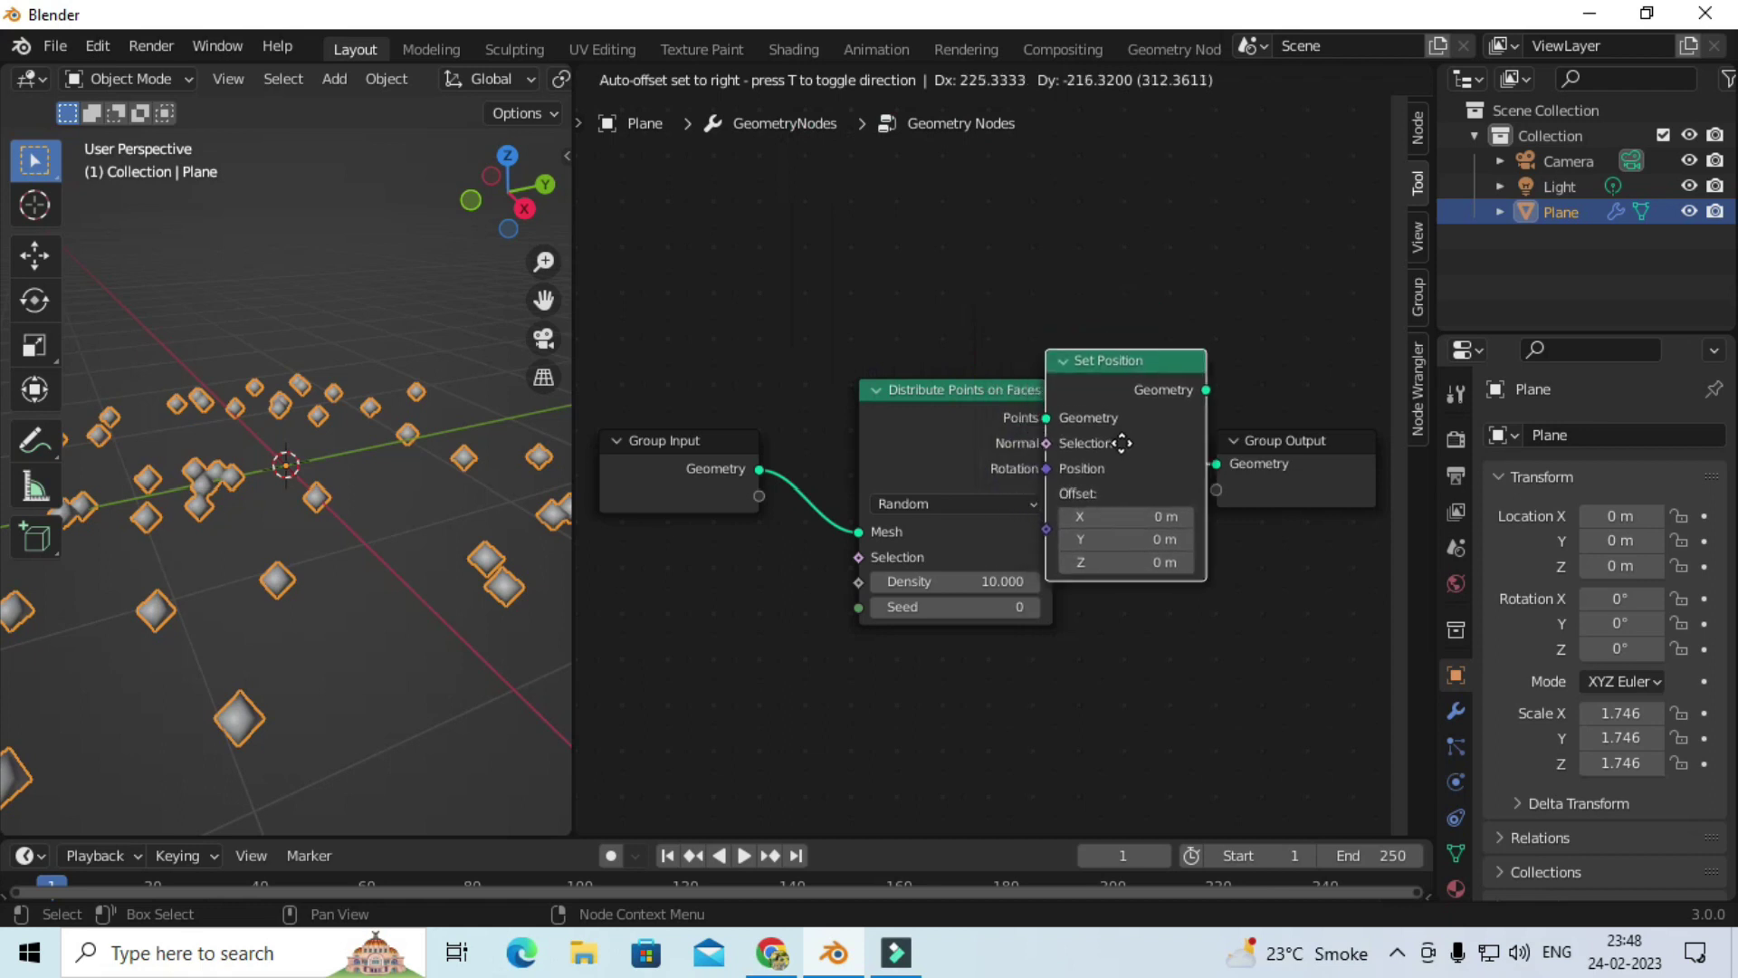
click(1124, 444)
drag(958, 404, 905, 404)
drag(1066, 460, 1170, 460)
Step: Orbit the 3D view to inspect the scattered points on the plane
scroll(1176, 567, down, 1)
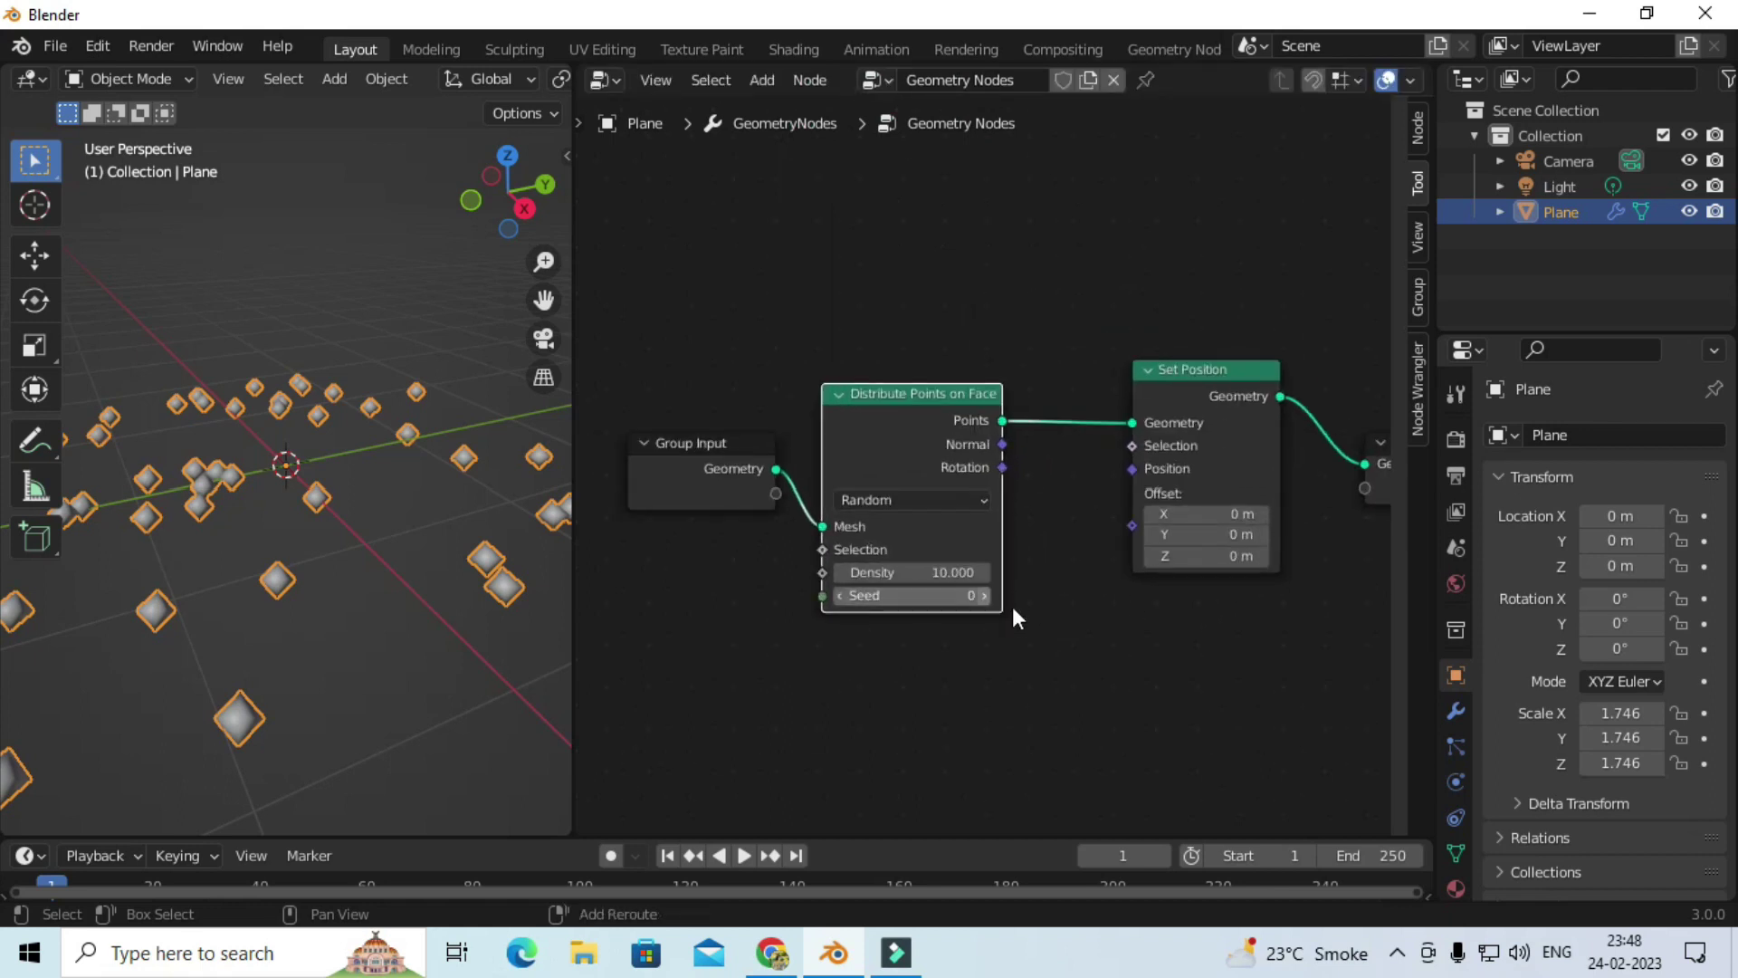
scroll(1012, 607, up, 1)
middle_drag(199, 597, 259, 598)
mouse_move(275, 521)
middle_down()
mouse_move(322, 525)
mouse_move(380, 449)
mouse_move(399, 548)
mouse_move(351, 540)
middle_up()
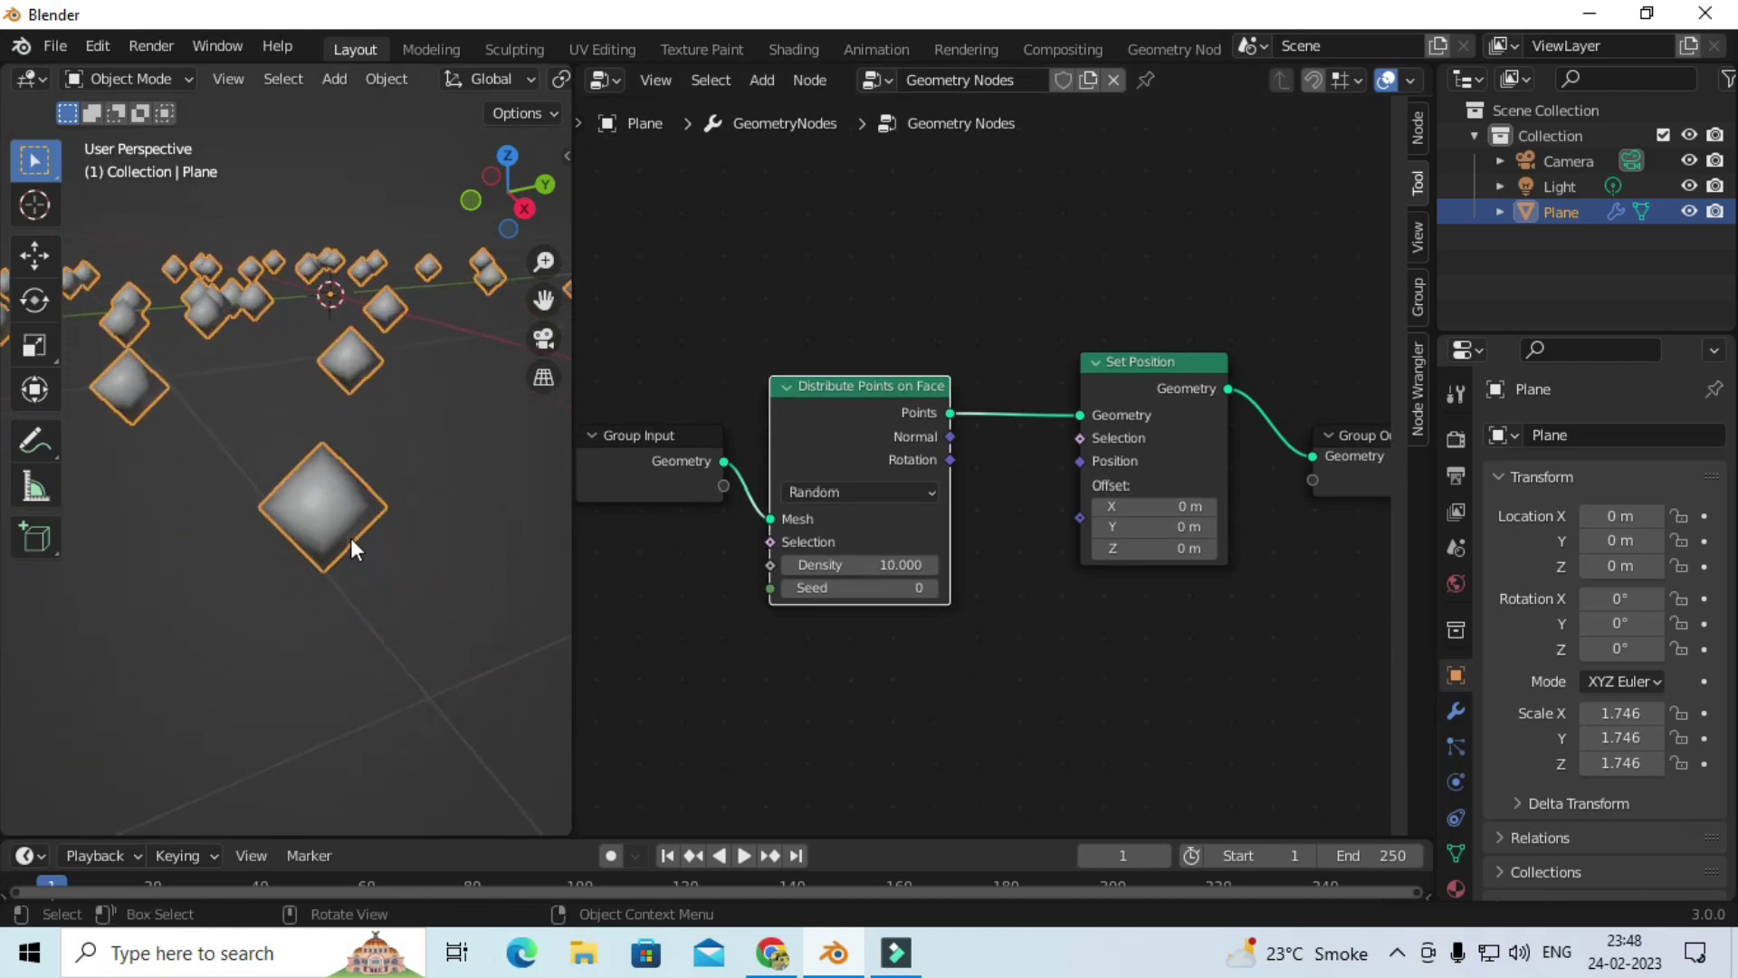
mouse_move(262, 465)
middle_down()
mouse_move(324, 467)
mouse_move(315, 348)
middle_up()
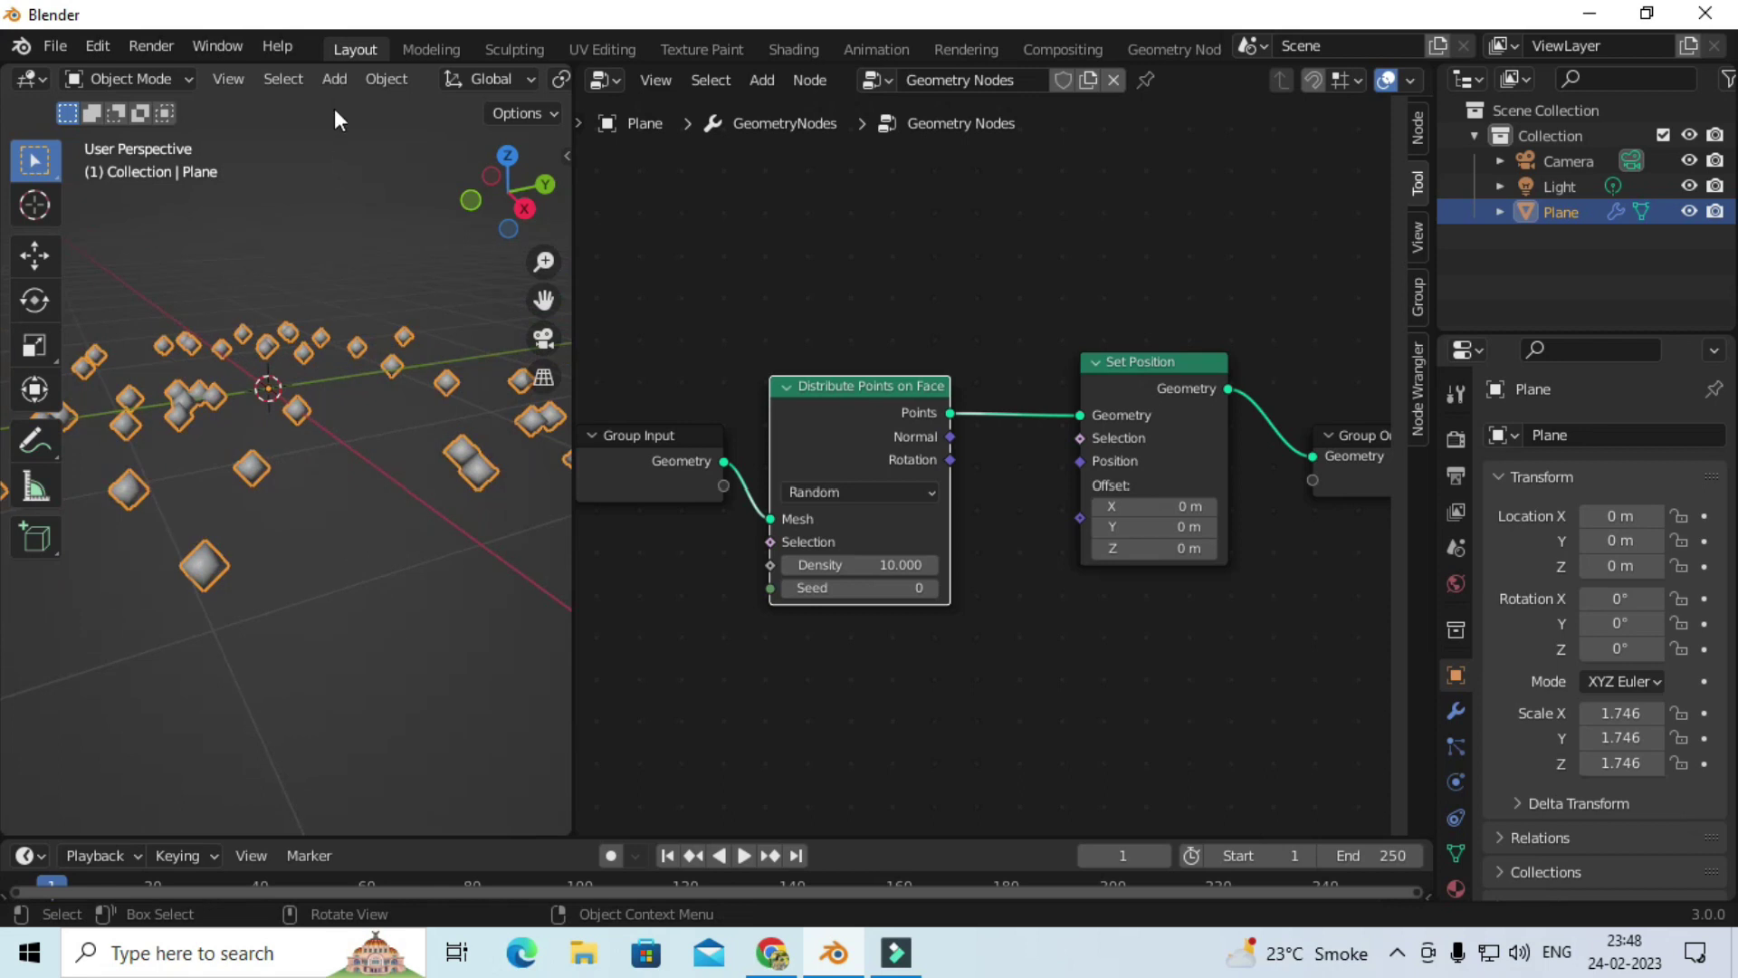
Step: Add a UV sphere scaled to about 0.506, then reselect the plane to show its node tree
click(334, 79)
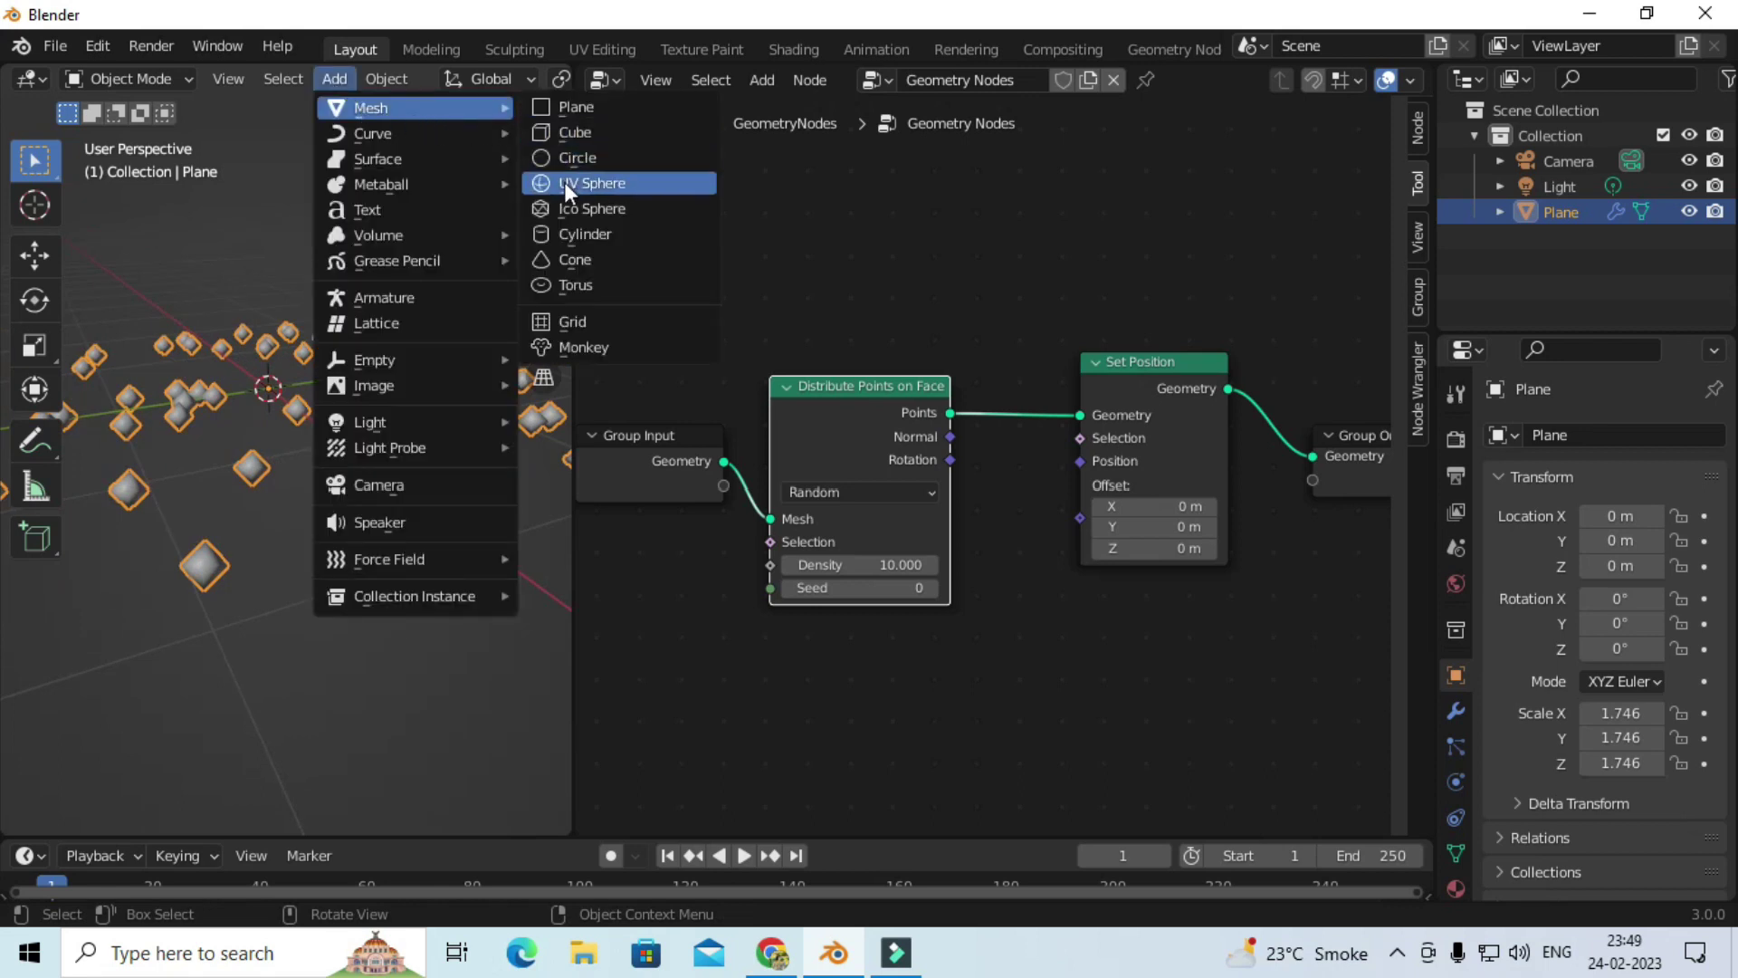
click(565, 184)
key(s)
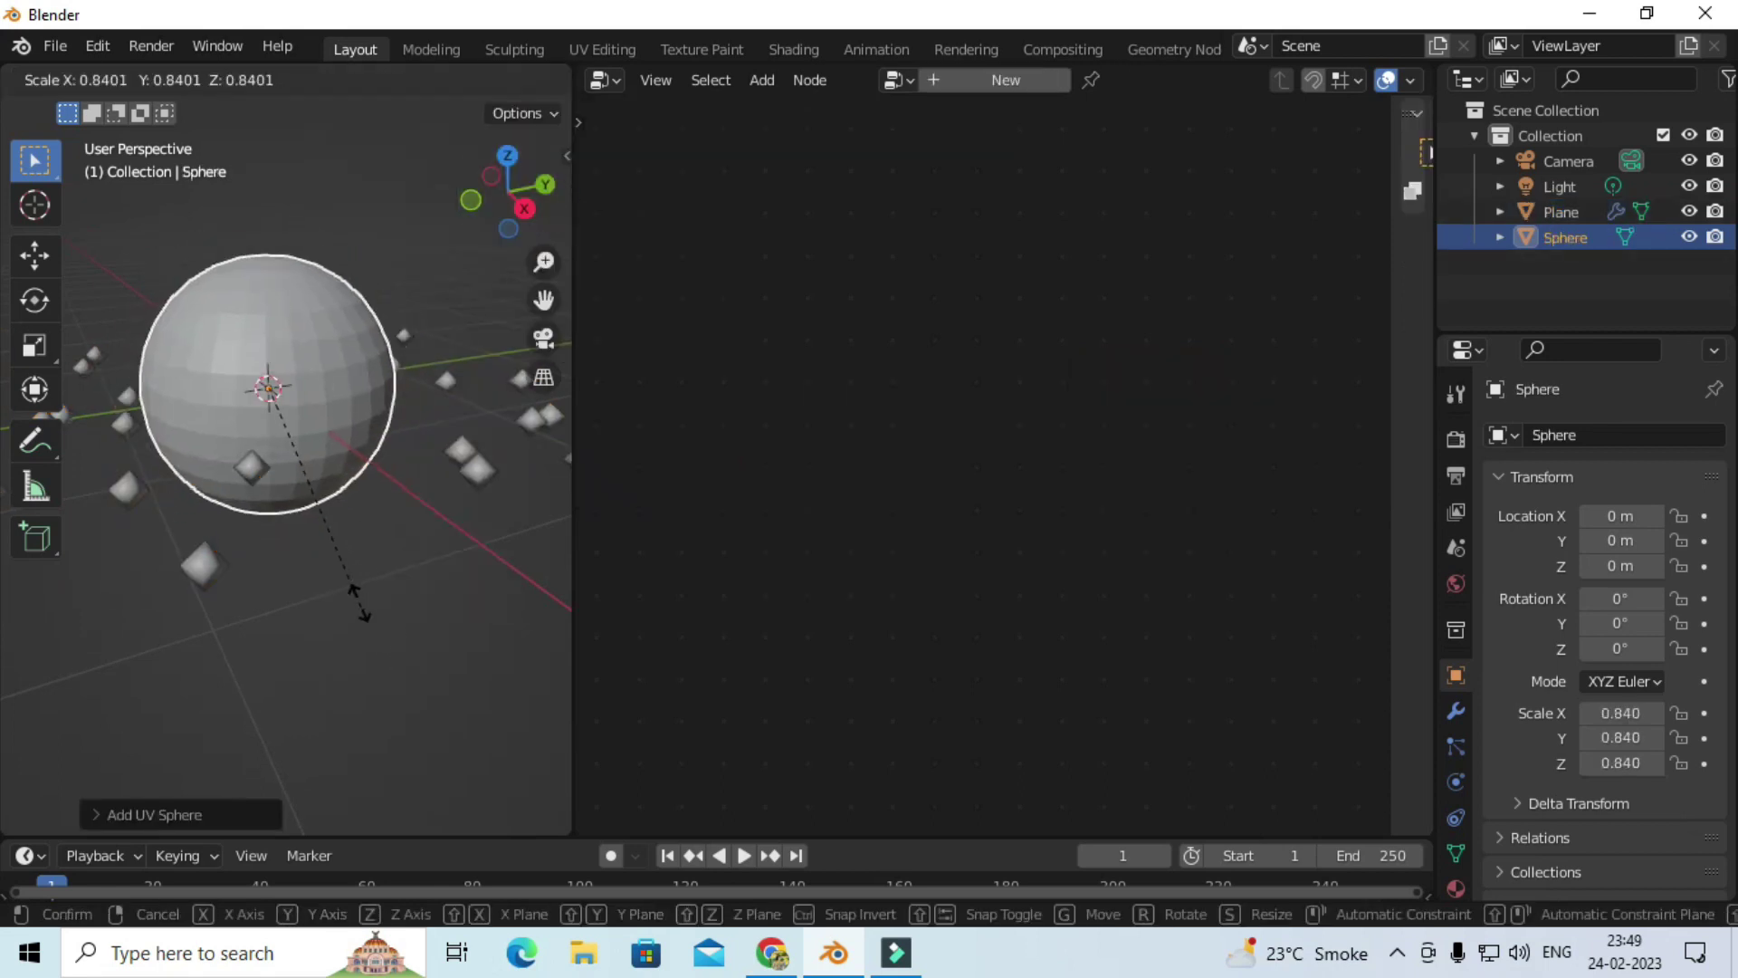
click(321, 521)
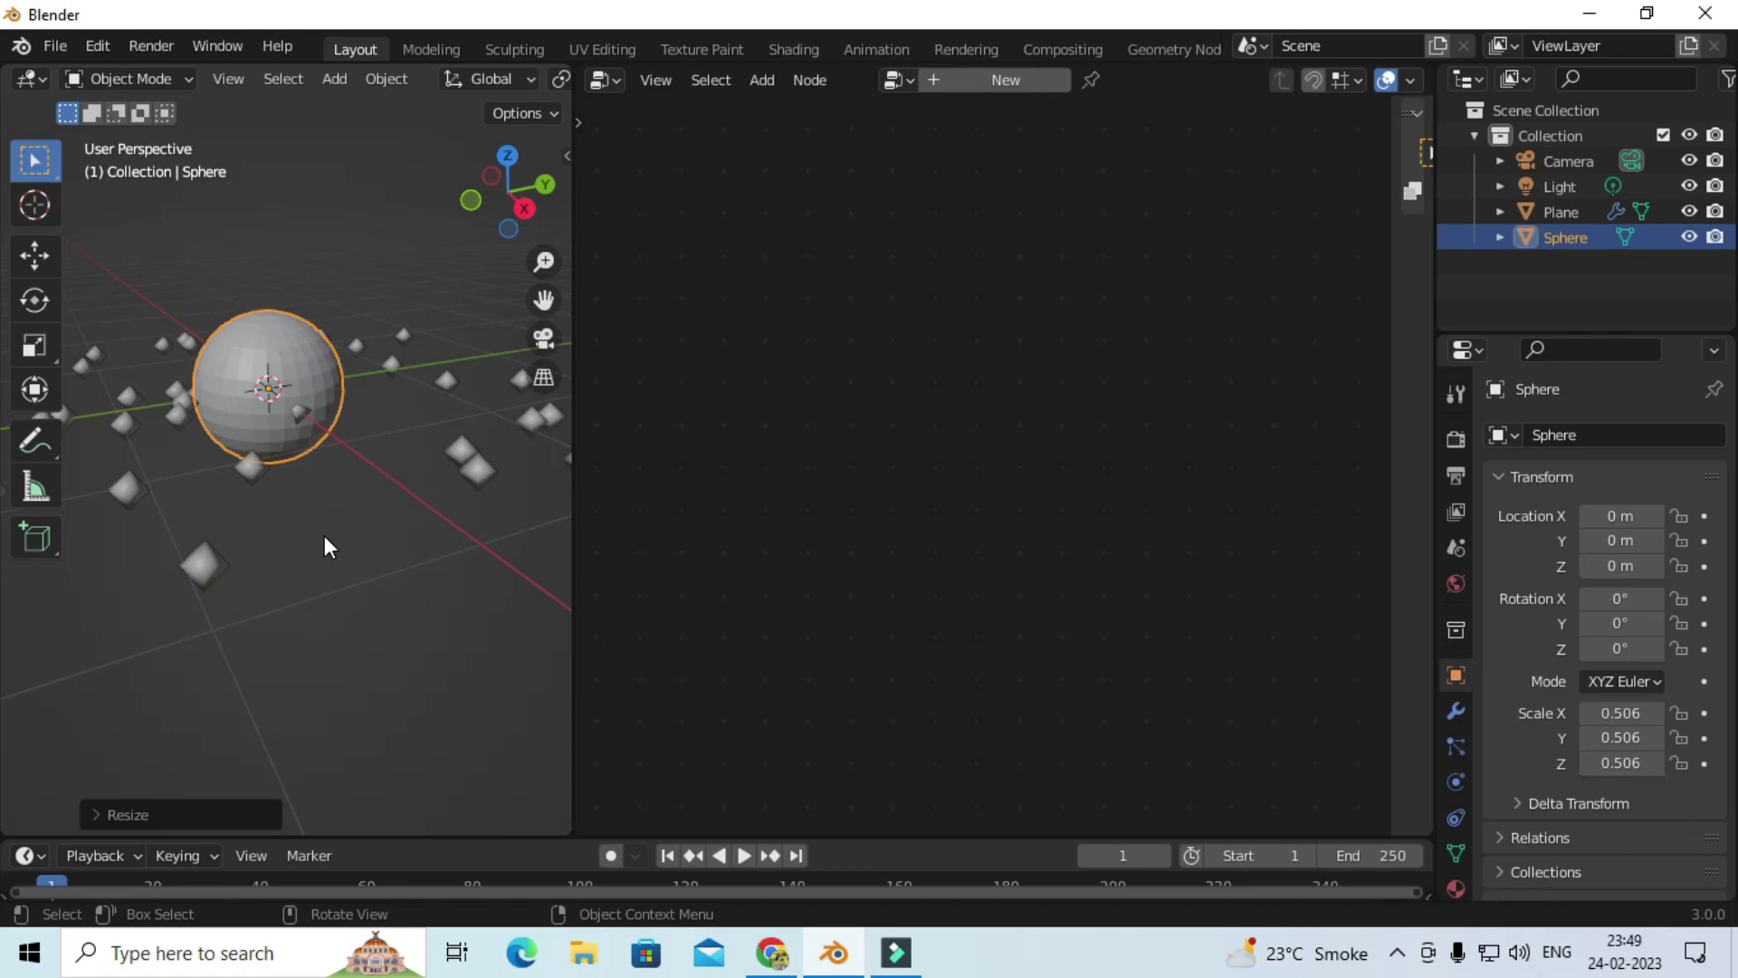
click(485, 465)
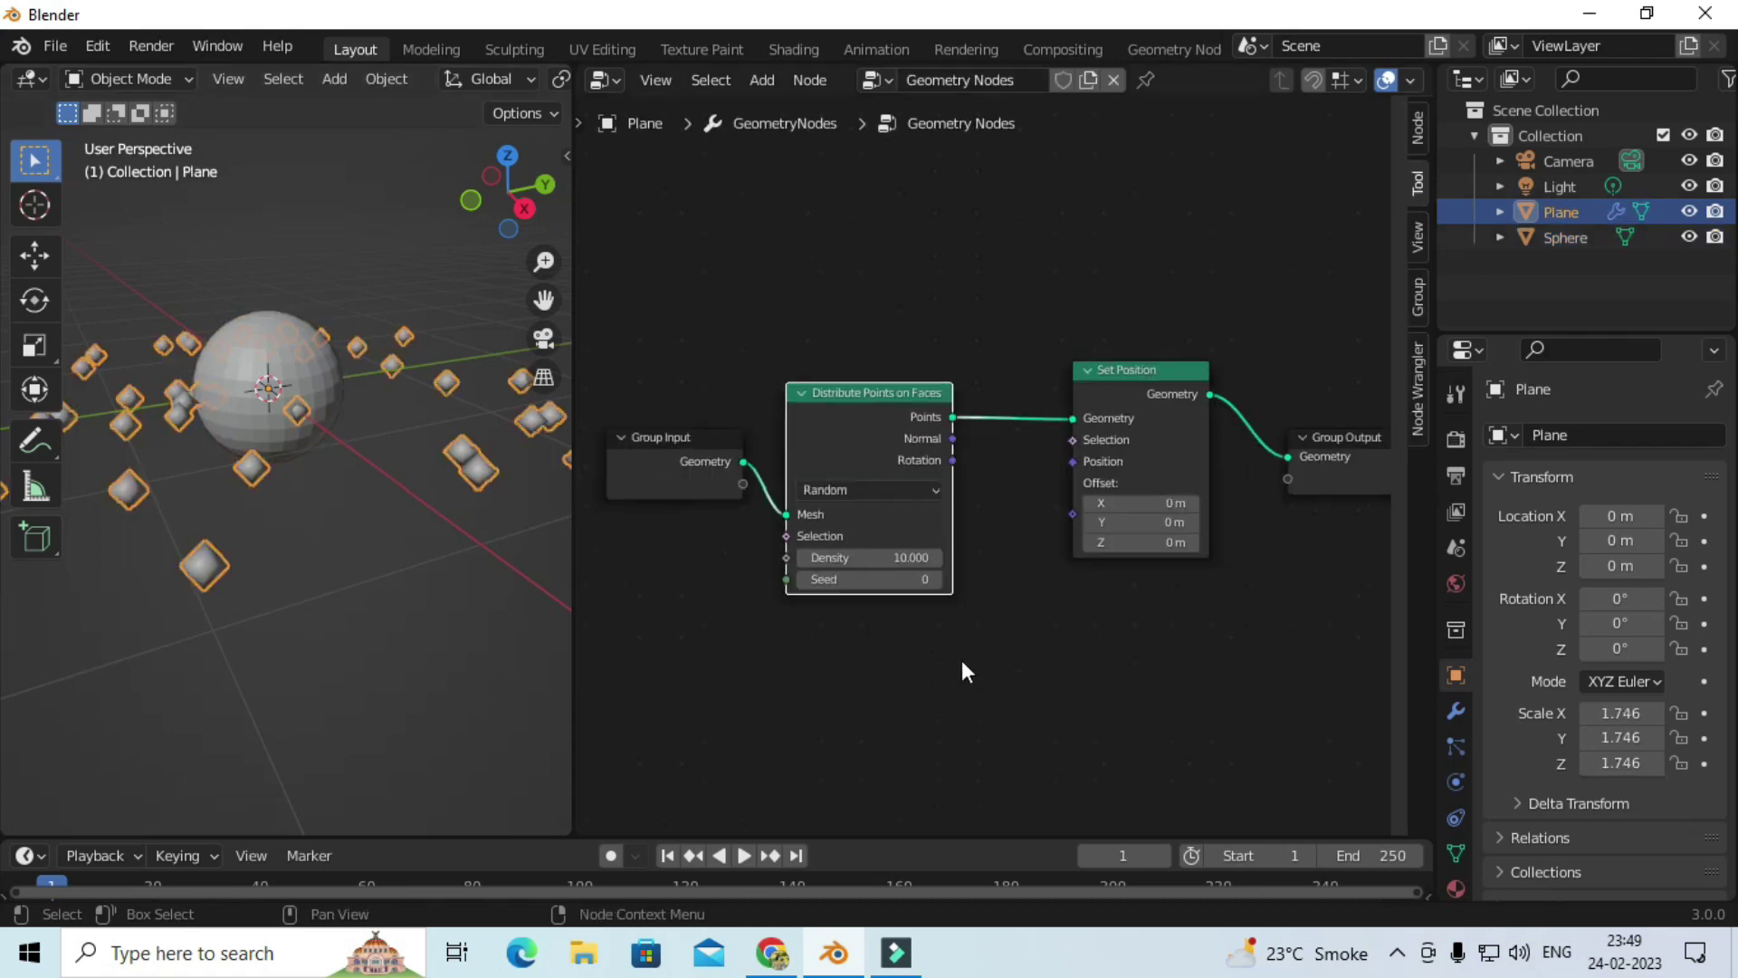
Step: Insert an Instance on Points node before the Group Output
middle_drag(1069, 678, 1011, 582)
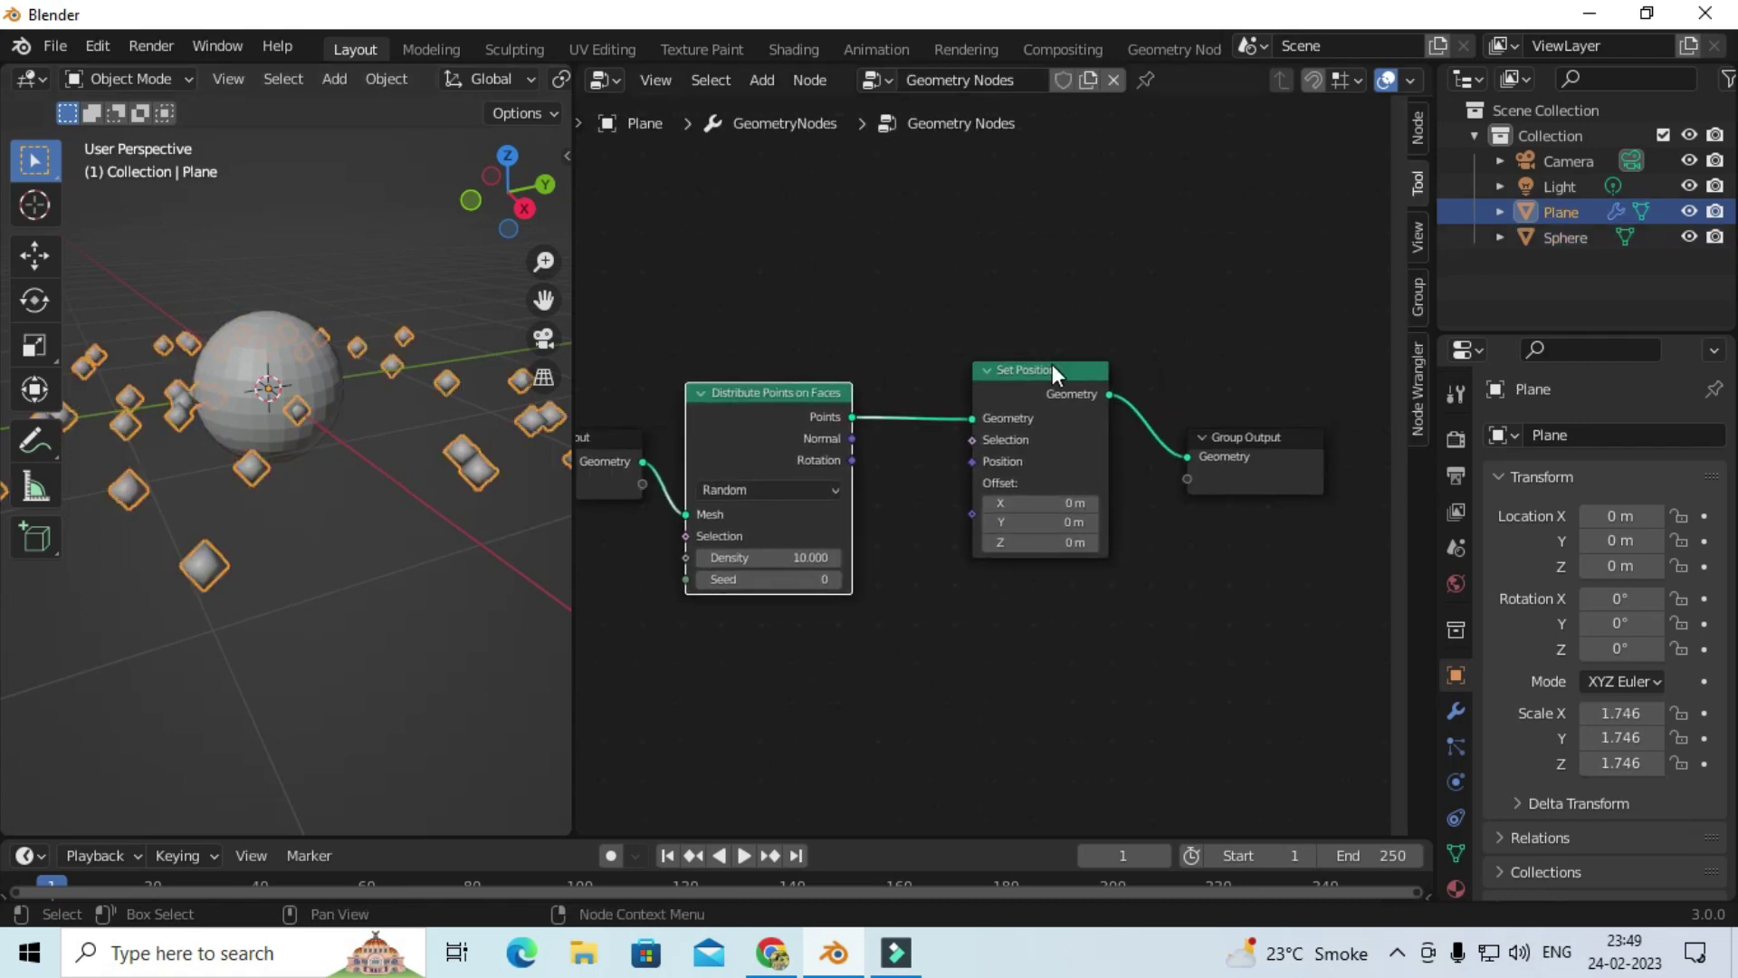
drag(1052, 364, 1018, 371)
click(761, 80)
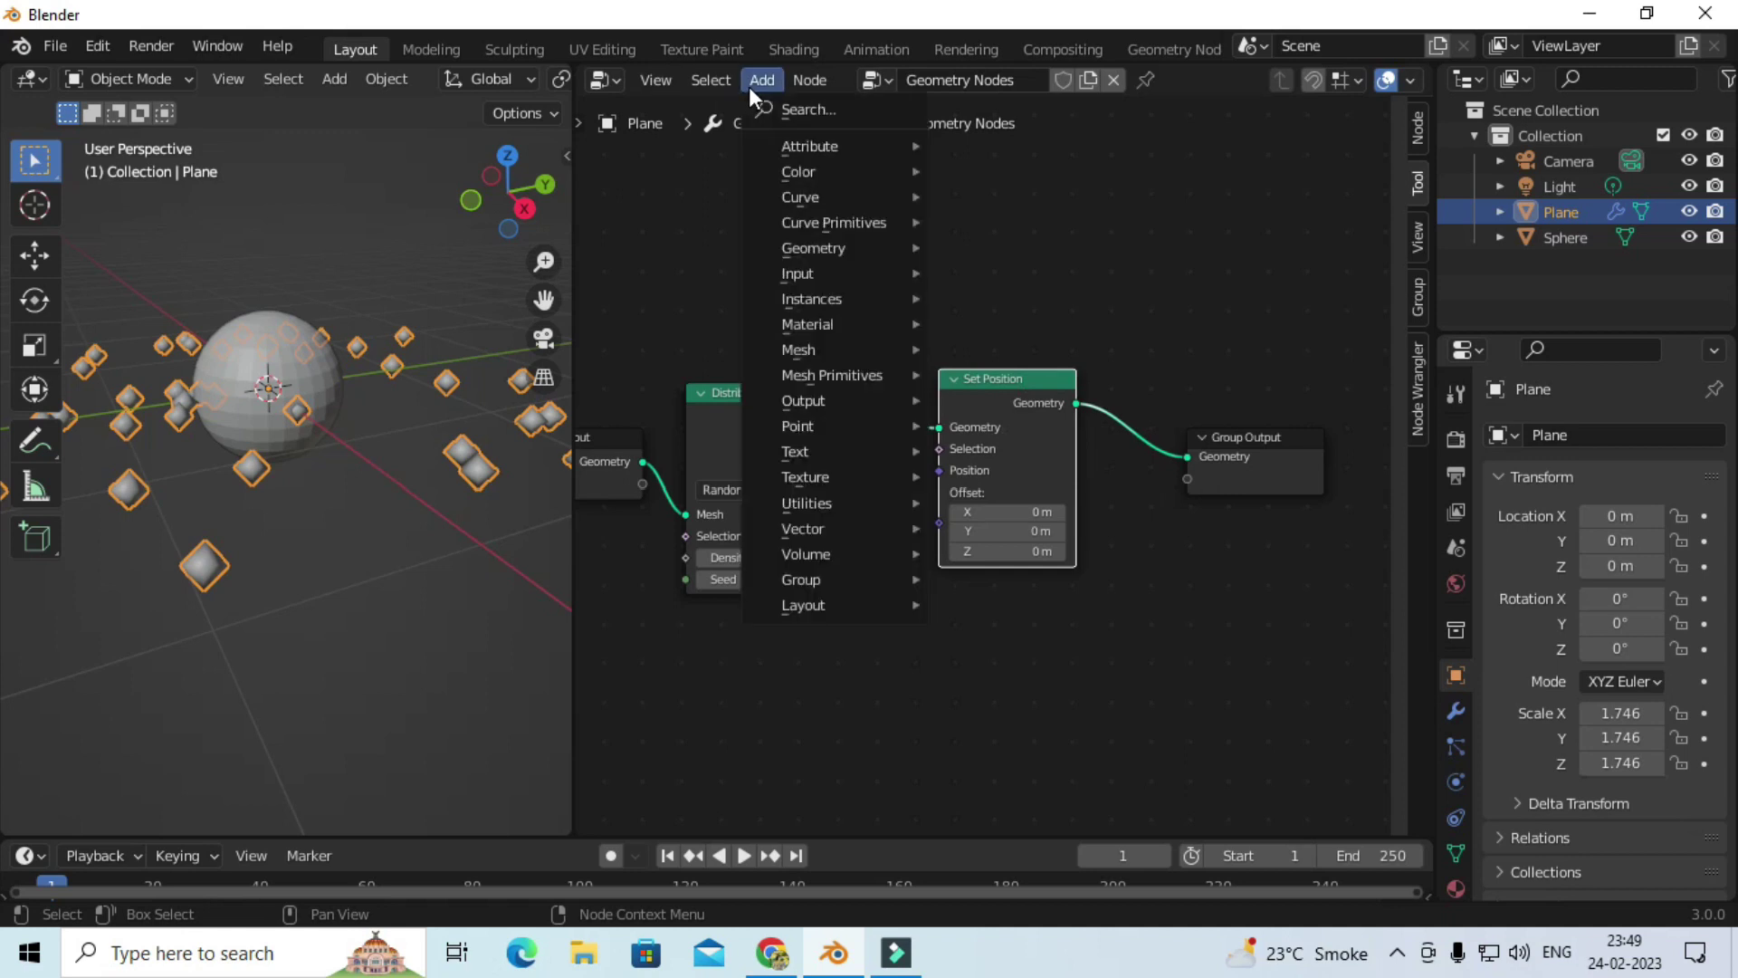
mouse_move(812, 299)
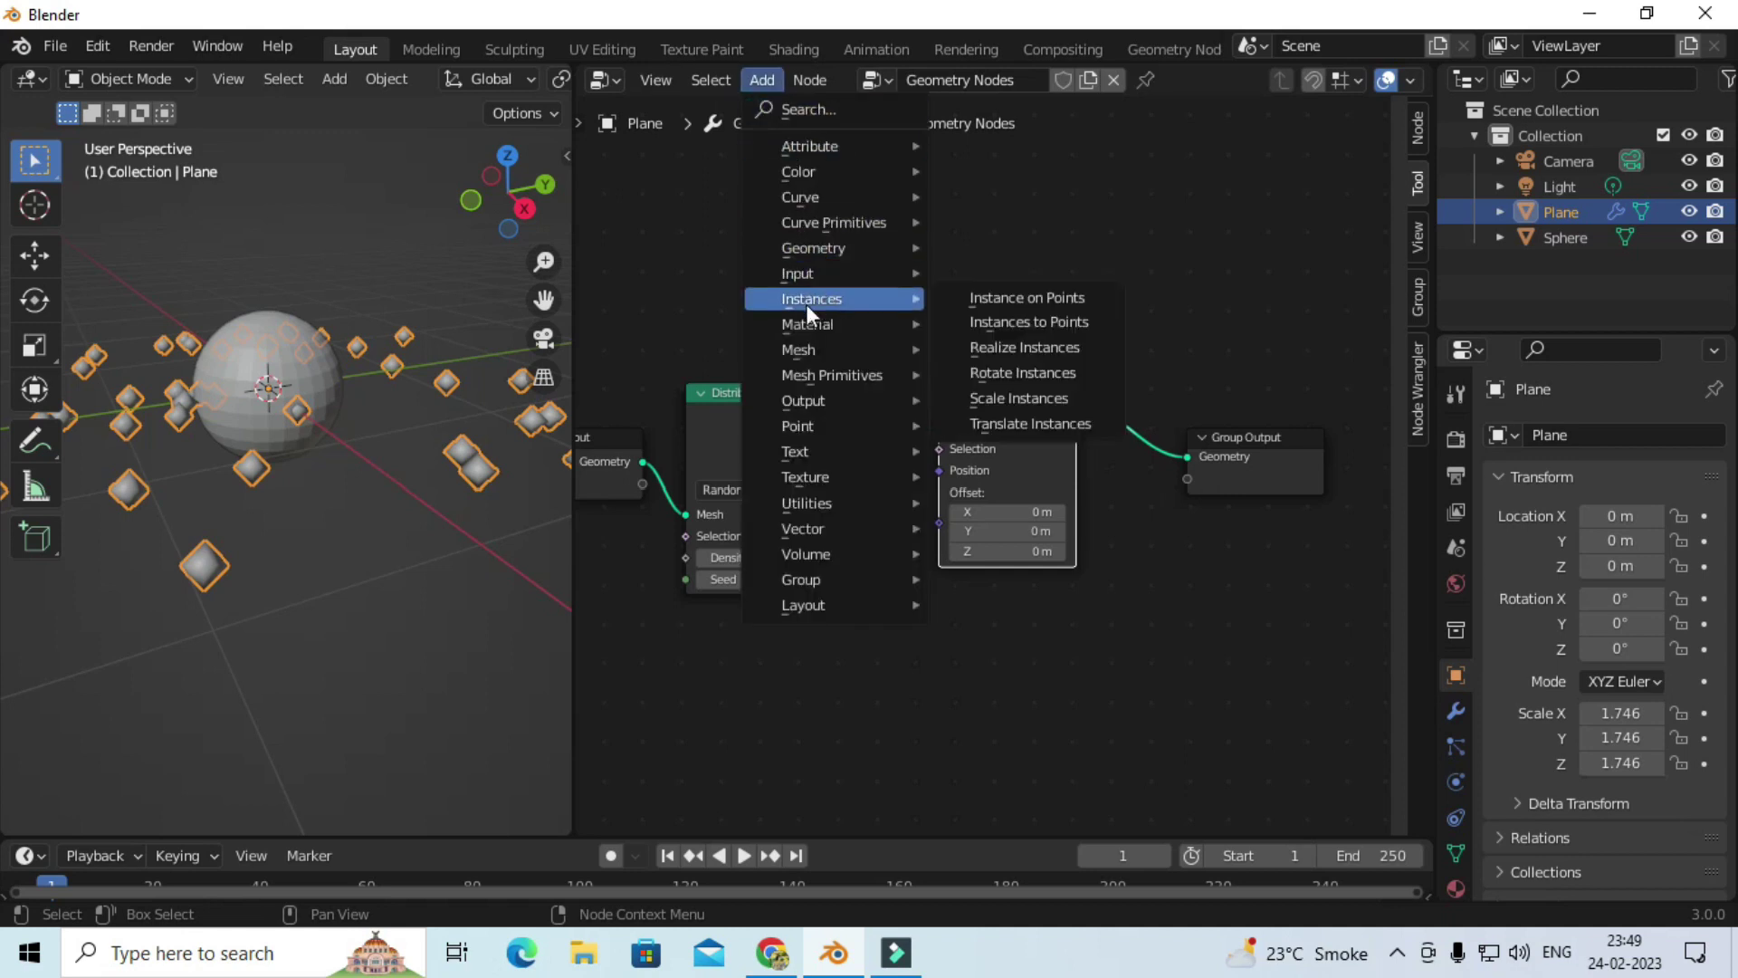
click(975, 300)
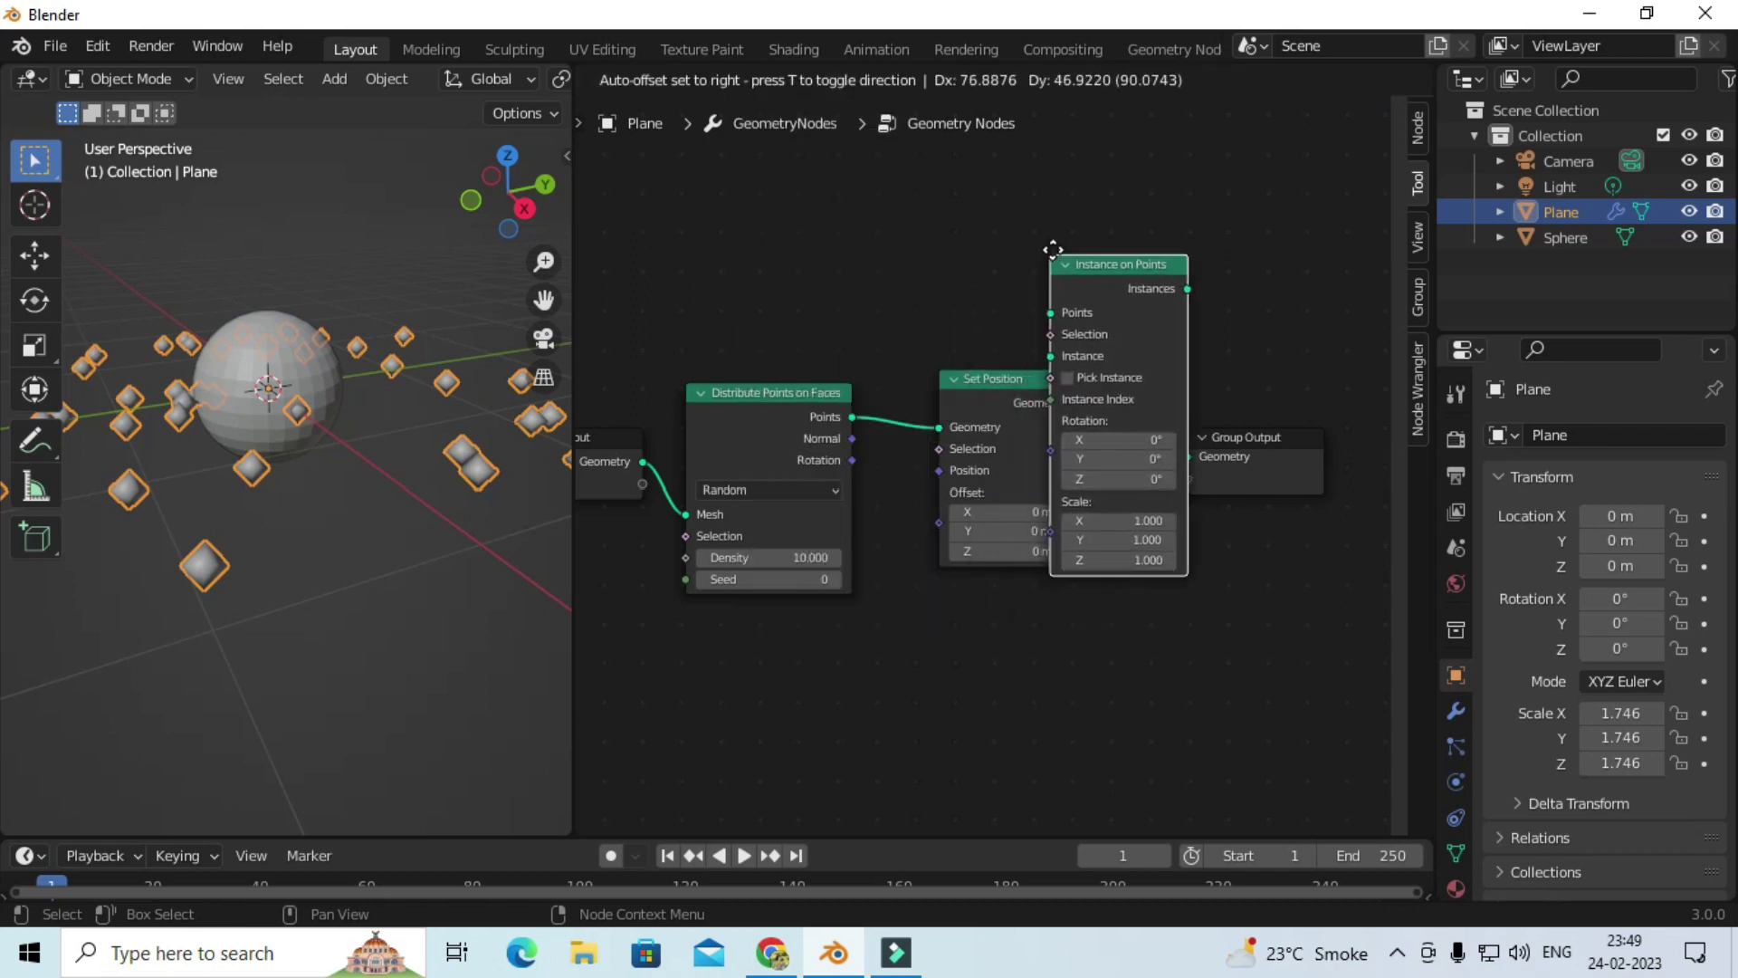
click(1053, 249)
Step: Tidy the node chain and drag the Sphere in as an Object Info node above it
drag(1009, 382, 984, 397)
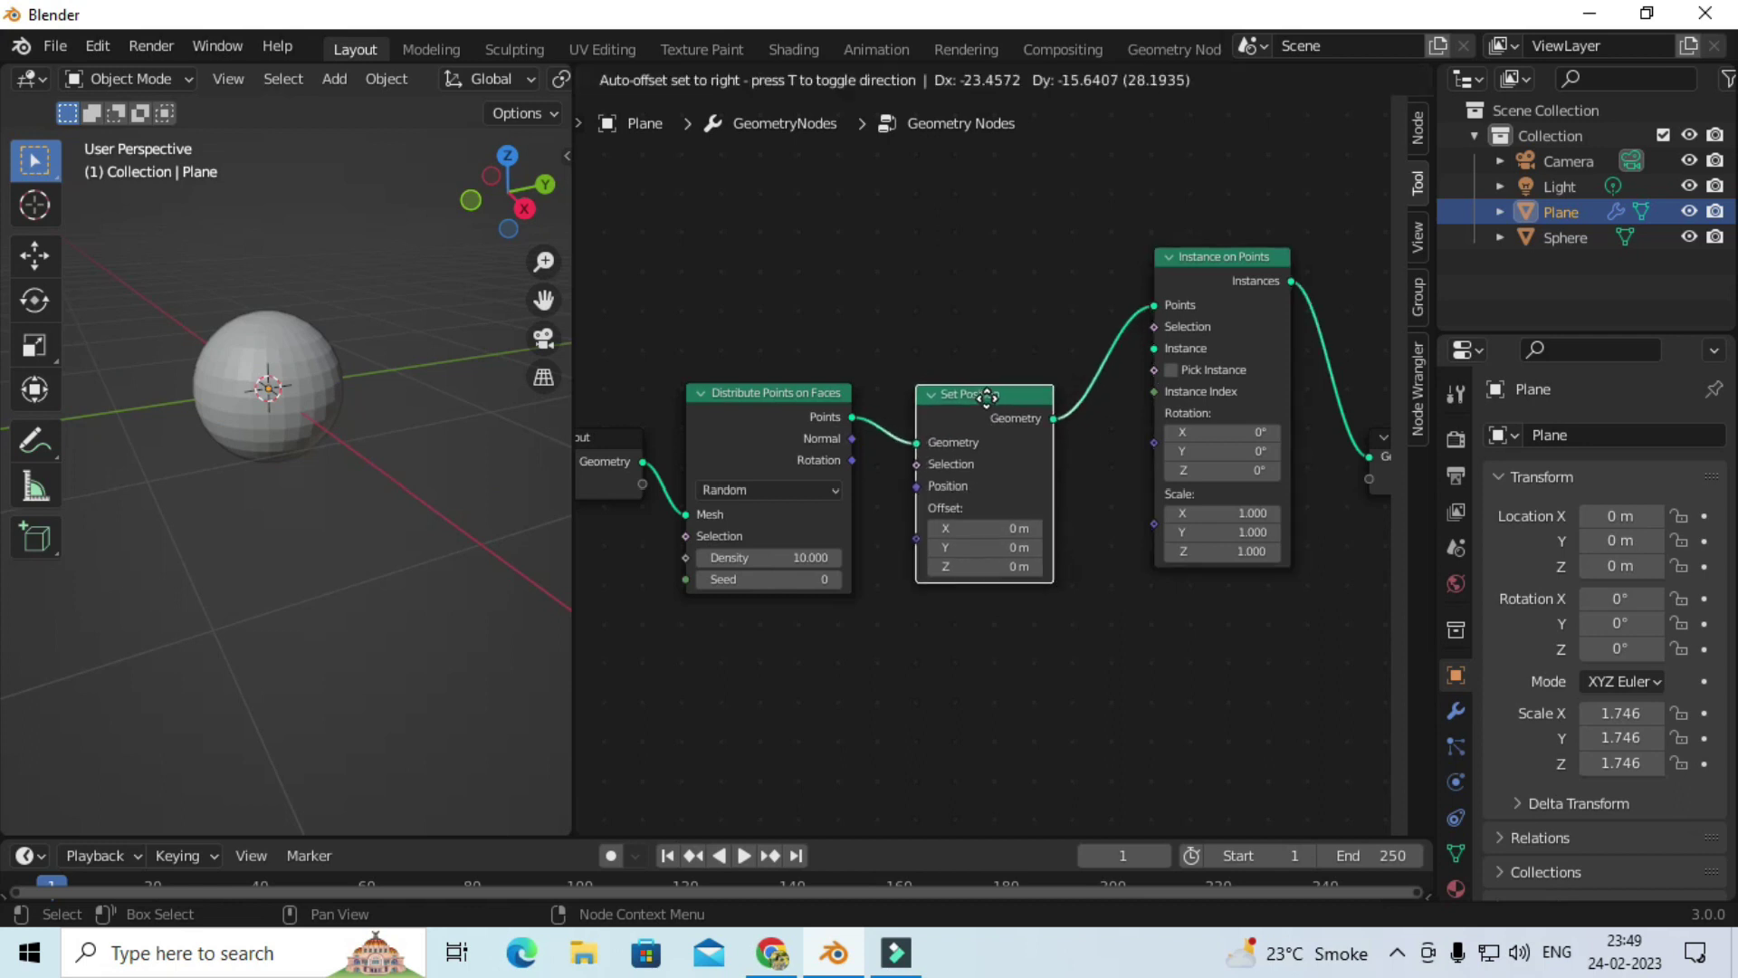
drag(1204, 263, 1179, 269)
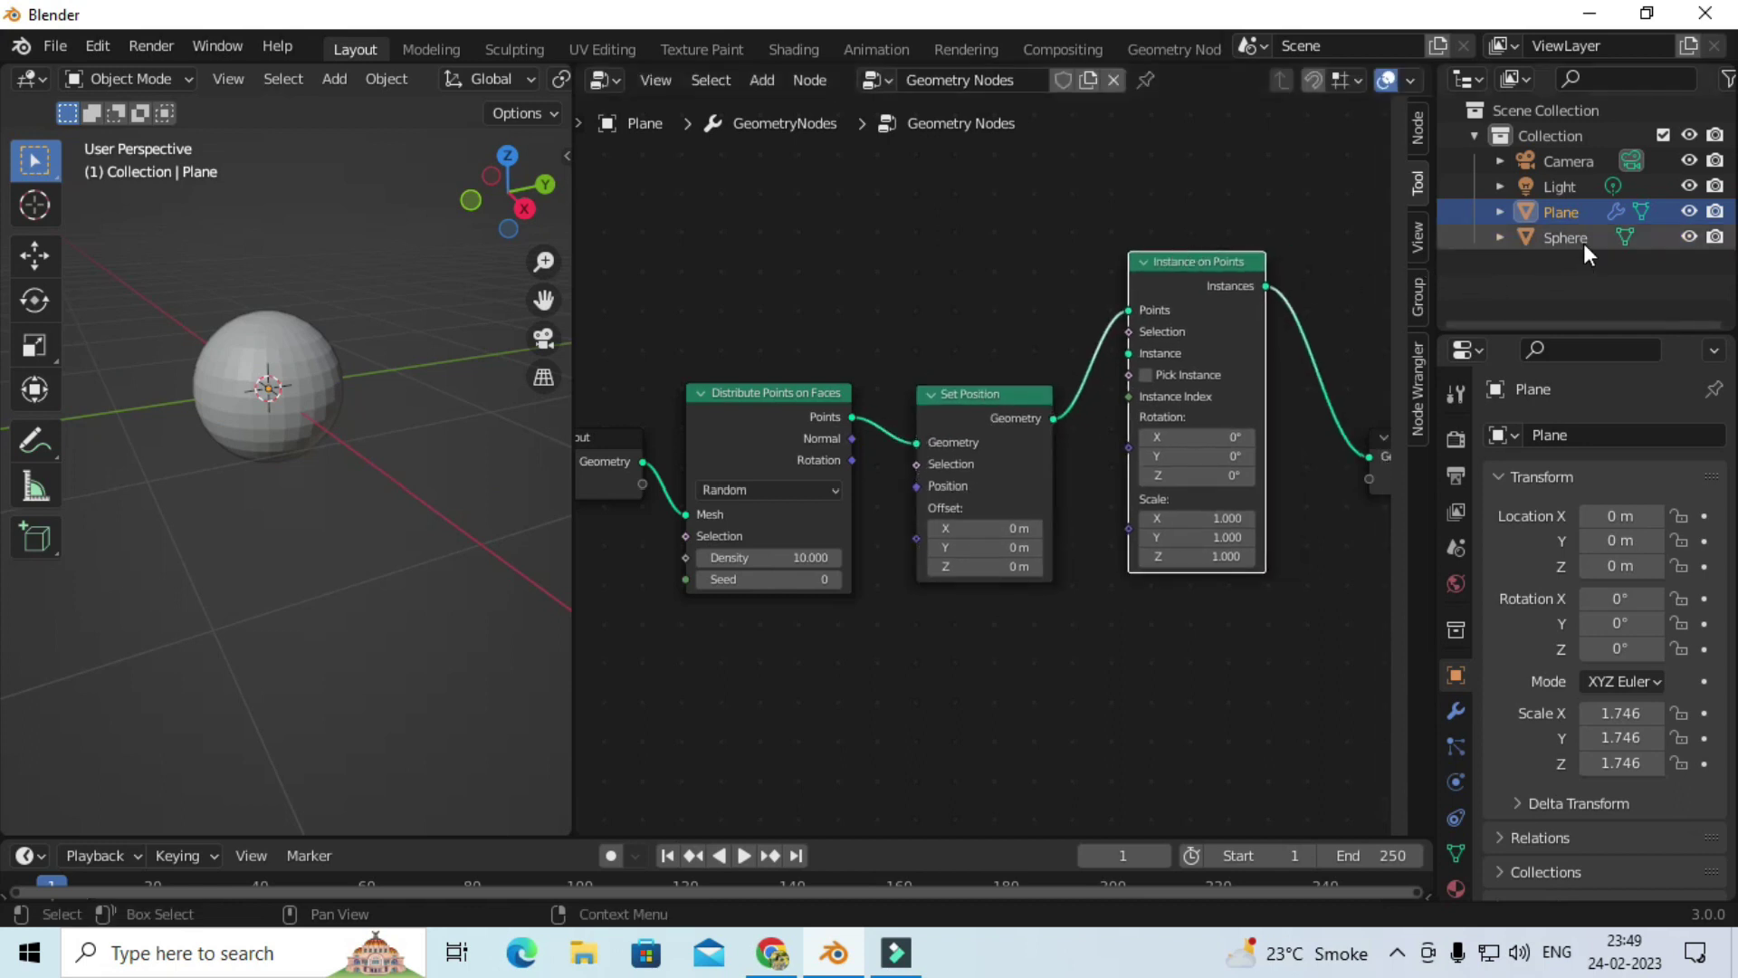
drag(1583, 243, 867, 194)
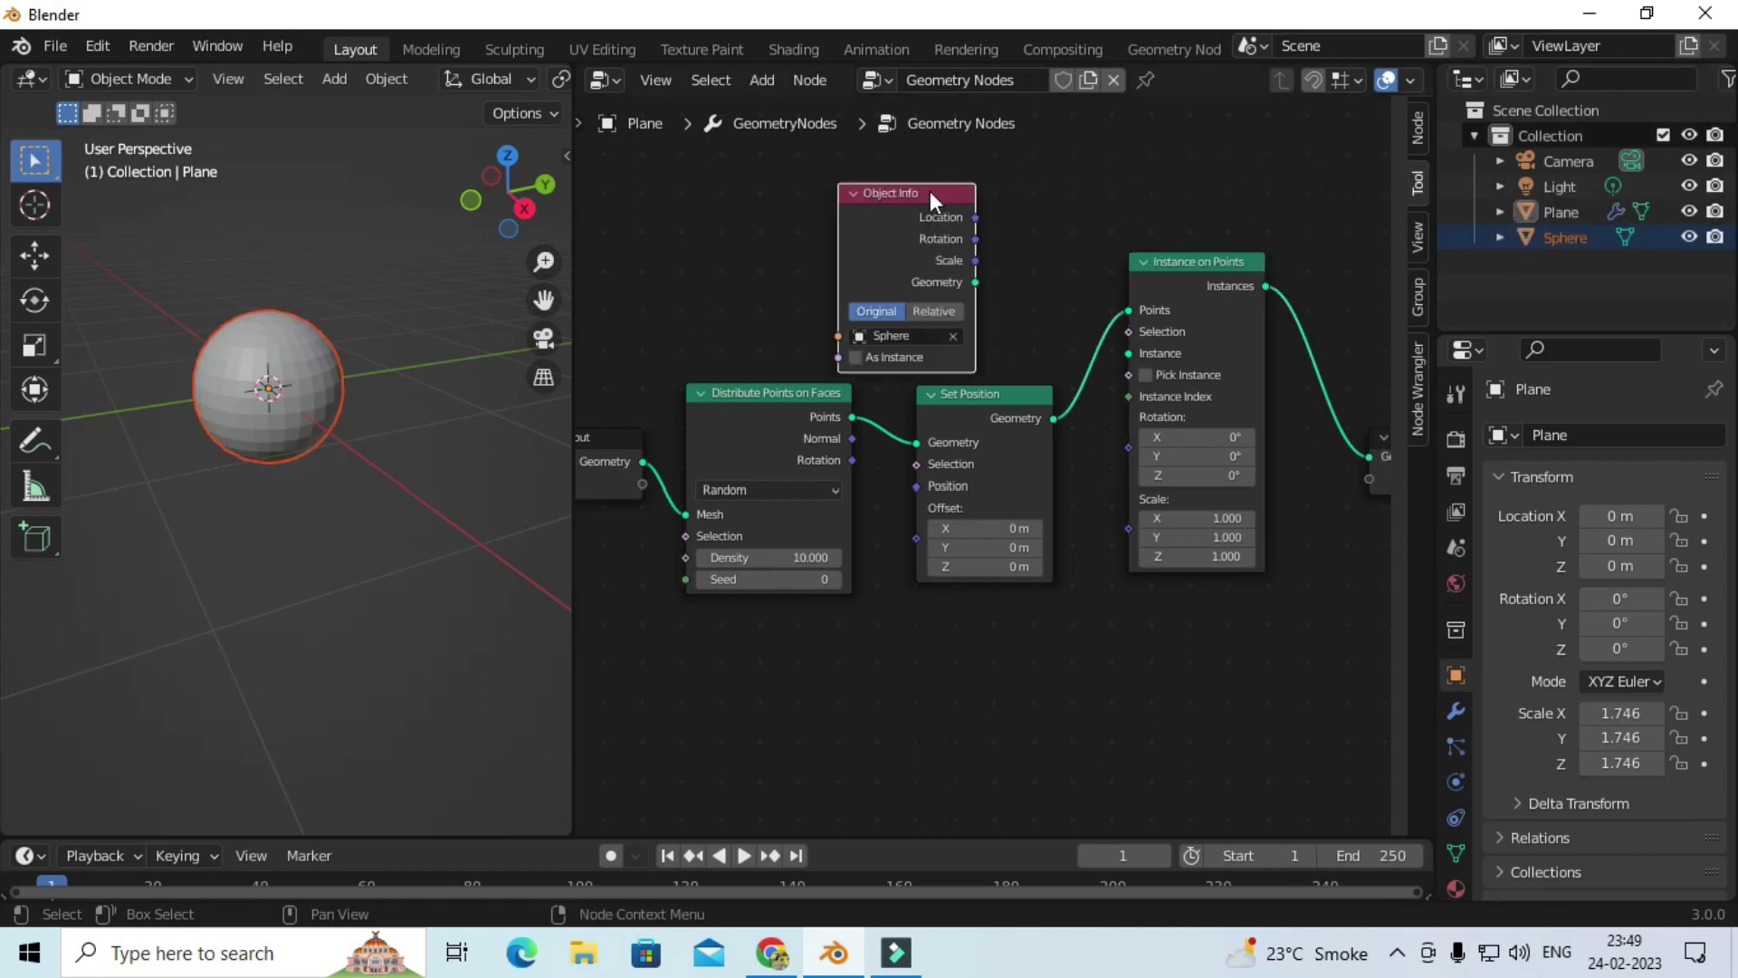
drag(887, 193, 884, 172)
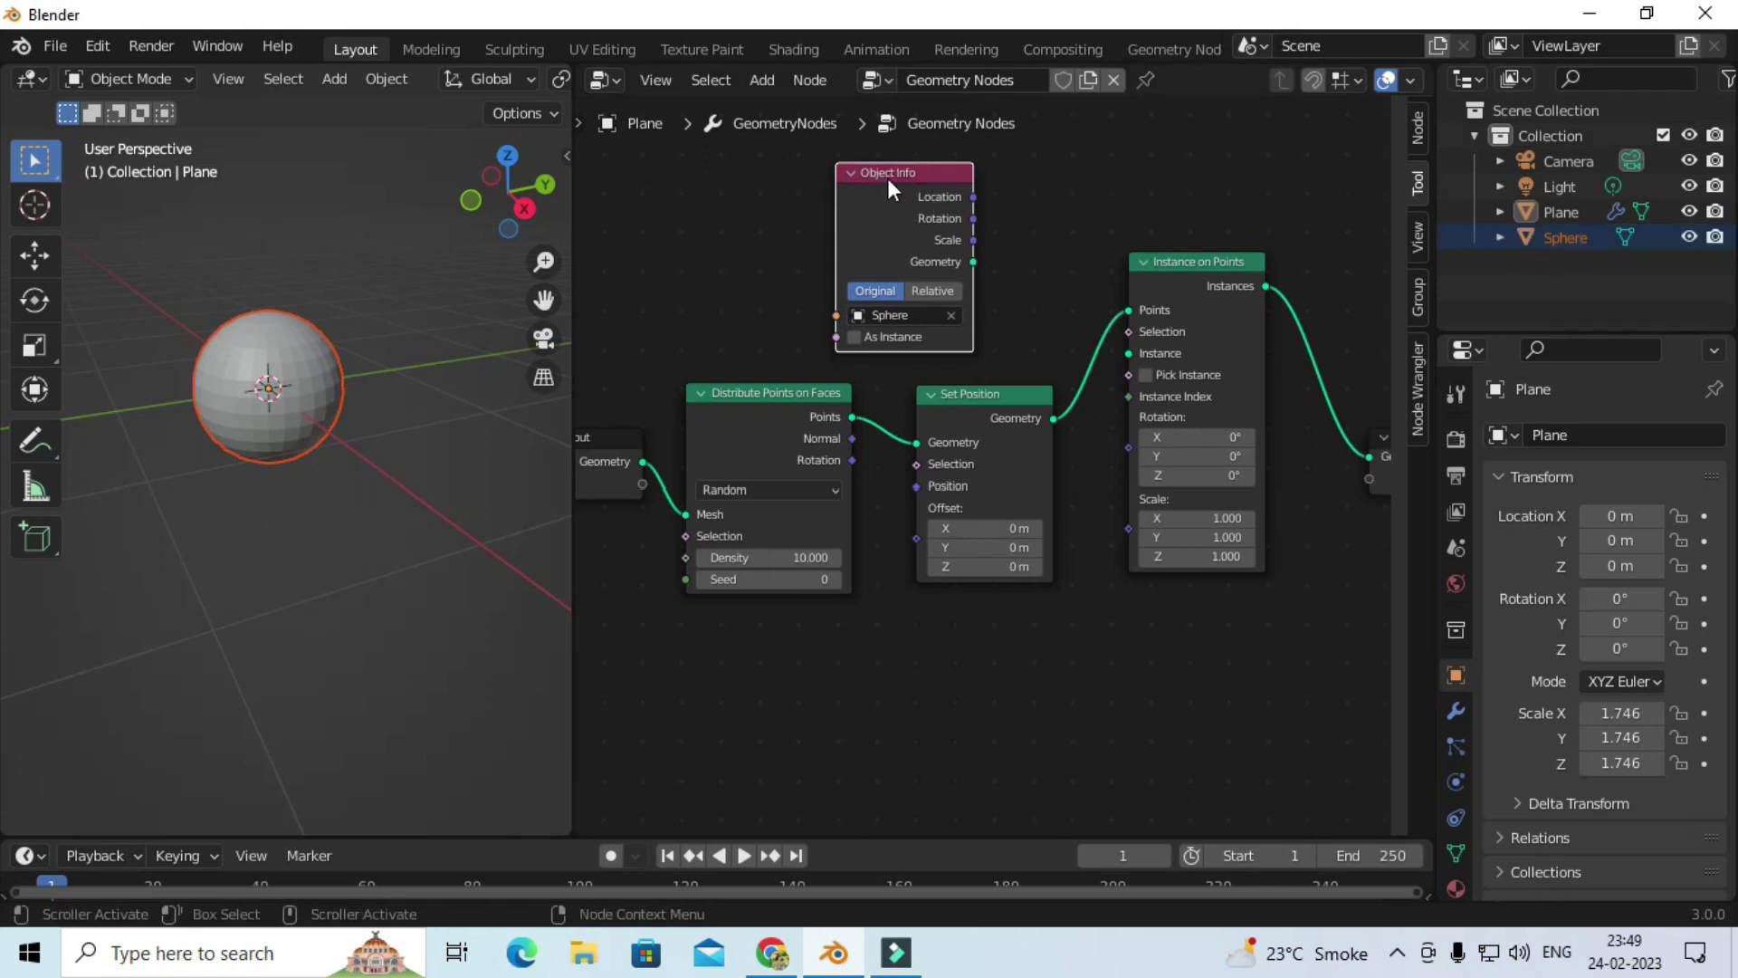
Step: Replace the Object Info node with a new one found by searching 'obje', placed above the chain
key(Delete)
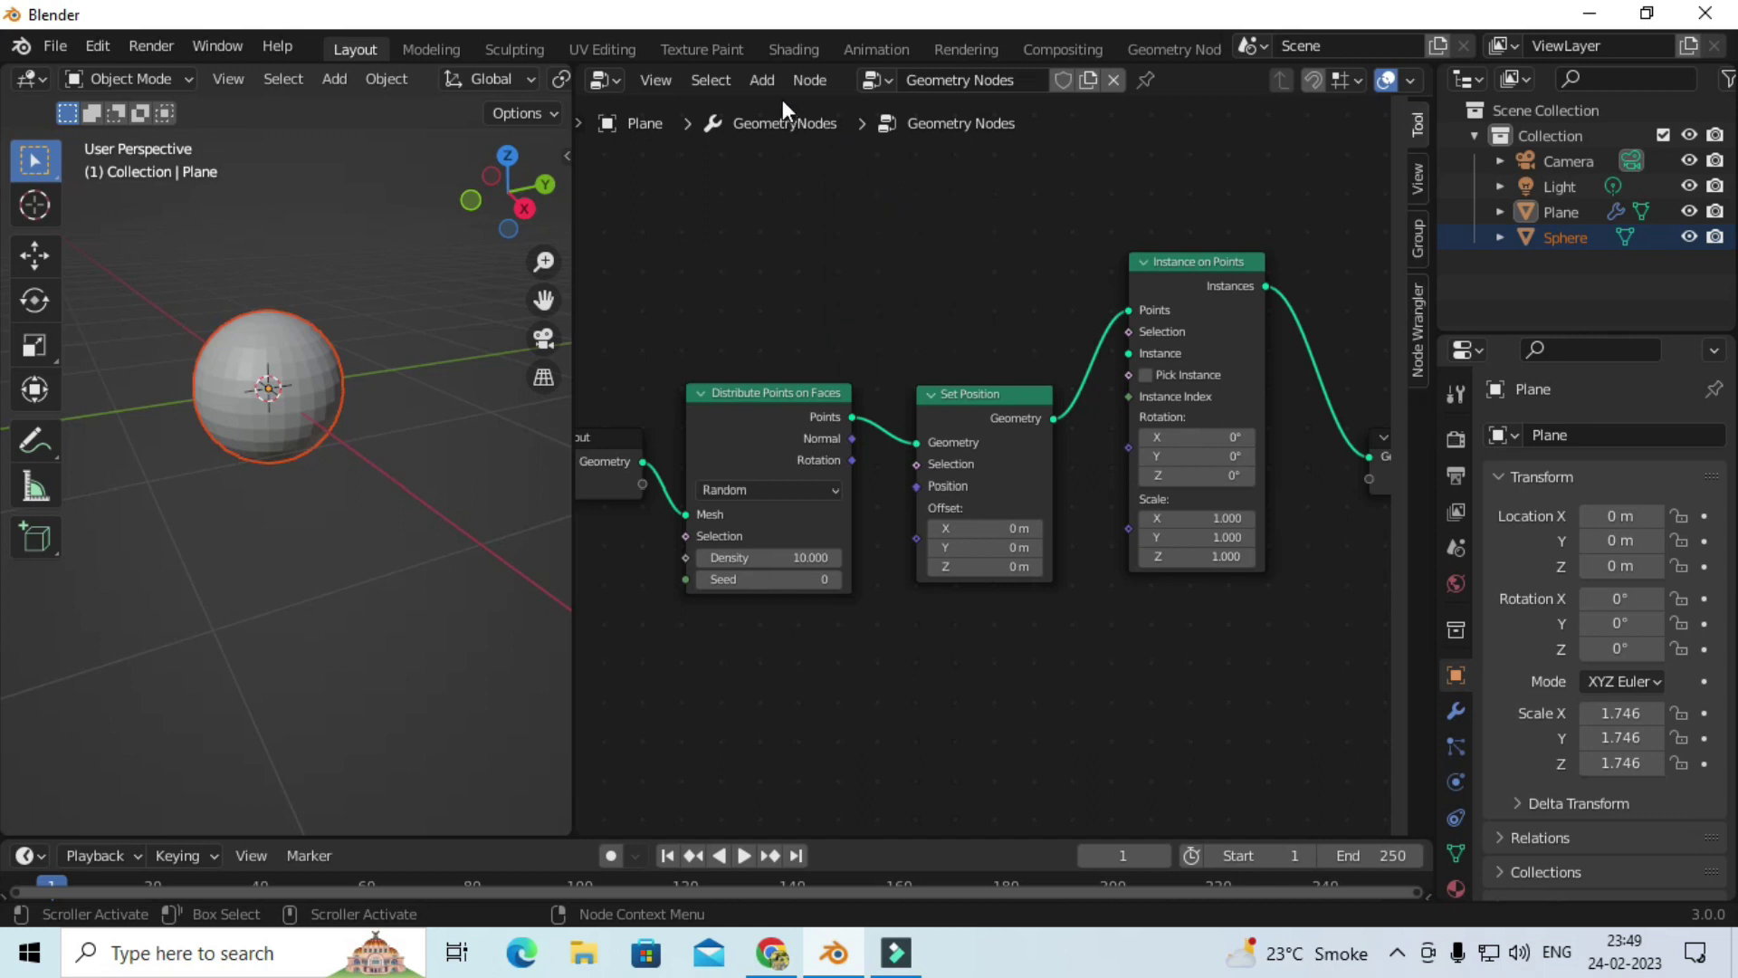
click(762, 80)
click(815, 114)
text(o)
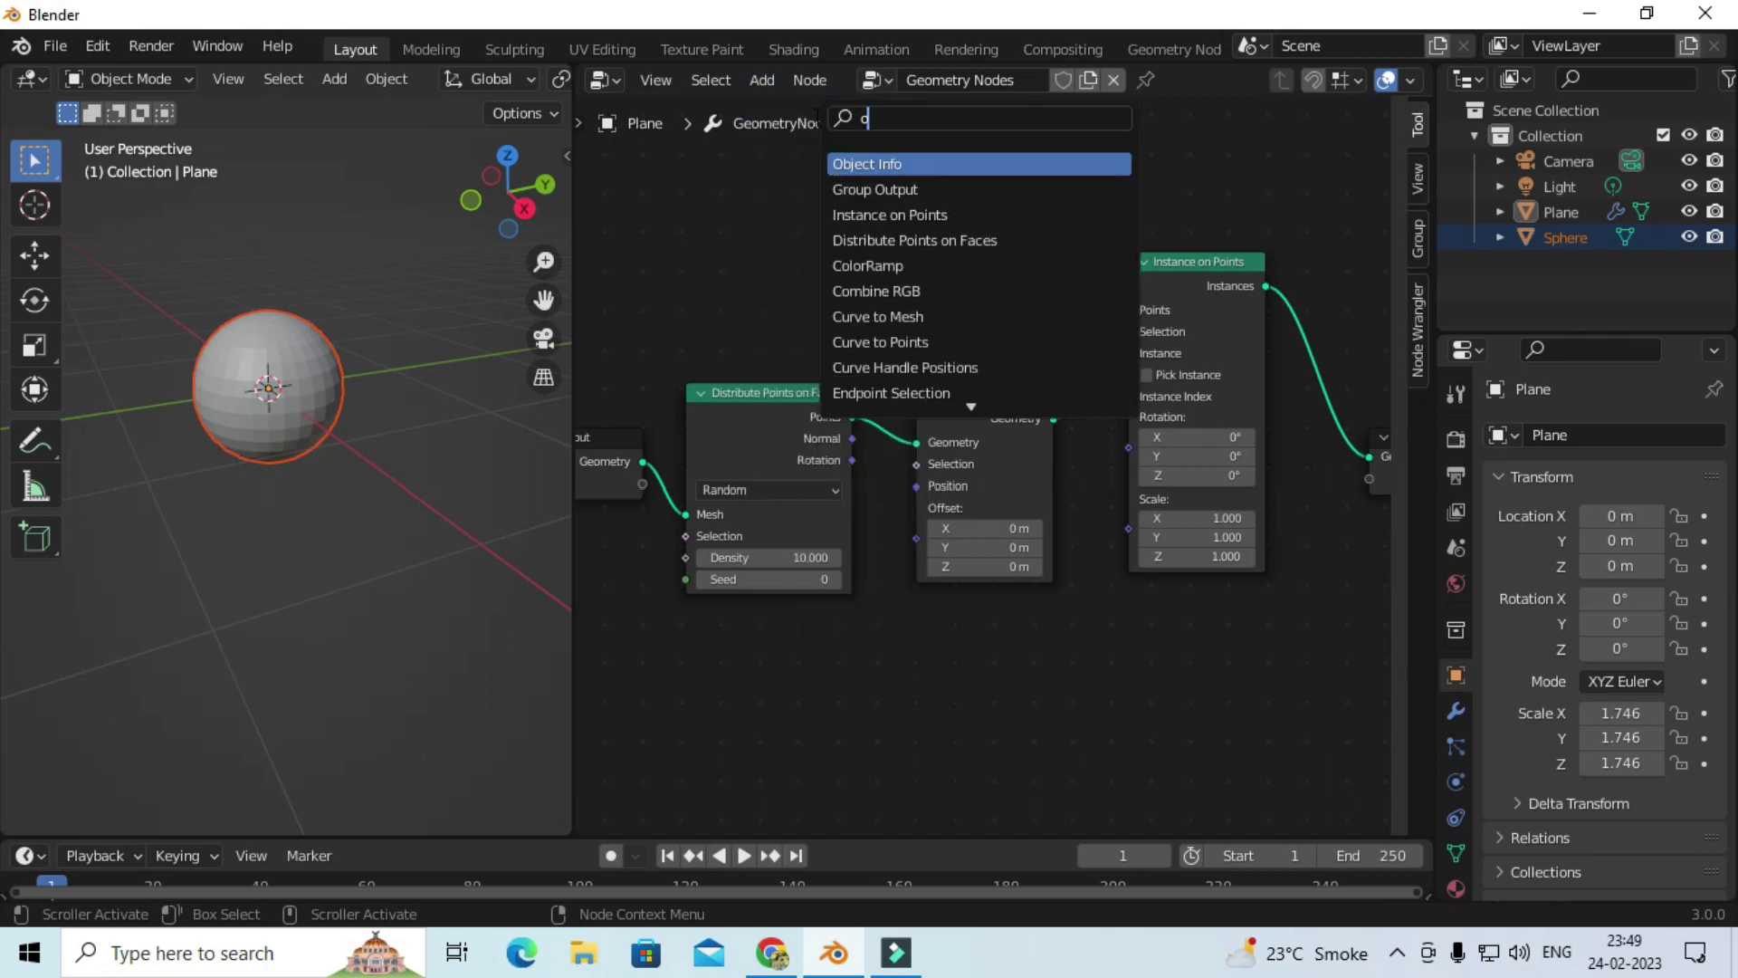
text(bje)
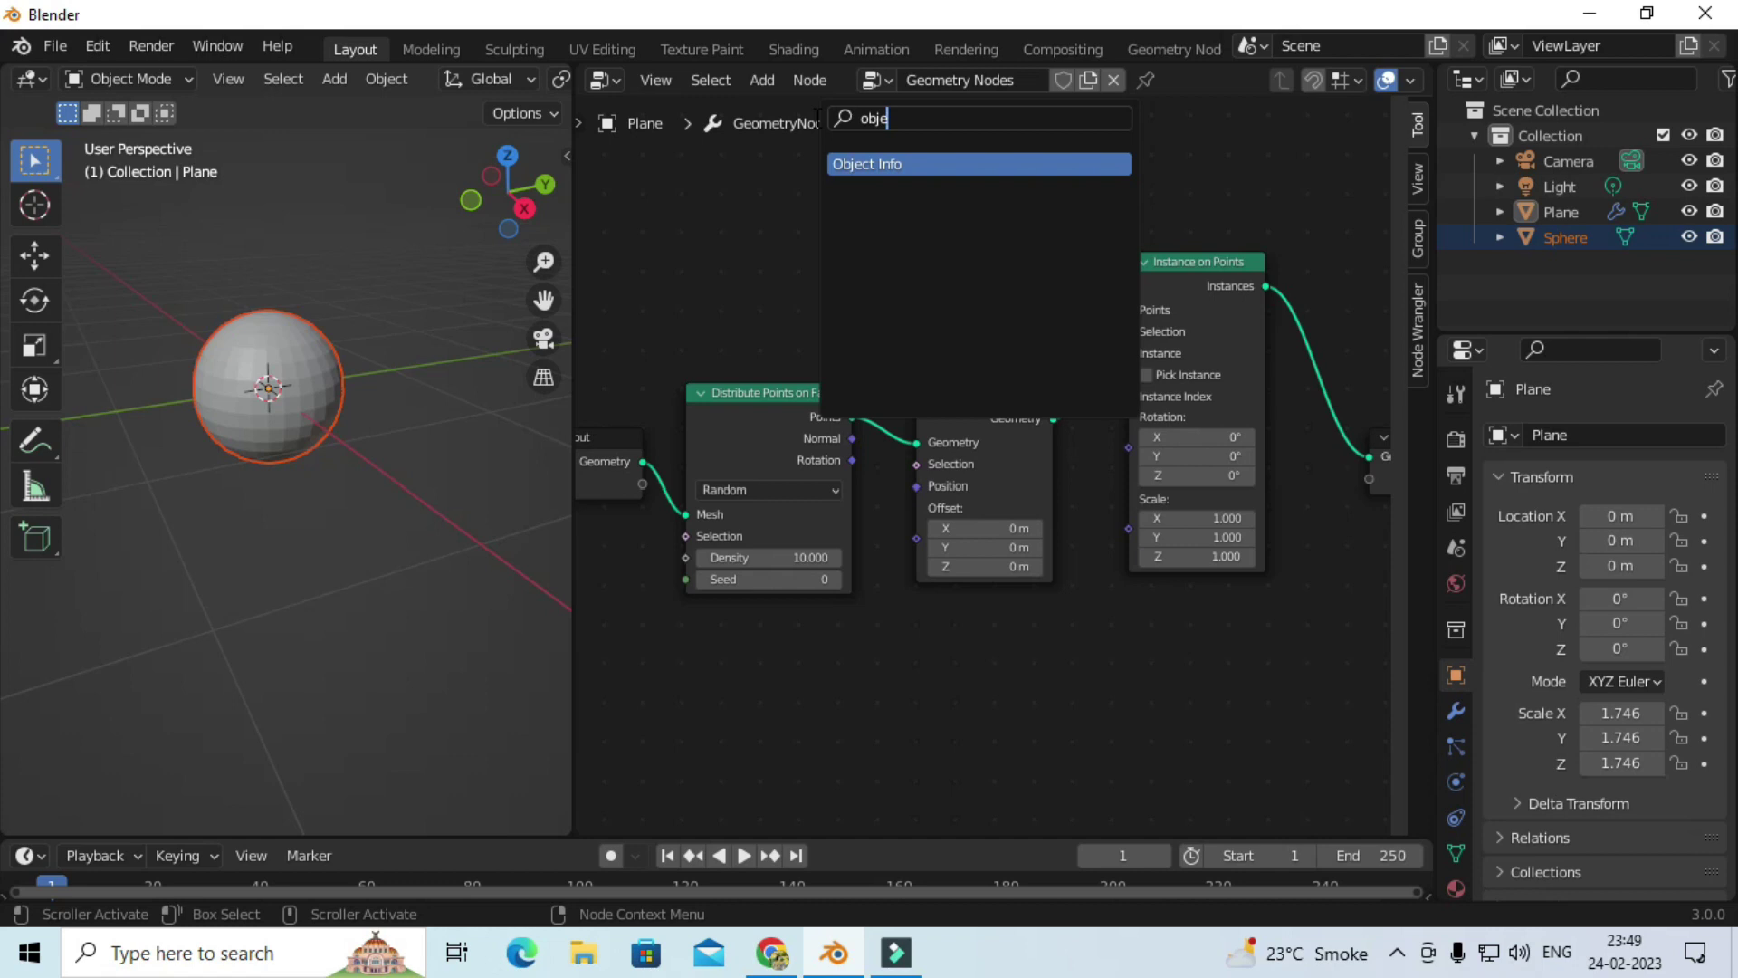
click(867, 163)
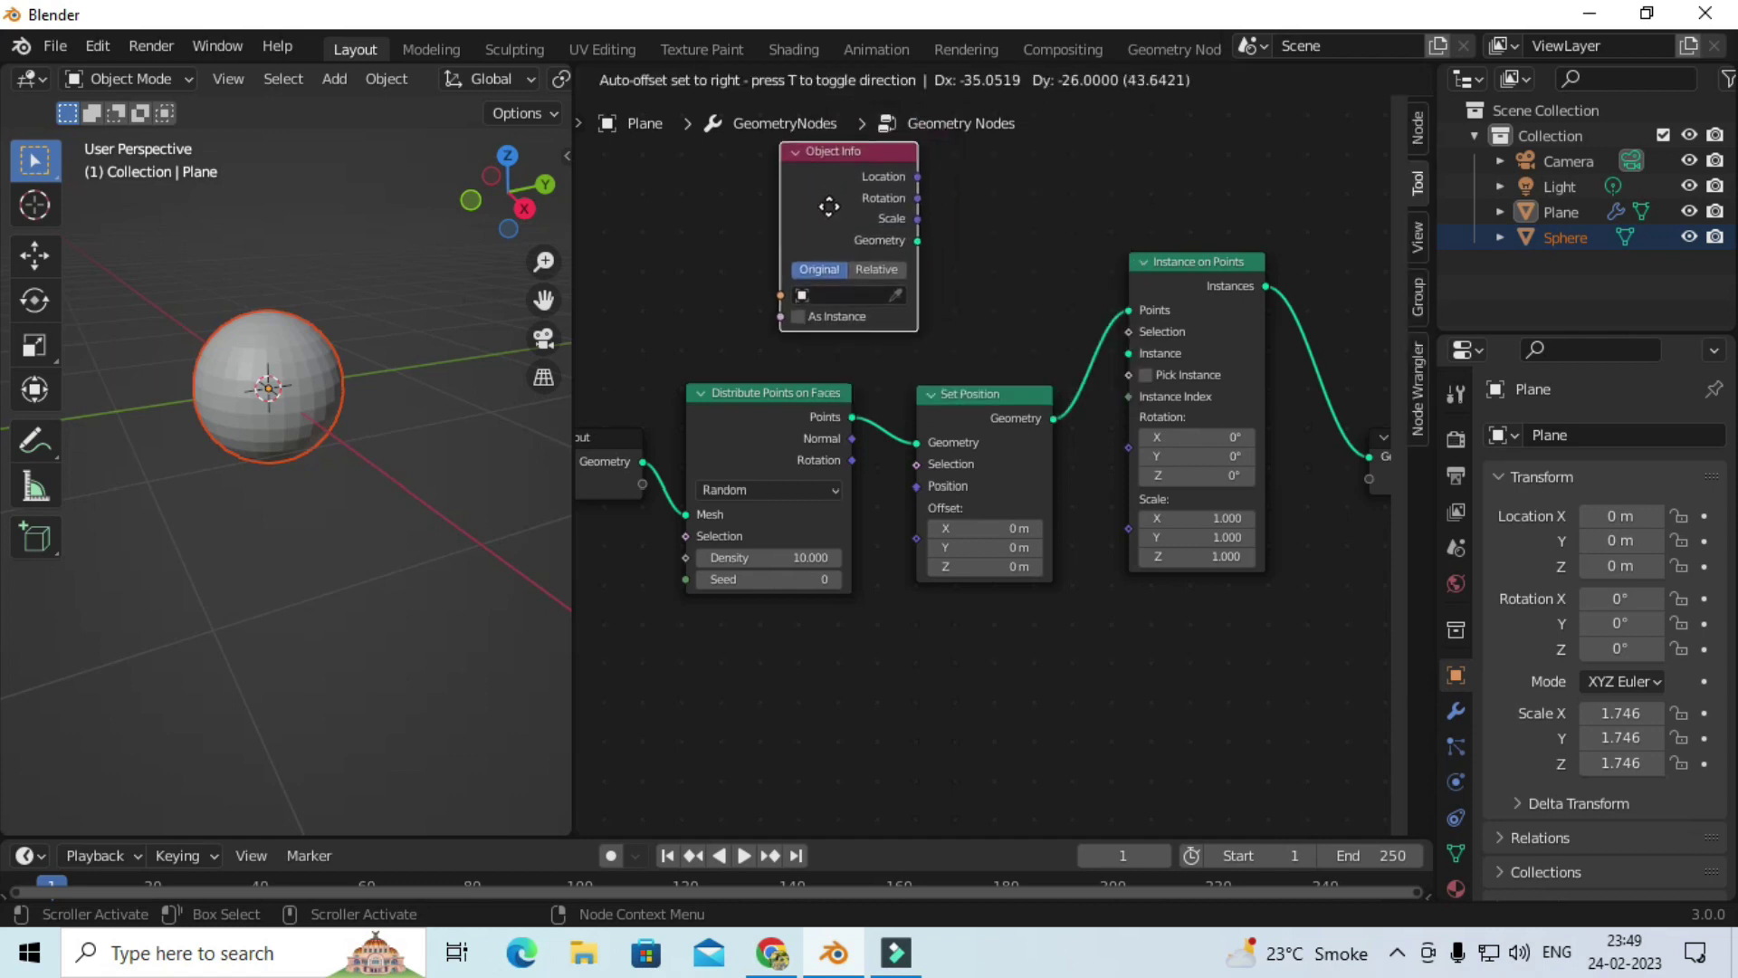
click(869, 246)
Step: Set Object Info to the Sphere and link its Geometry to Instance on Points' Instance socket
click(914, 311)
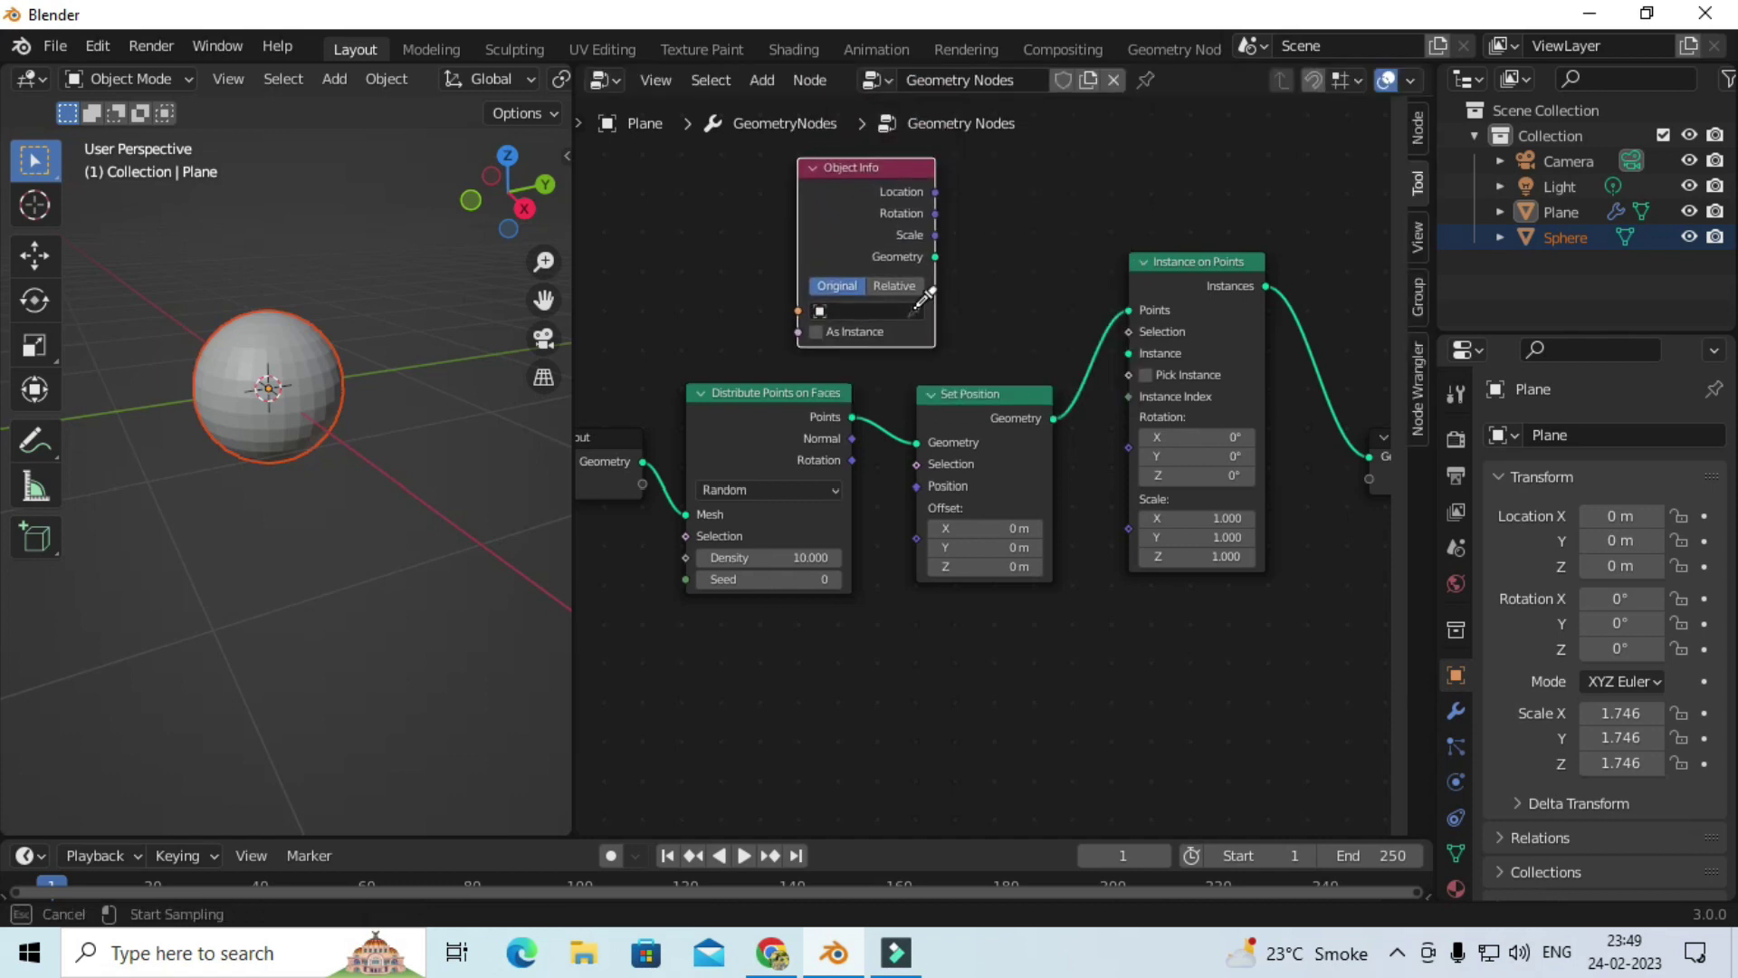
click(302, 362)
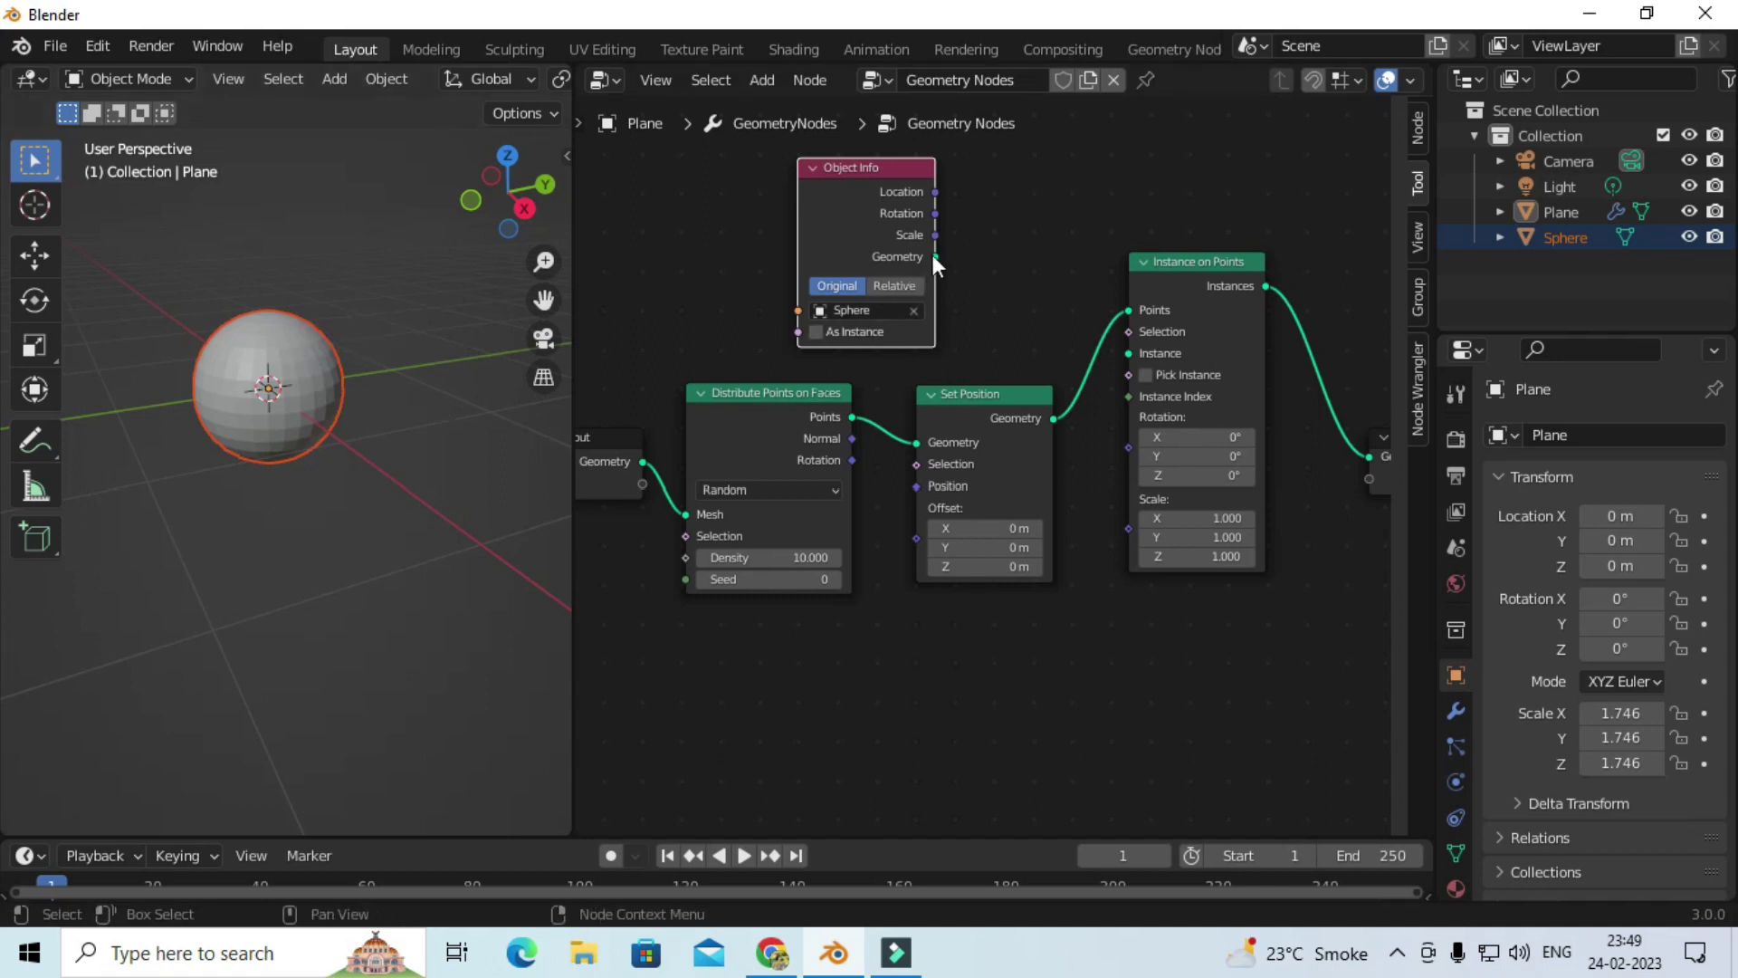
drag(935, 257, 1129, 353)
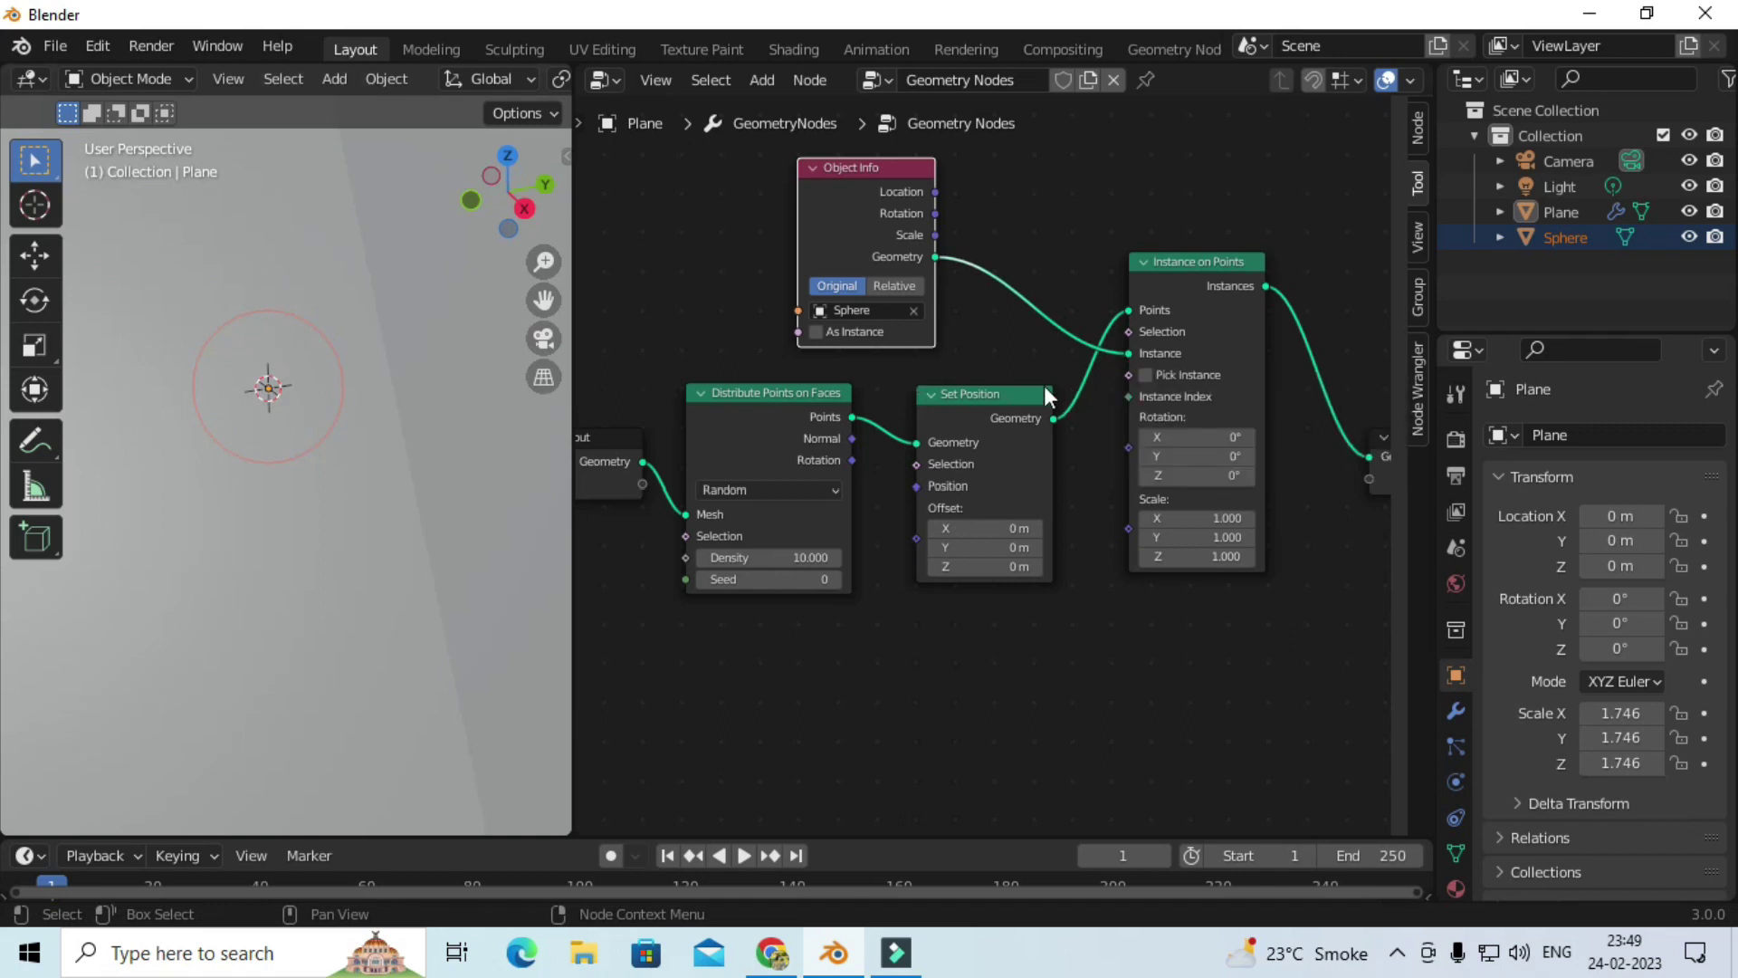
scroll(420, 419, down, 4)
Step: Move the original Sphere up above the instanced spheres
mouse_move(417, 421)
middle_down()
mouse_move(415, 443)
mouse_move(206, 417)
middle_up()
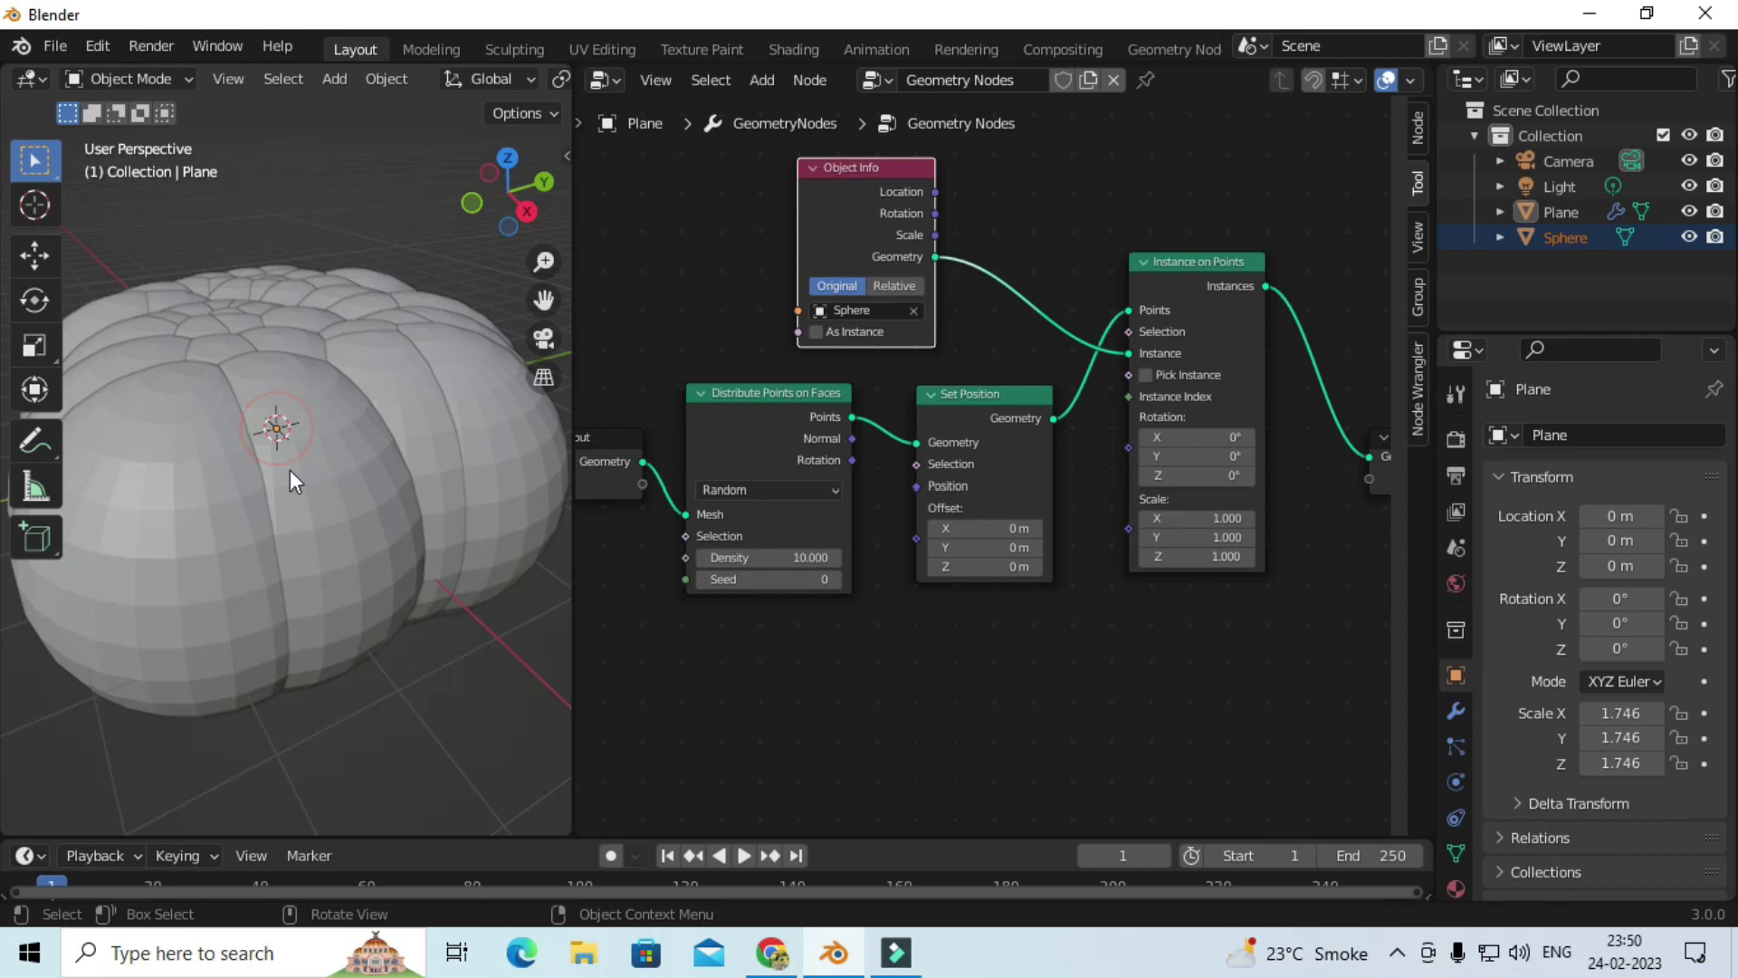
key(g)
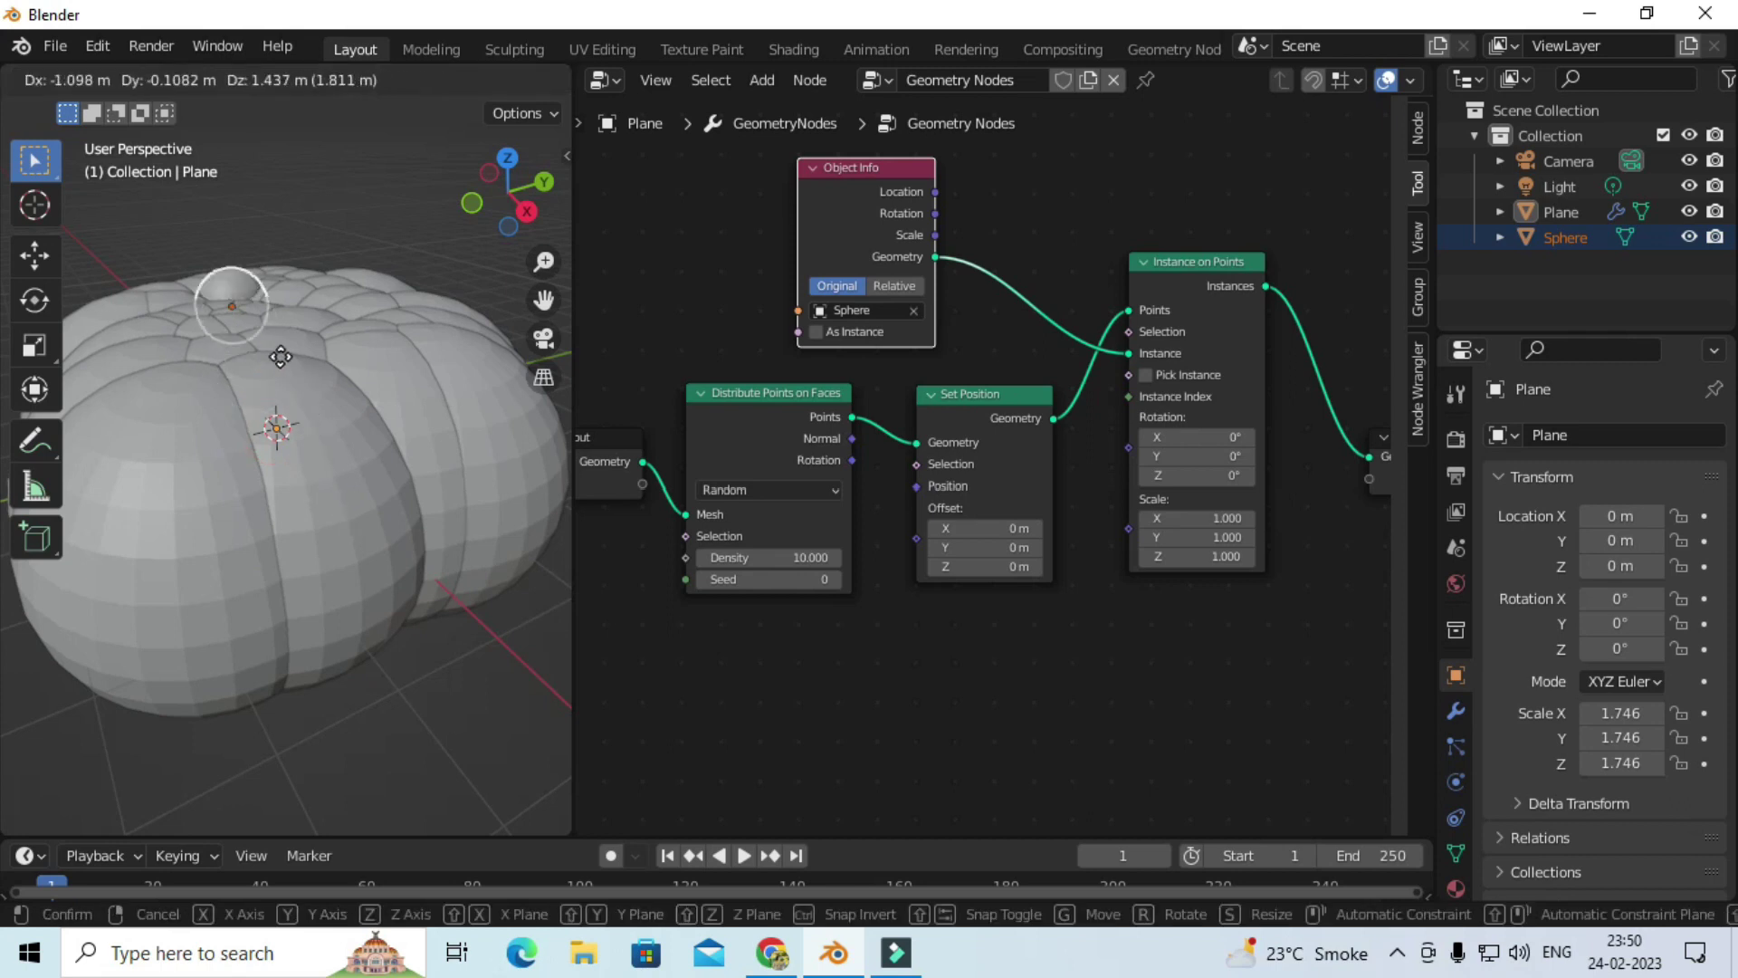
click(262, 317)
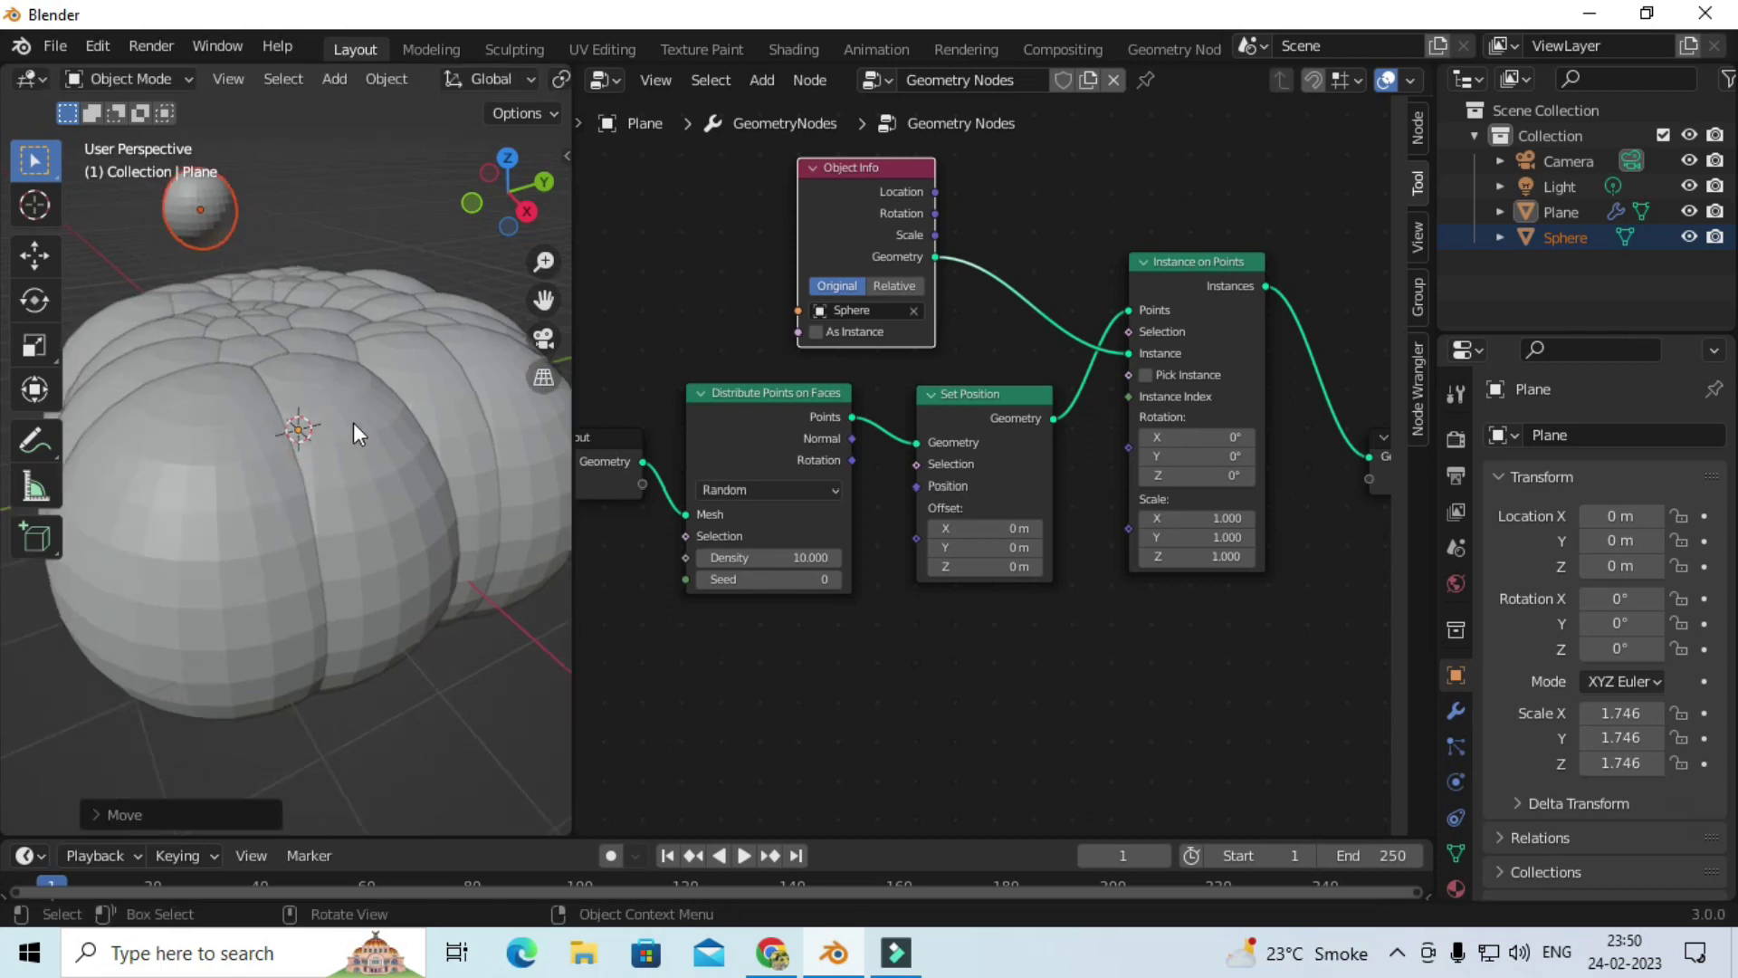
shift+middle_drag(351, 427, 395, 422)
Step: Scale down the whole Sphere mesh in Edit Mode, then return to Object Mode
key(Tab)
key(Tab)
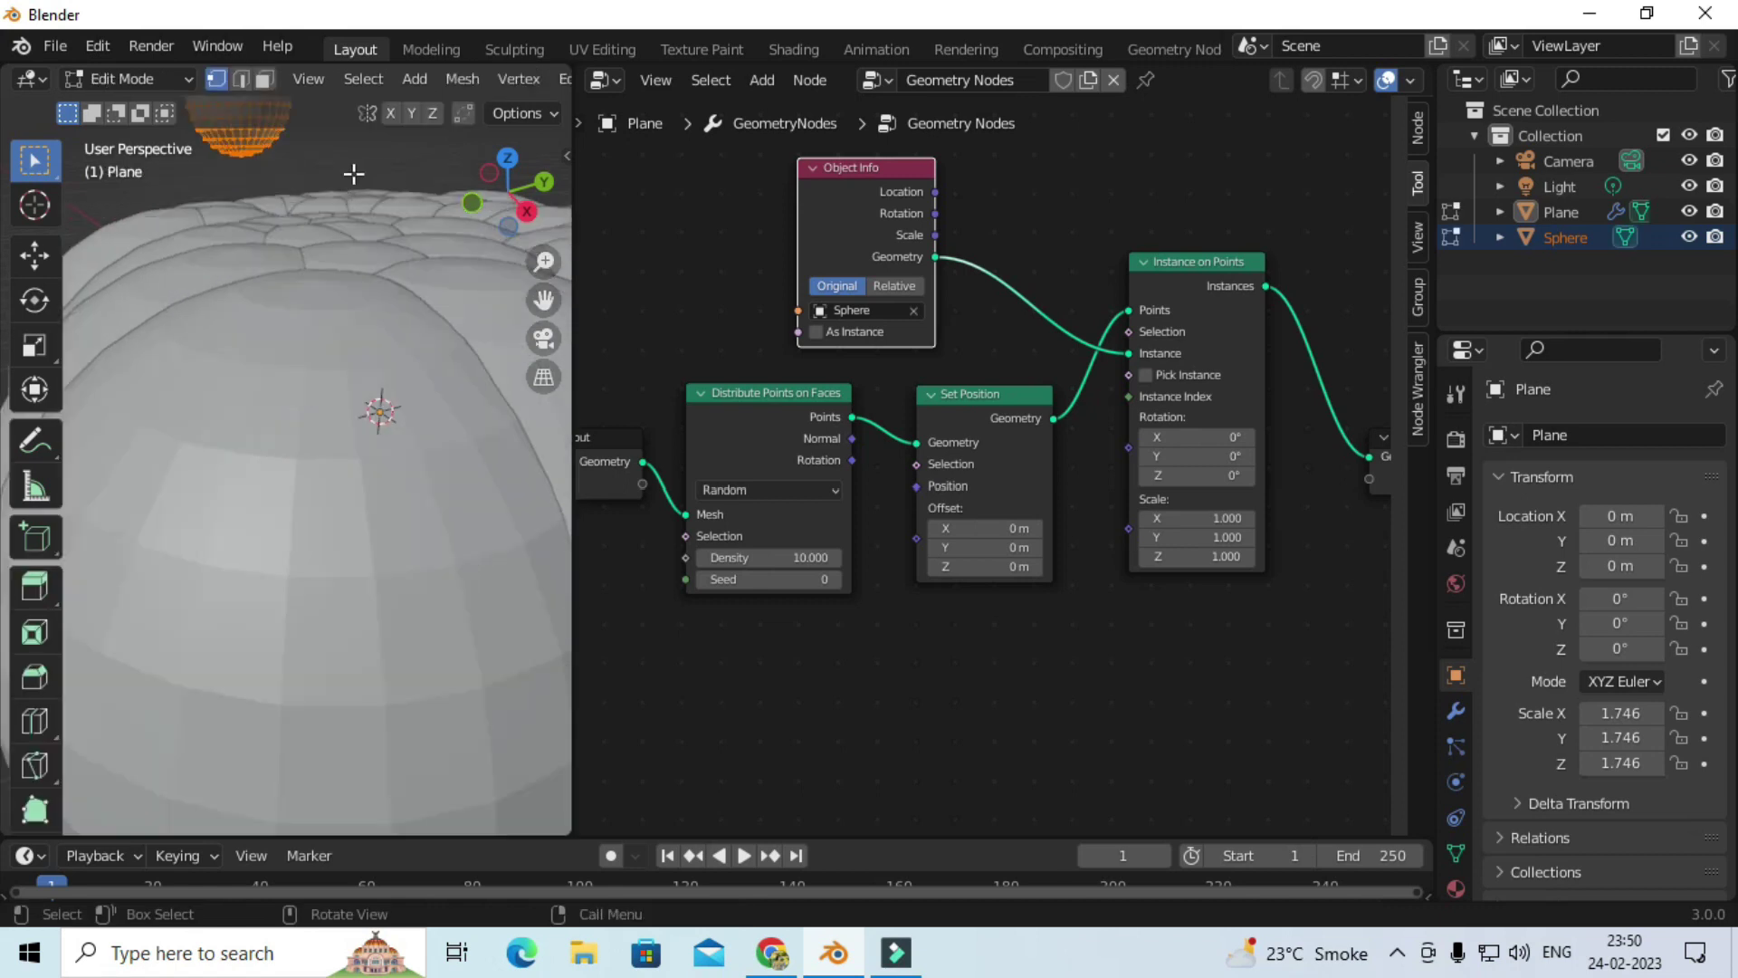
key(Tab)
middle_drag(321, 271, 221, 267)
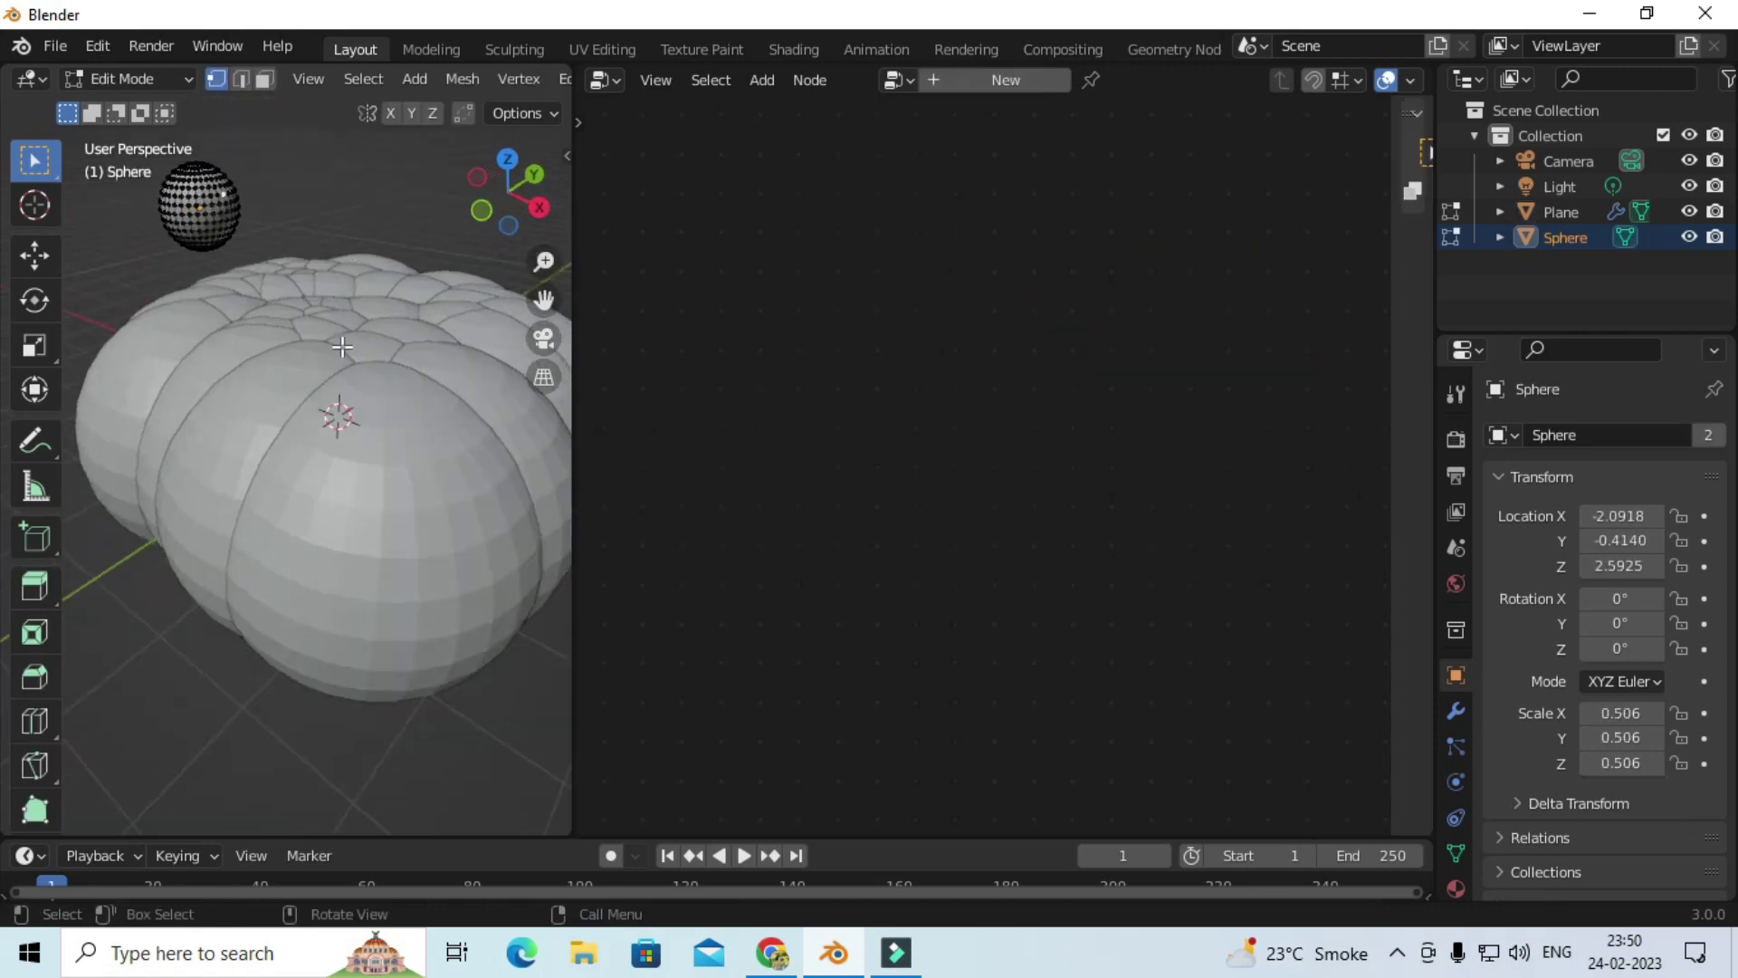
key(a)
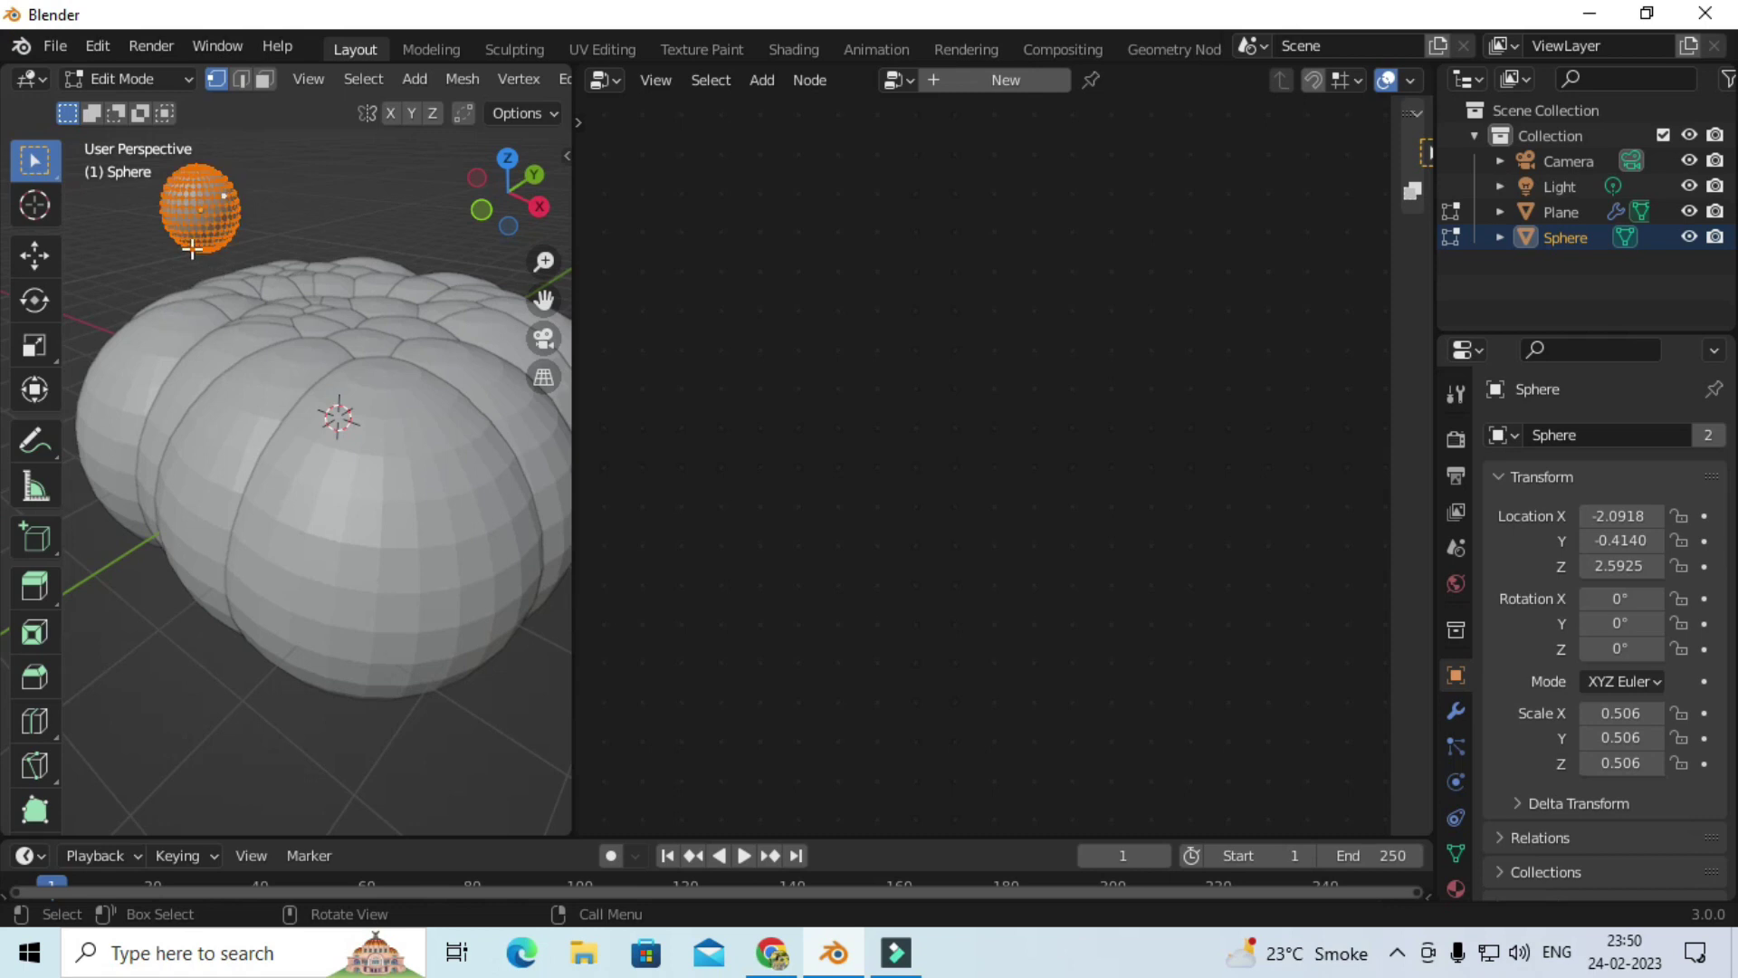
key(s)
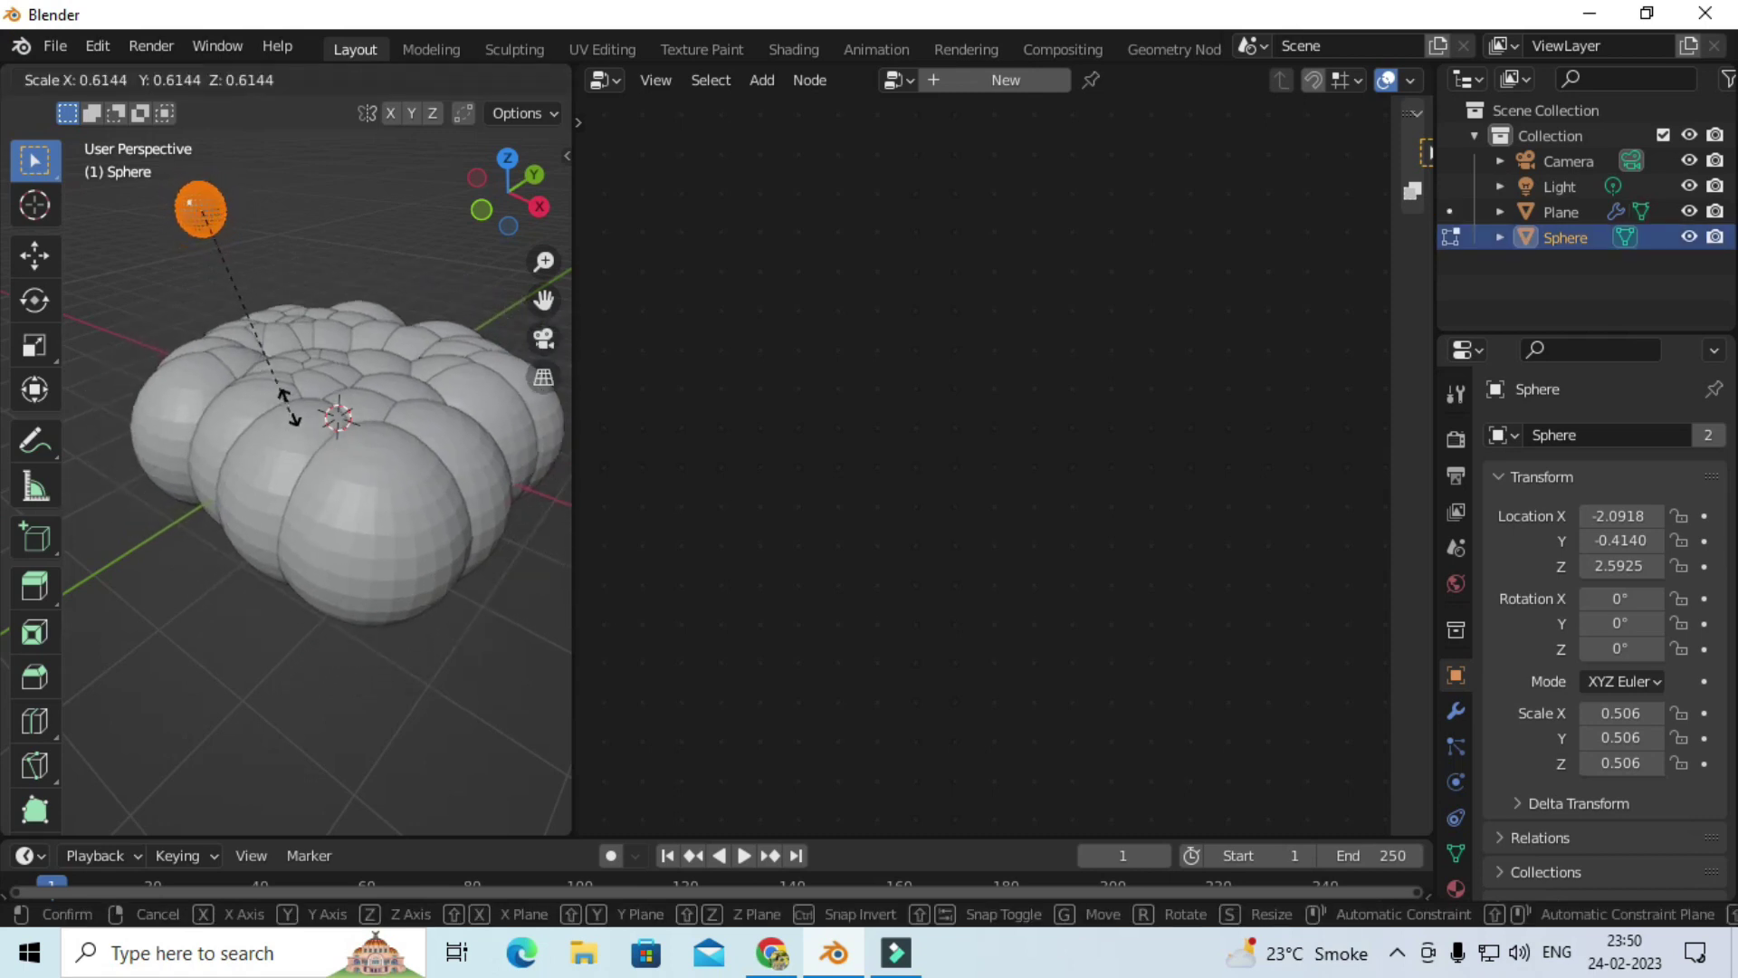
click(238, 308)
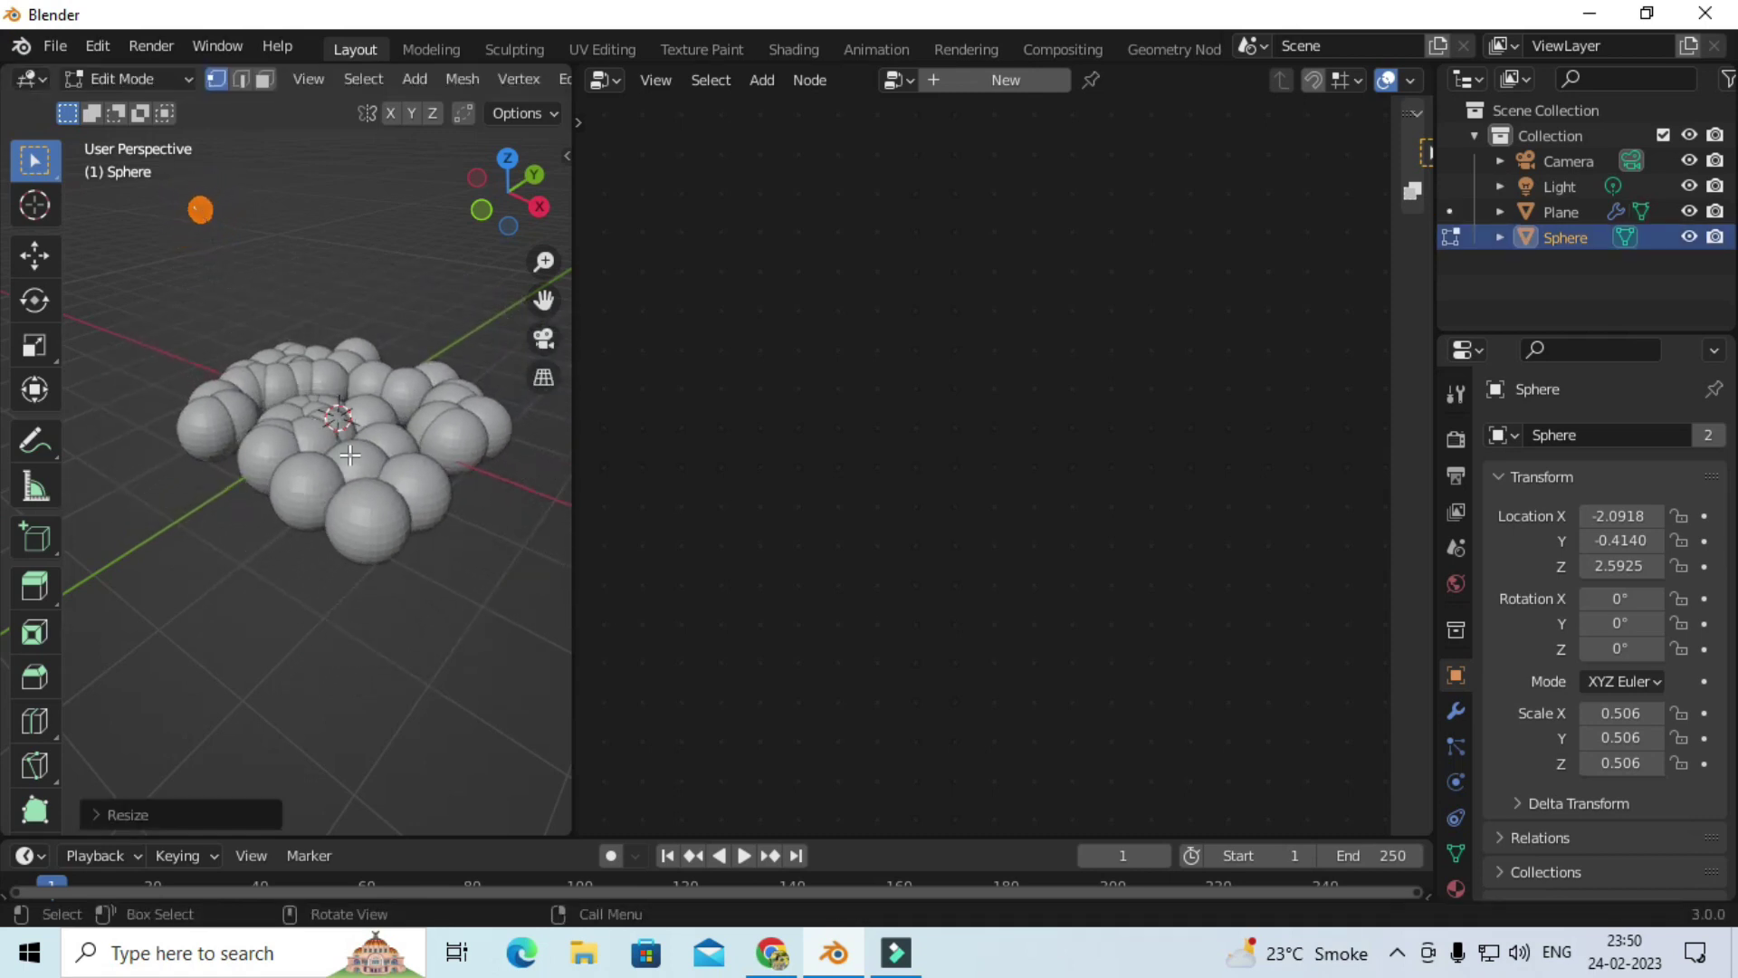
middle_drag(350, 453, 344, 456)
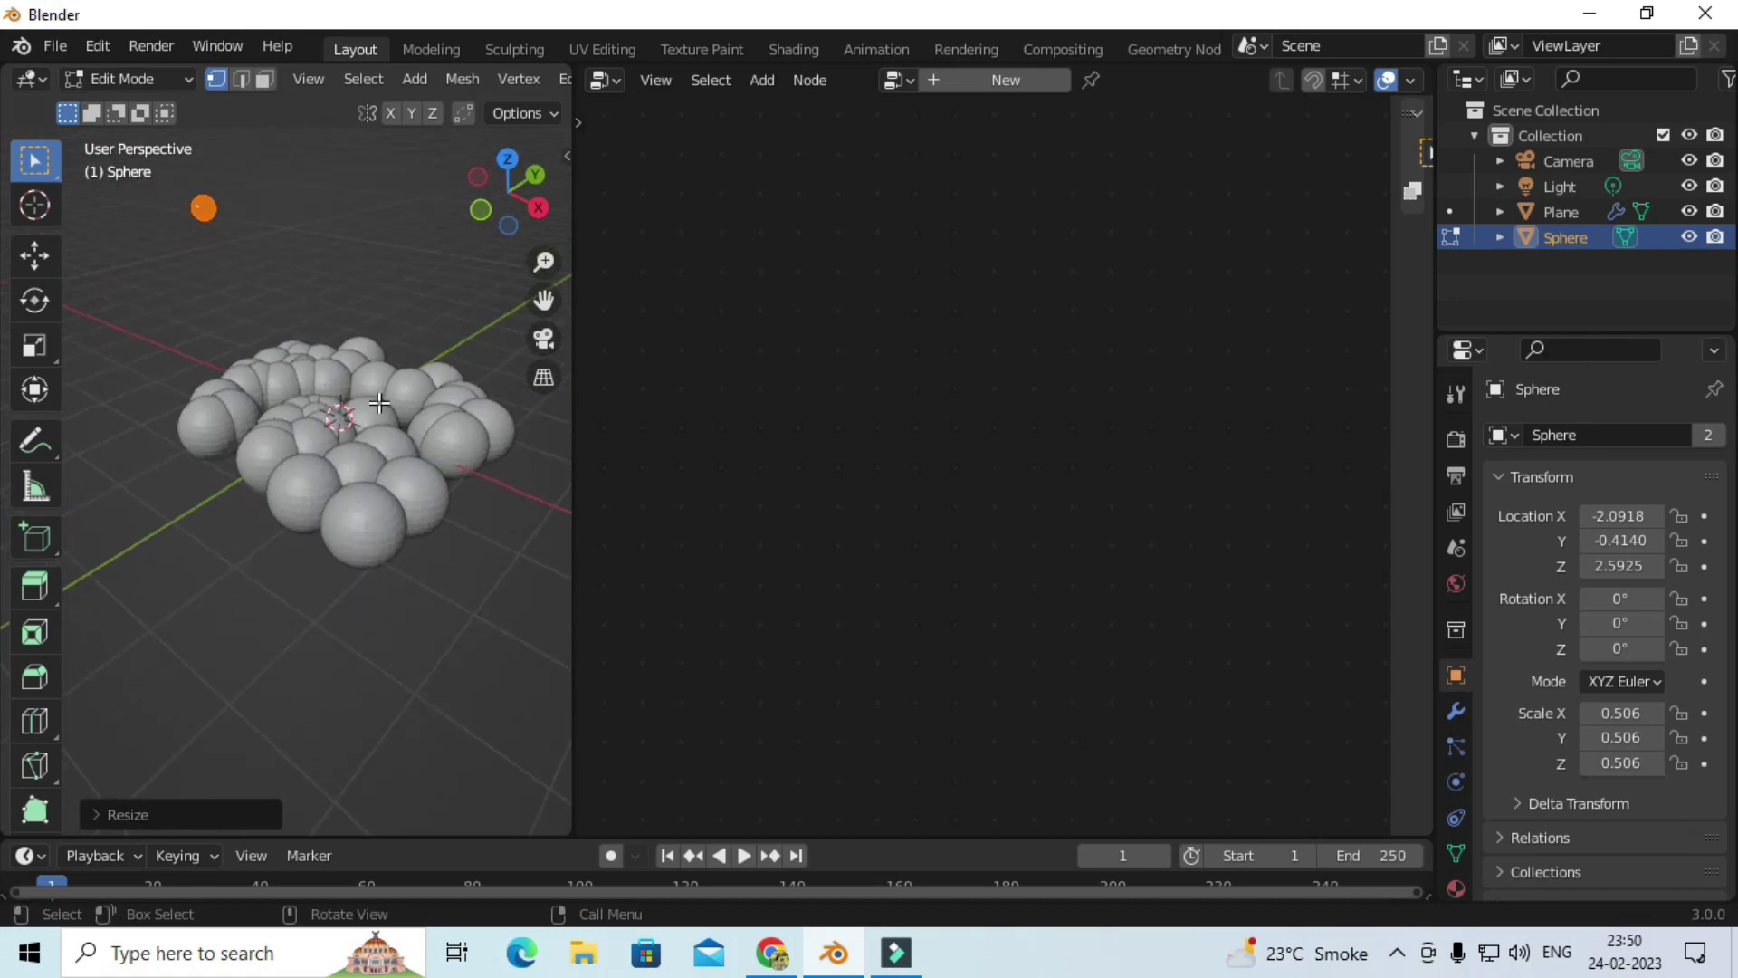
key(Tab)
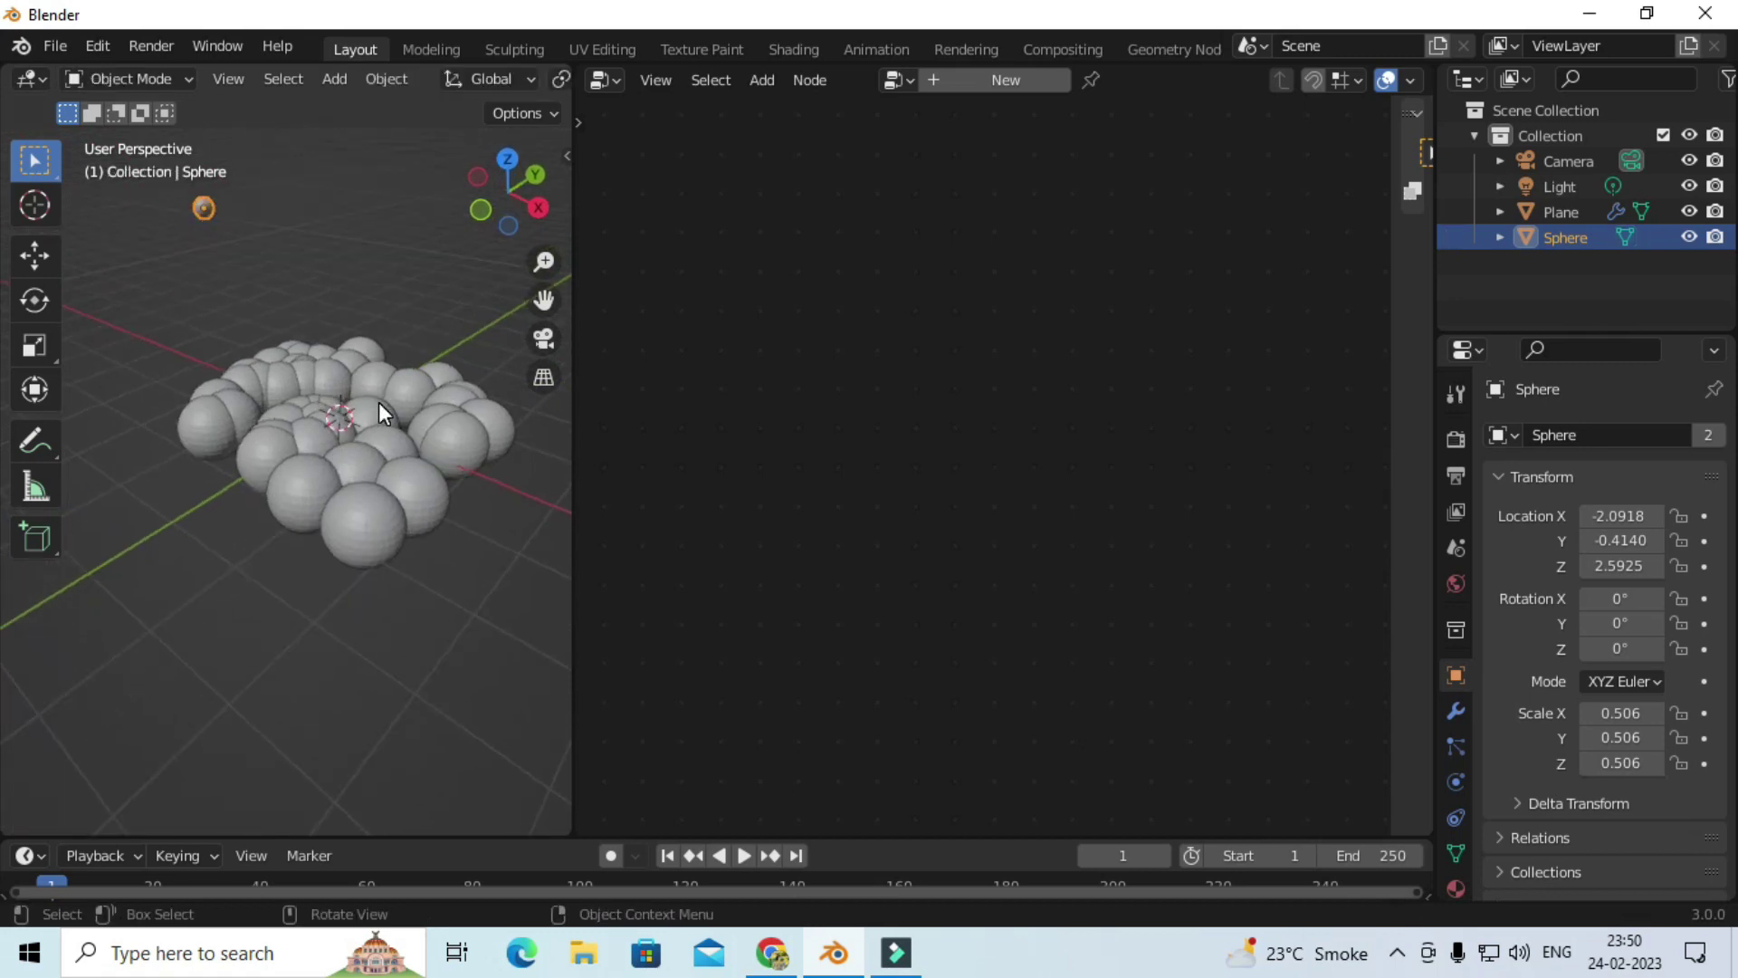
Step: Select the Plane, switch to top view, and zoom the node editor onto Distribute Points on Faces
click(442, 464)
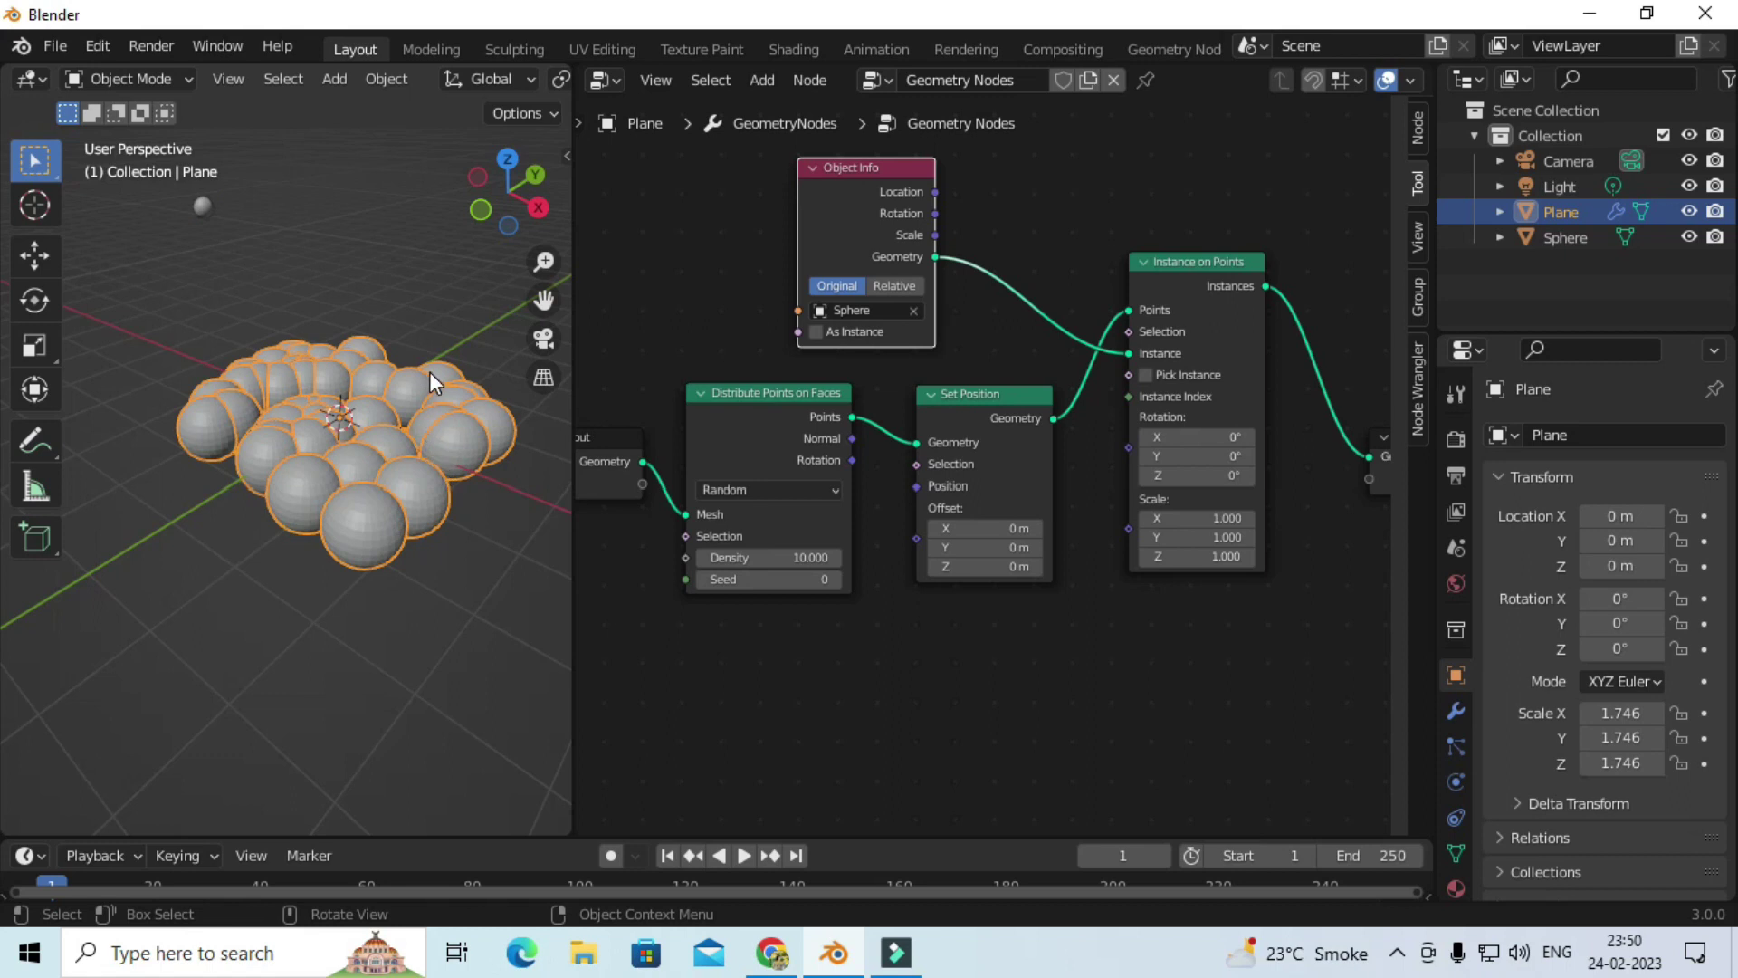
key(KP_7)
scroll(437, 371, up, 4)
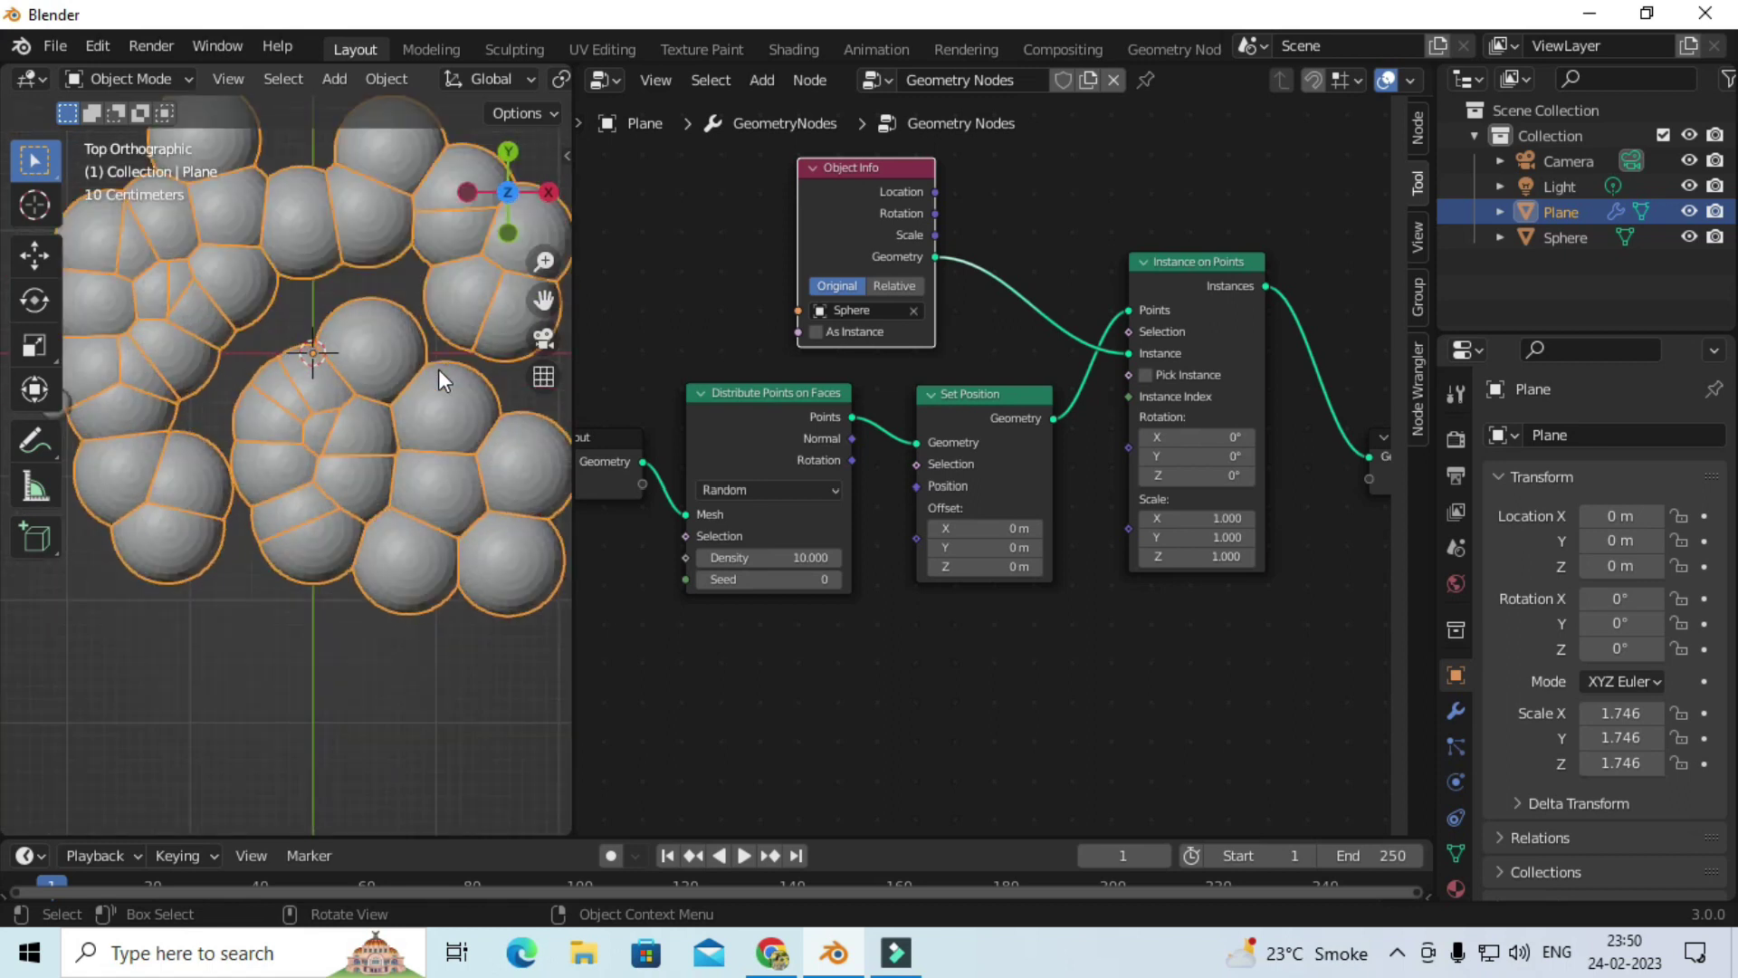
scroll(438, 368, down, 2)
scroll(424, 439, up, 1)
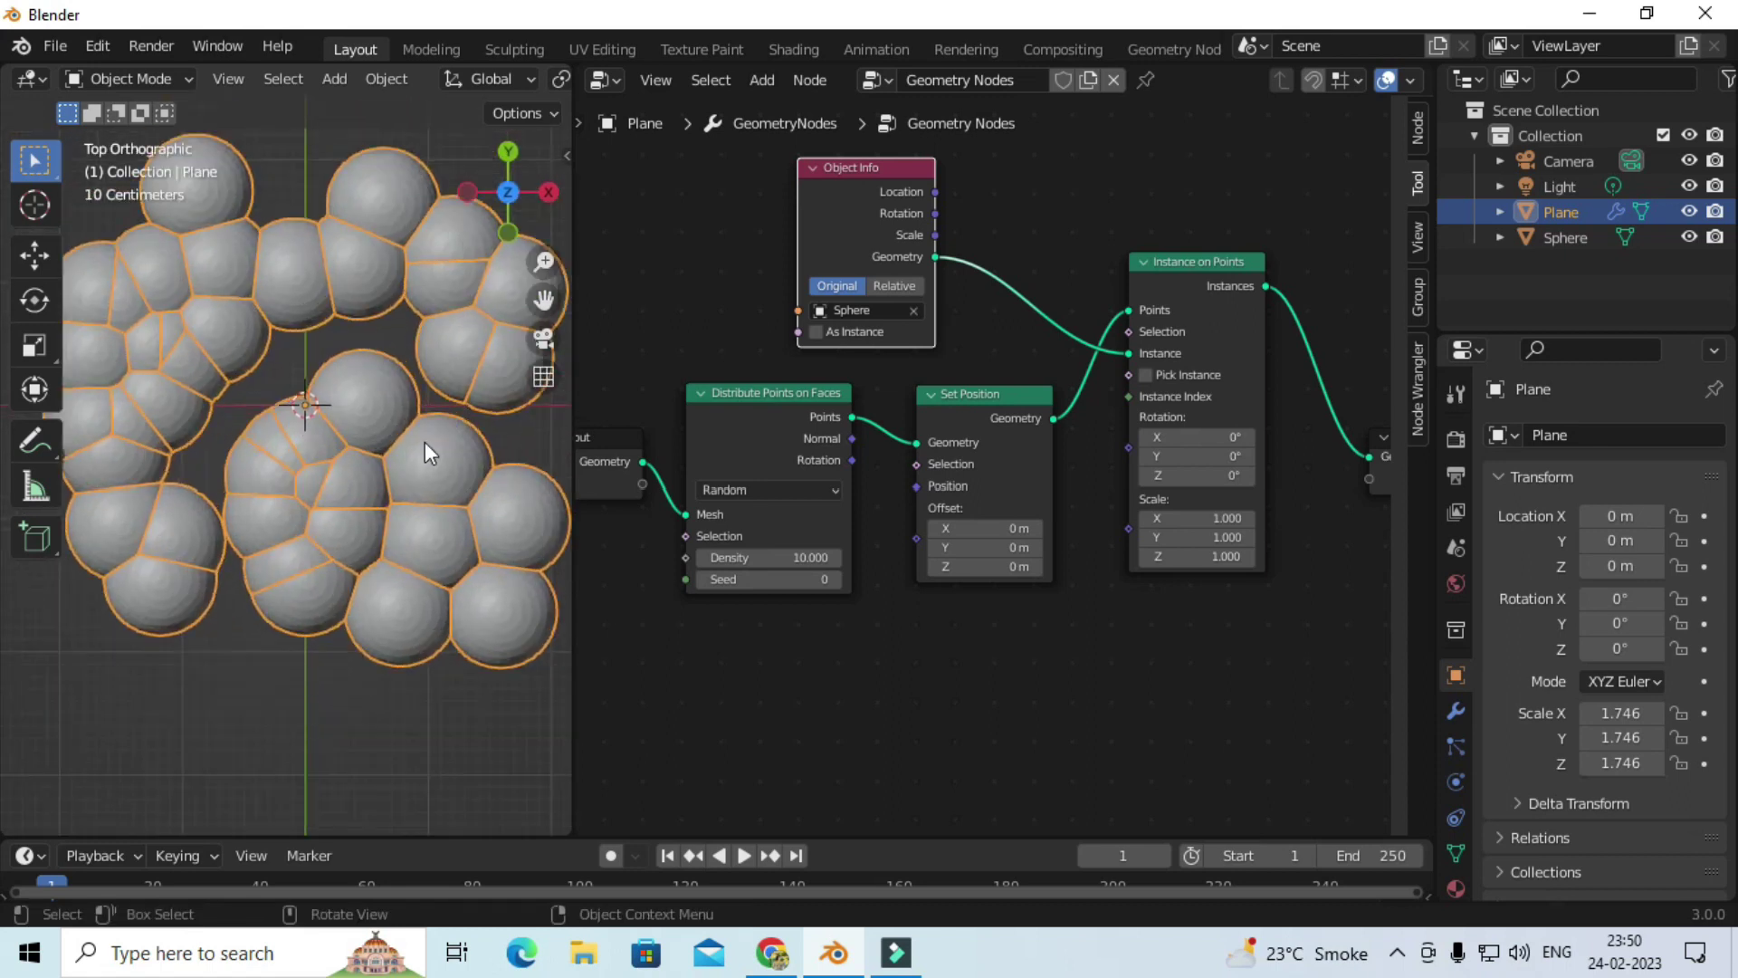
scroll(434, 437, up, 1)
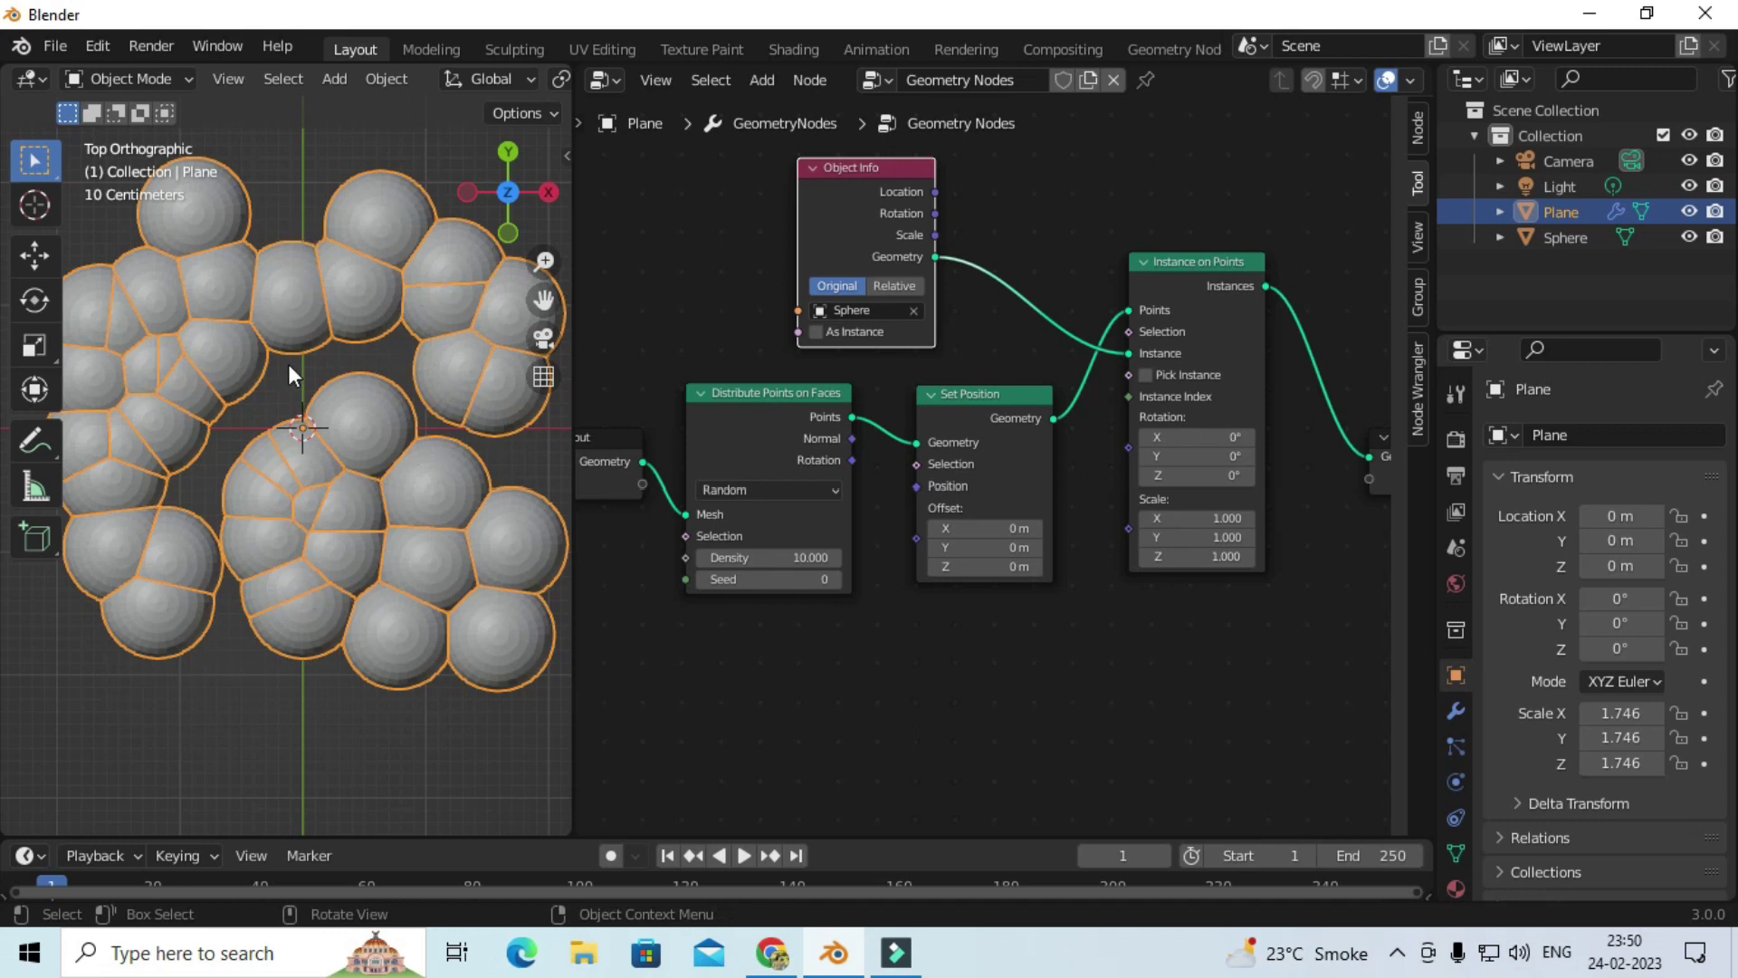
scroll(836, 660, up, 1)
middle_drag(836, 660, 973, 613)
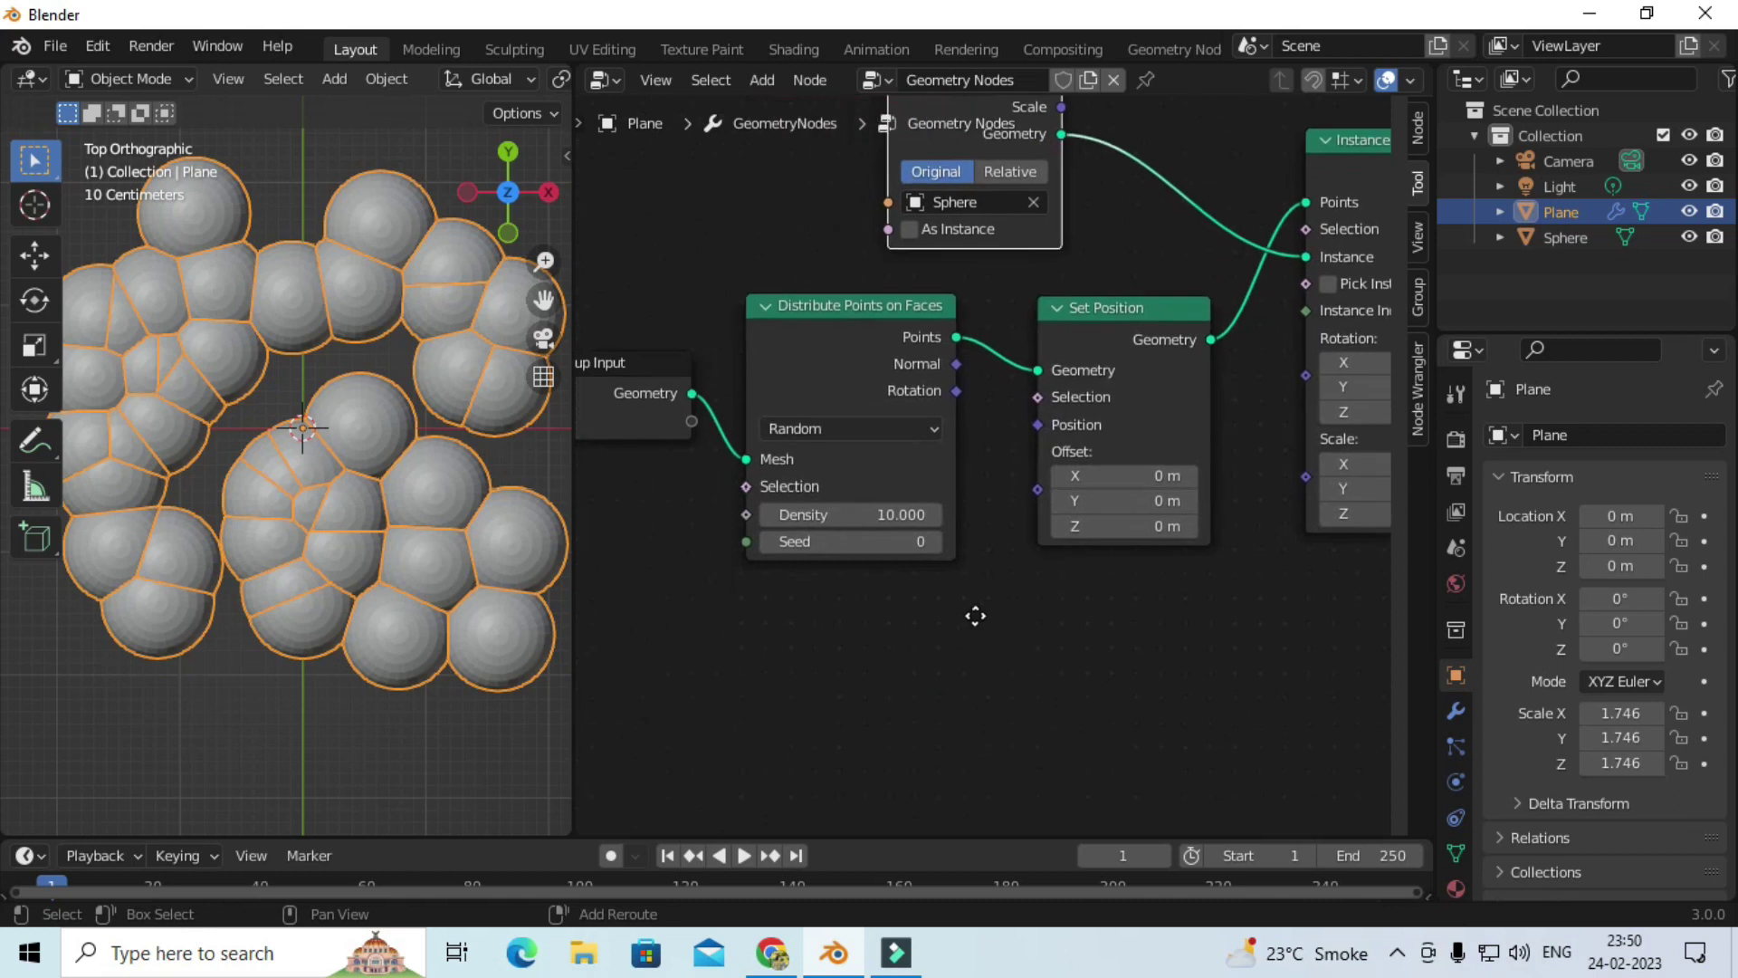
scroll(811, 441, up, 1)
Step: Switch distribution to Poisson Disk with a 0.4 m minimum distance
click(824, 427)
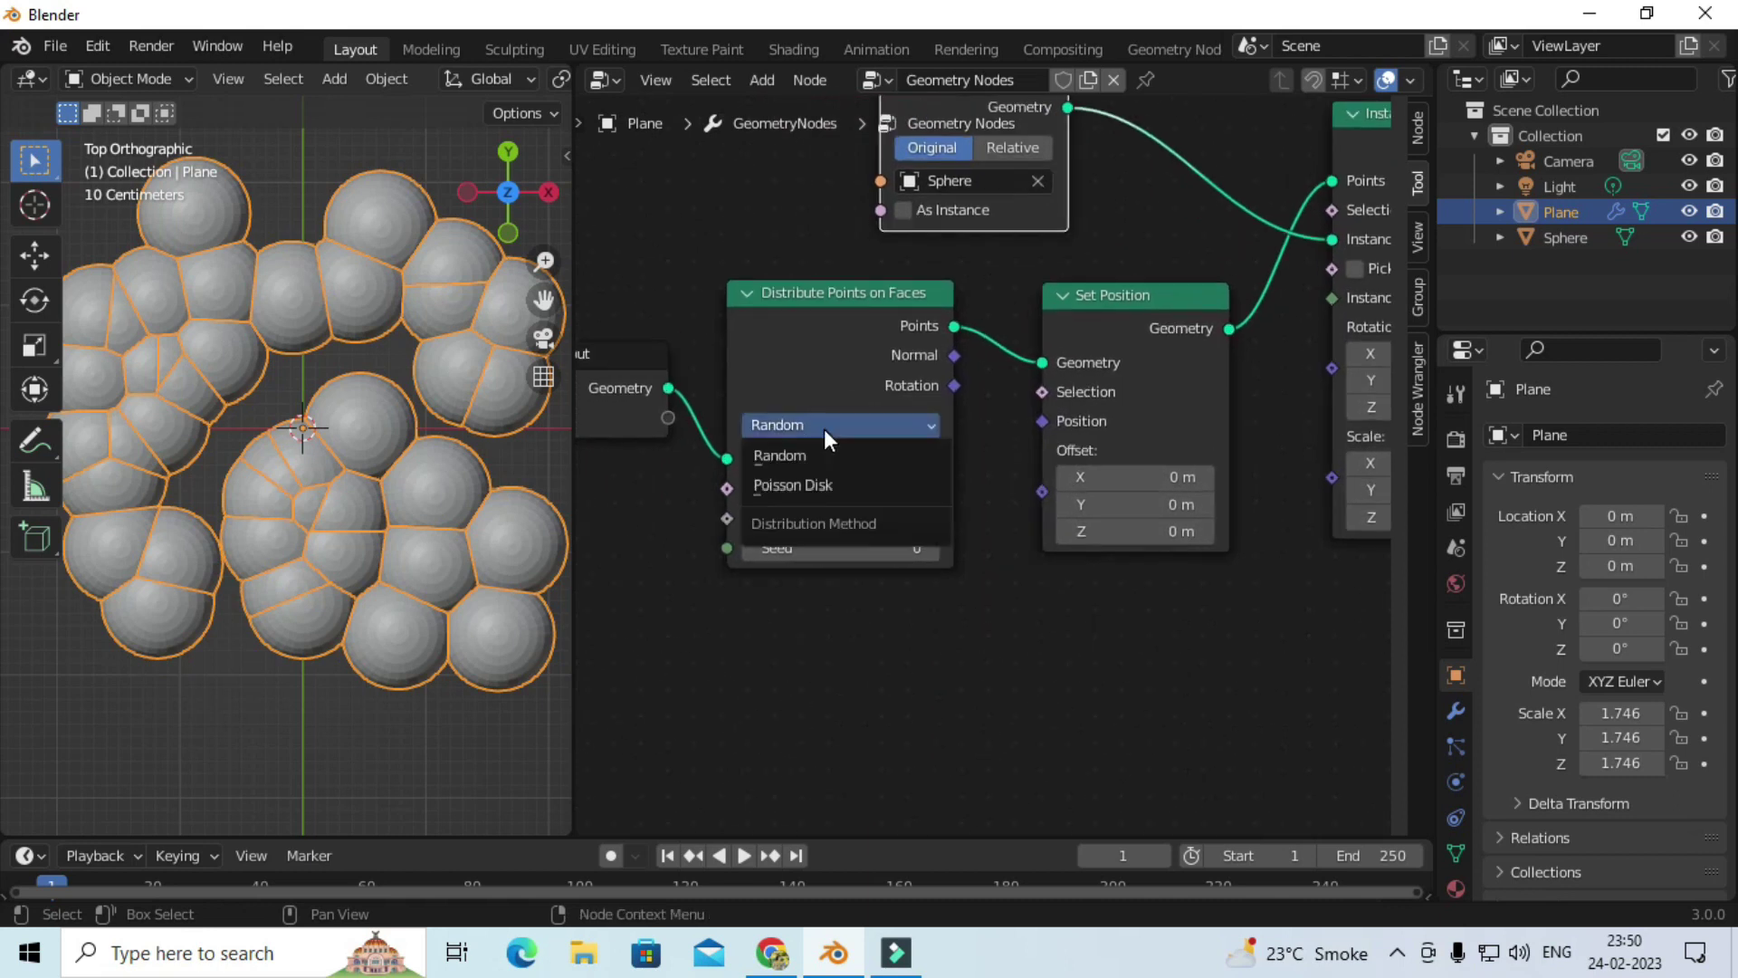
click(784, 487)
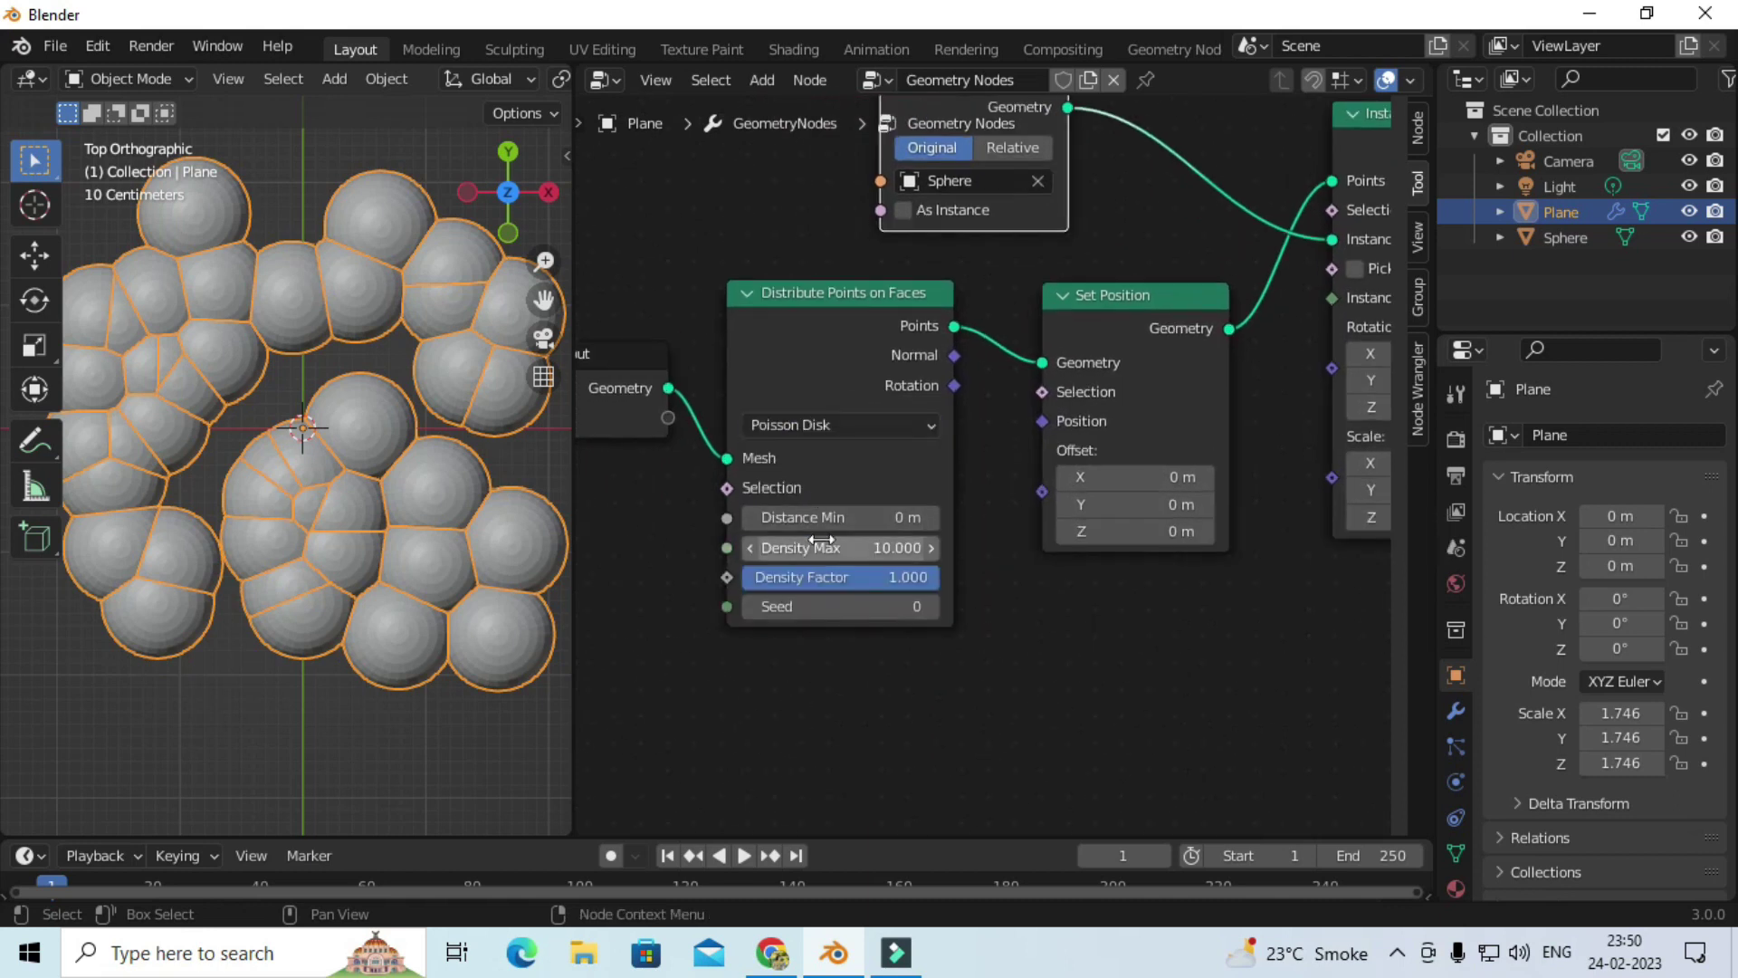
click(928, 517)
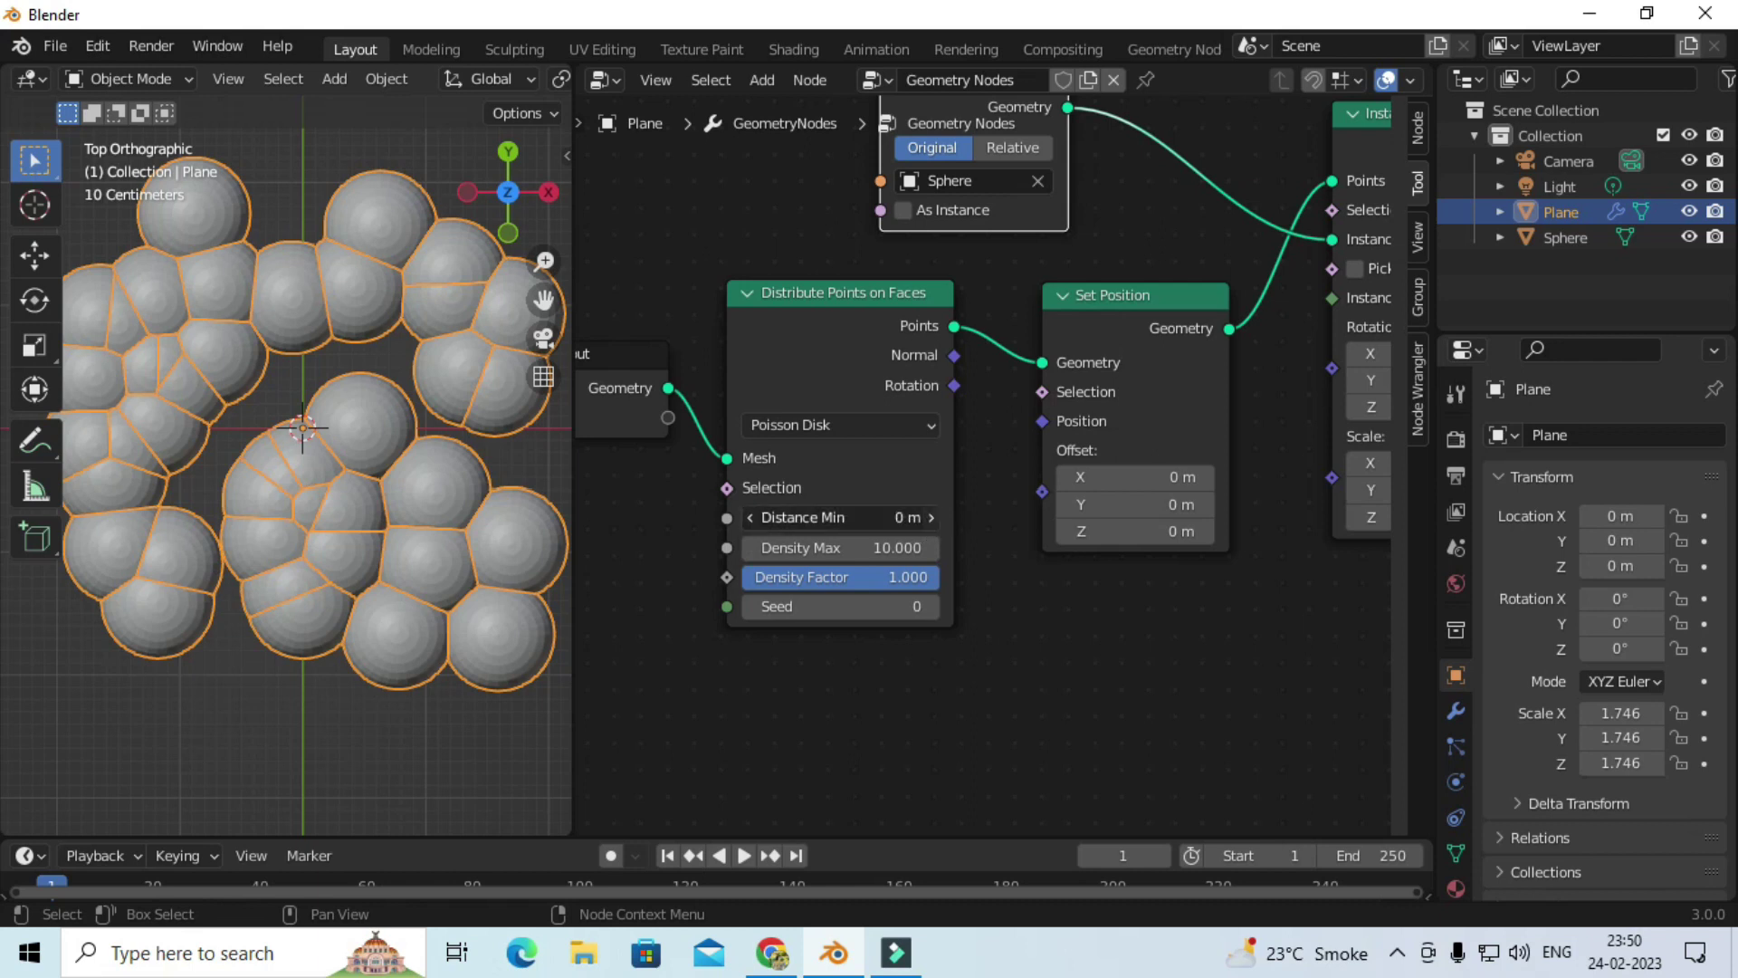
click(930, 518)
click(930, 518)
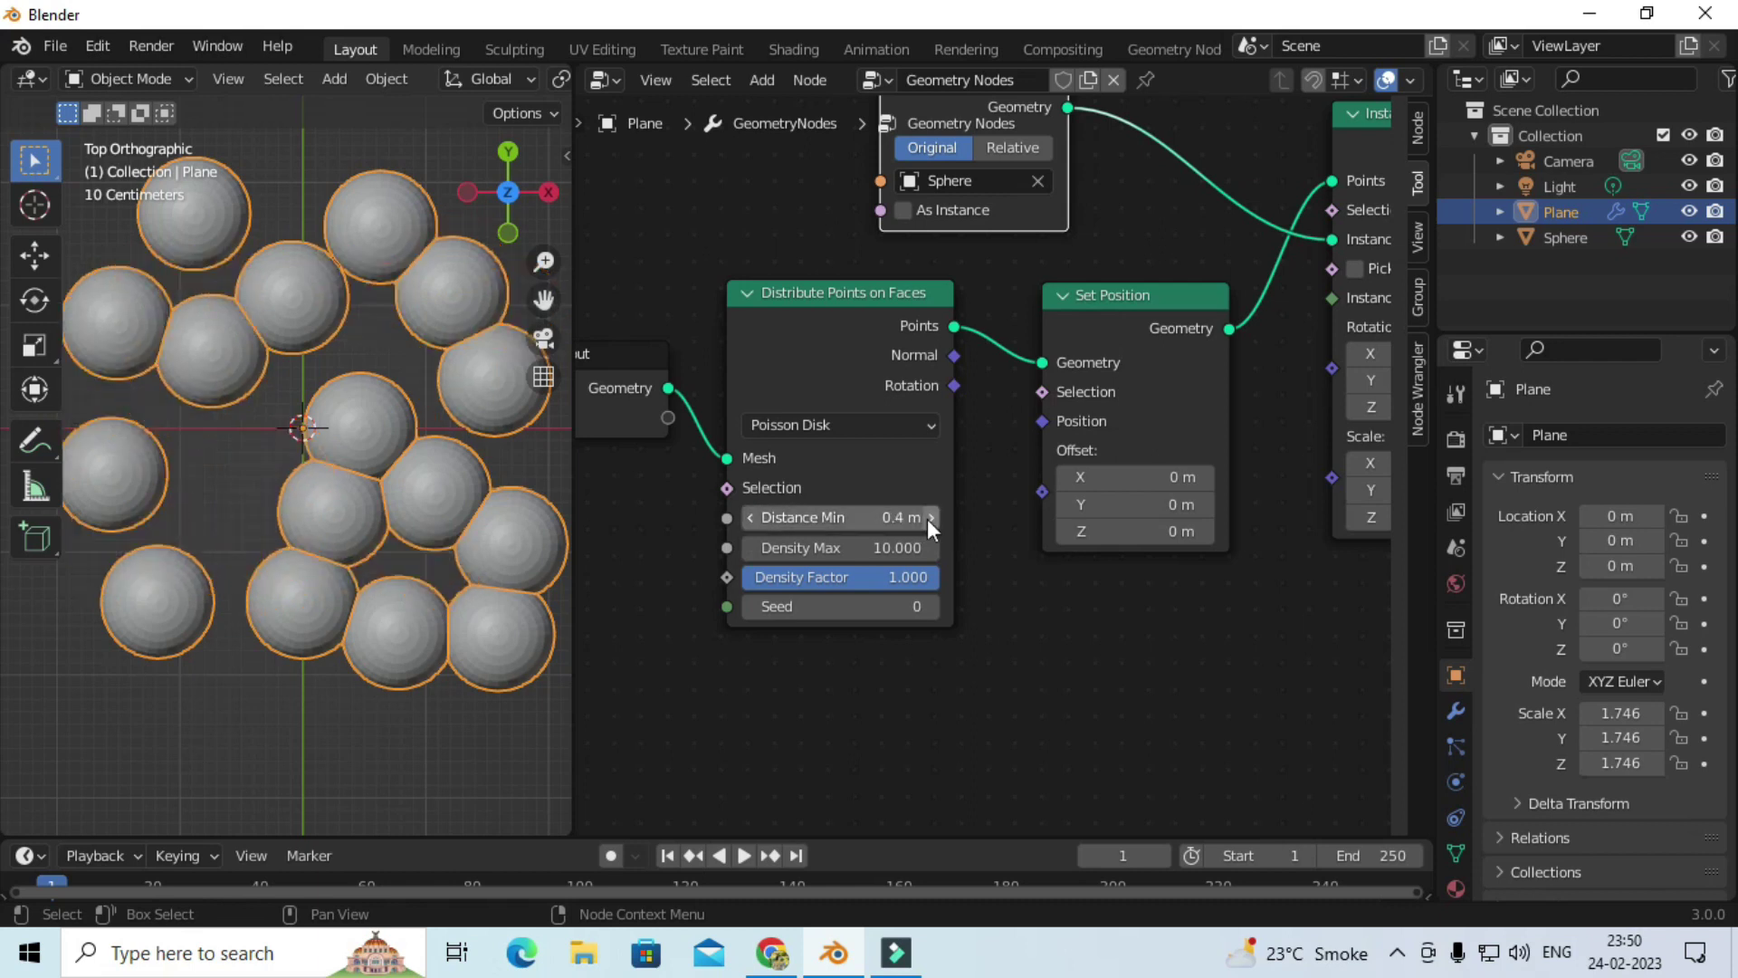
scroll(349, 464, down, 1)
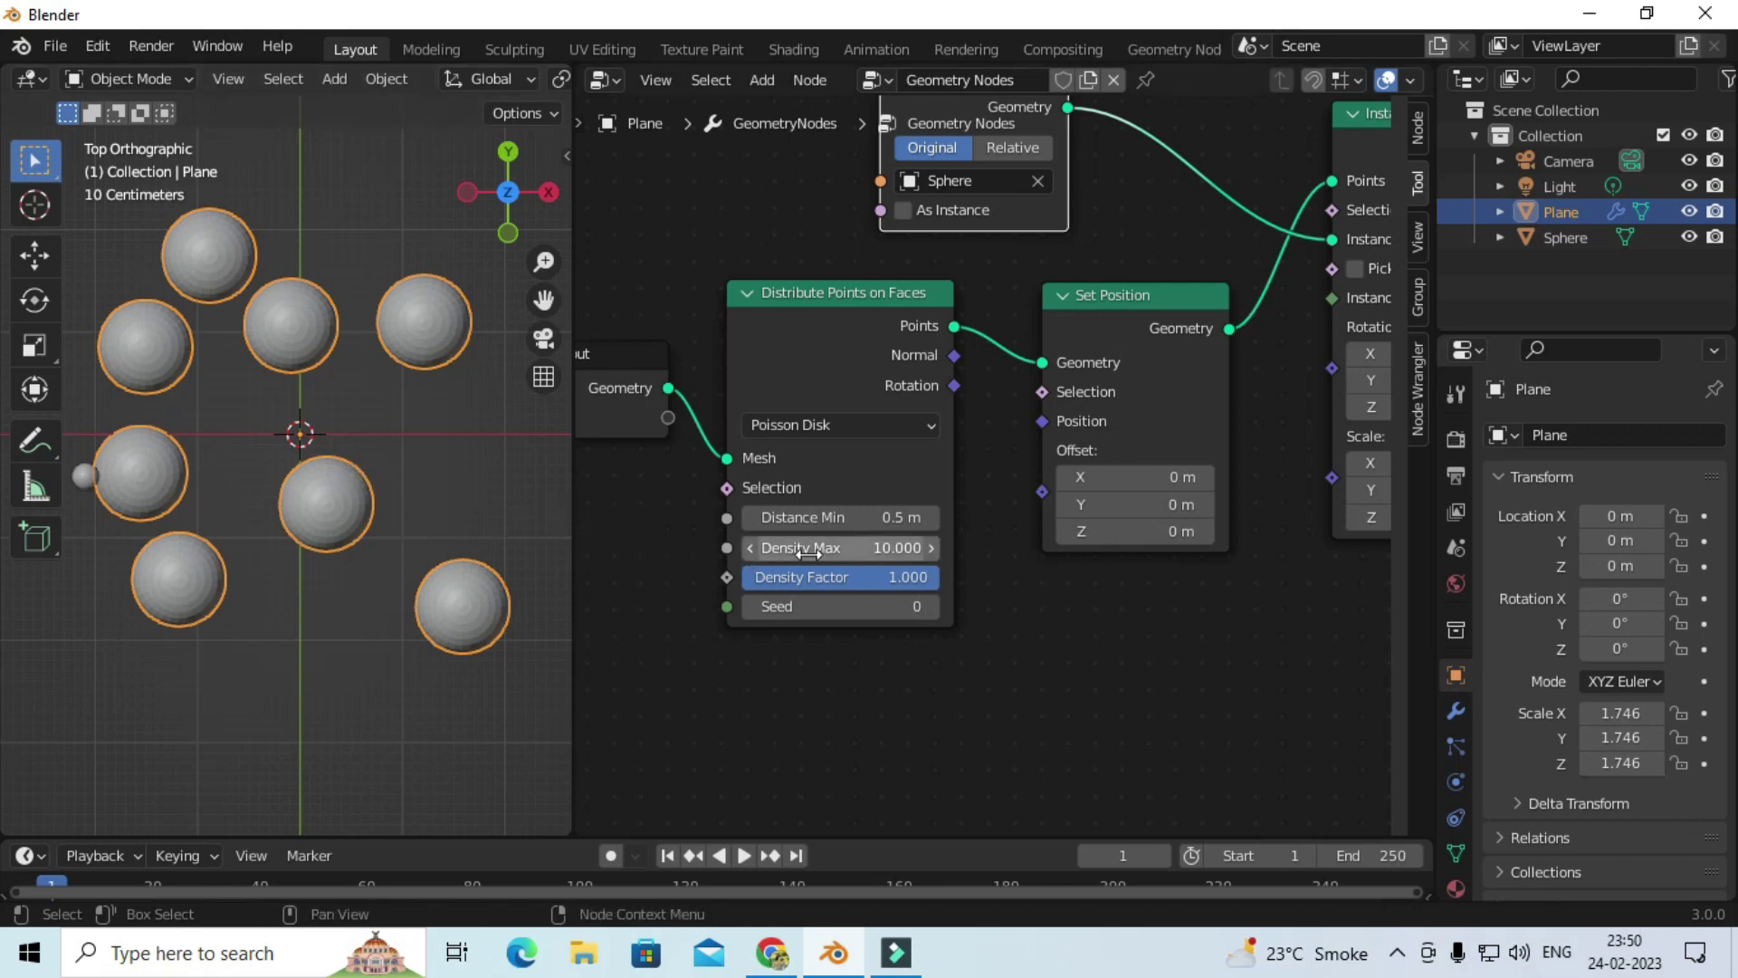
click(750, 518)
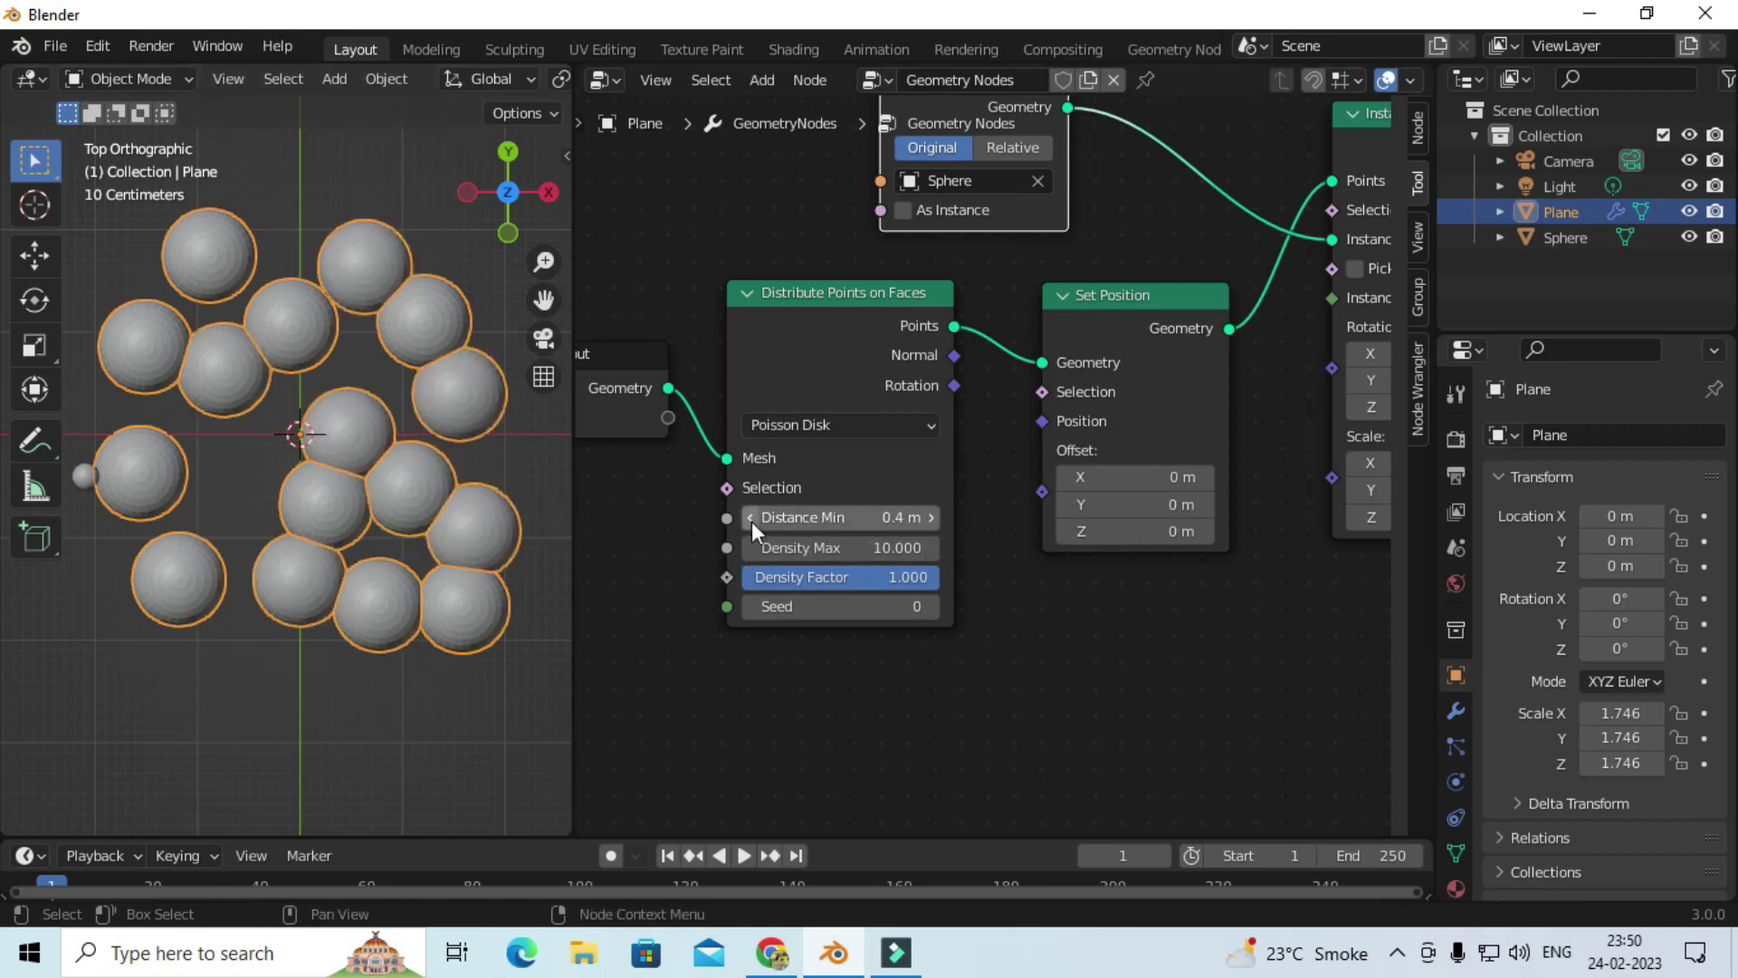
Step: Raise the distribution seed to 10 to reshuffle the sphere layout
click(926, 606)
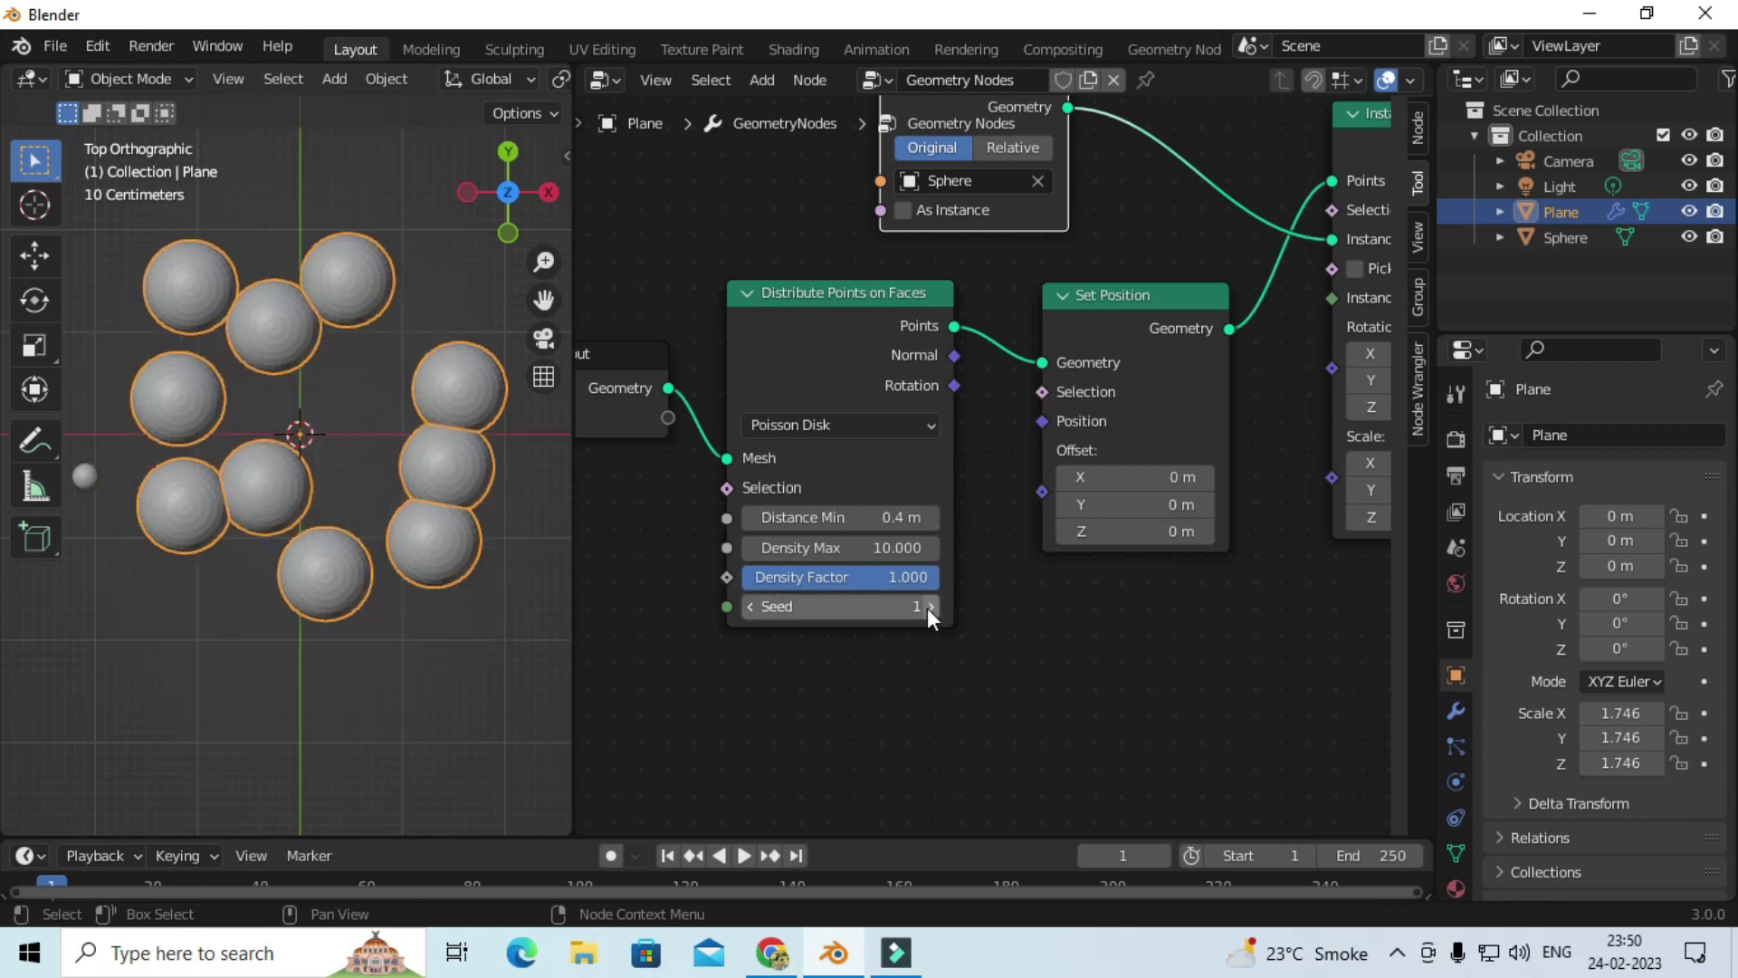
click(927, 606)
click(927, 606)
click(927, 607)
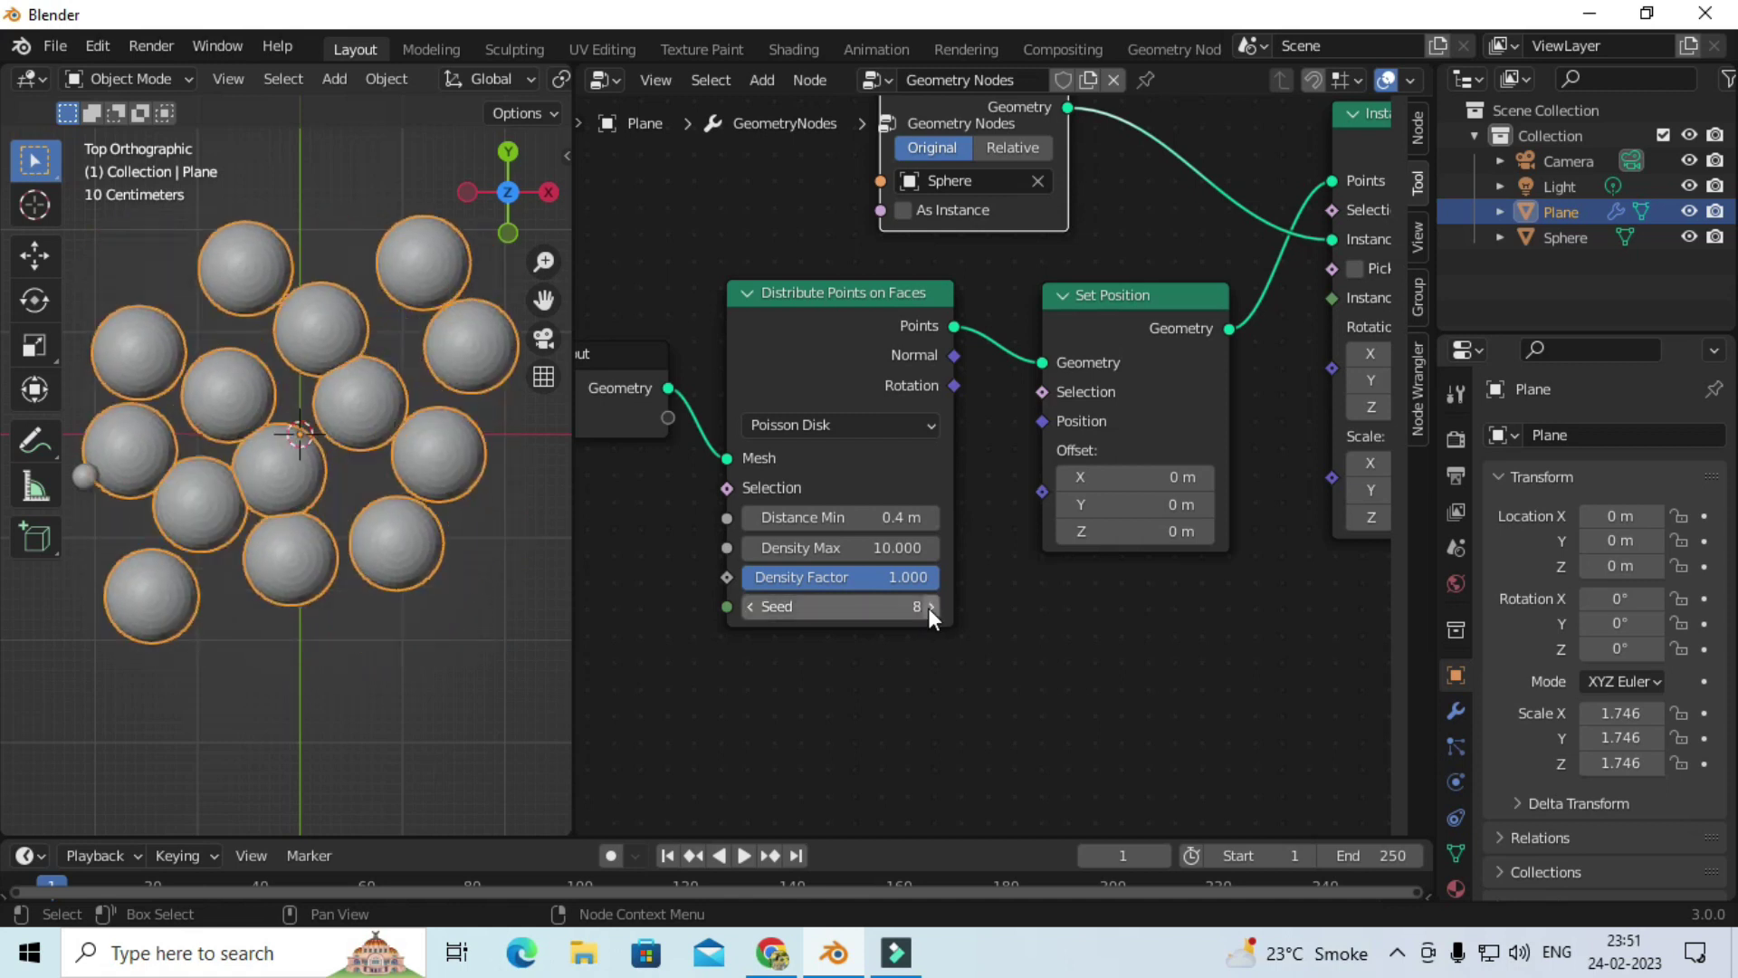
click(927, 607)
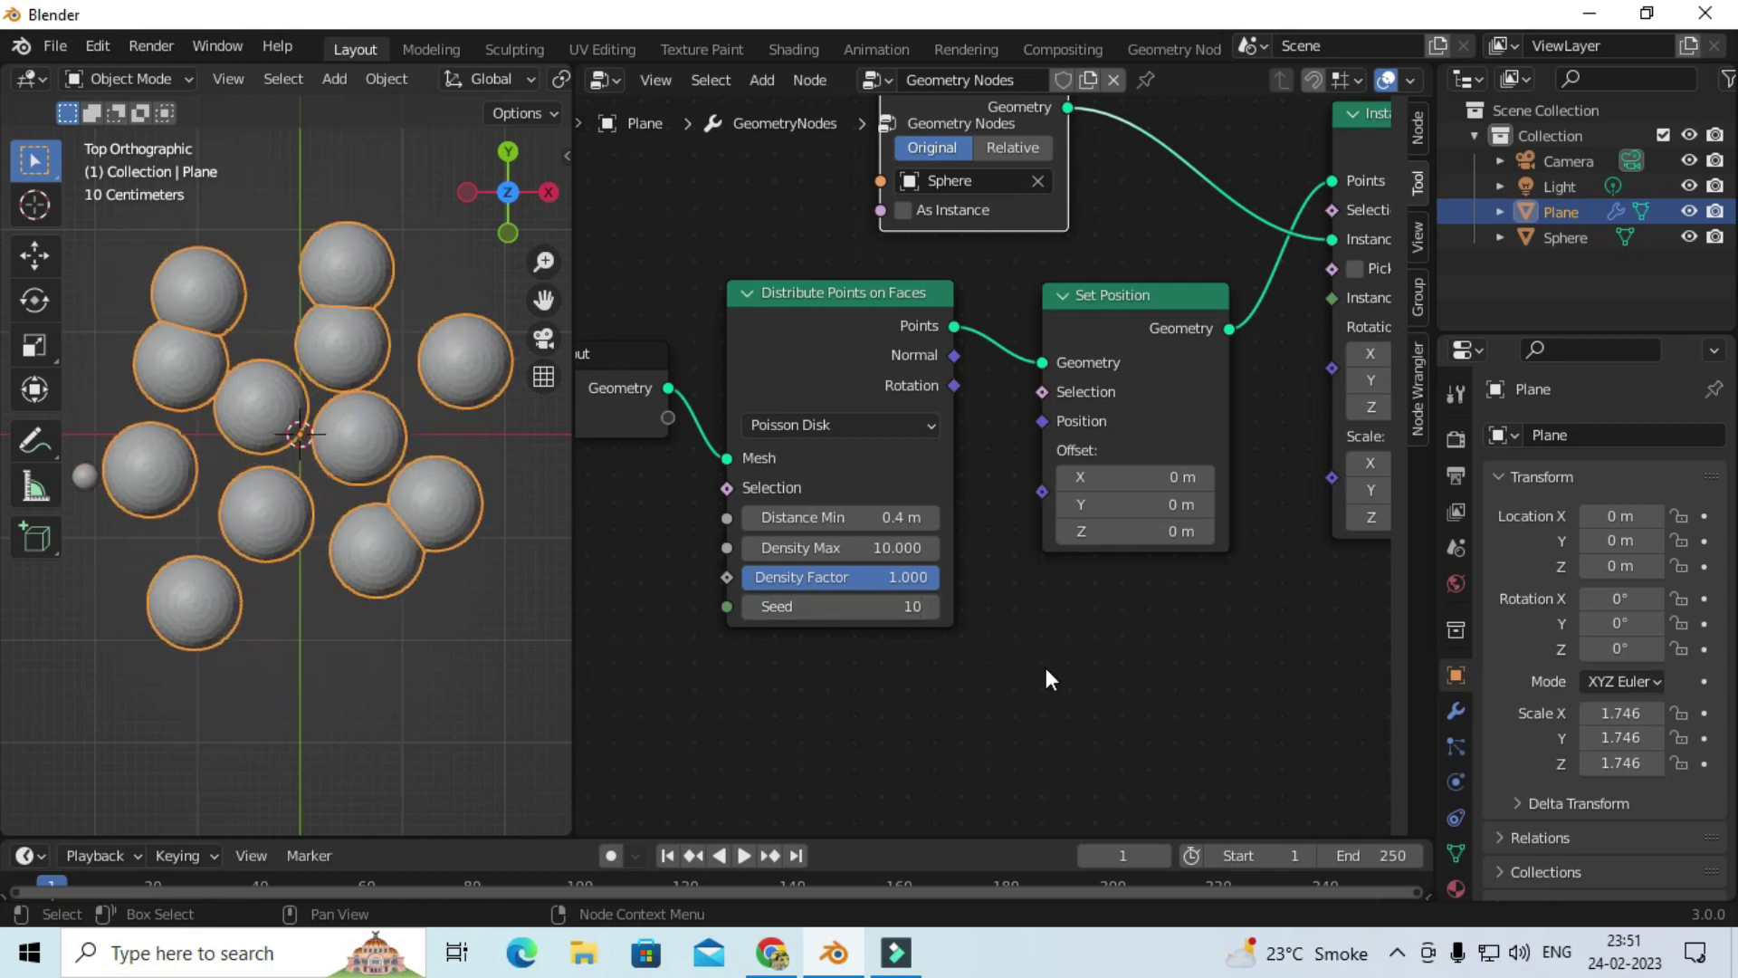
scroll(1068, 643, down, 3)
scroll(1091, 616, down, 1)
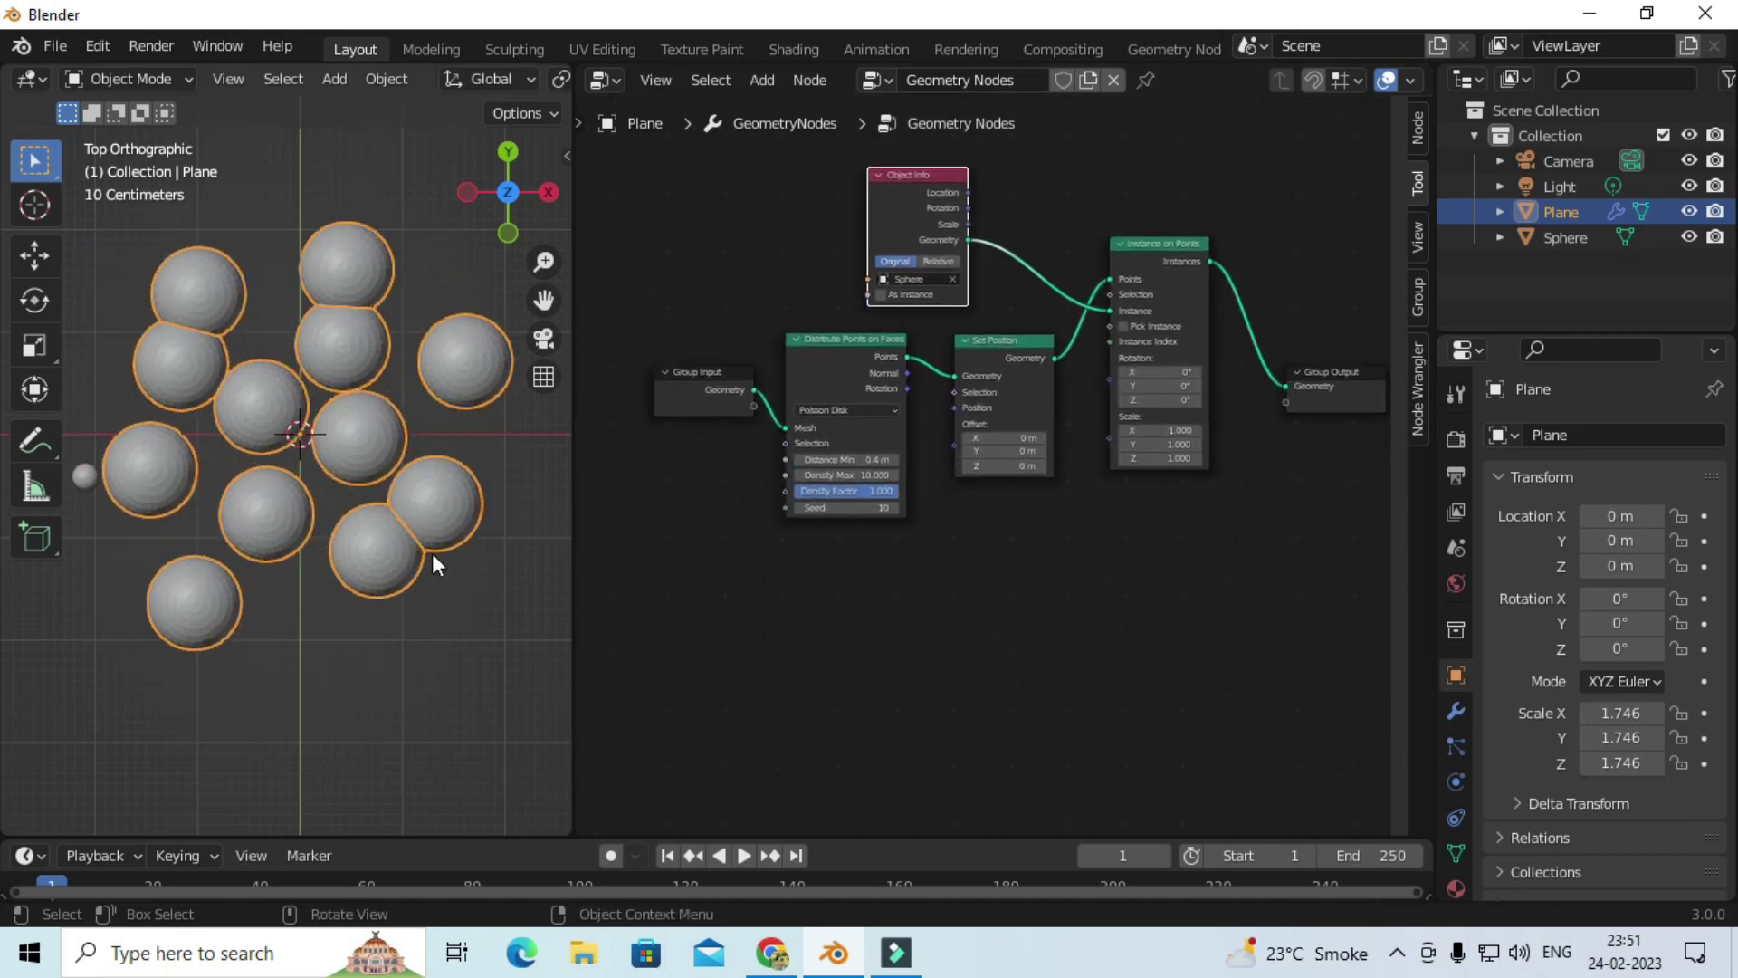
Step: Add a Math node below the sphere-scattering node tree
mouse_move(353, 583)
middle_down()
mouse_move(342, 407)
mouse_move(357, 523)
mouse_move(388, 543)
mouse_move(377, 559)
middle_up()
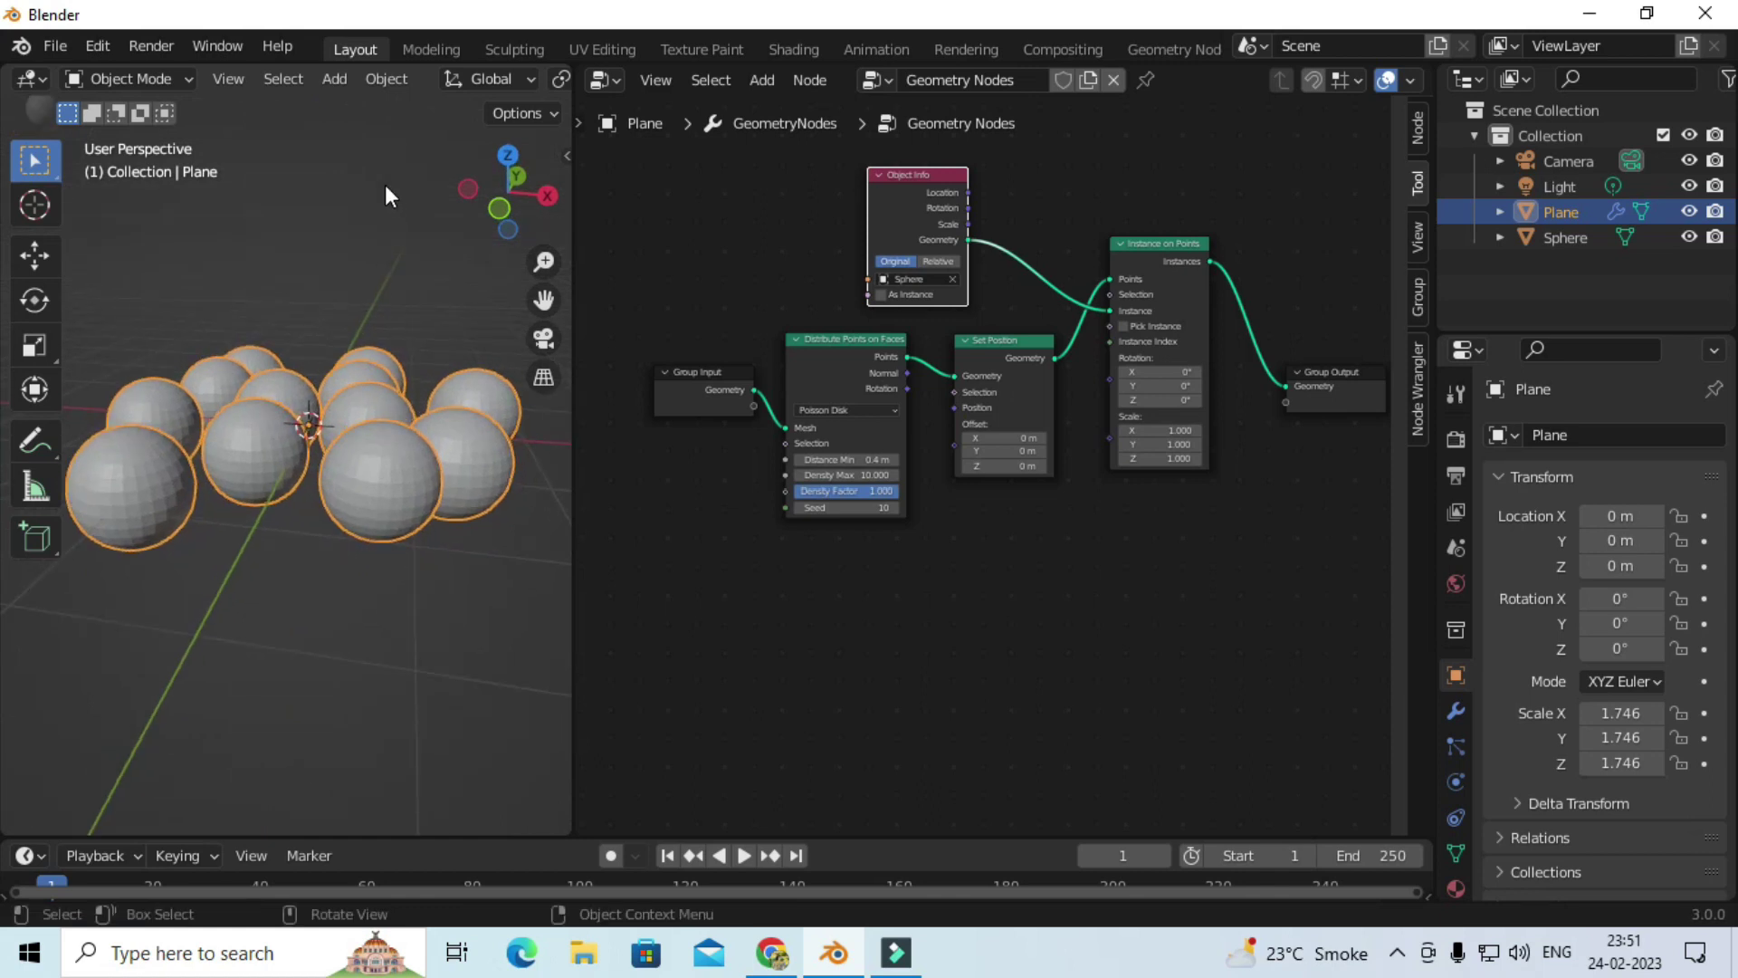
middle_drag(308, 518, 349, 487)
middle_drag(792, 226, 773, 295)
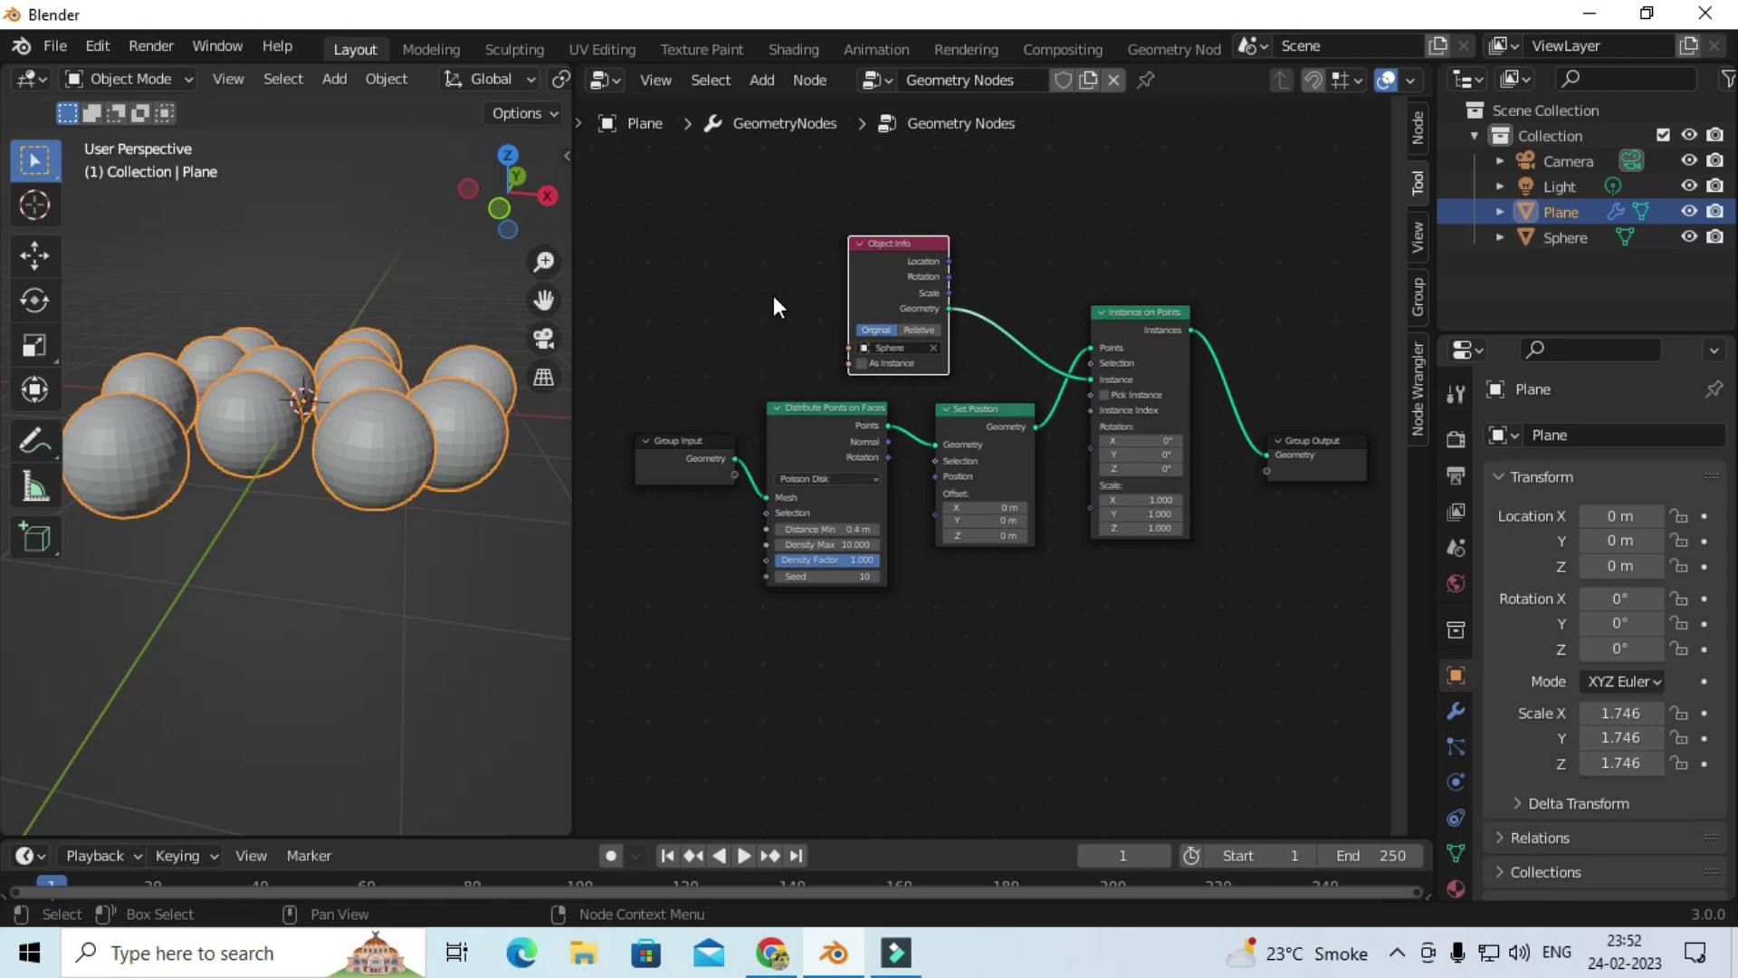
click(760, 86)
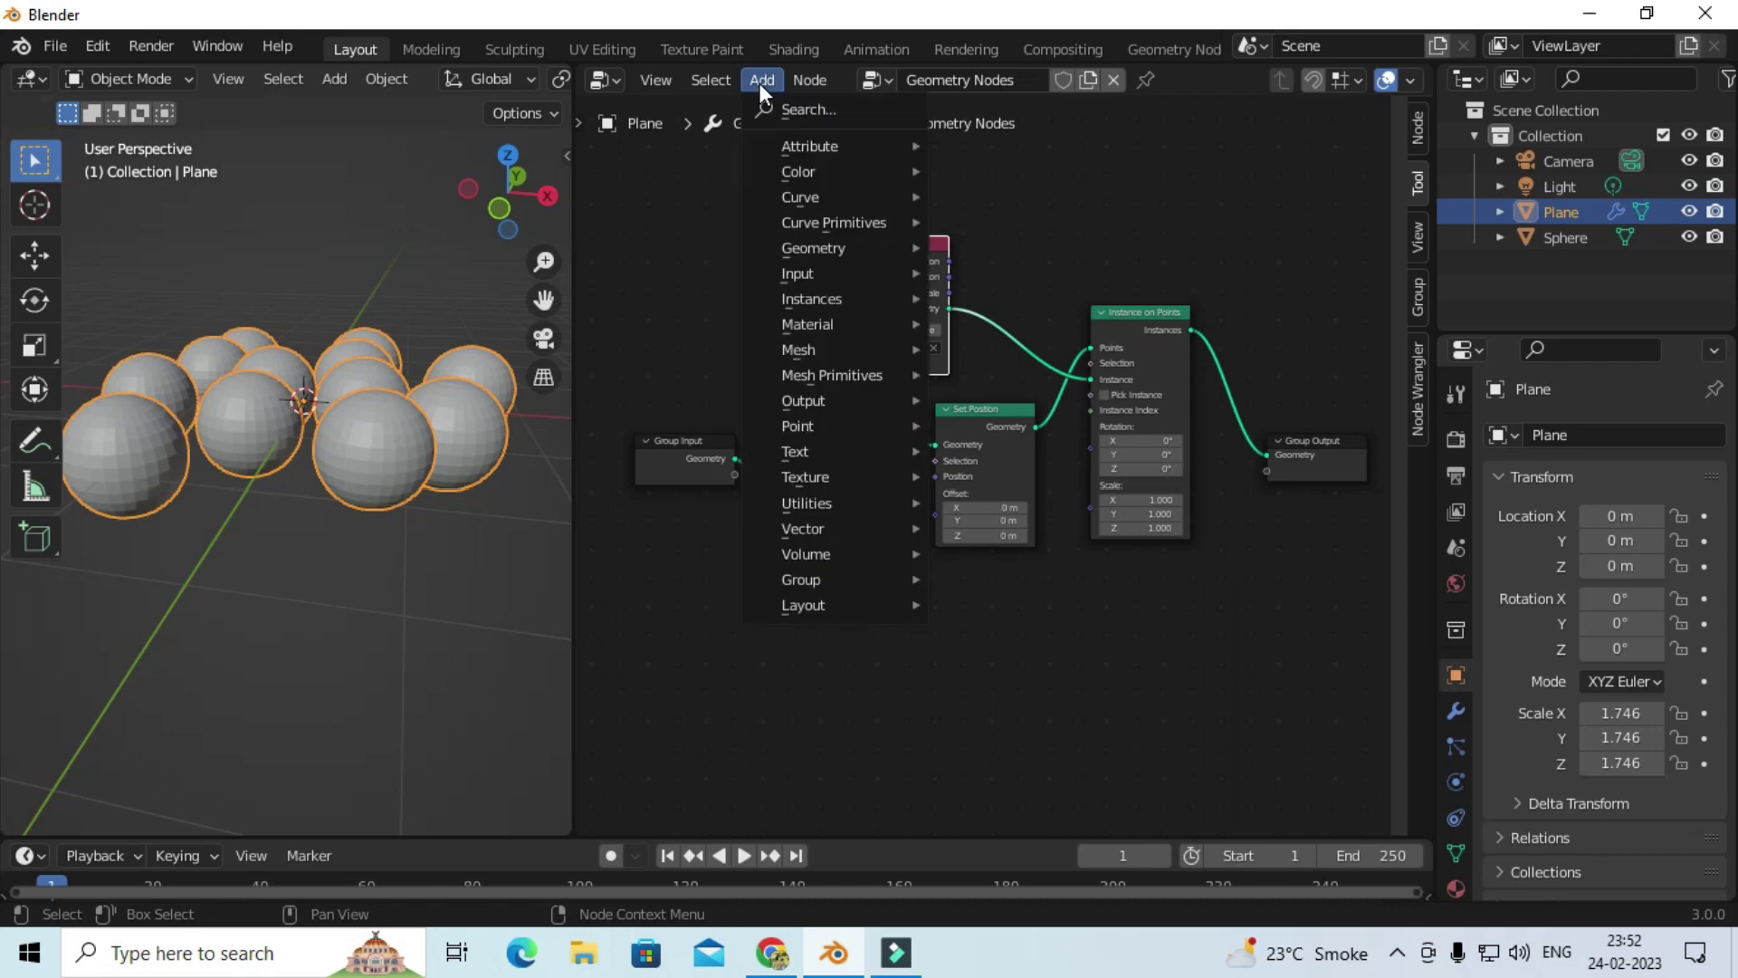
click(789, 104)
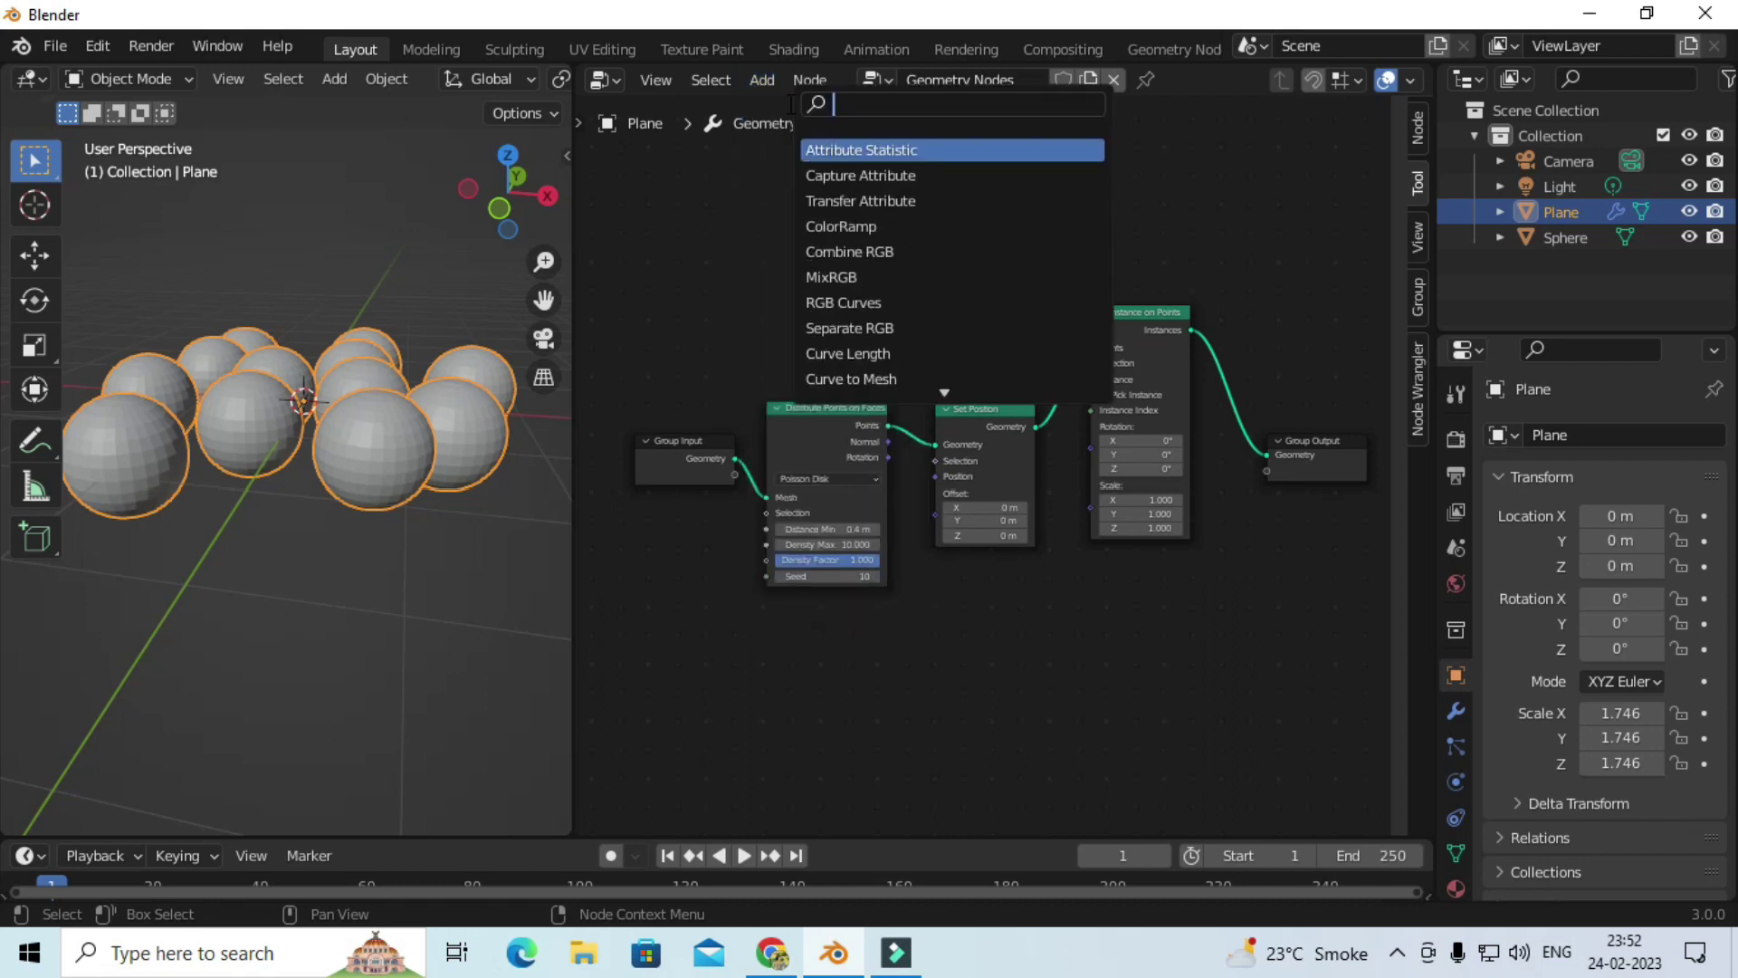
text(math)
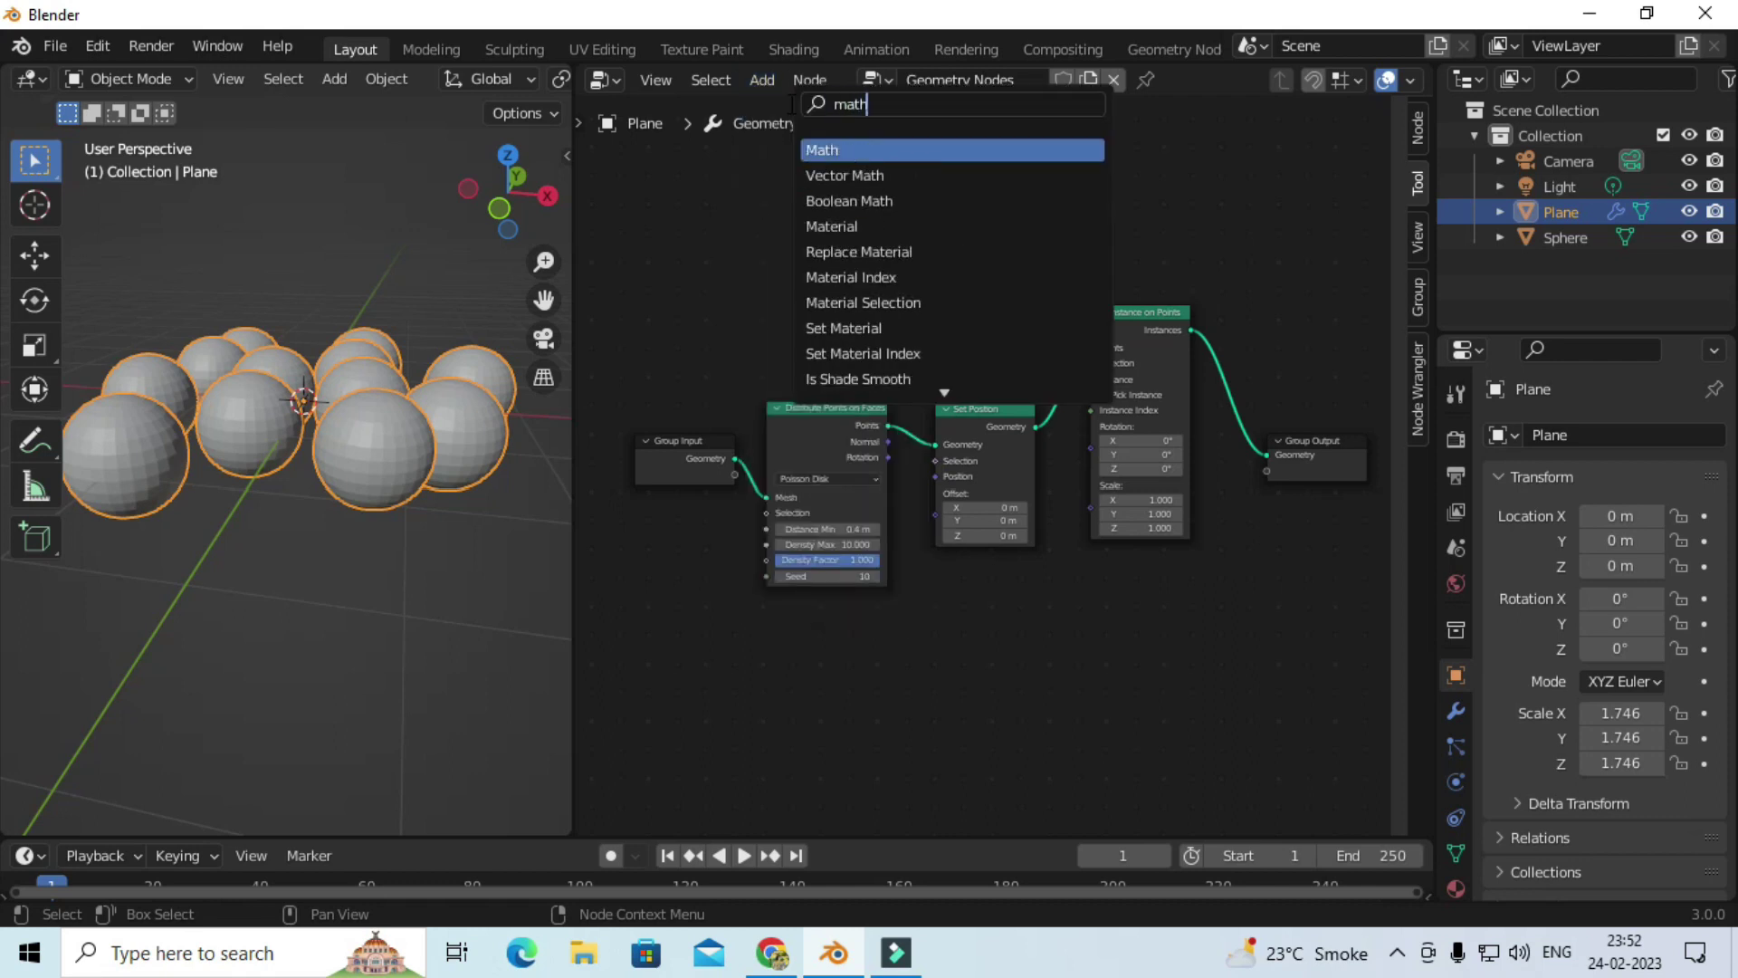
click(845, 147)
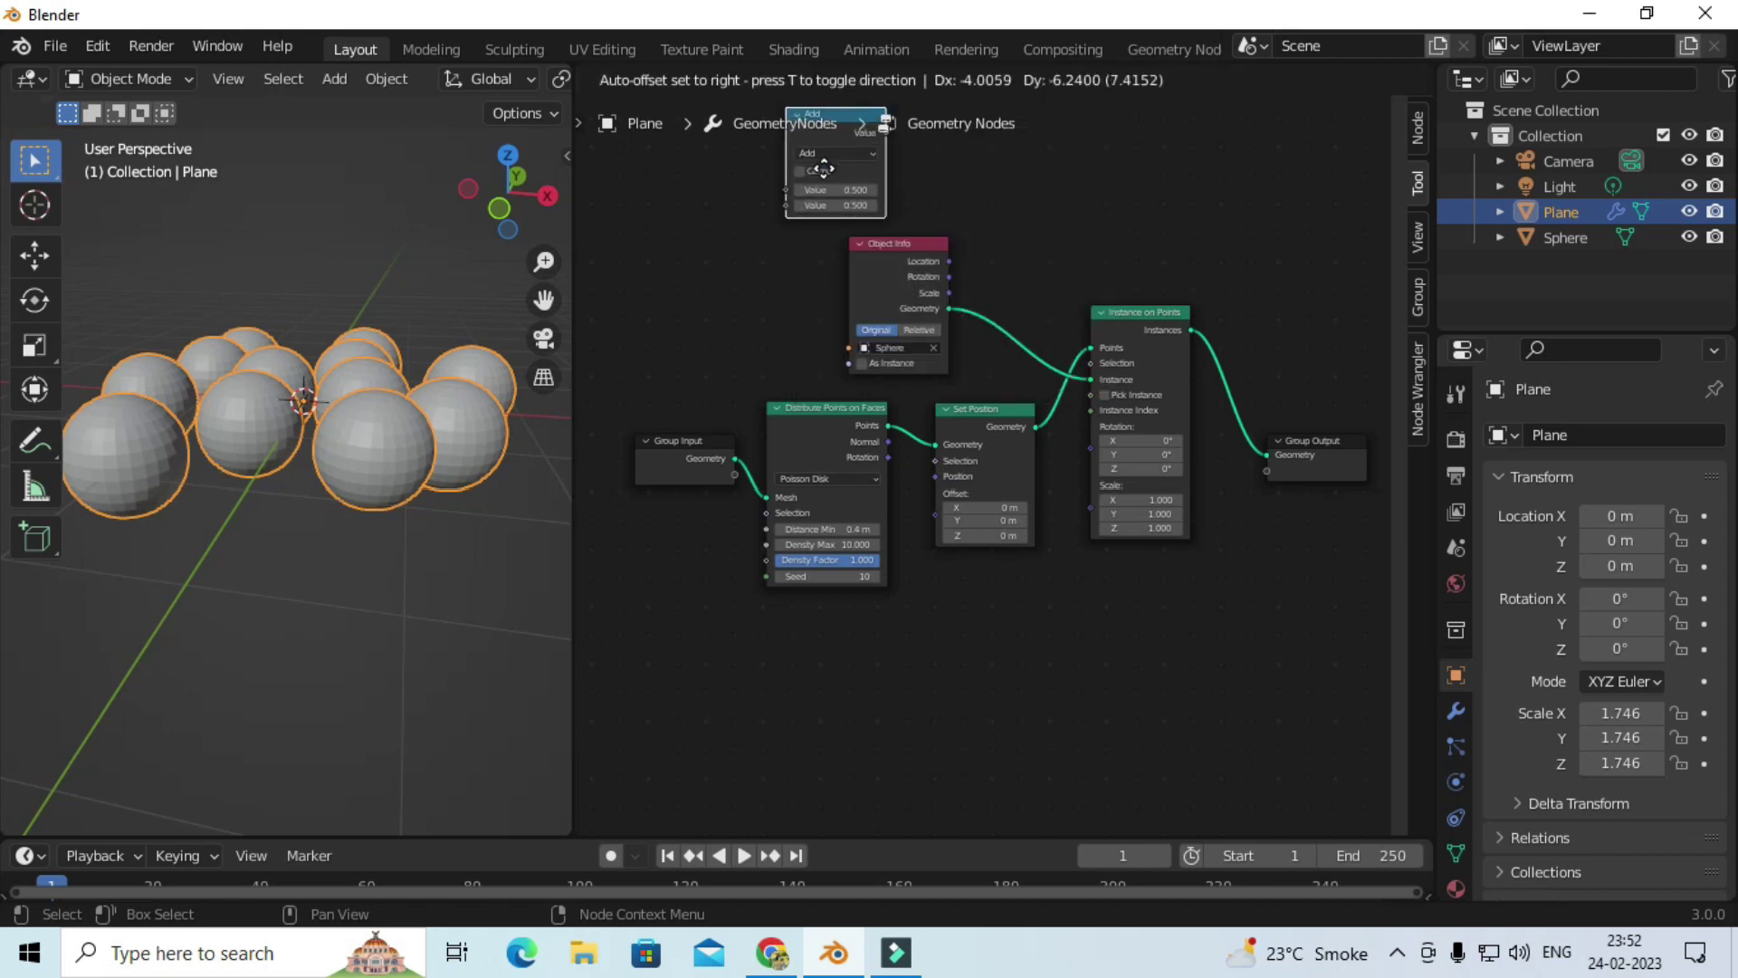
click(705, 604)
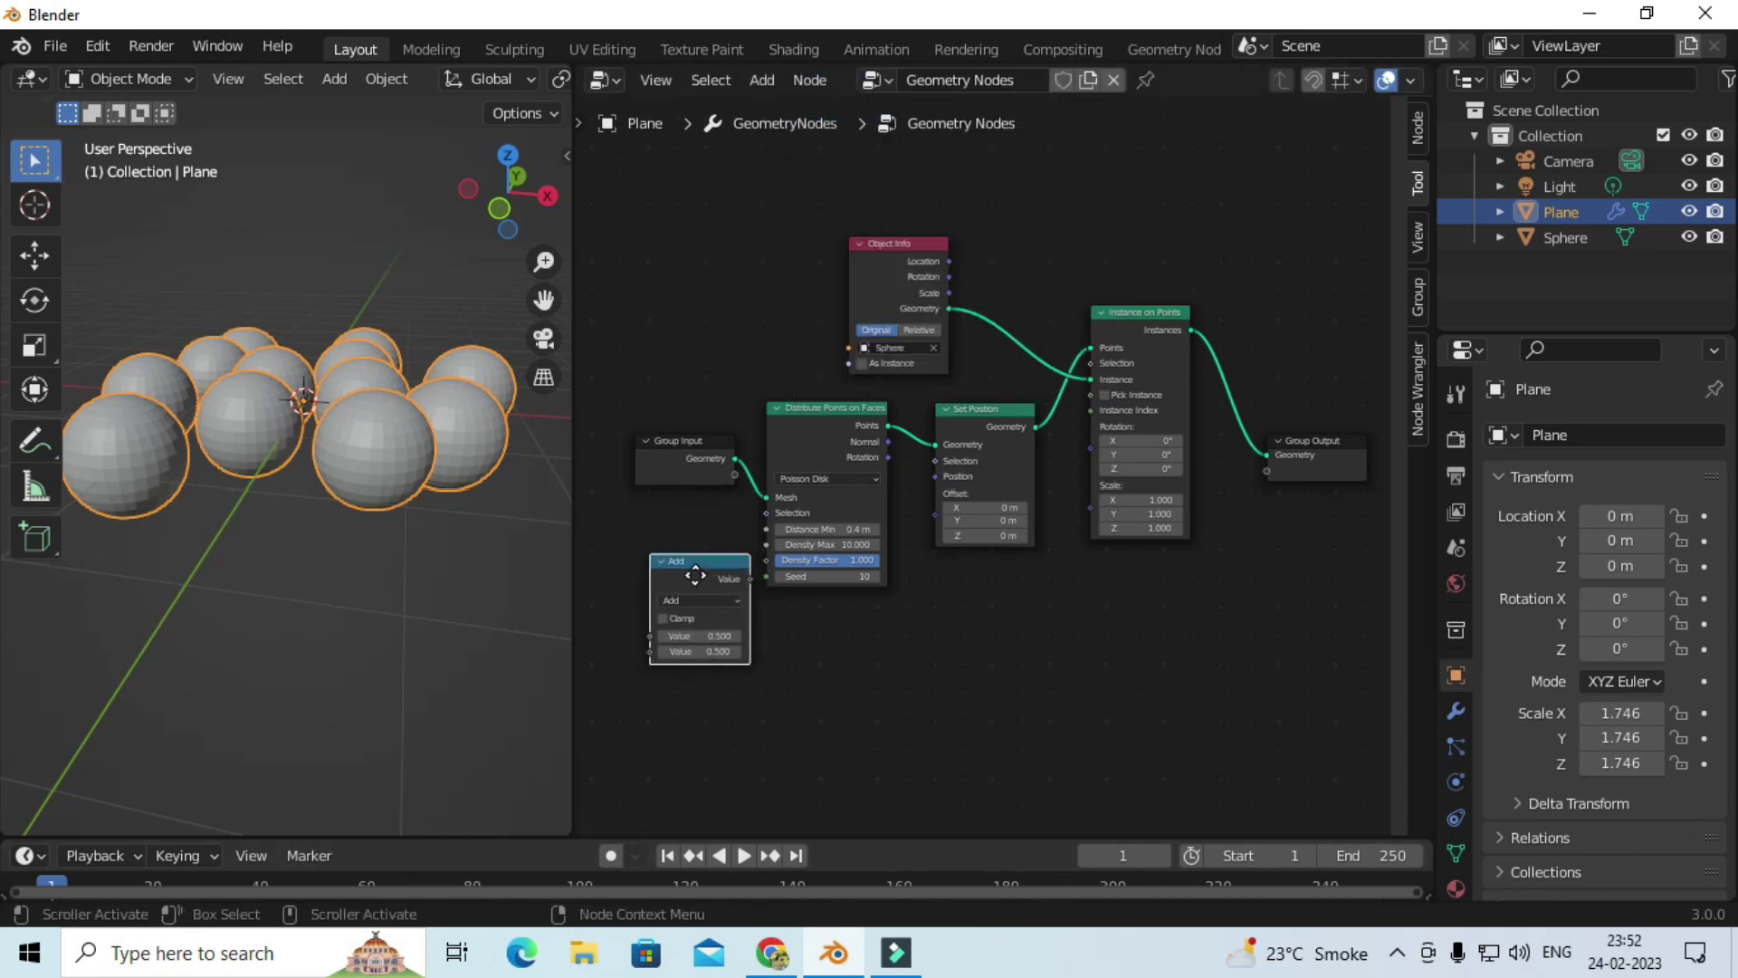
click(689, 616)
Step: Add a Vector Math node beside the new Math node
click(762, 80)
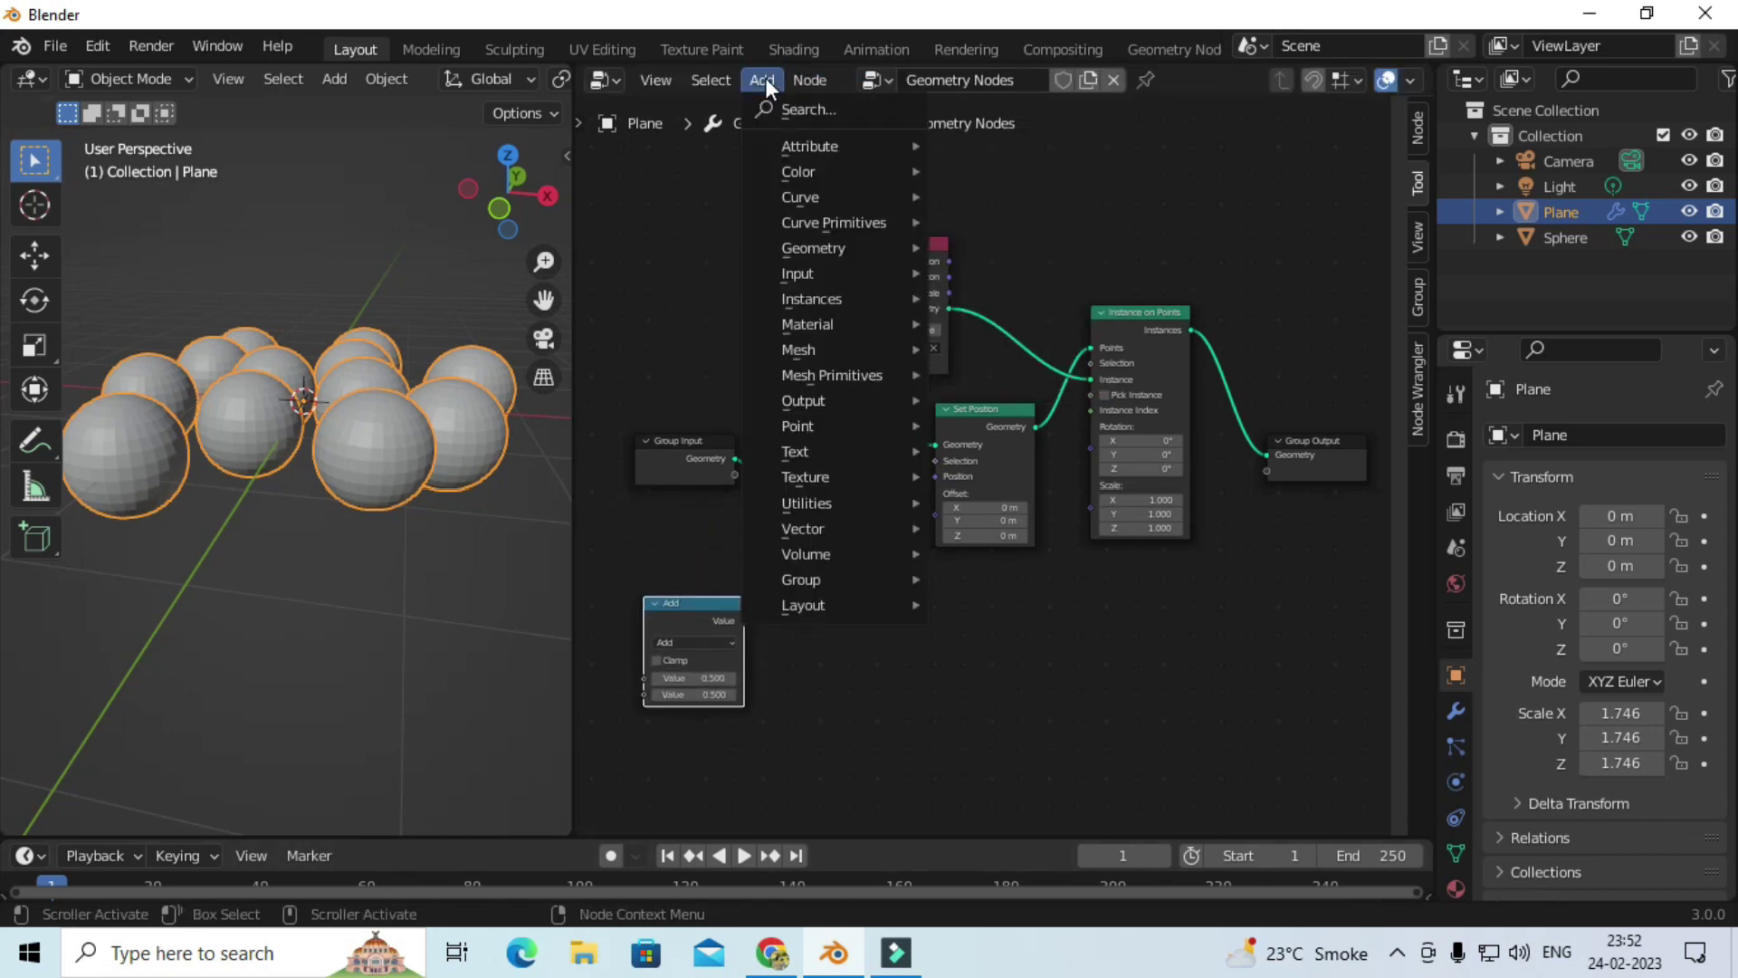
click(807, 108)
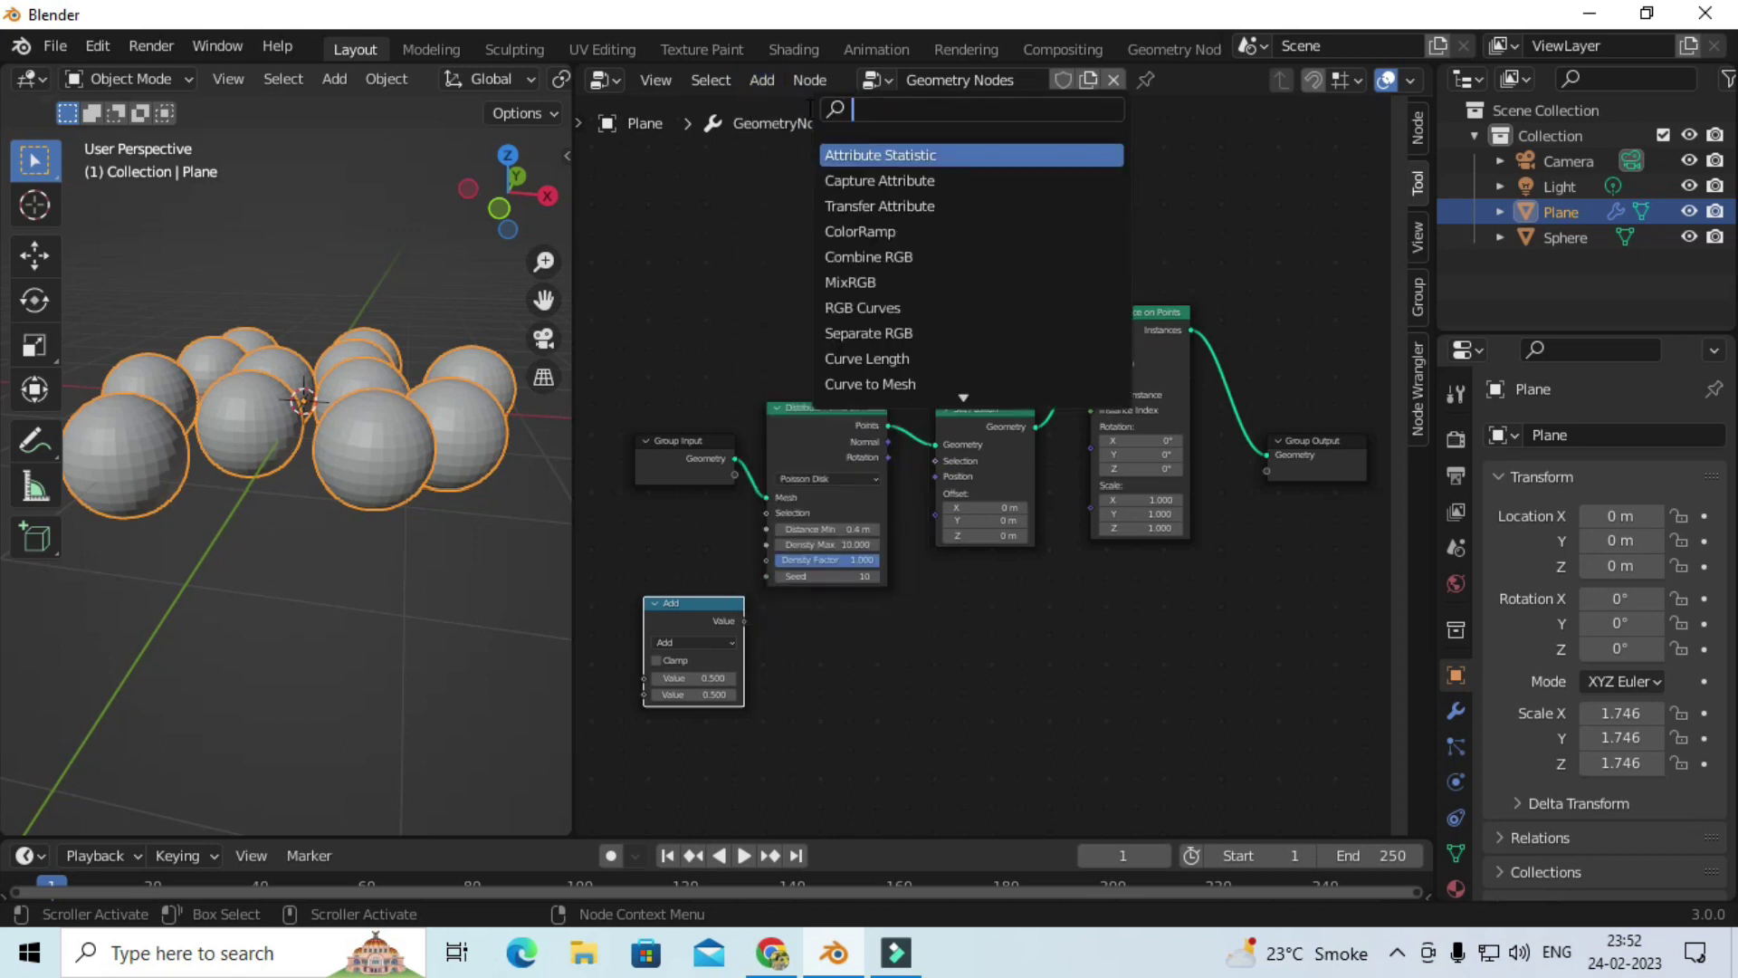
text(vecto)
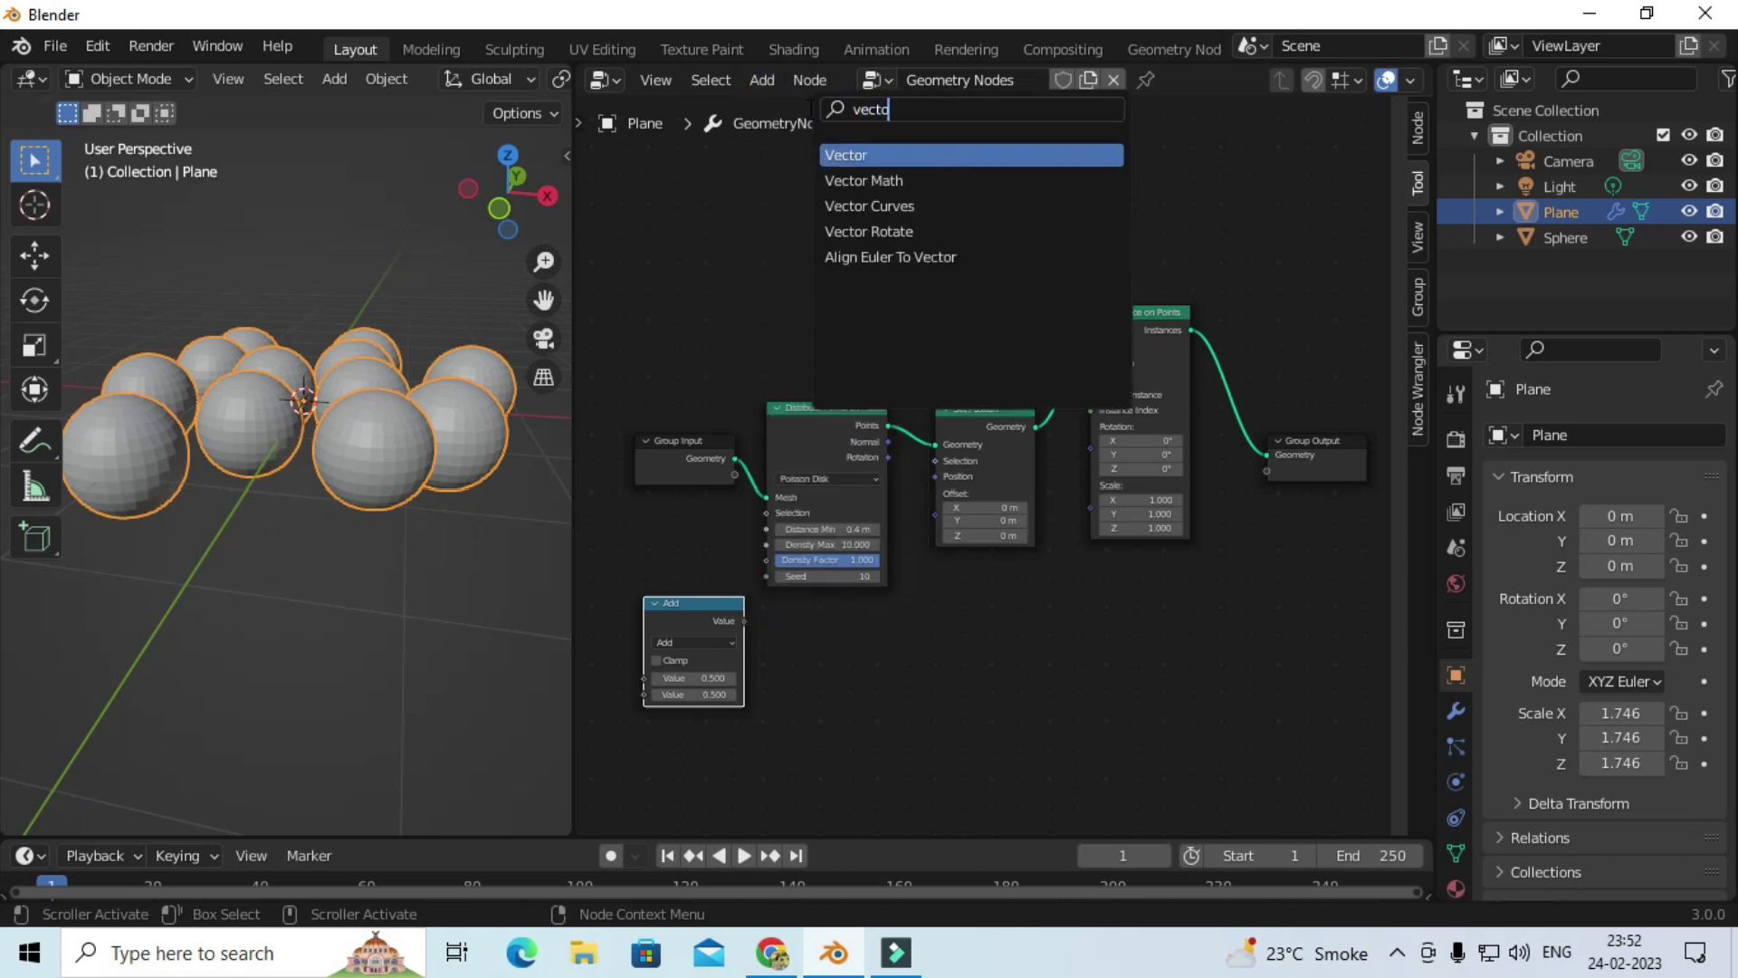
click(864, 180)
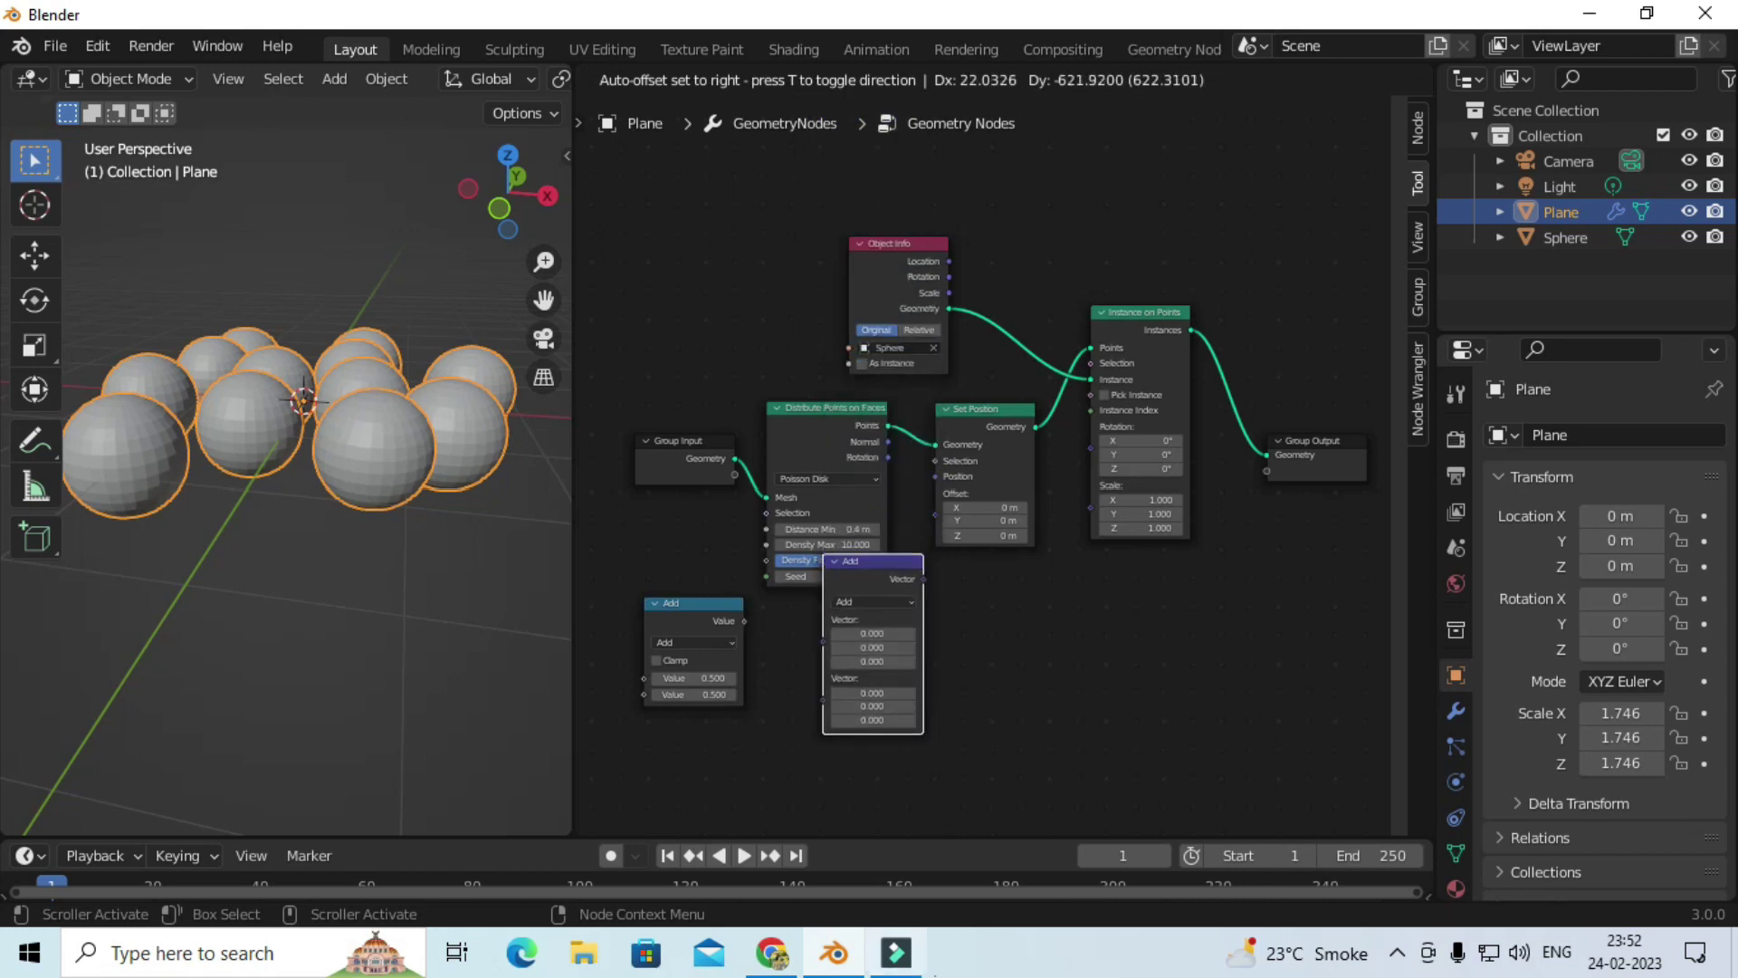
click(934, 556)
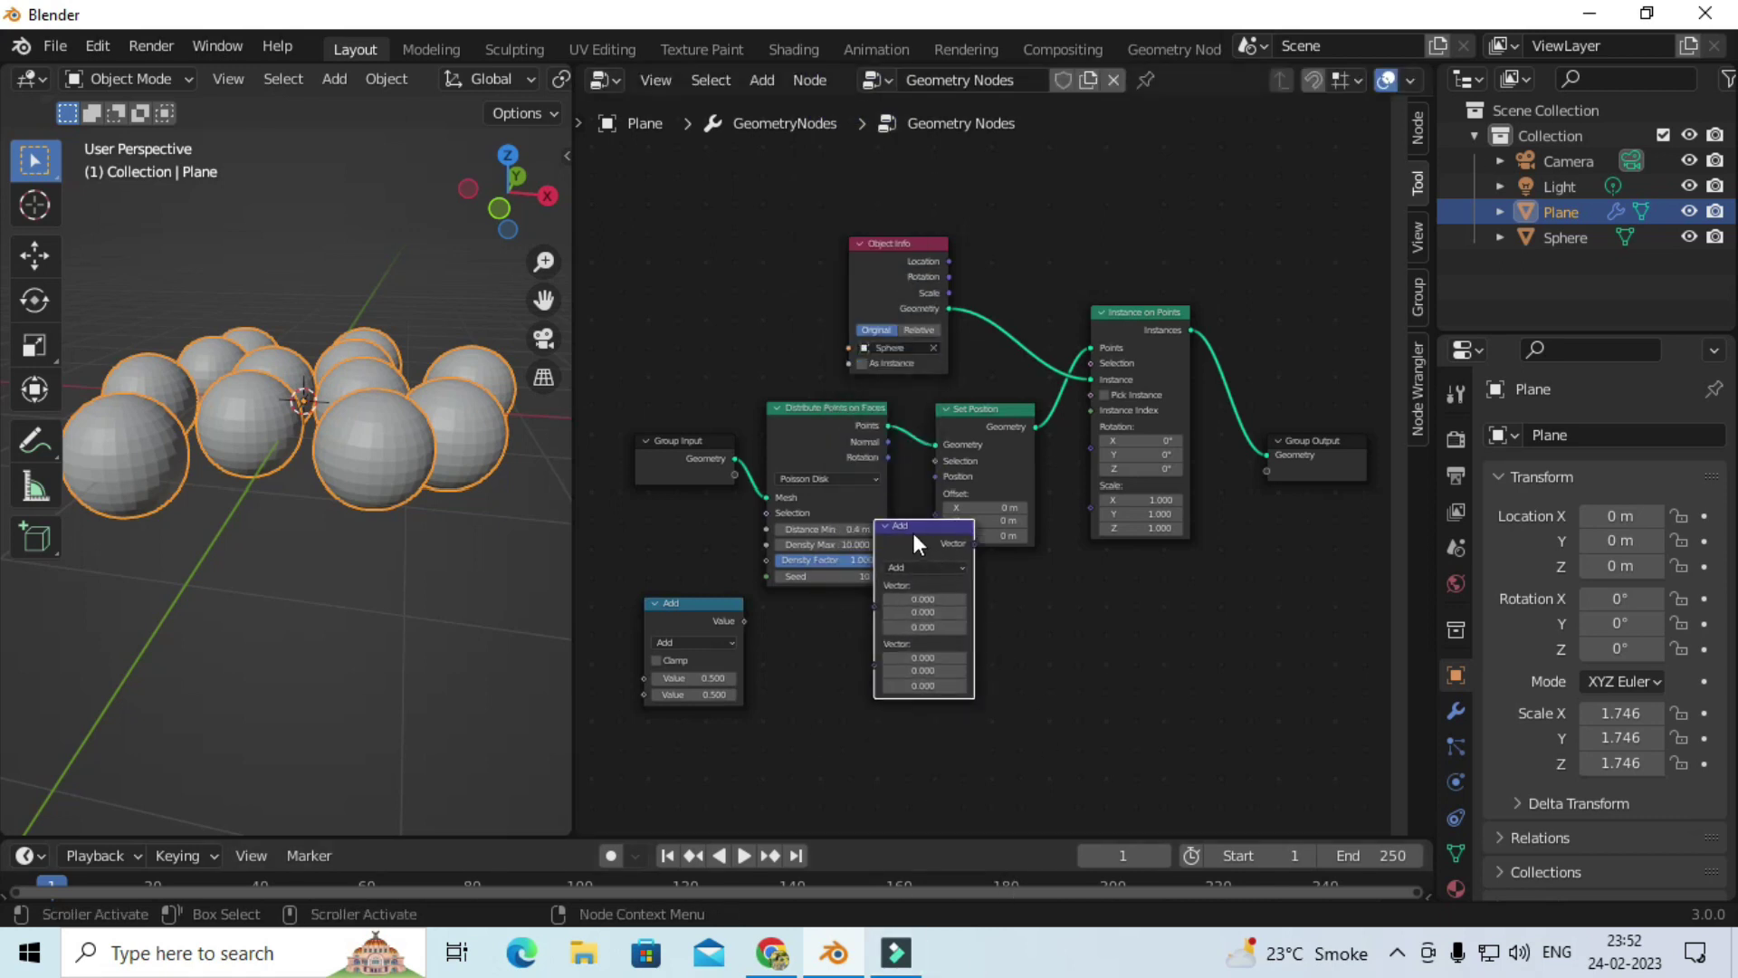
Step: Arrange the two new nodes and link Math's Value into Vector Math's first Vector input
drag(911, 542, 913, 619)
scroll(1013, 616, up, 2)
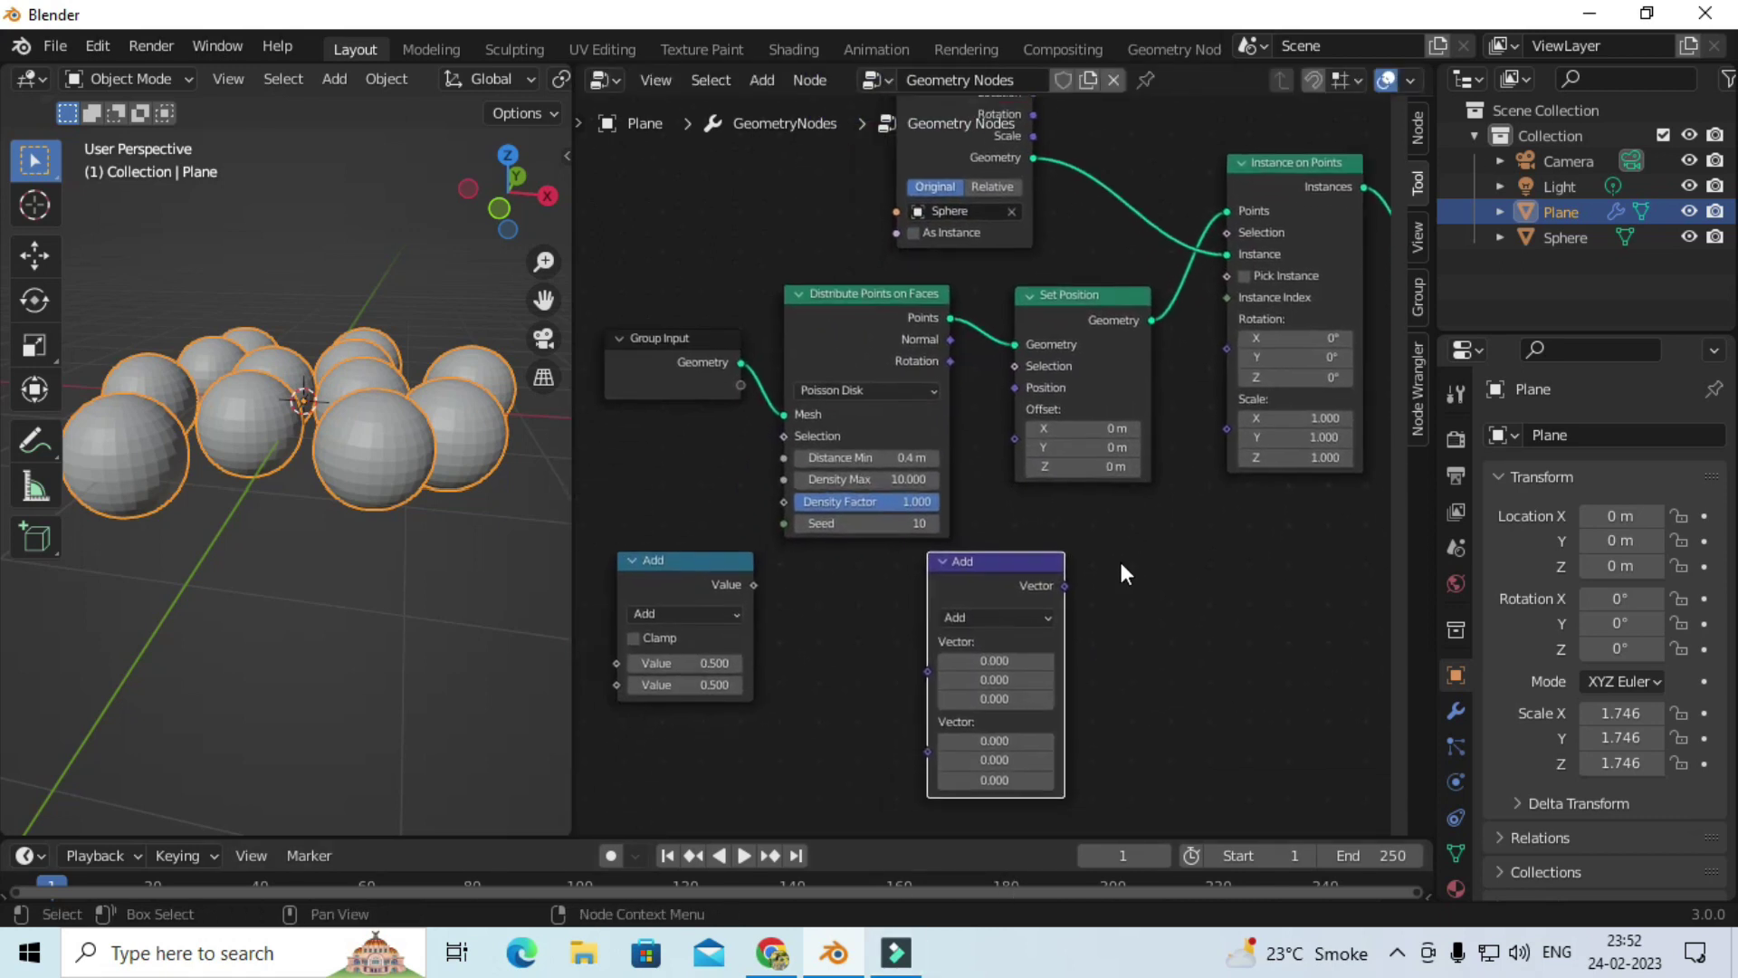
middle_drag(1114, 586, 1164, 518)
drag(787, 502, 771, 528)
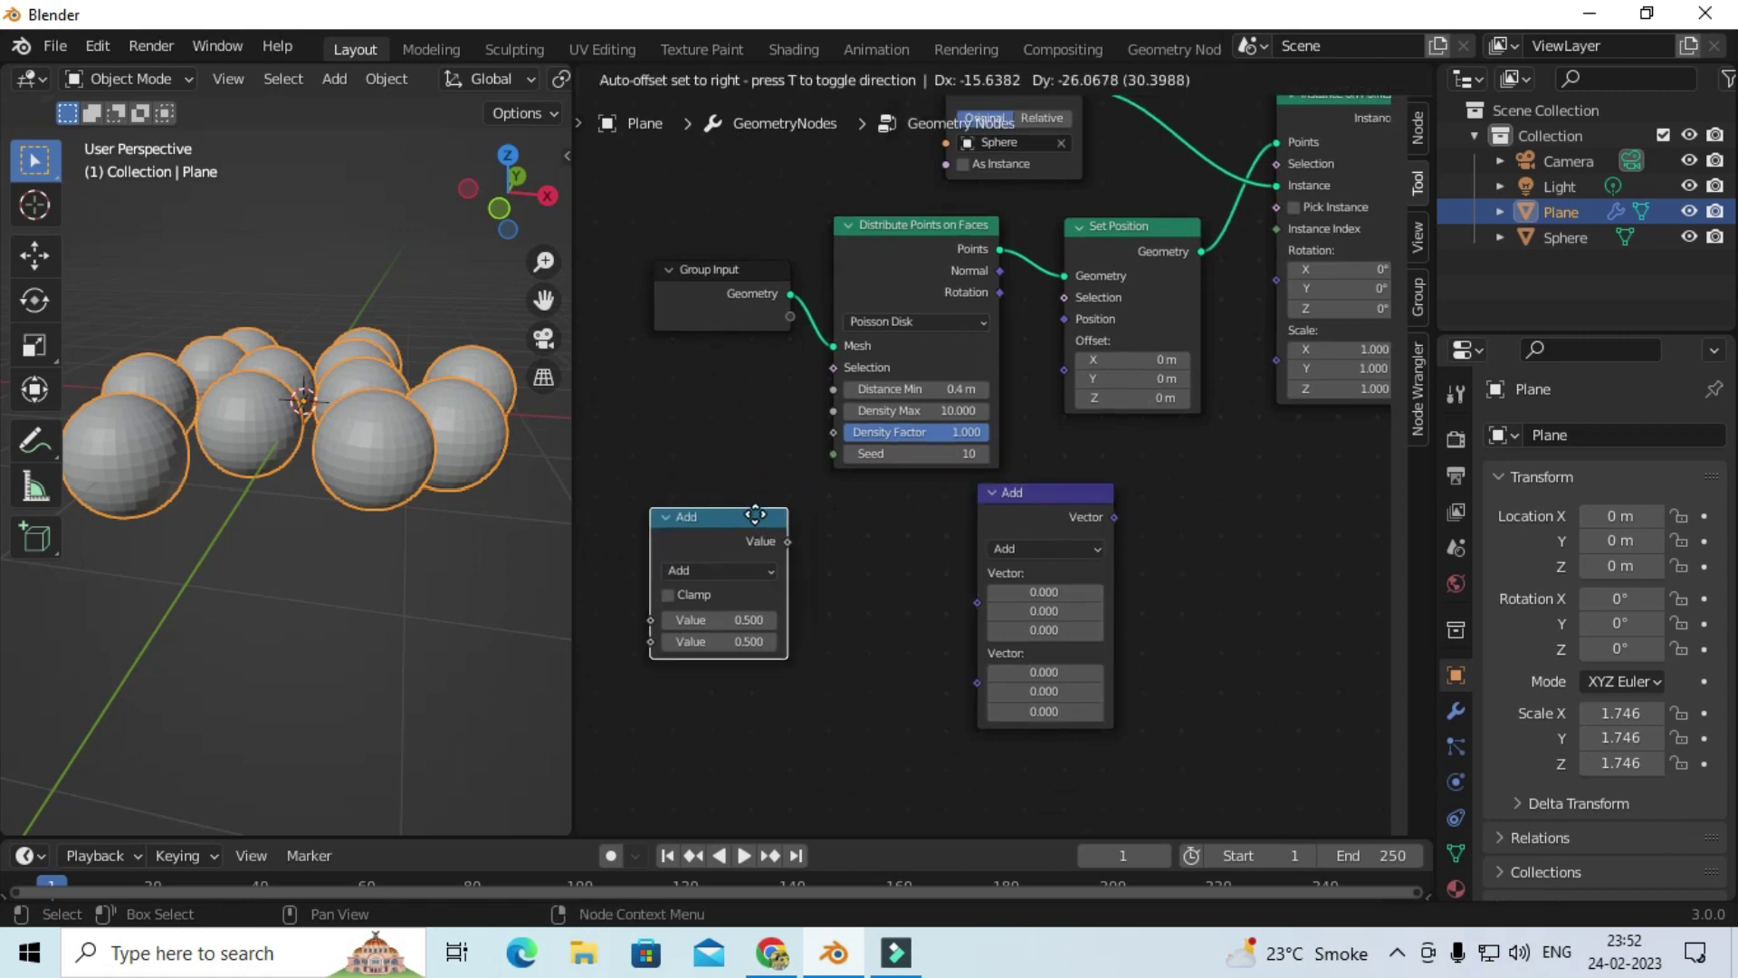
click(1003, 529)
drag(1052, 503, 1020, 515)
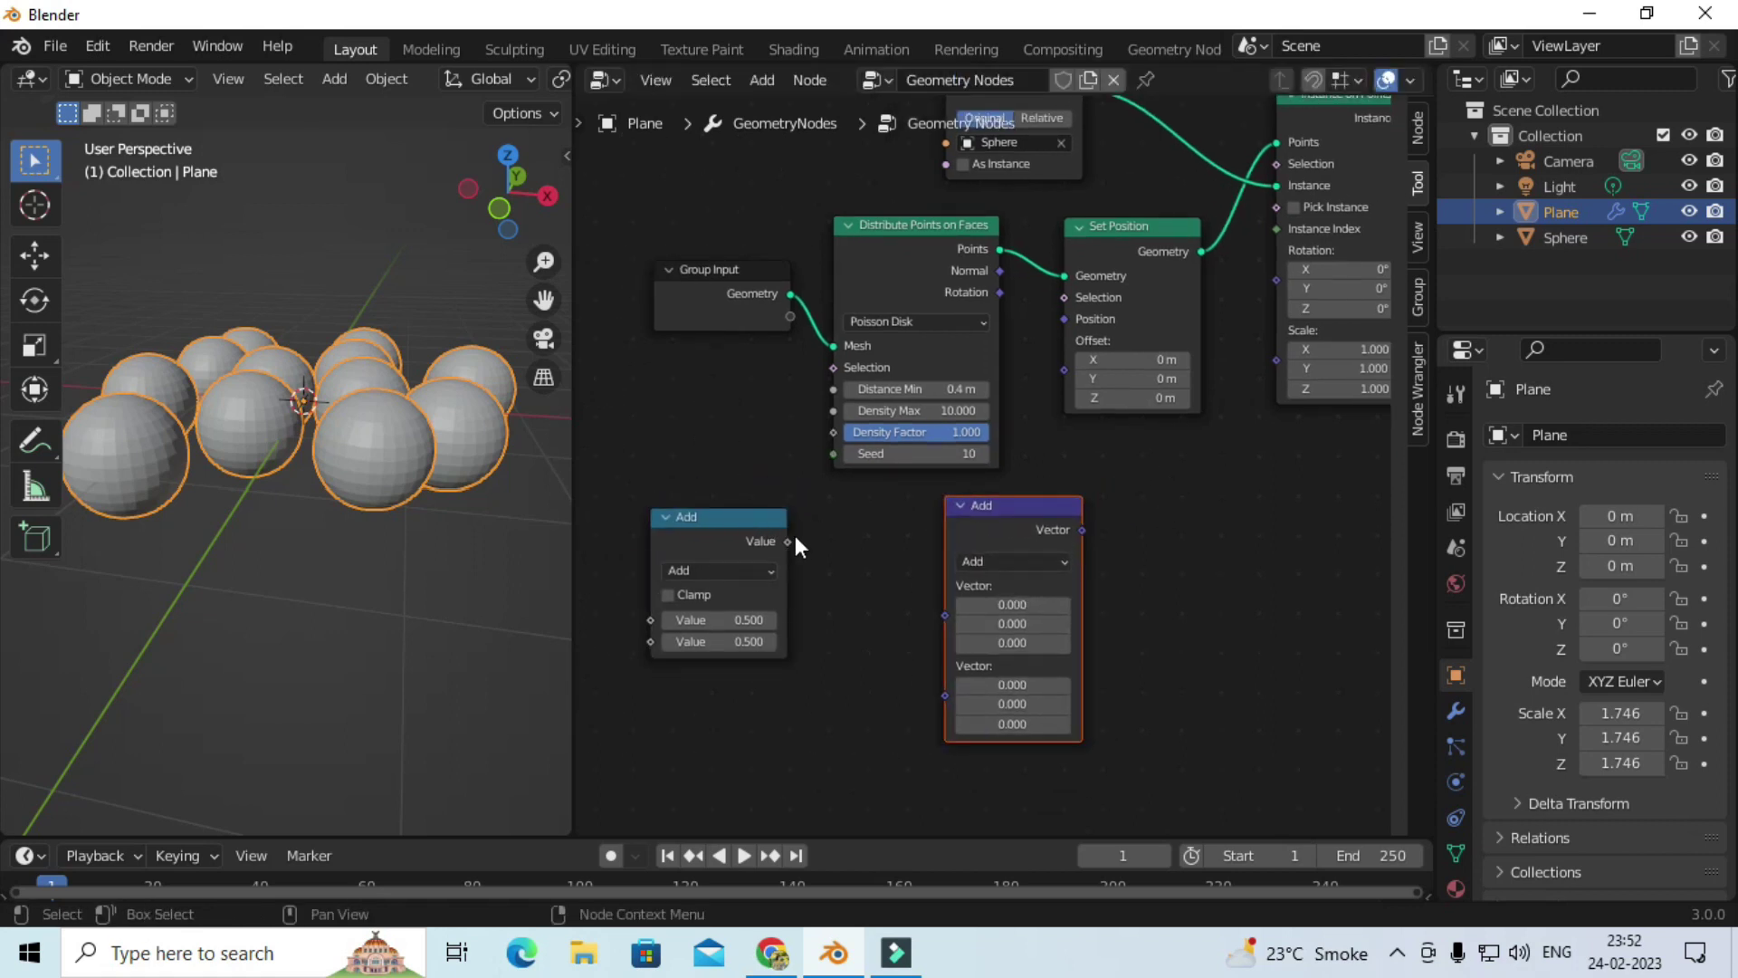
drag(788, 541, 944, 616)
scroll(905, 634, down, 1)
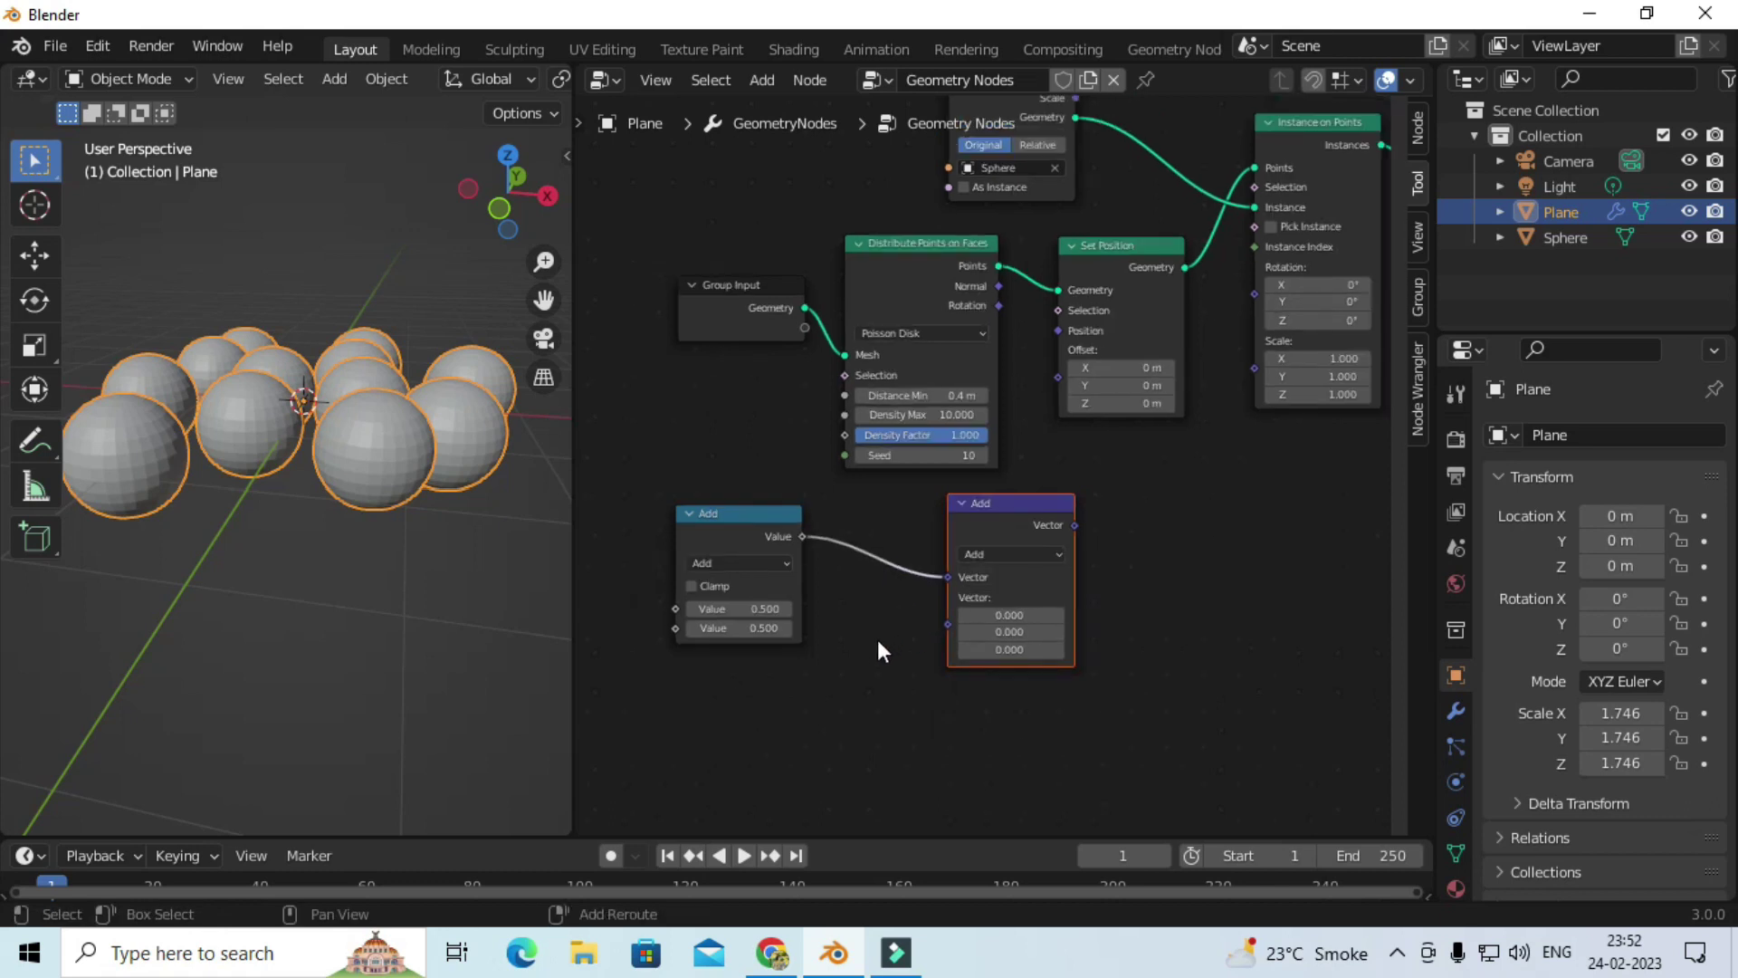
middle_drag(877, 639, 1036, 679)
scroll(1068, 648, up, 1)
scroll(1084, 652, up, 1)
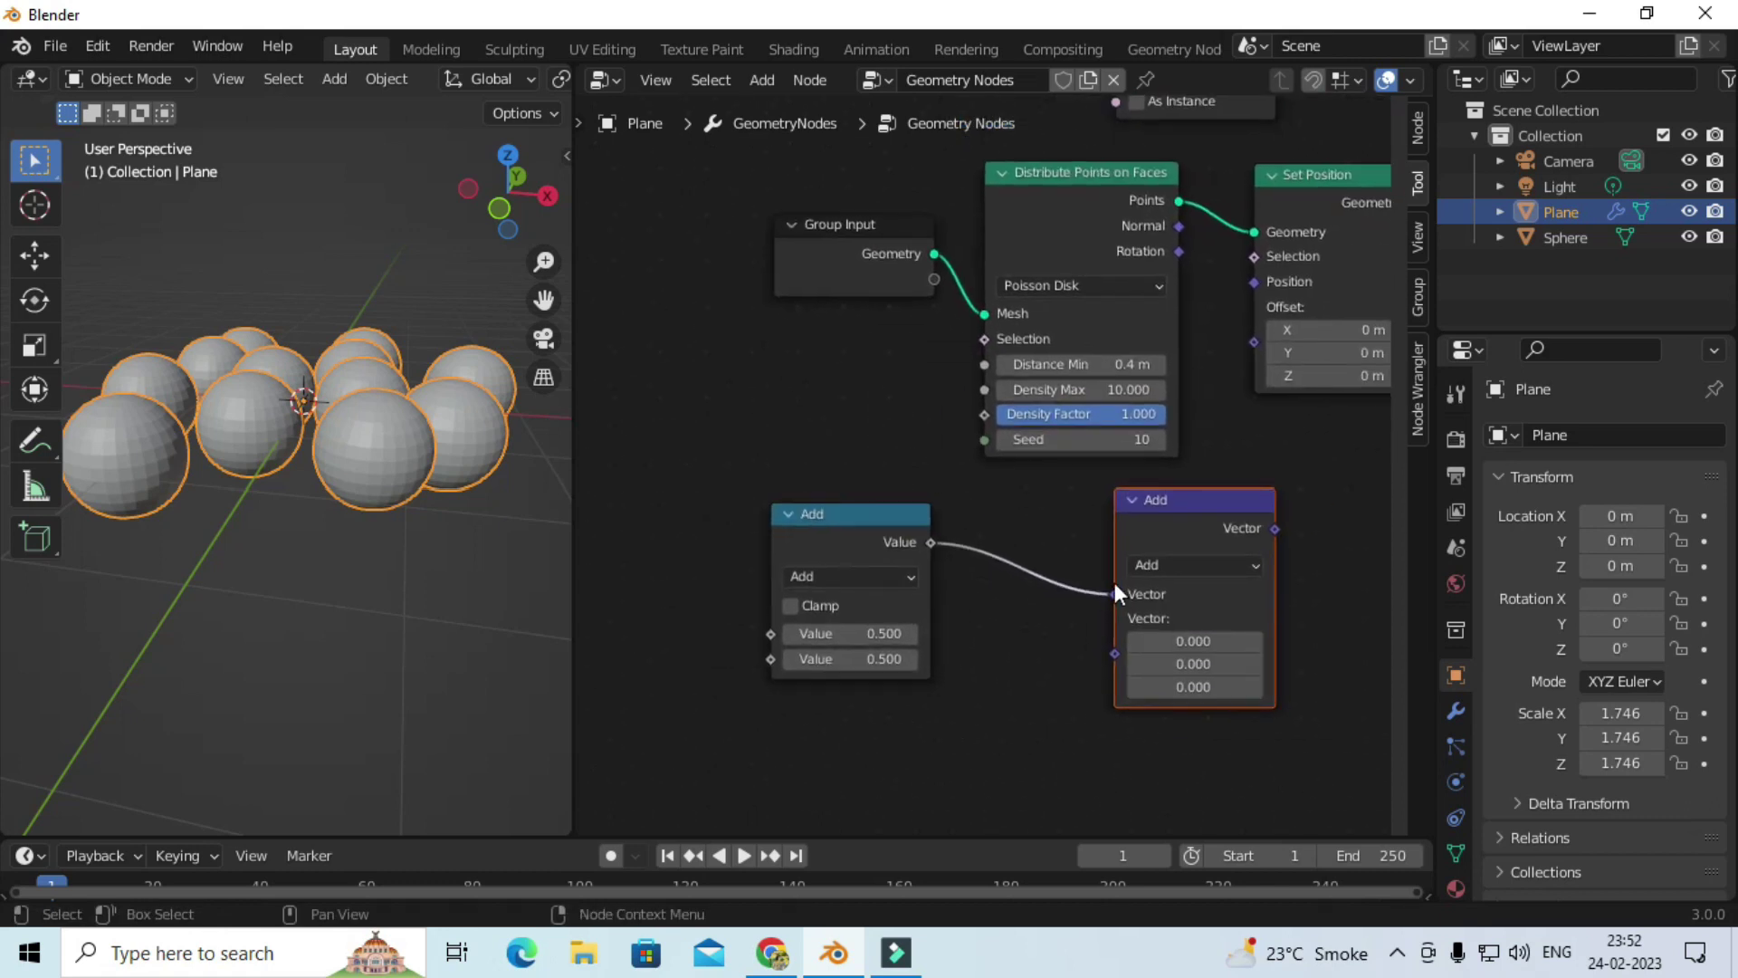
Step: Set the Vector Math operation to Multiply and the Math operation to Fraction
click(1176, 564)
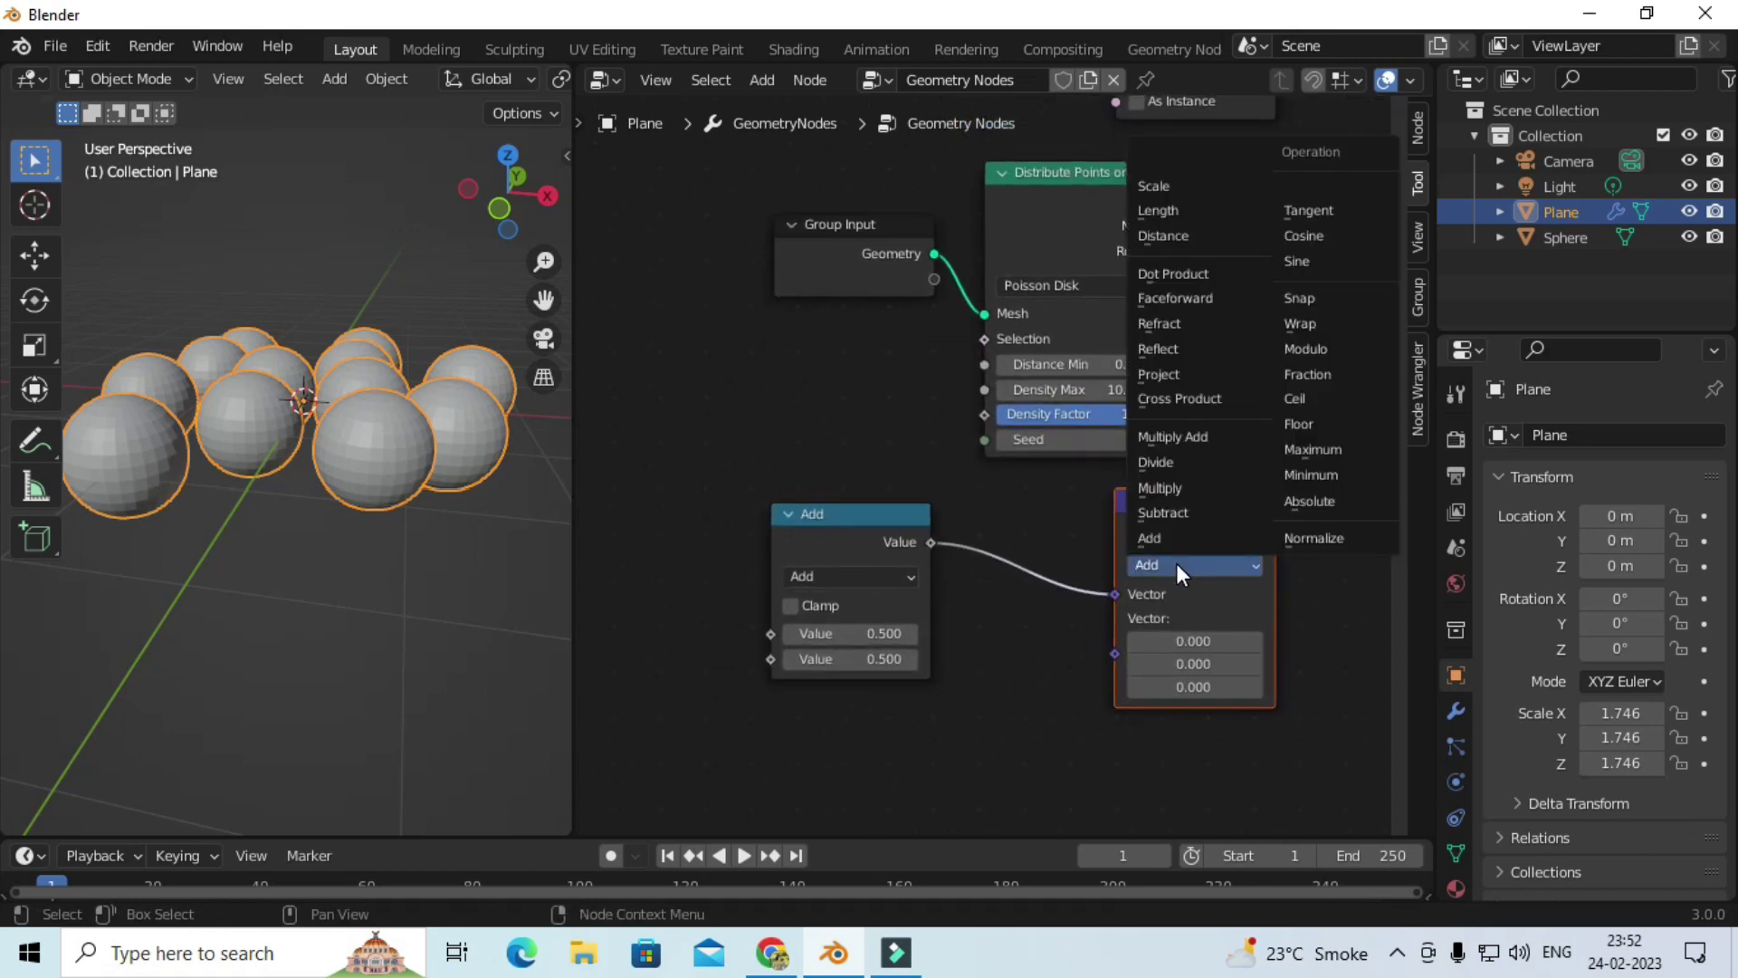
click(1182, 489)
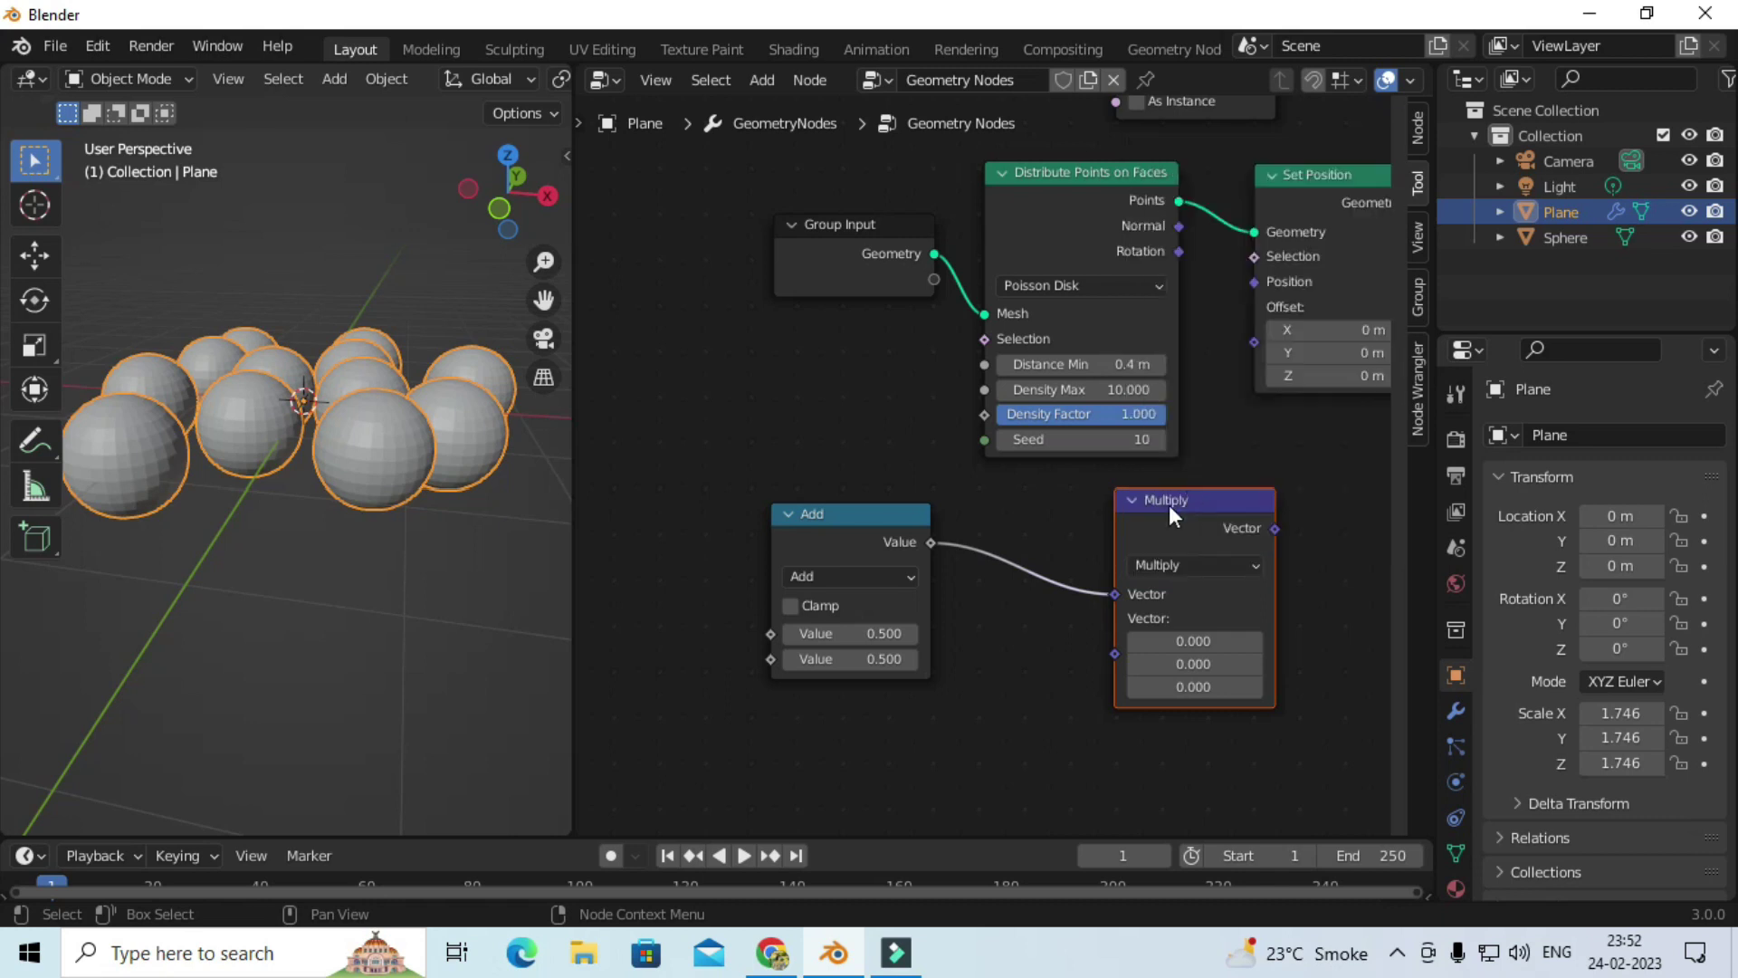
click(862, 577)
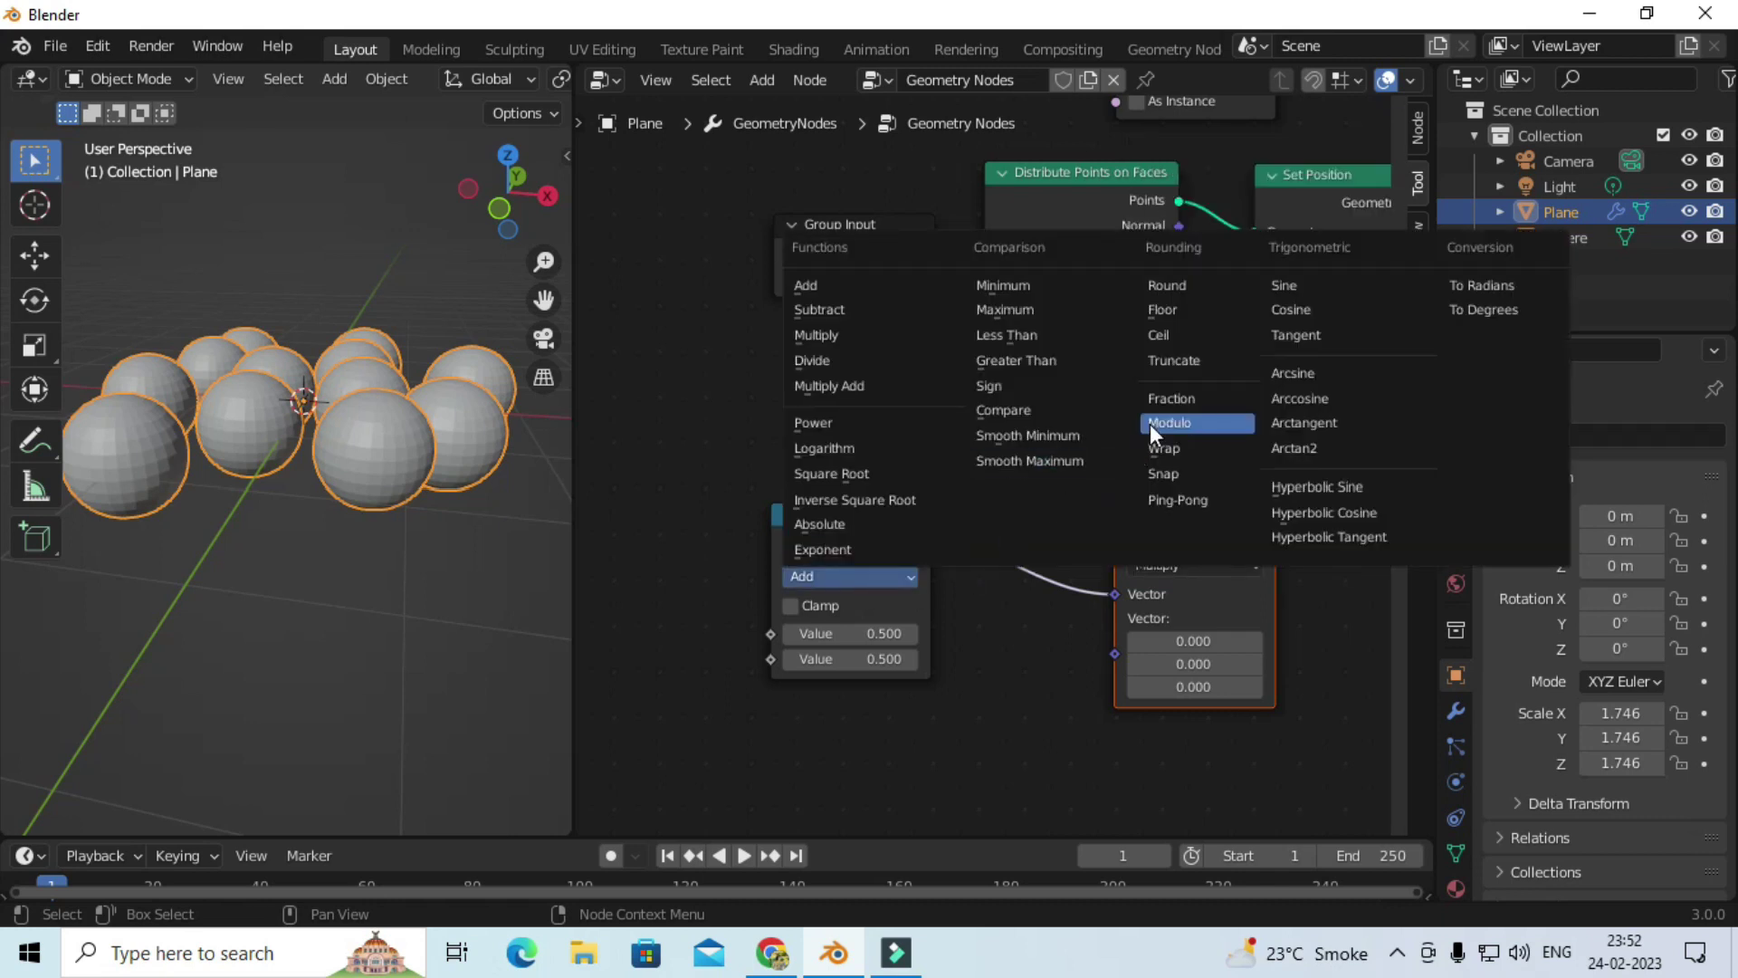
click(1167, 400)
mouse_move(954, 668)
middle_down()
mouse_move(1001, 648)
mouse_move(937, 659)
middle_up()
middle_drag(1144, 503, 1105, 503)
drag(1105, 504, 1008, 533)
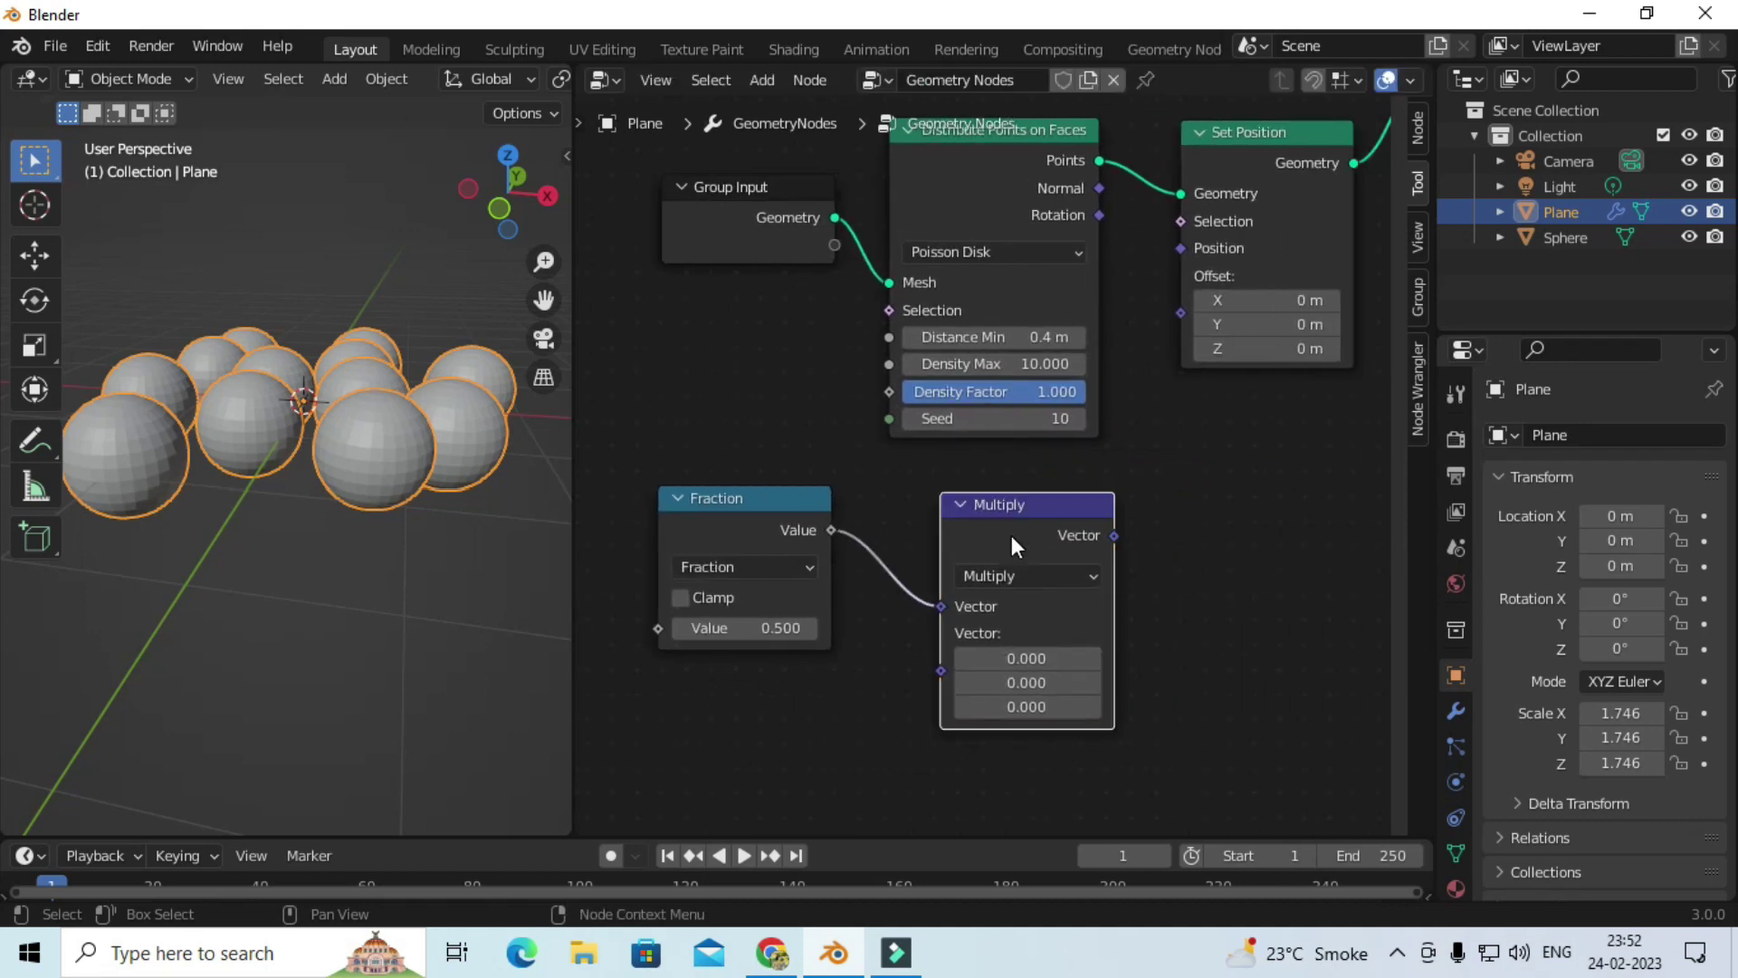
Step: Connect Multiply's Vector output to Set Position's Offset, then duplicate the Fraction node
click(1323, 223)
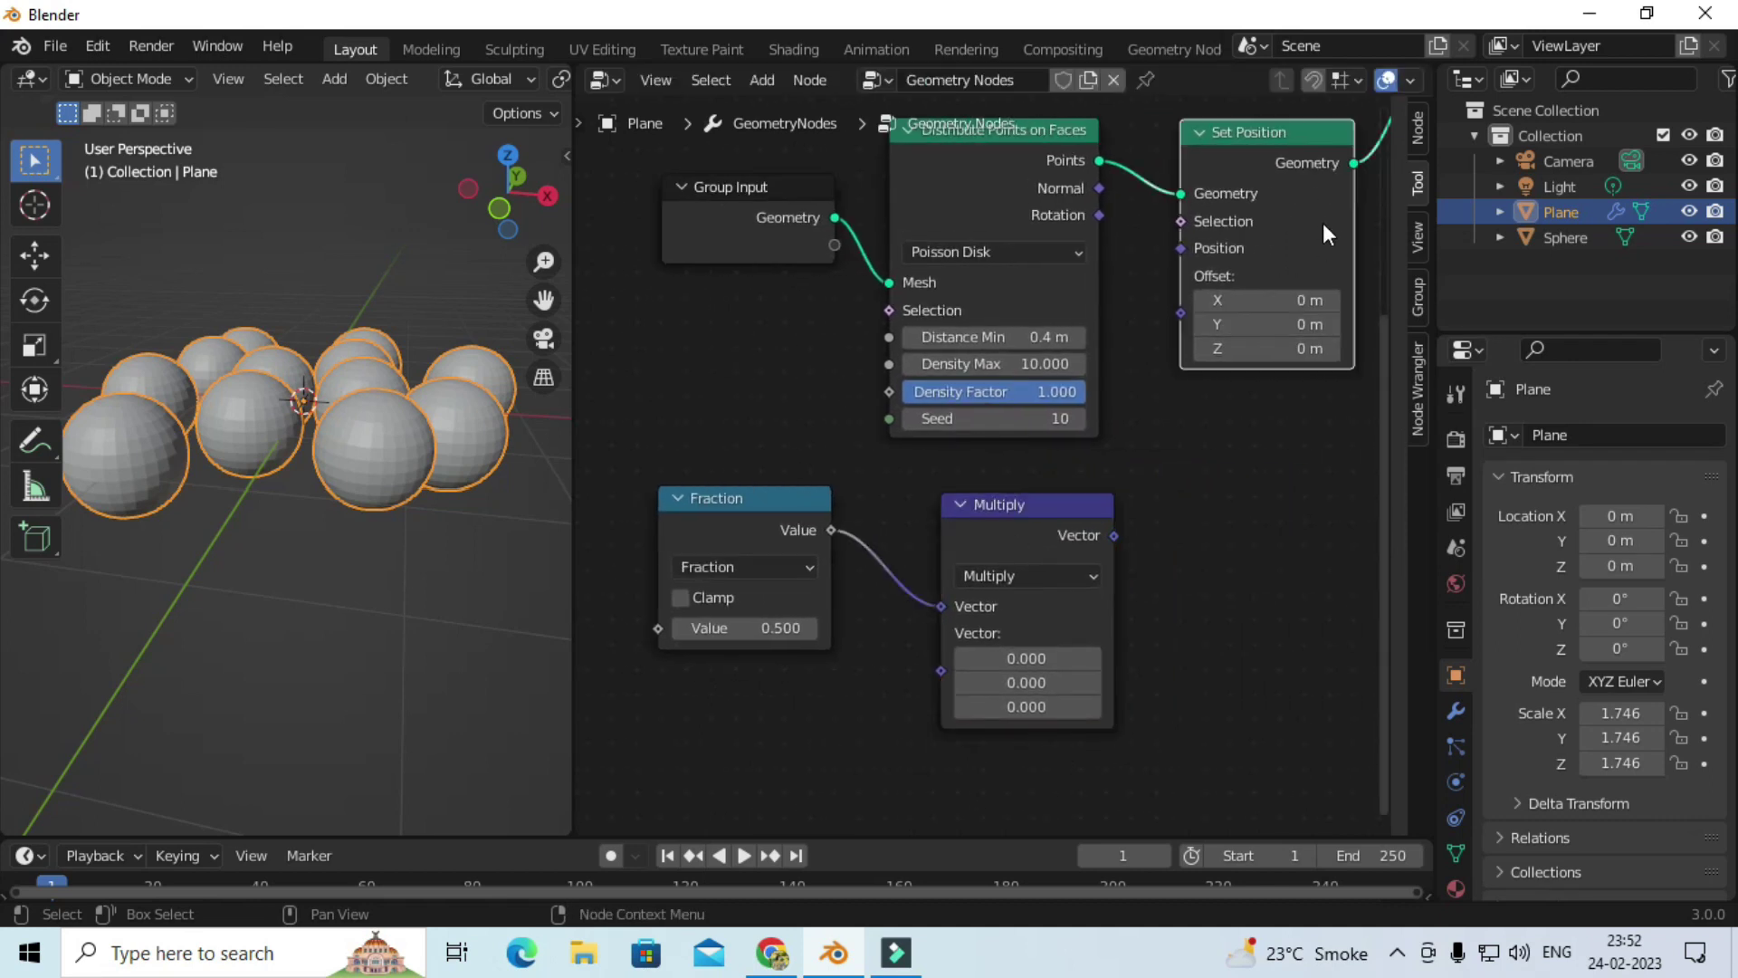
drag(1113, 536, 1175, 315)
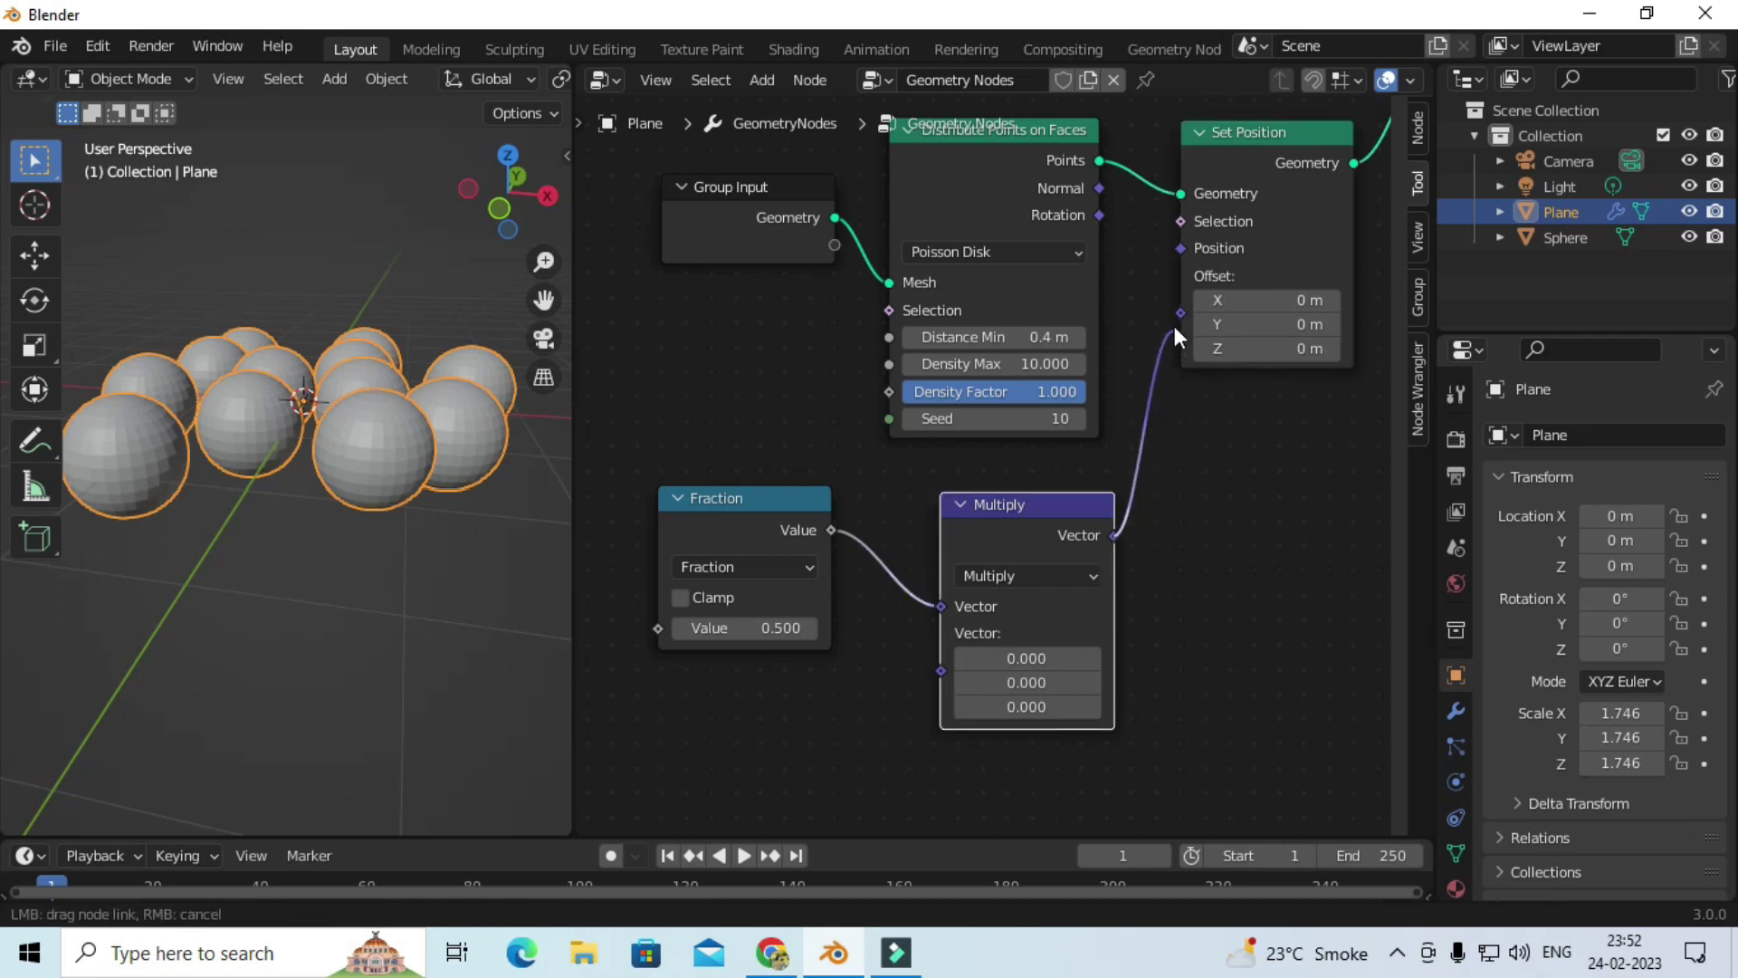
mouse_move(975, 572)
middle_down()
mouse_move(973, 549)
mouse_move(800, 553)
middle_up()
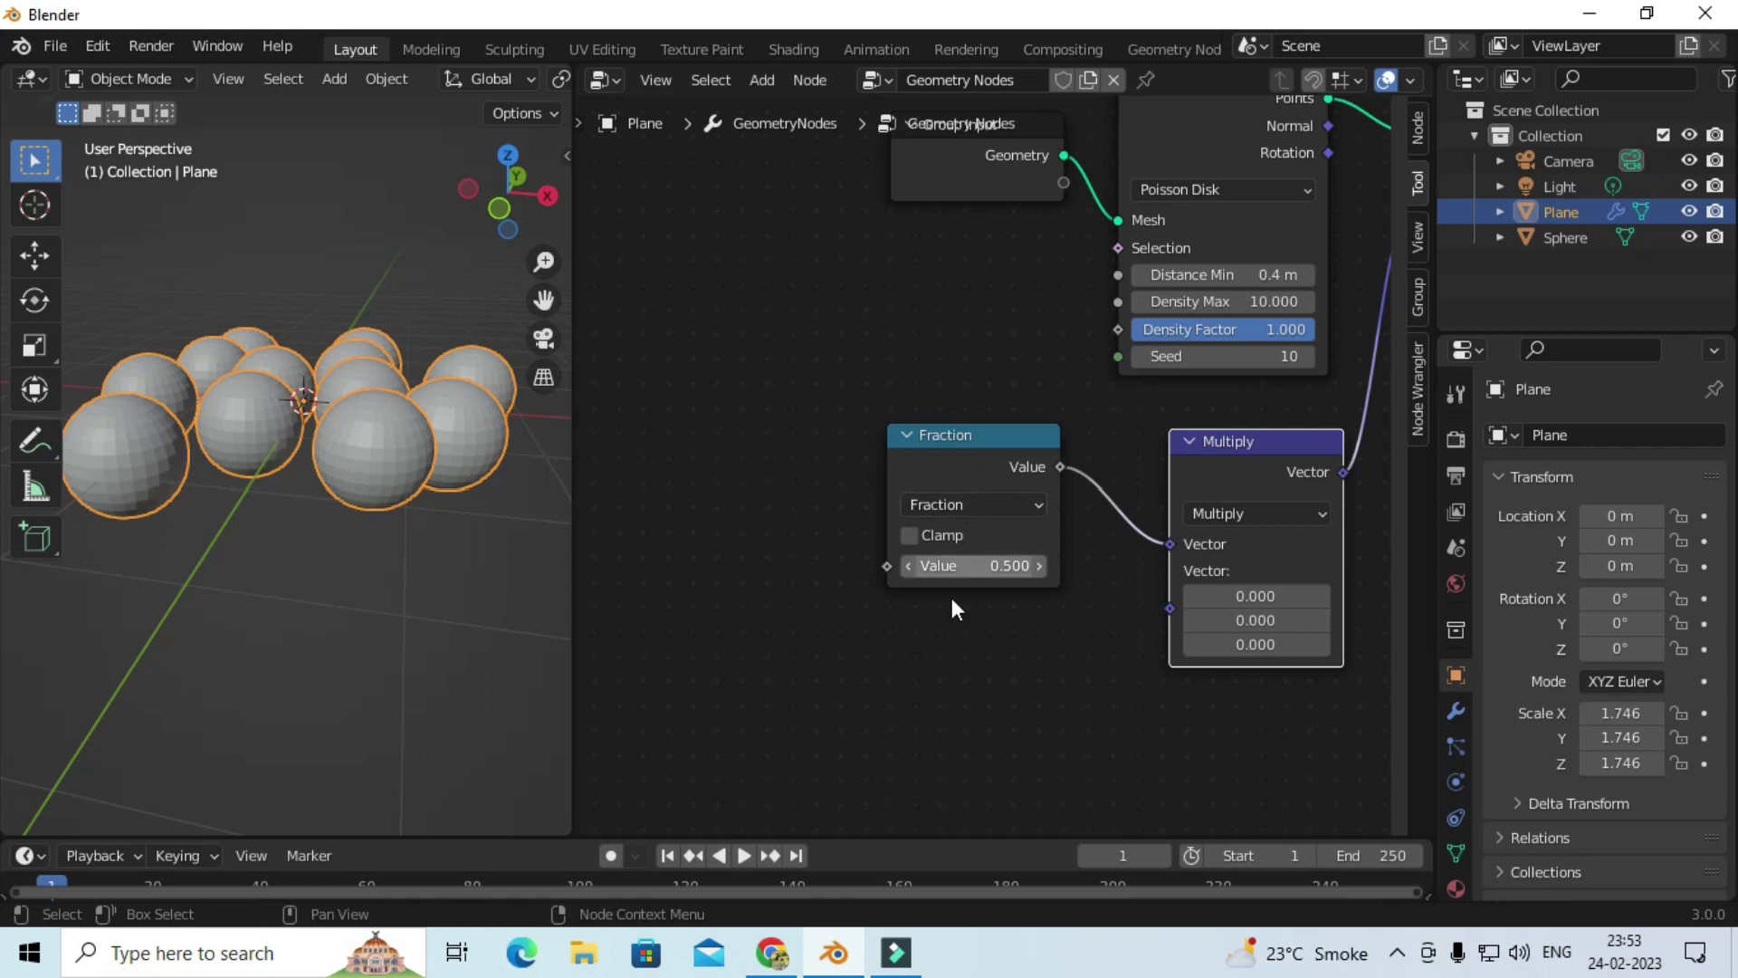
click(958, 477)
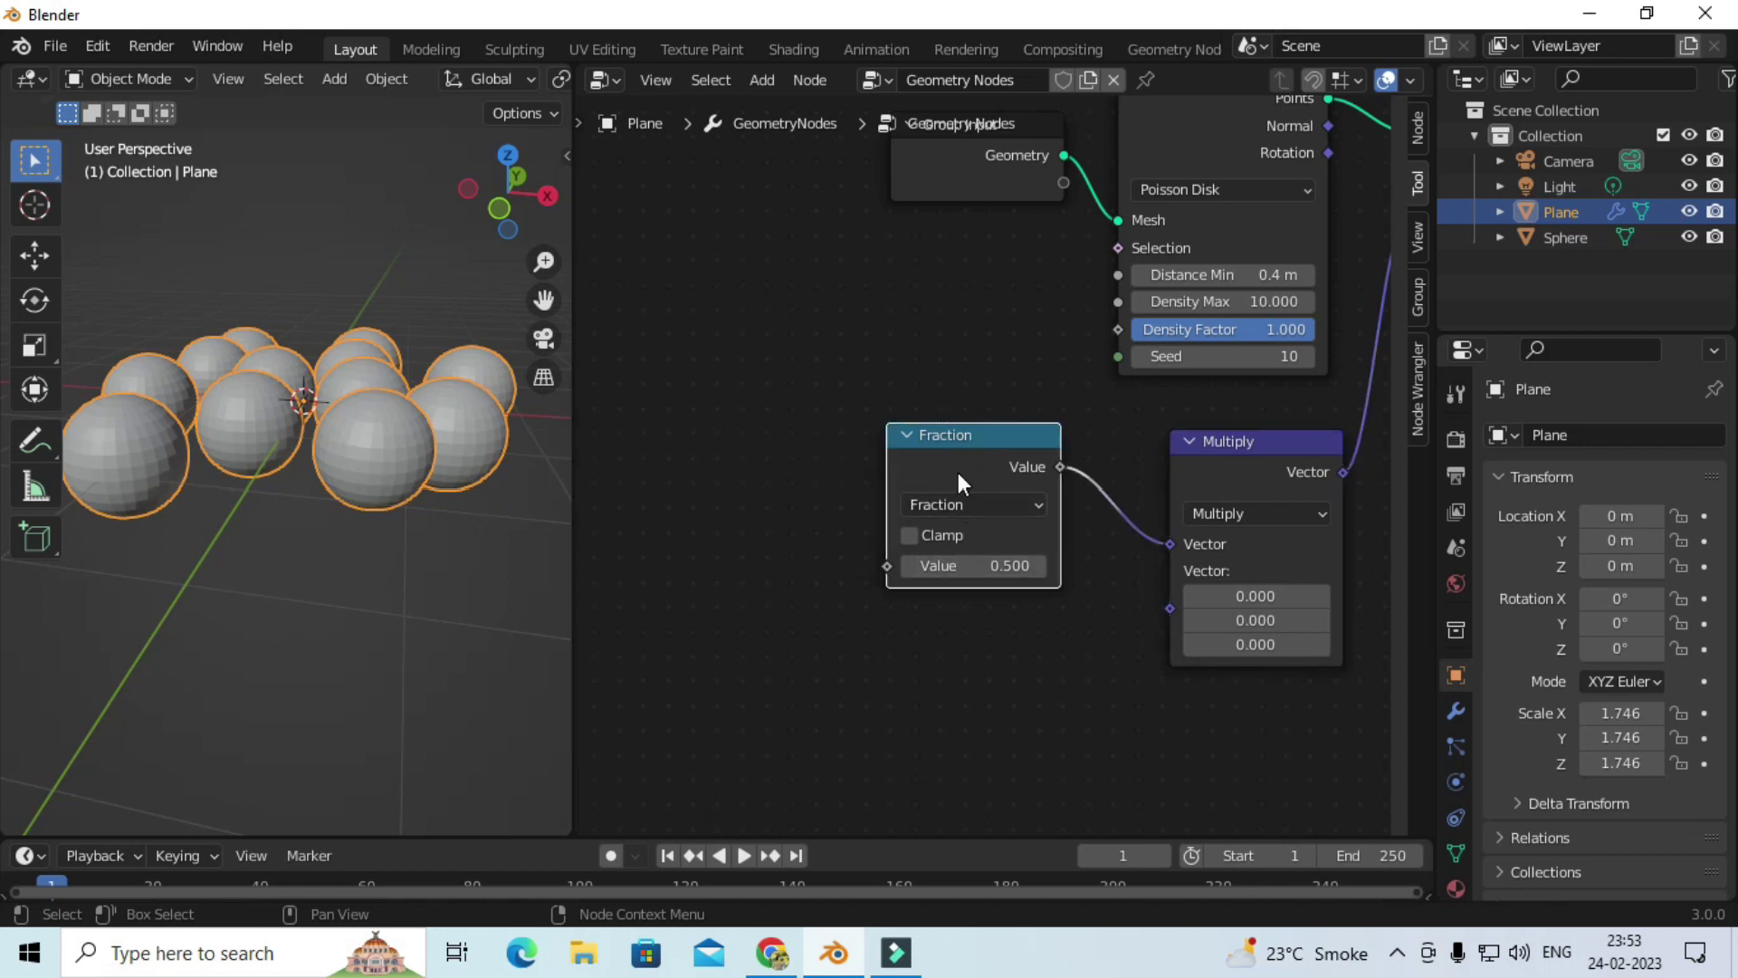
key(shift+d)
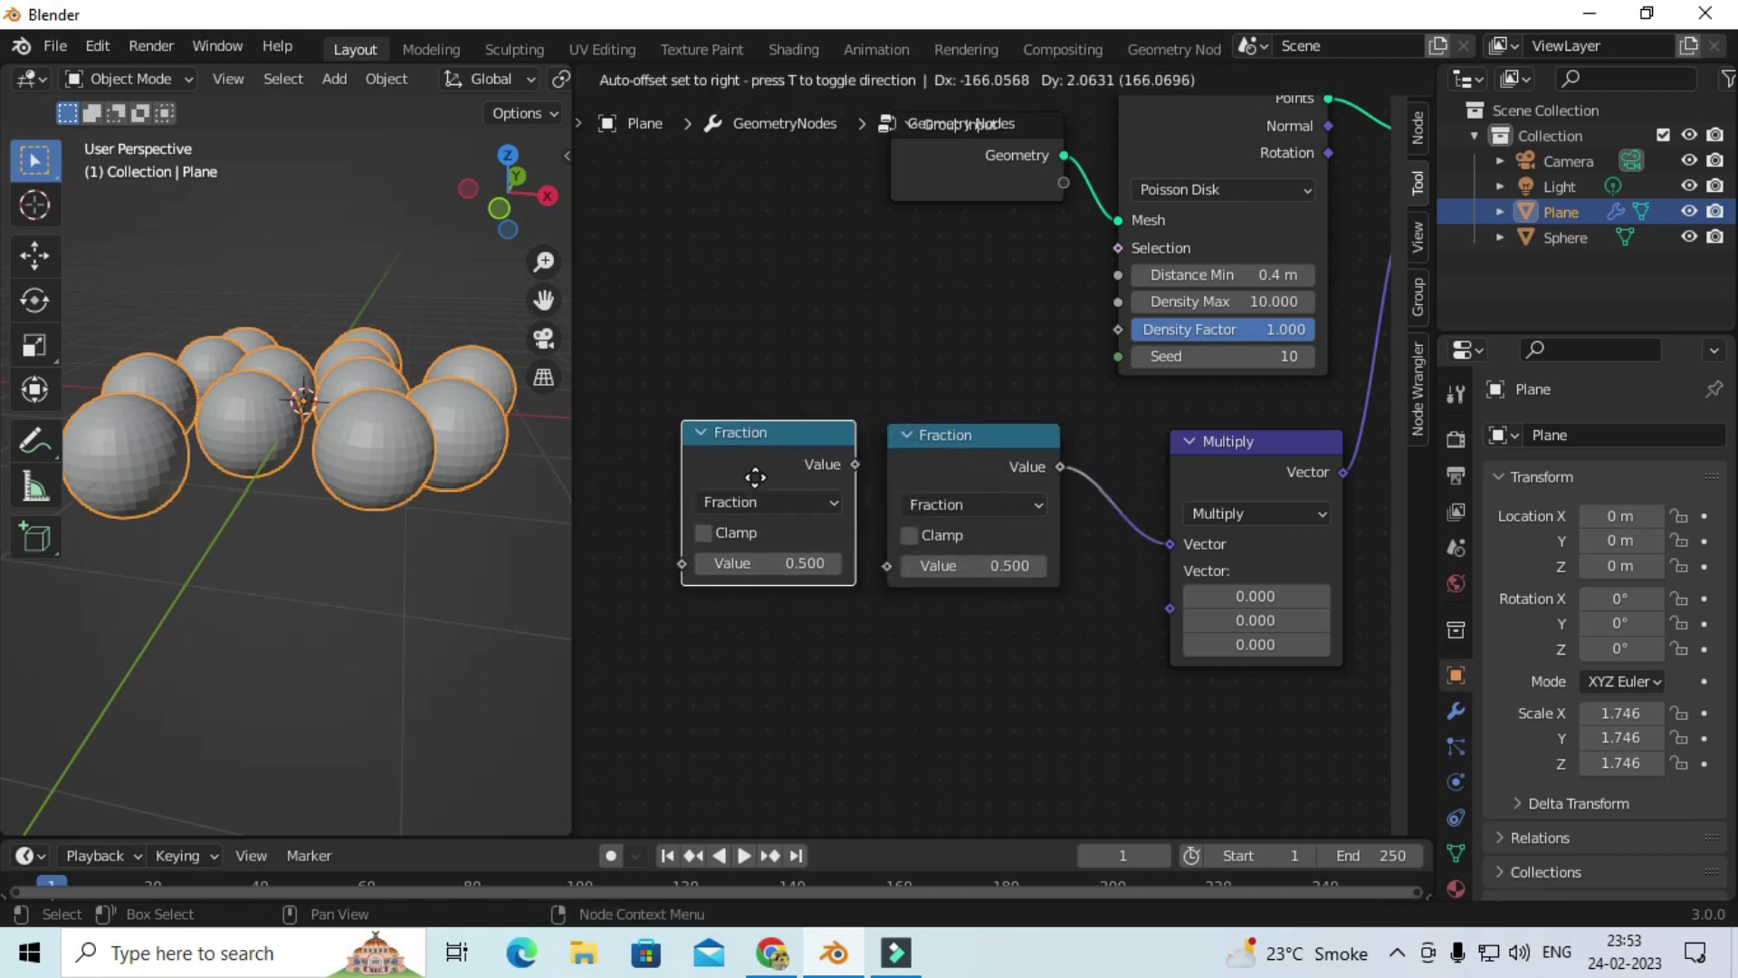
Step: Place the Fraction copy on the left, feed it into the original Fraction, and make it Add
click(825, 485)
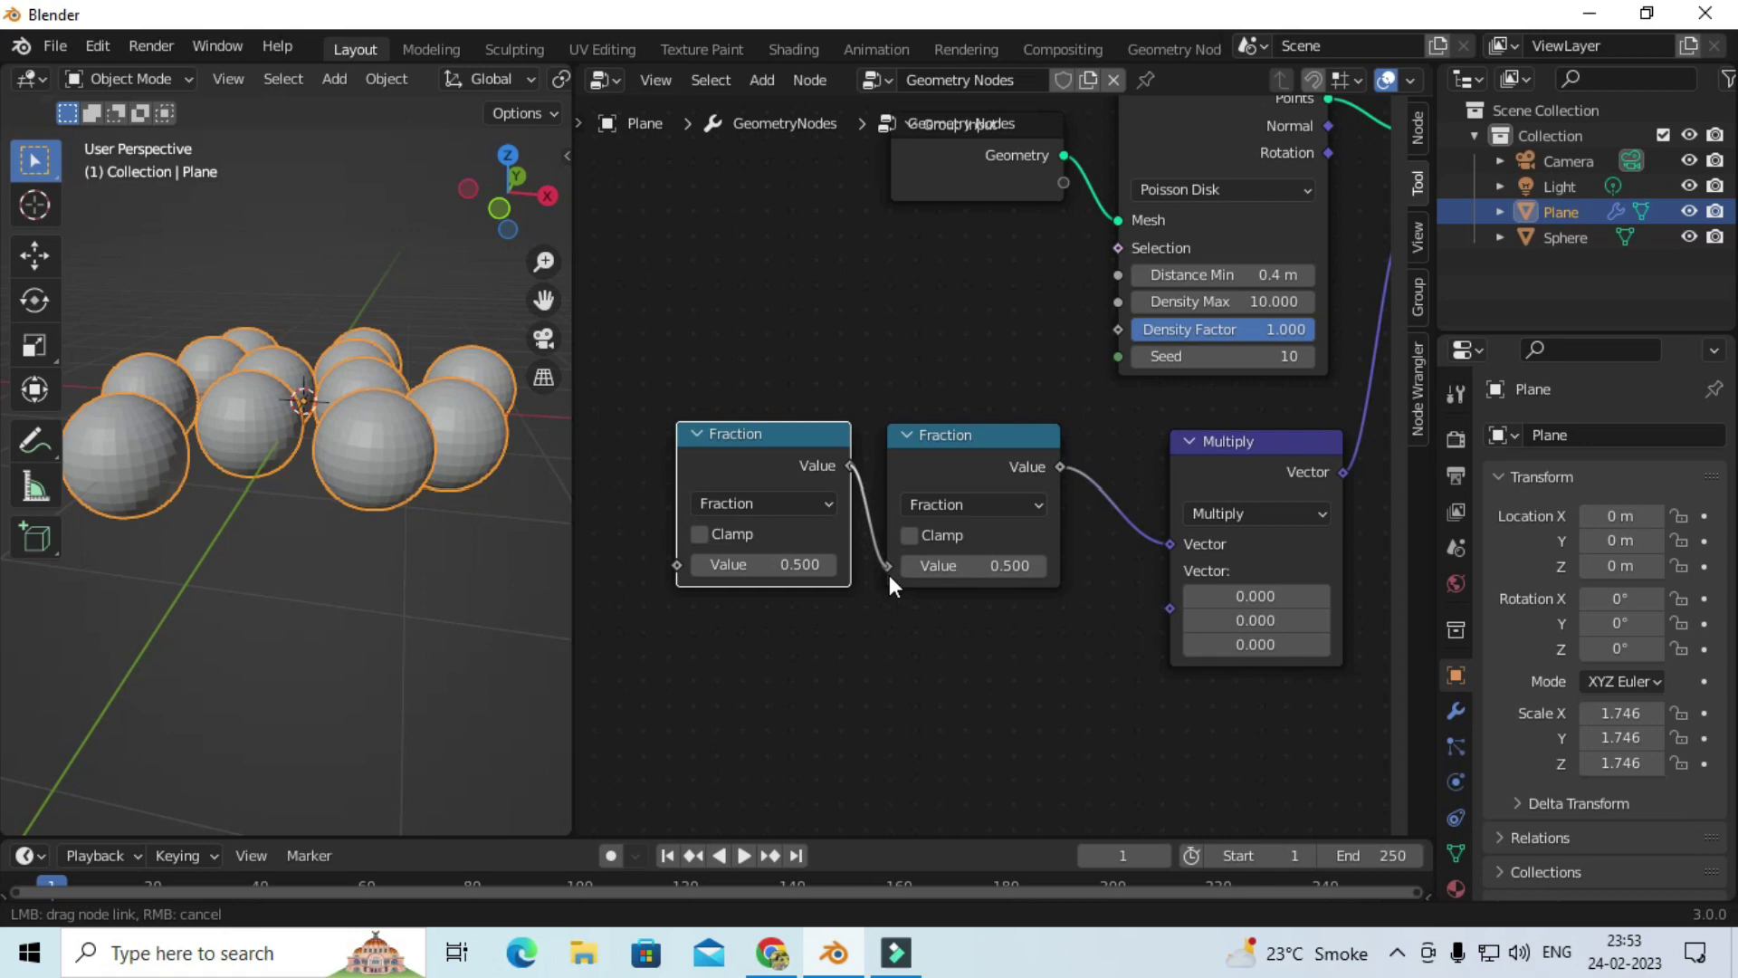
drag(887, 562, 888, 574)
scroll(697, 541, up, 1)
click(713, 507)
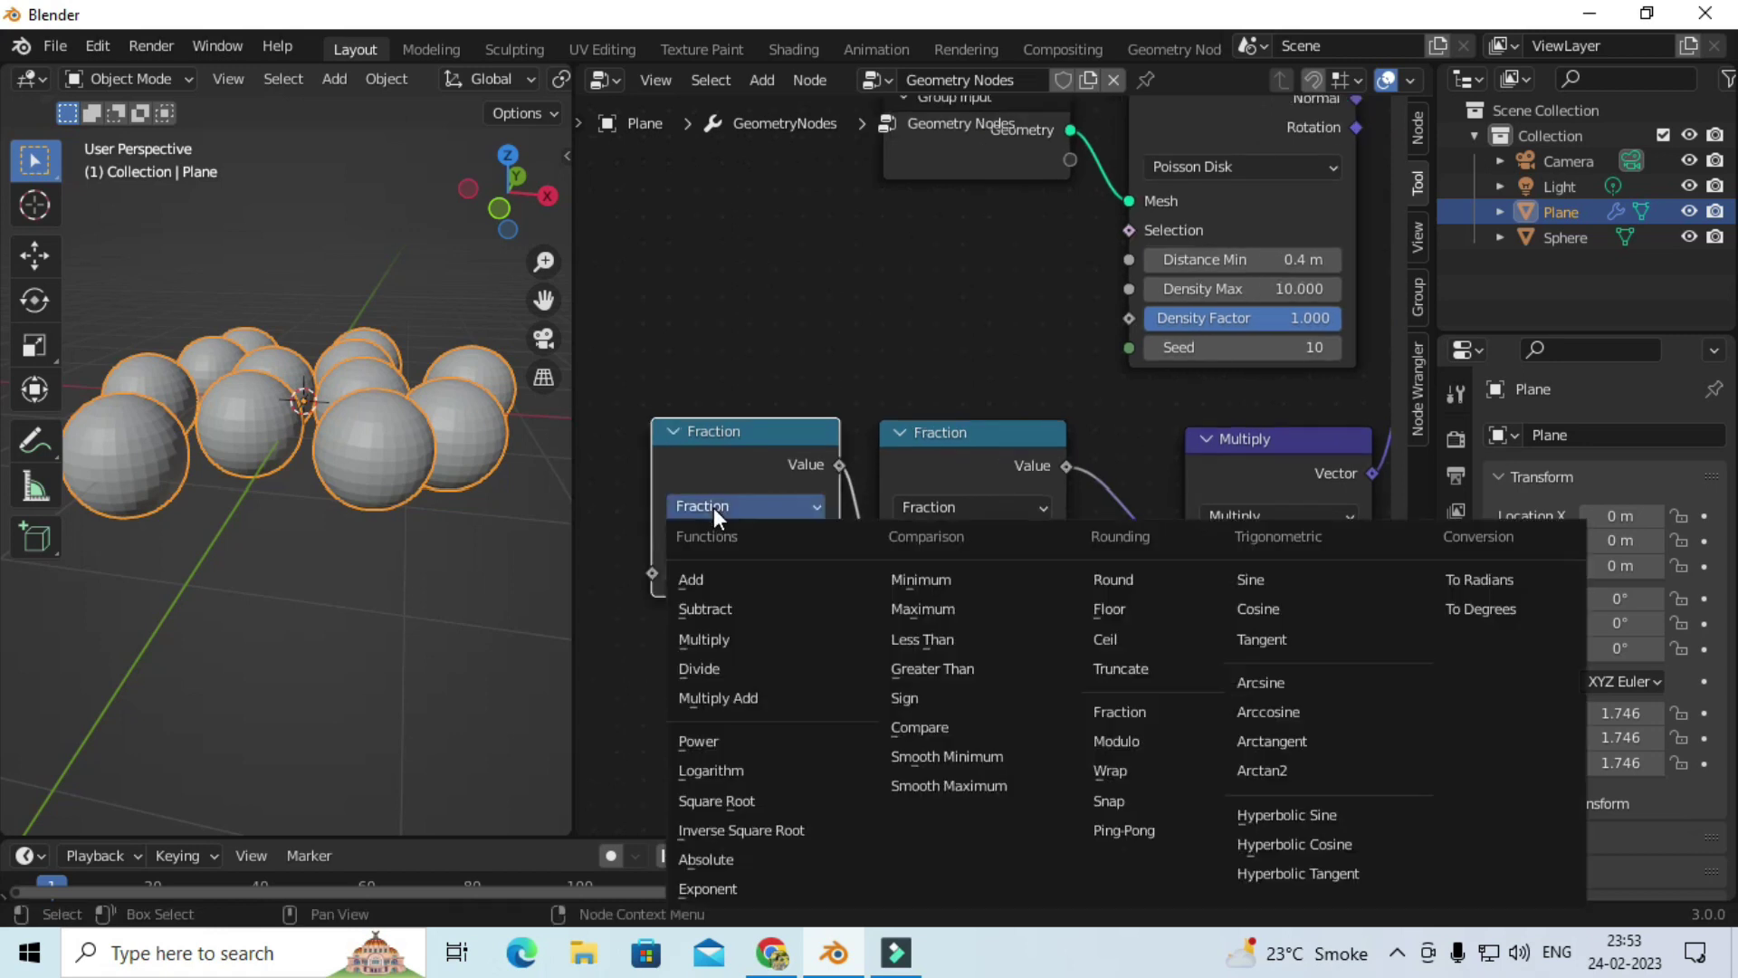
click(714, 580)
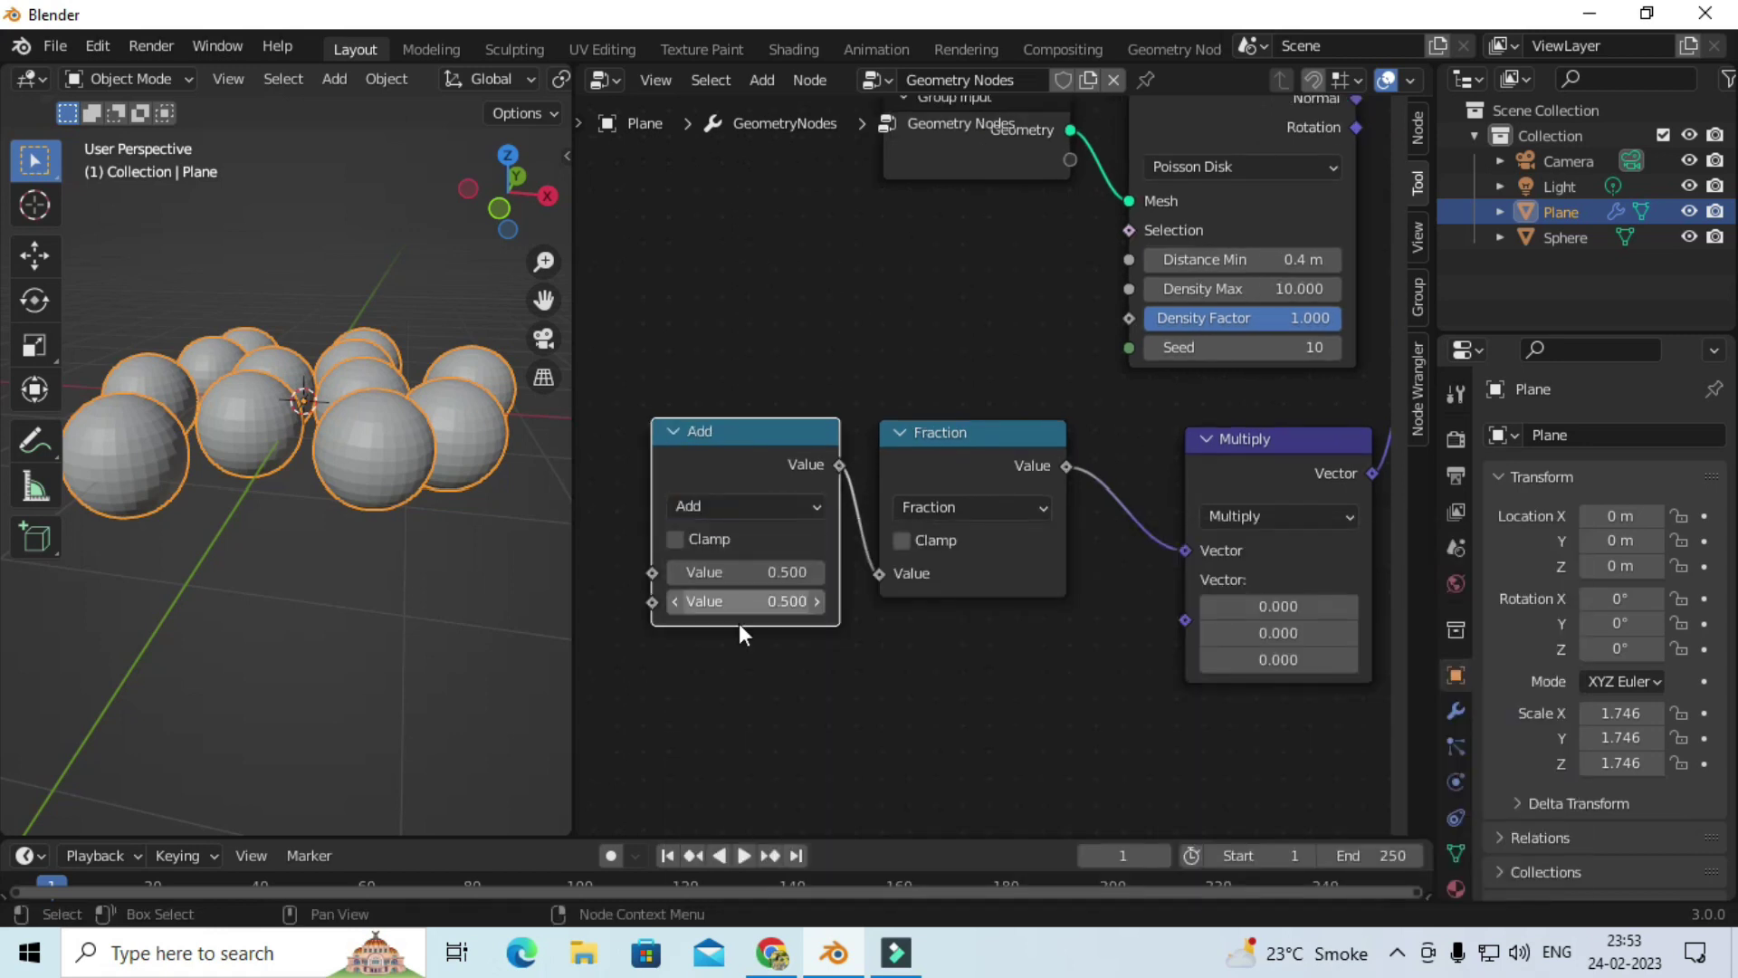
Step: Try different amounts for the Add node's second value, leaving it at 0.500
scroll(841, 638, up, 2)
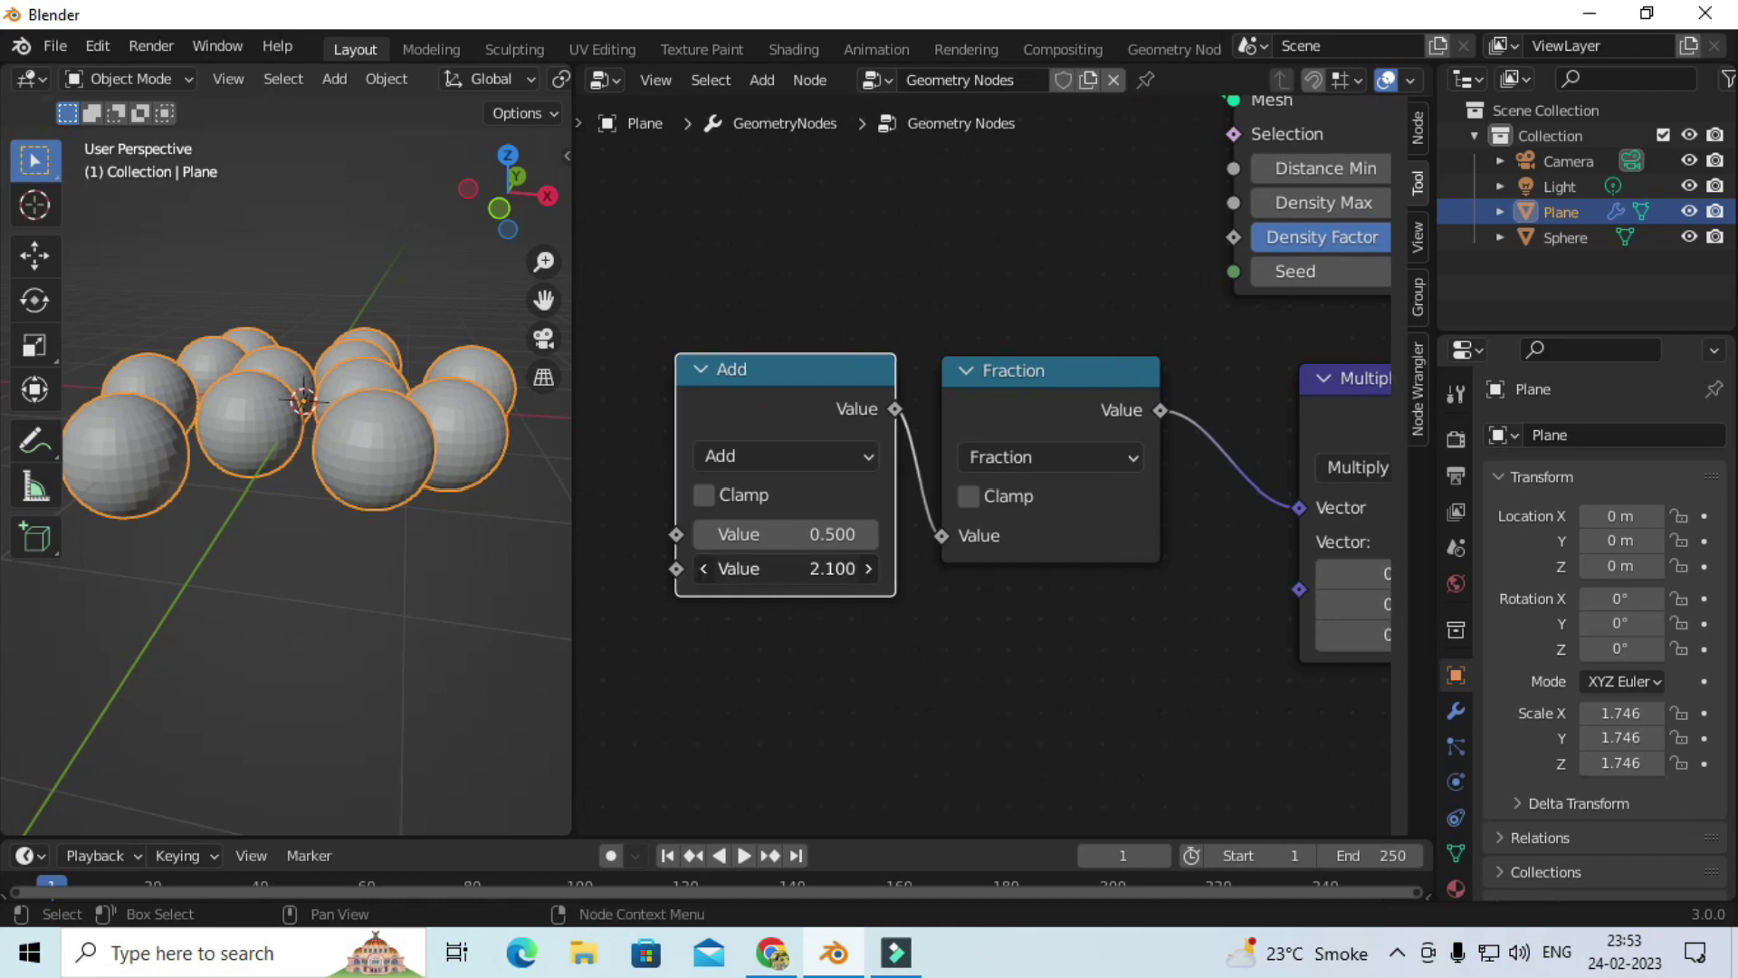
ctrl+scroll(855, 638, right, 2)
ctrl+scroll(970, 640, right, 3)
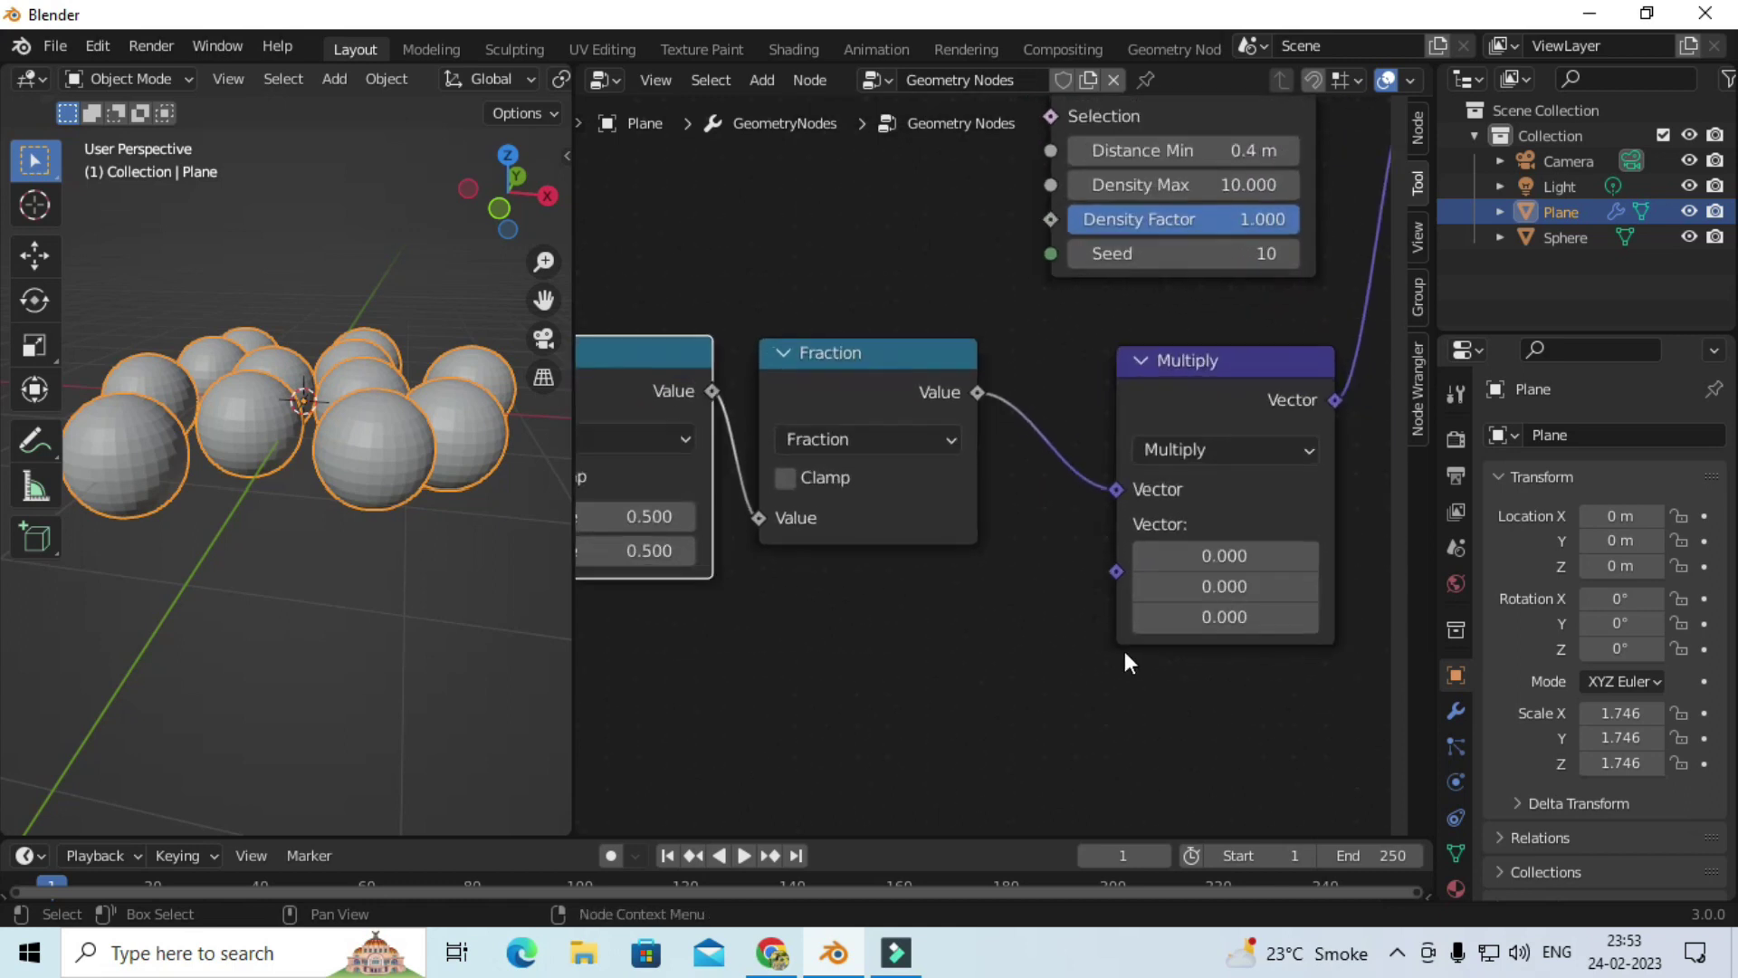
ctrl+scroll(1125, 660, right, 3)
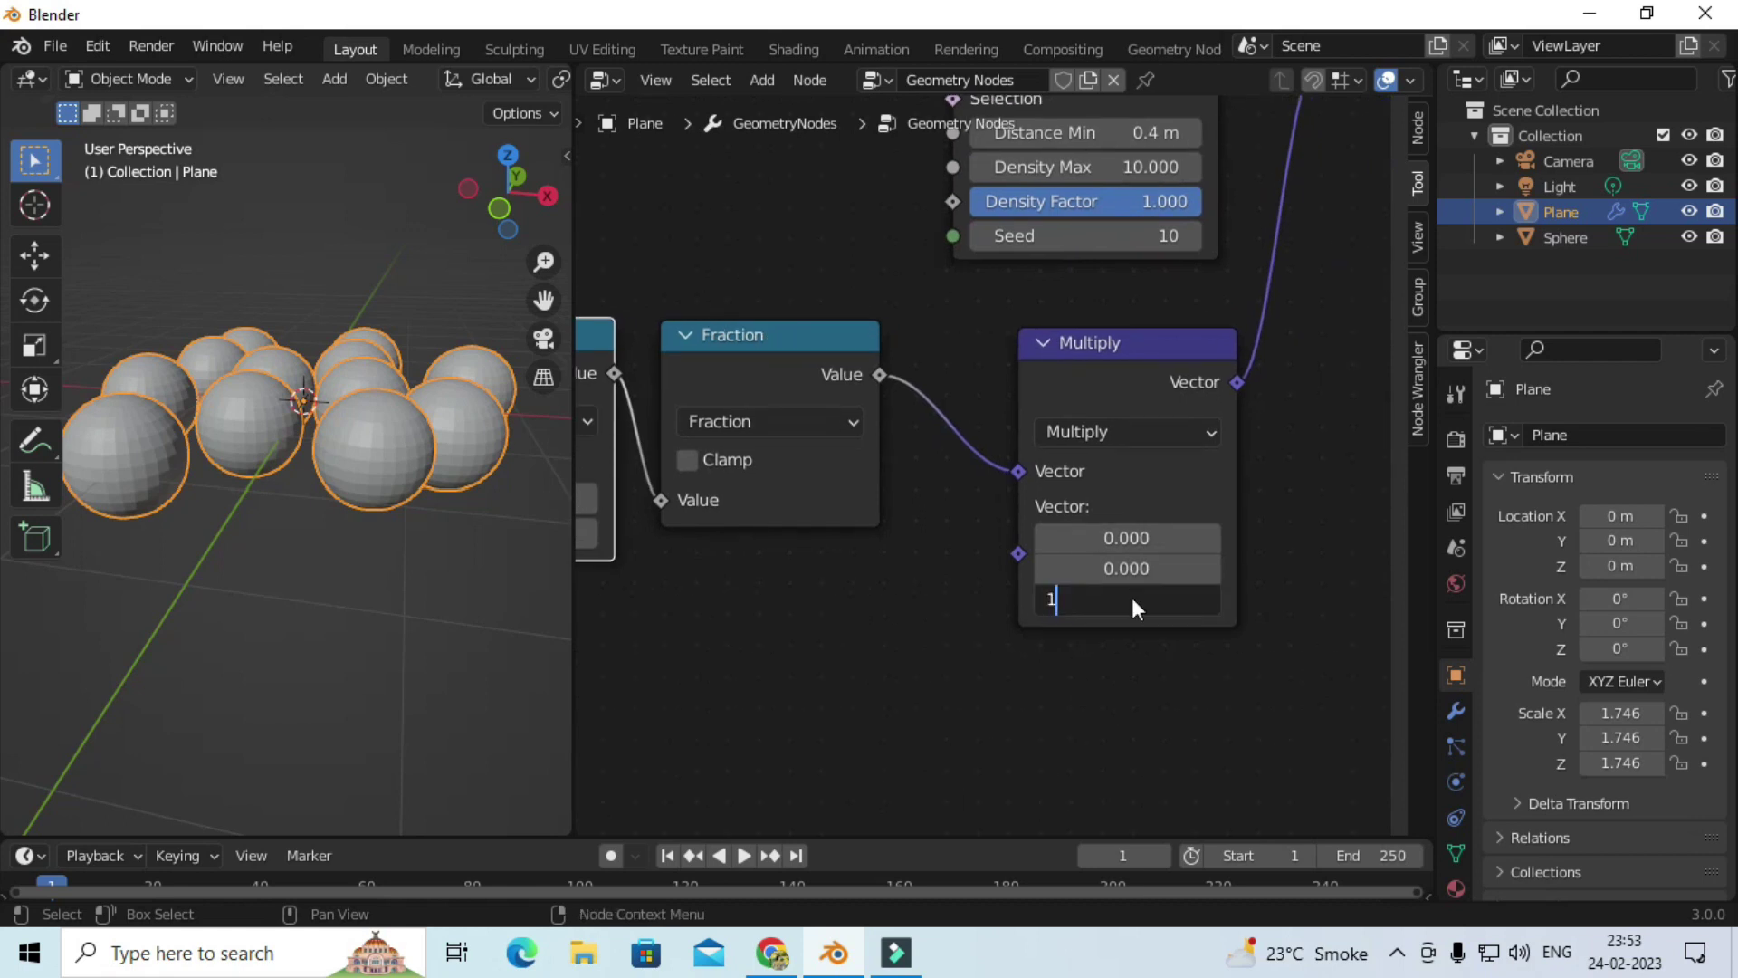
ctrl+scroll(996, 625, left, 2)
ctrl+scroll(905, 633, left, 3)
ctrl+scroll(887, 633, left, 2)
scroll(905, 602, up, 1)
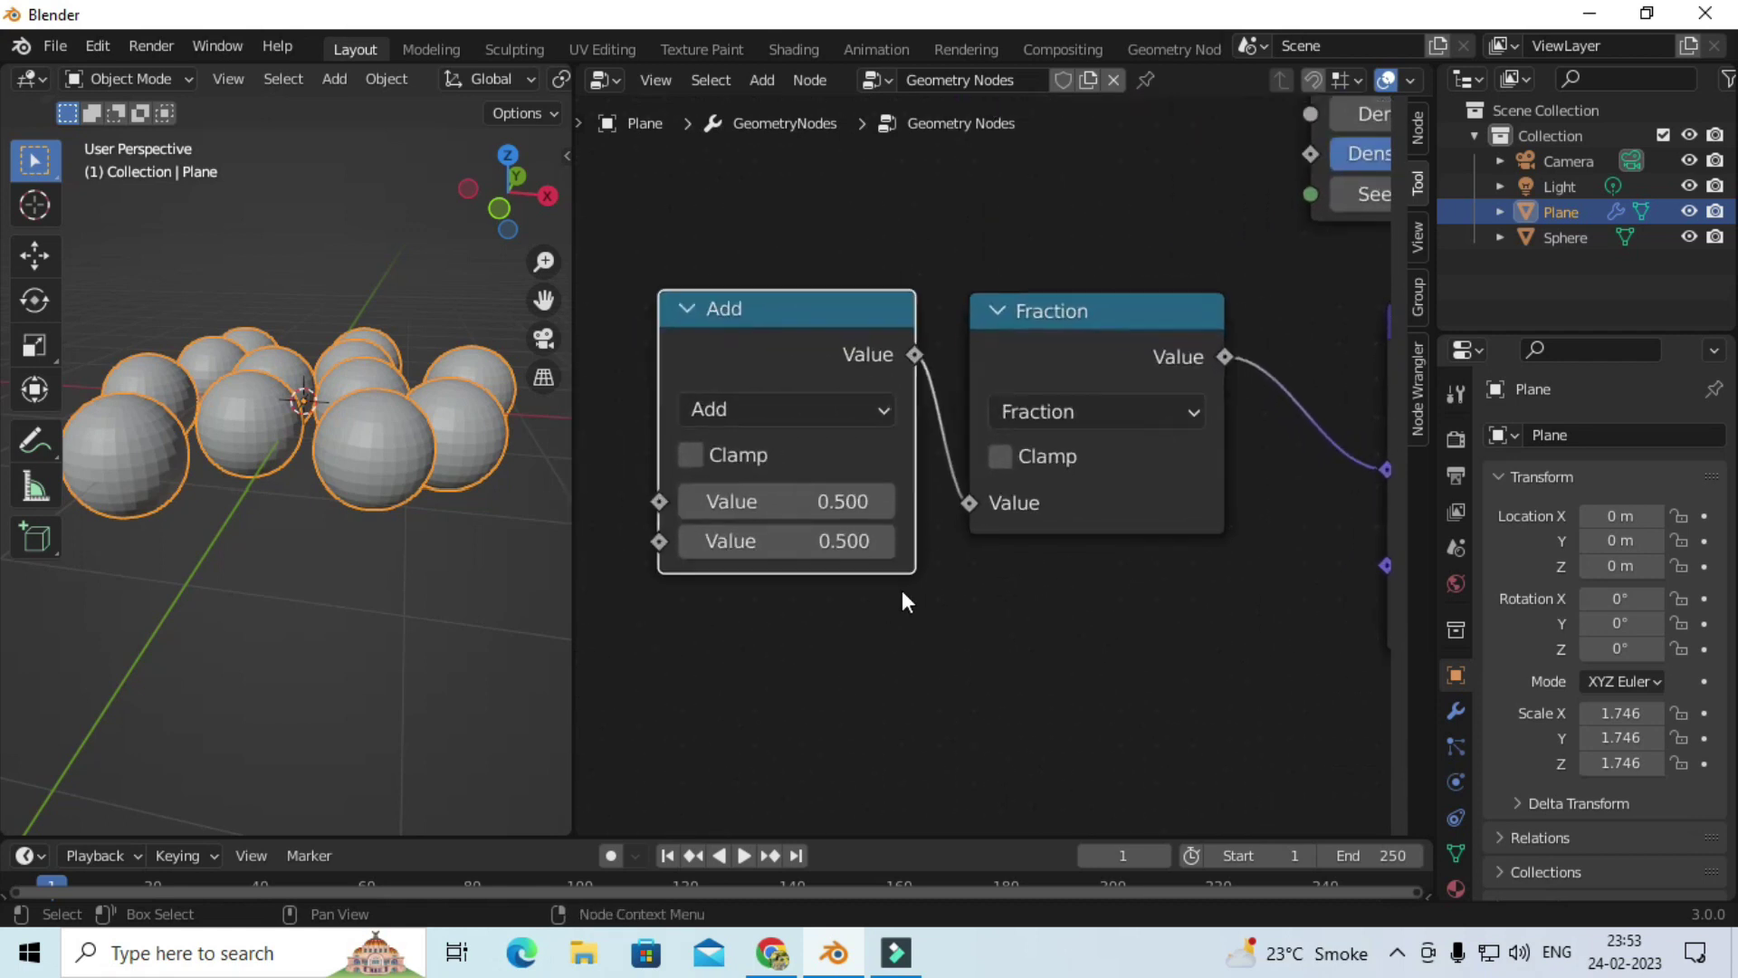
drag(795, 540, 776, 579)
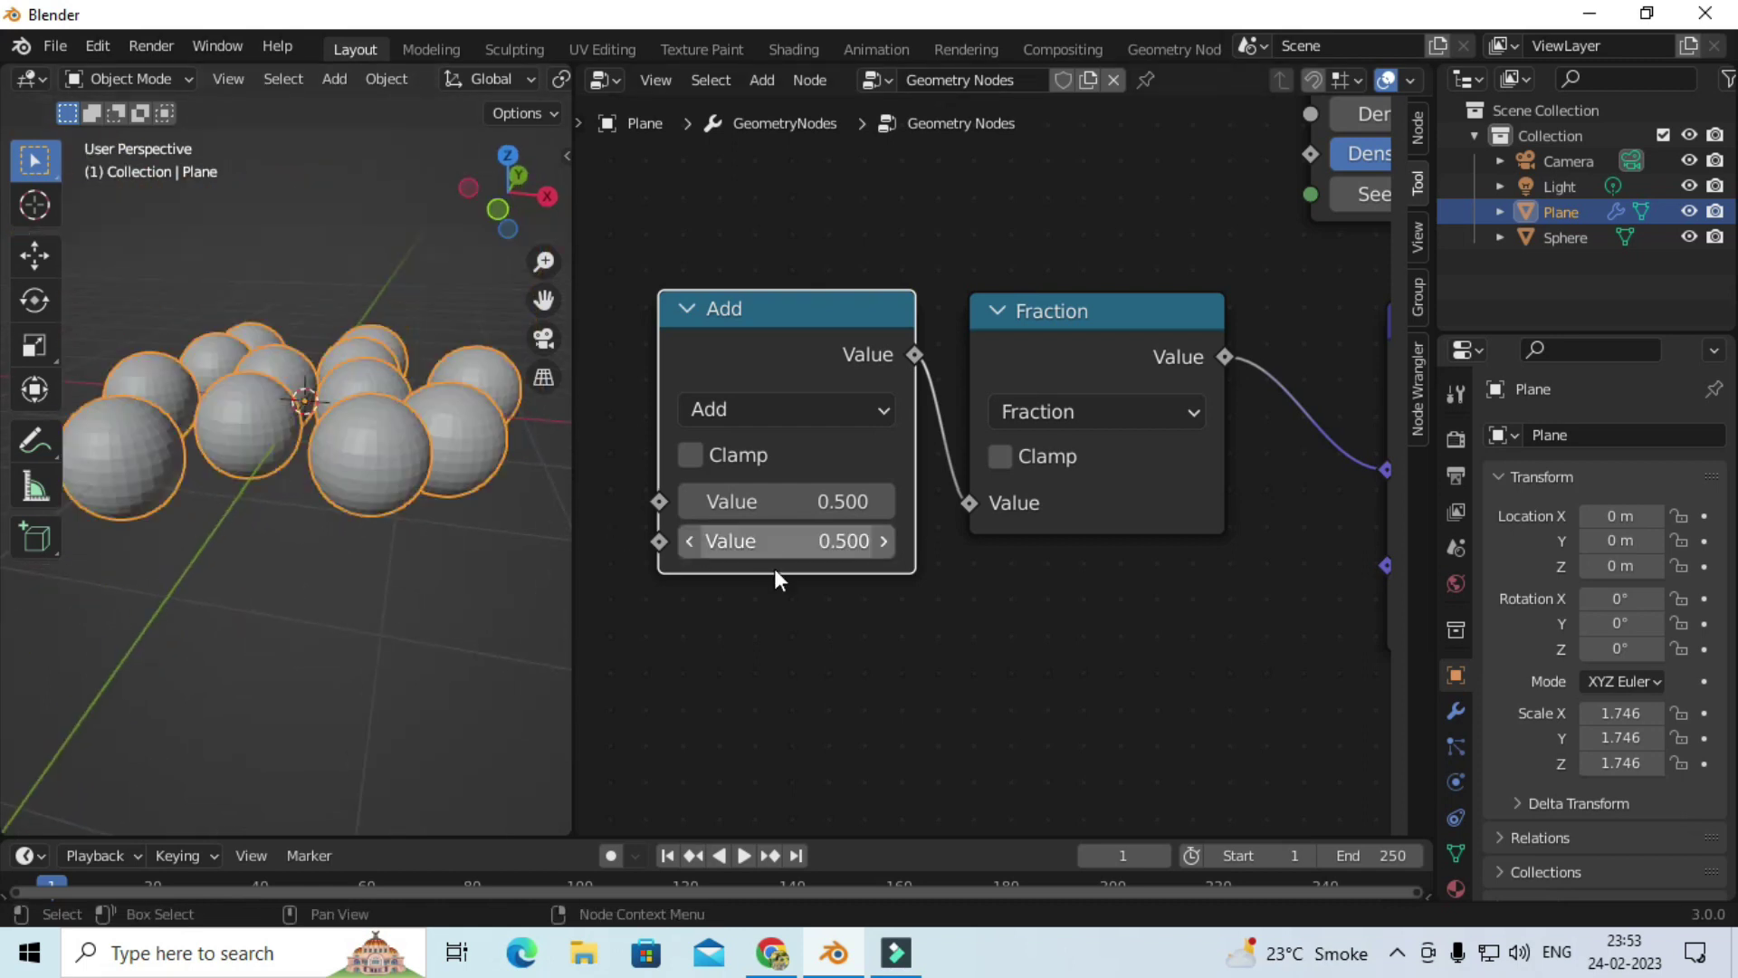
middle_drag(808, 622, 846, 633)
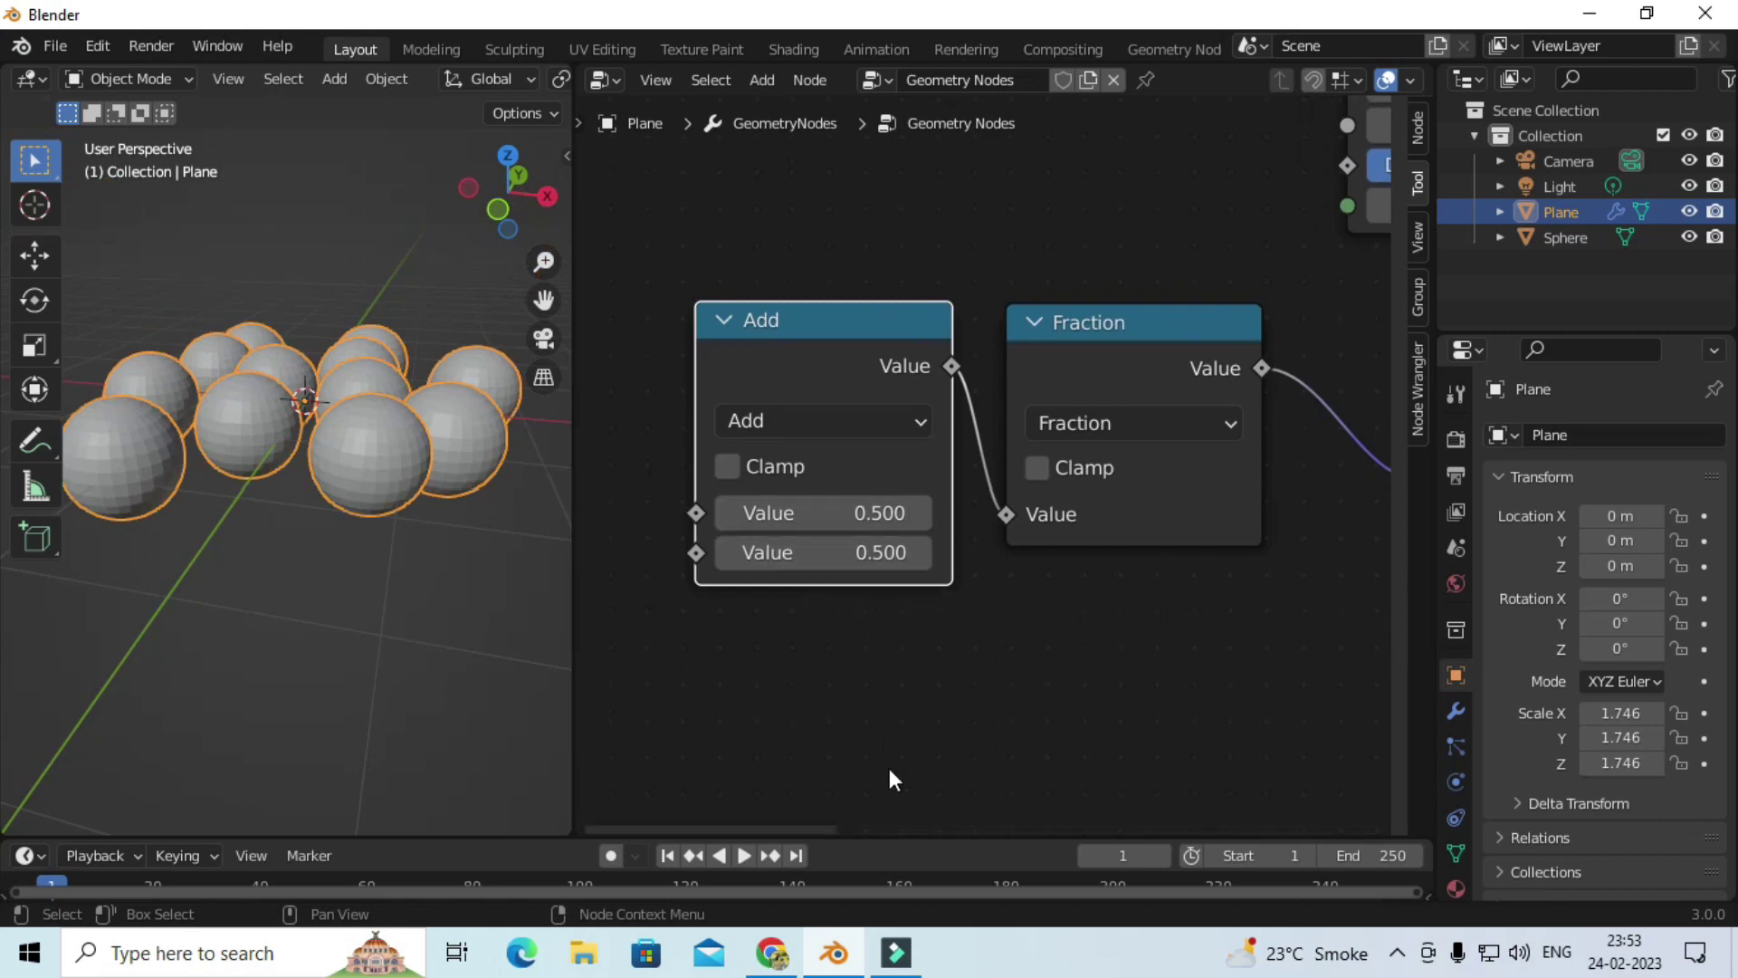
Step: Drive the Add node's second value with the expression #frame/24
drag(892, 837, 922, 726)
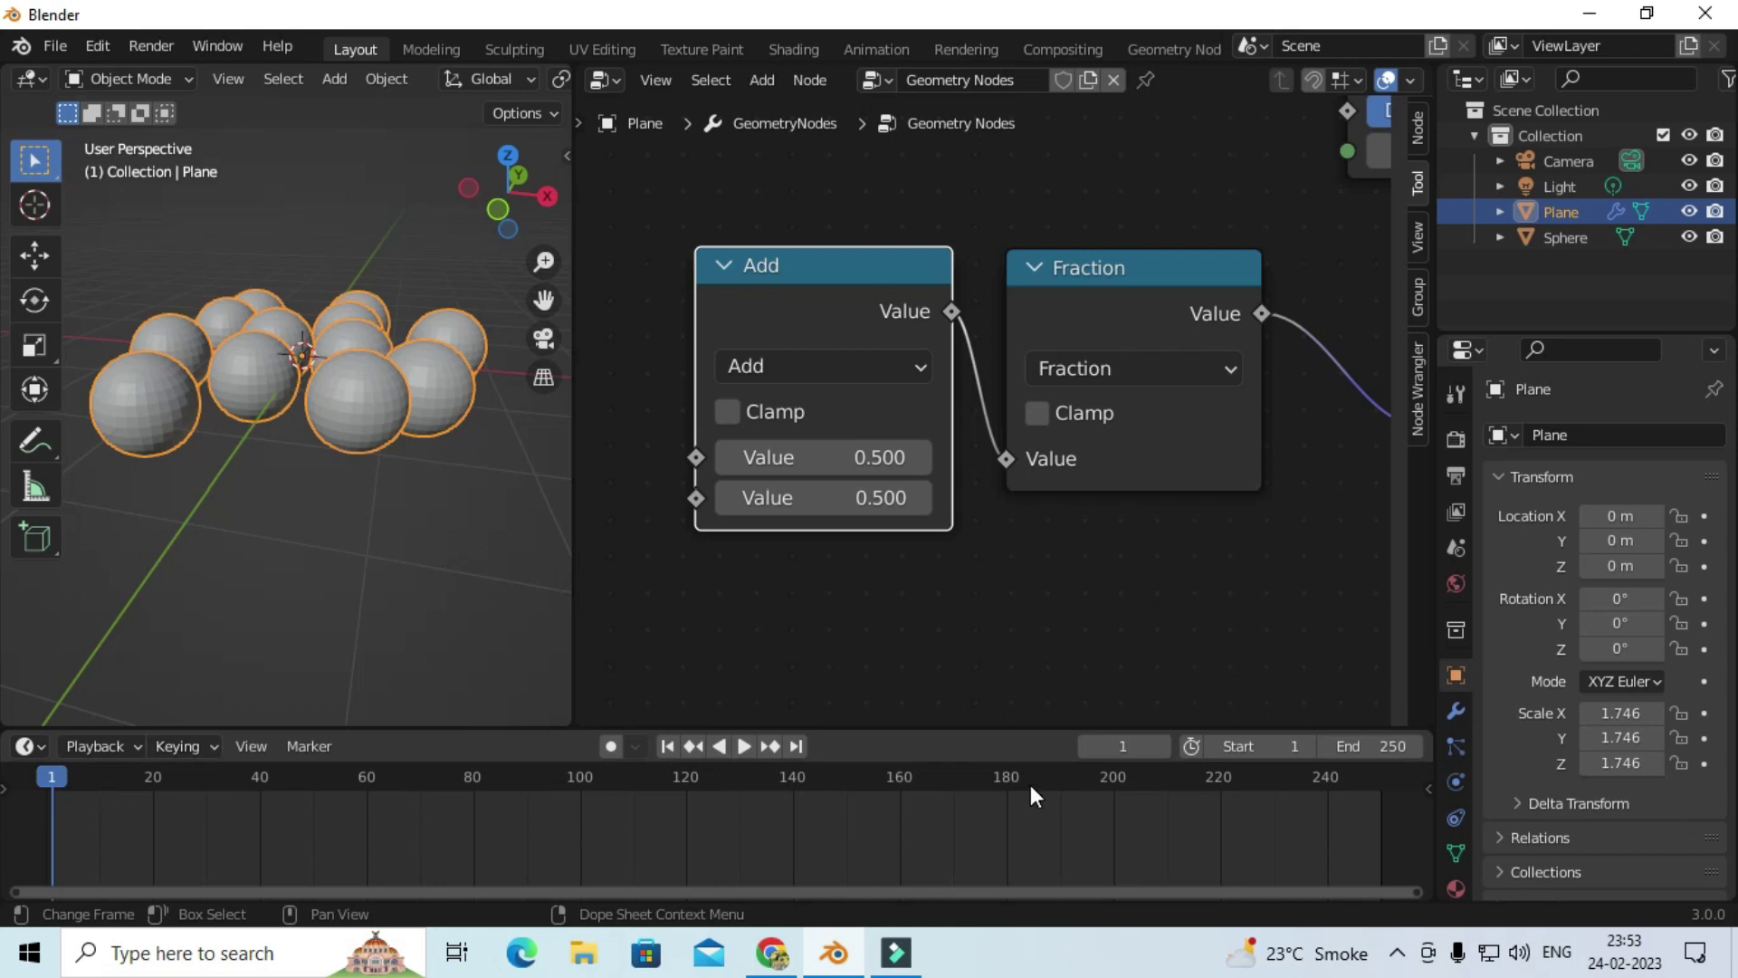
click(873, 499)
text(#frame/24)
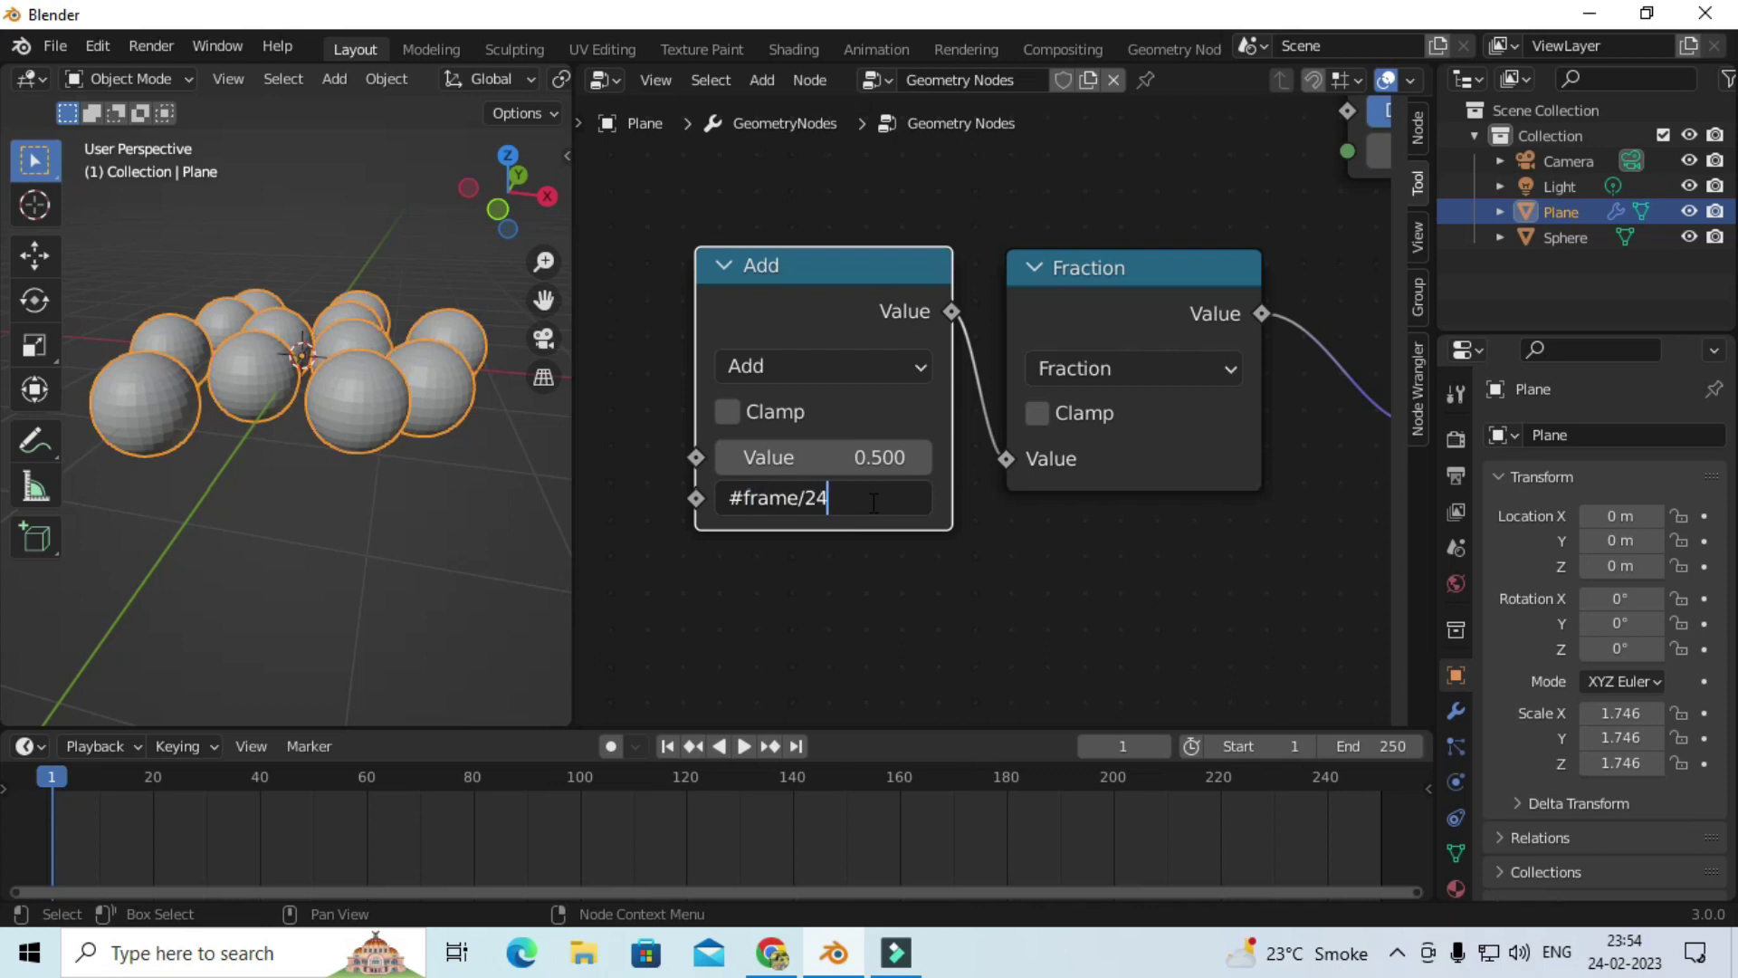
key(Return)
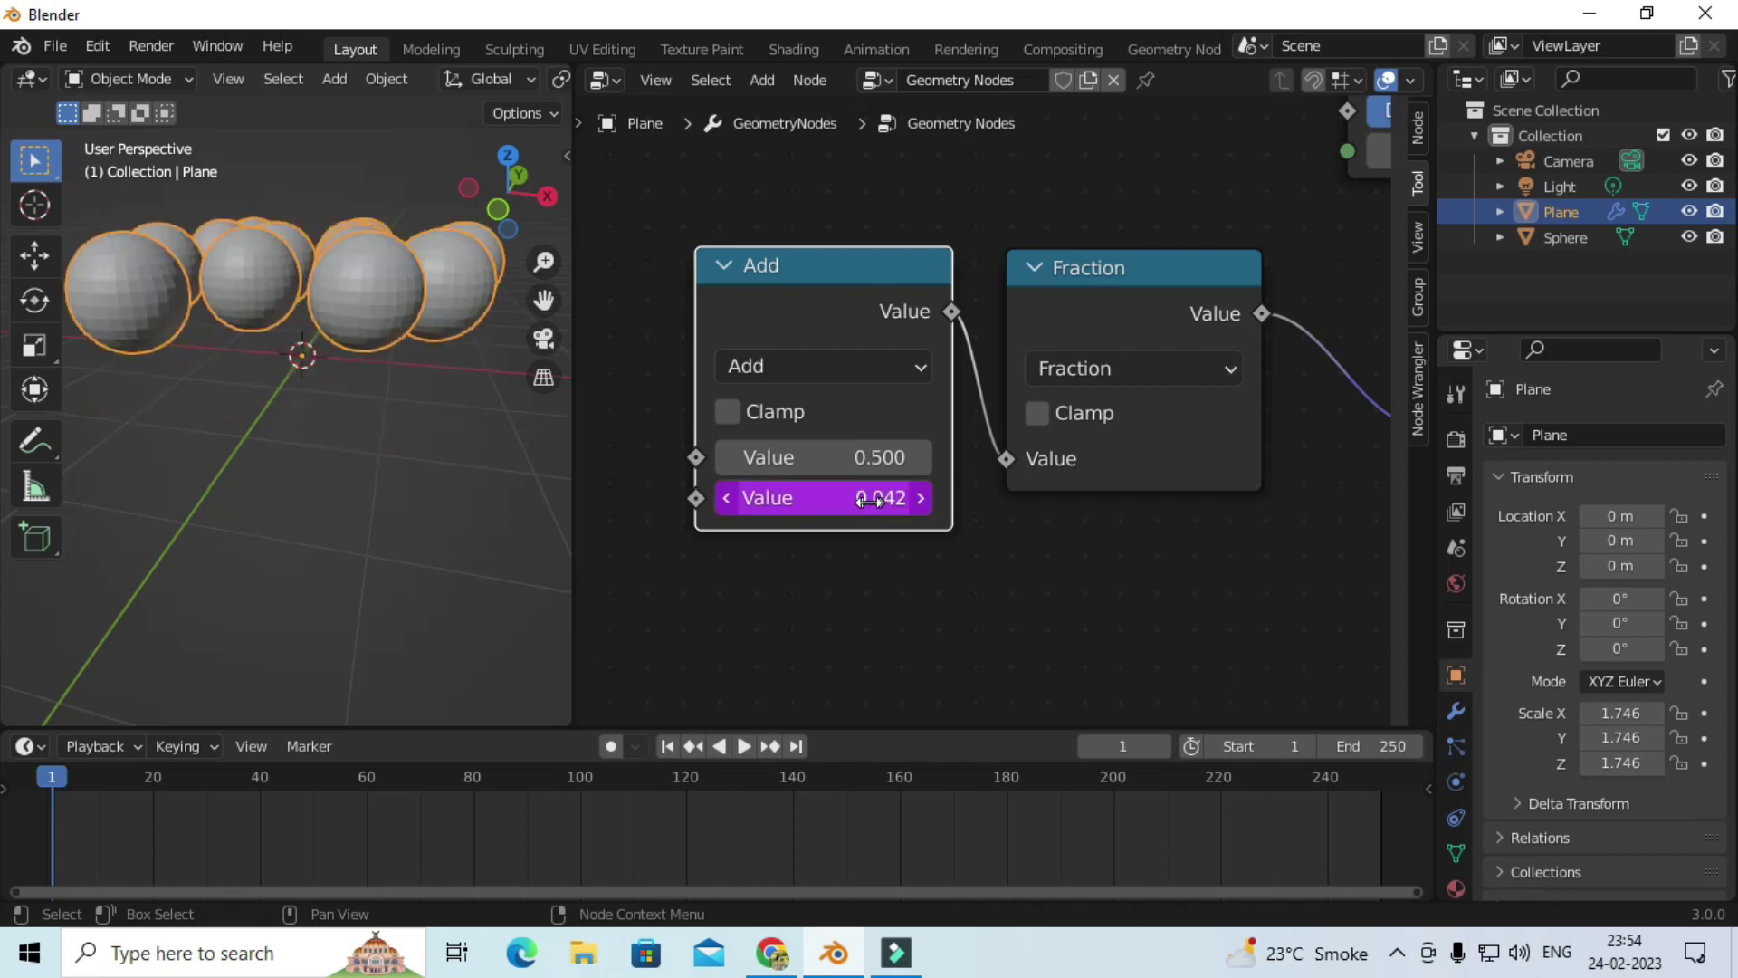
Step: Play the animation, orbiting to watch the spheres move, then stop playback
key(space)
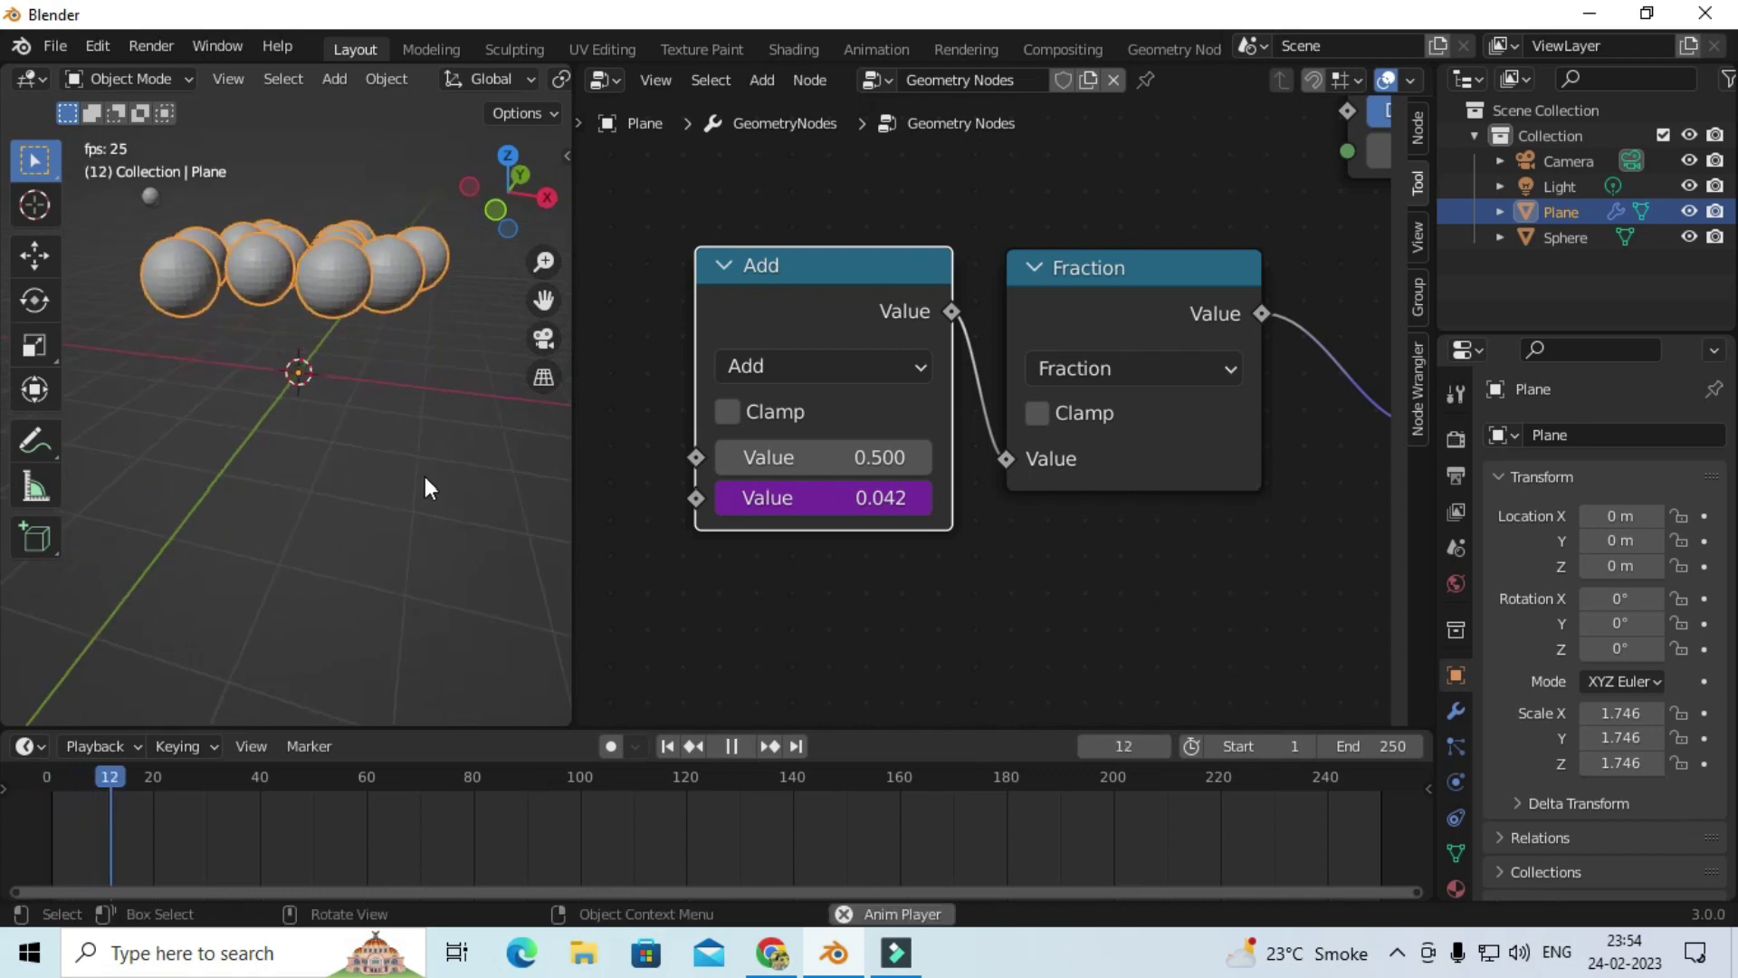
scroll(810, 610, down, 1)
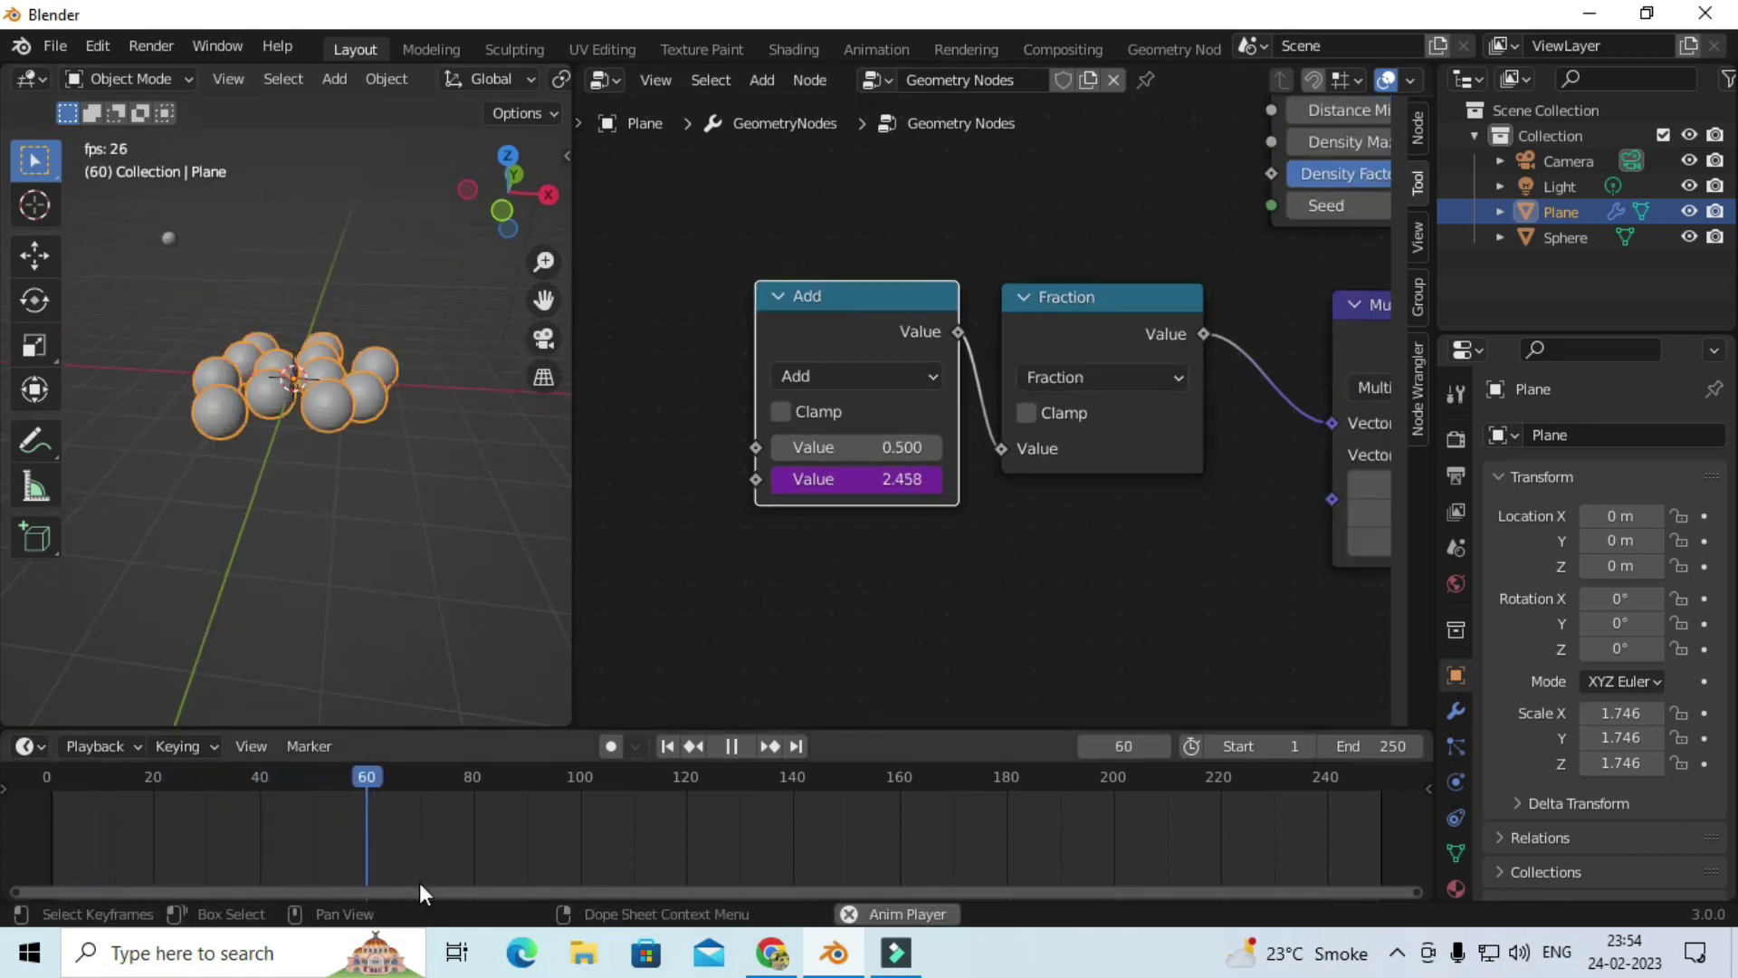
scroll(818, 498, up, 1)
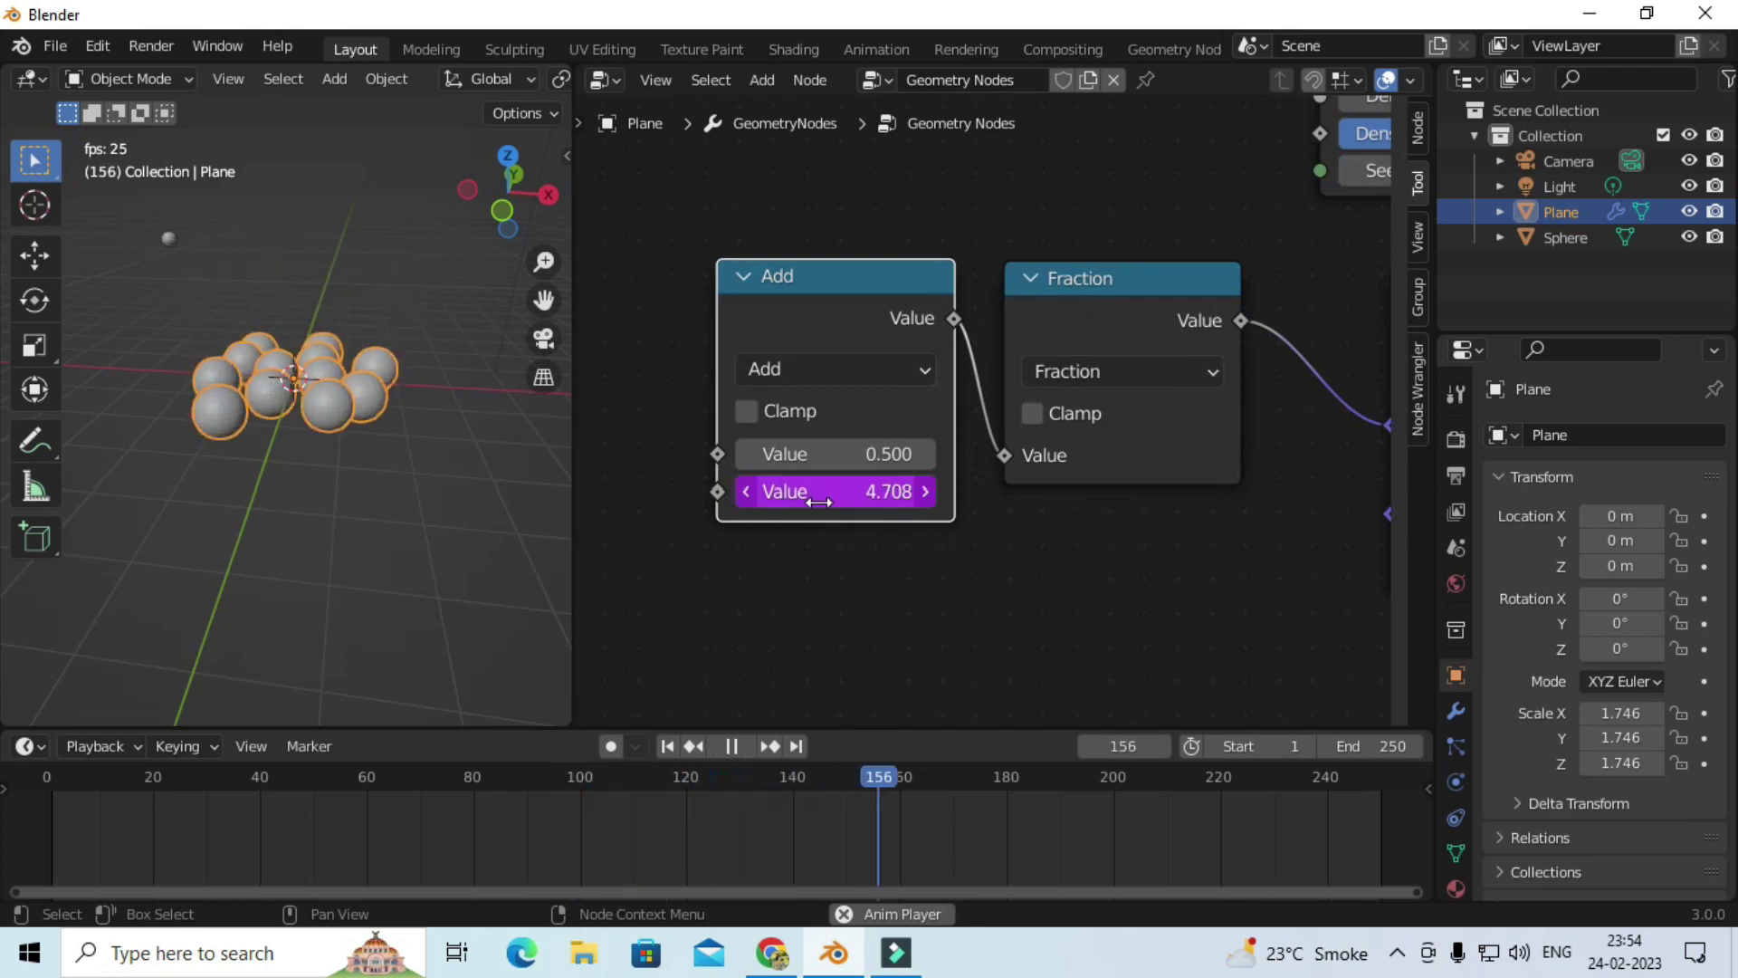
scroll(833, 556, down, 1)
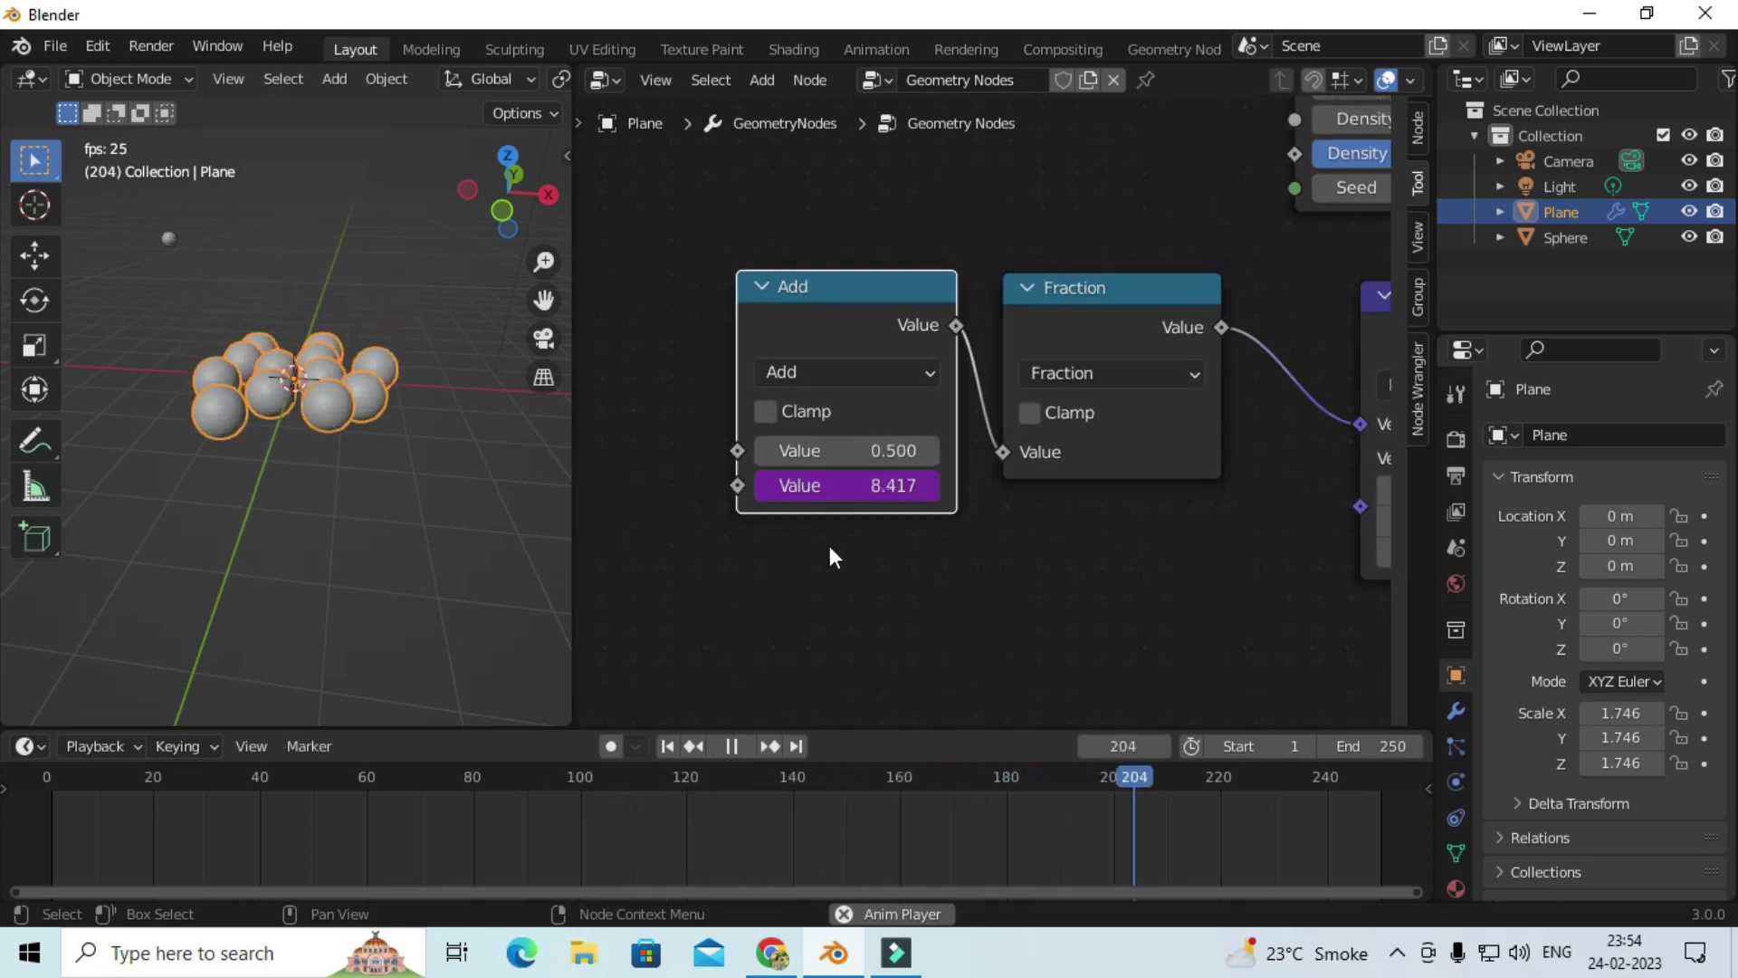
mouse_move(475, 454)
middle_down()
mouse_move(393, 500)
mouse_move(316, 329)
middle_up()
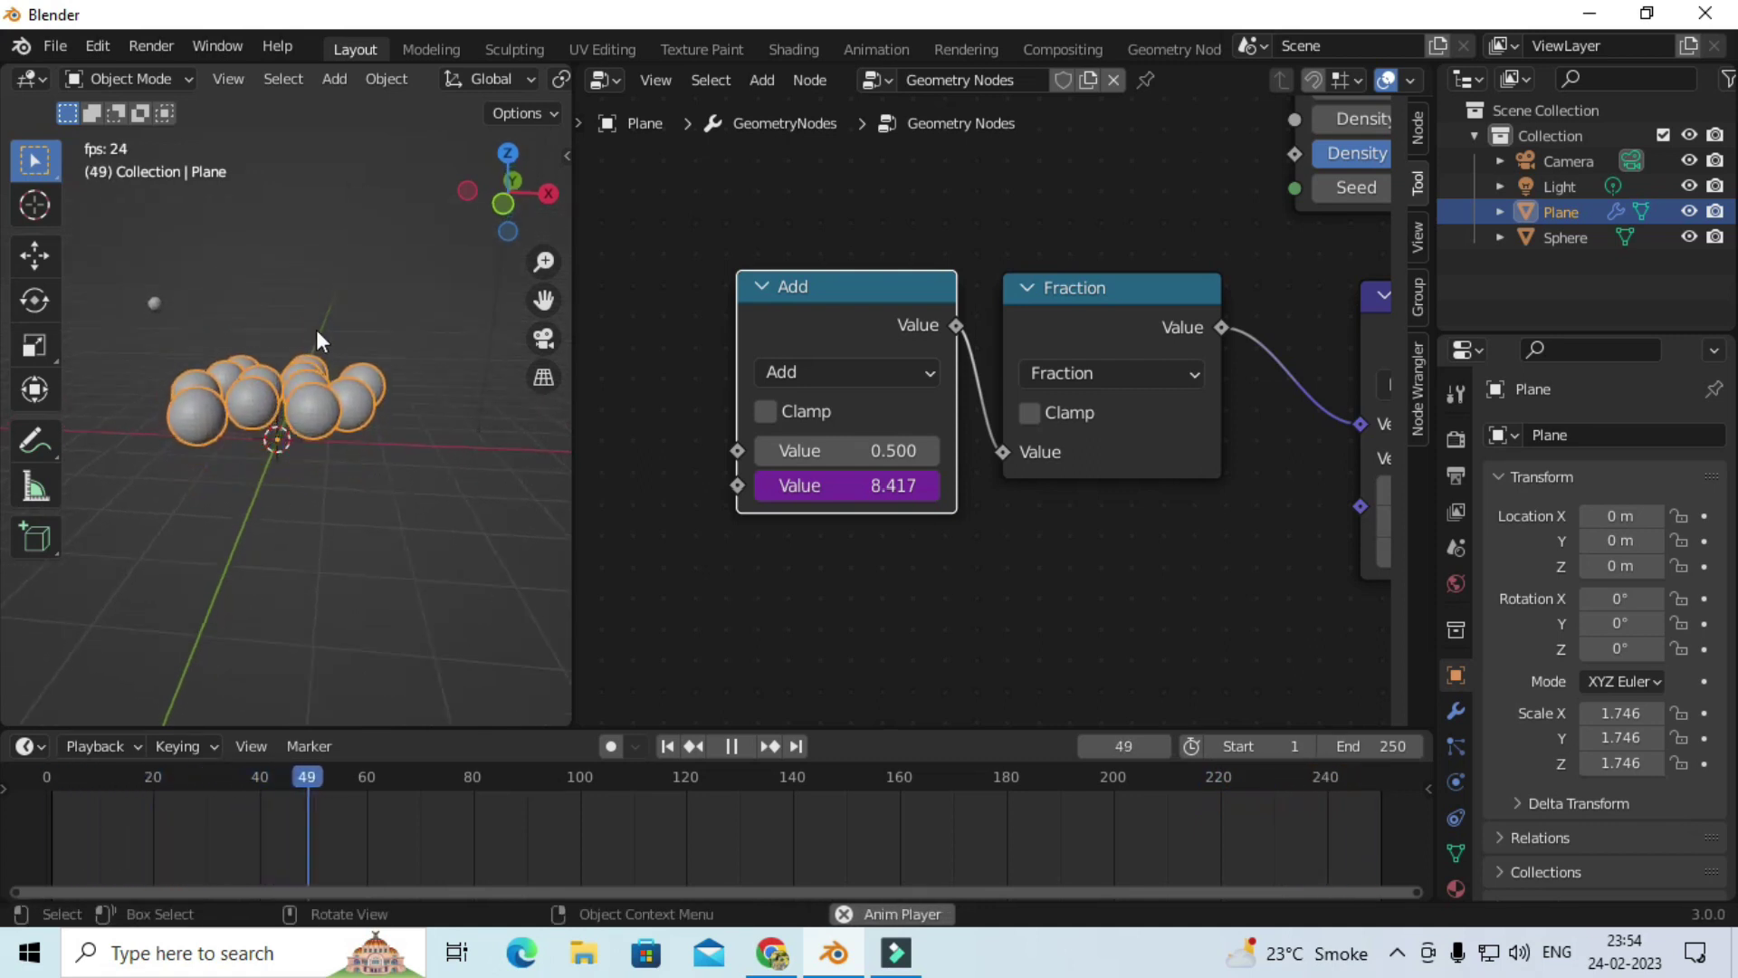
key(space)
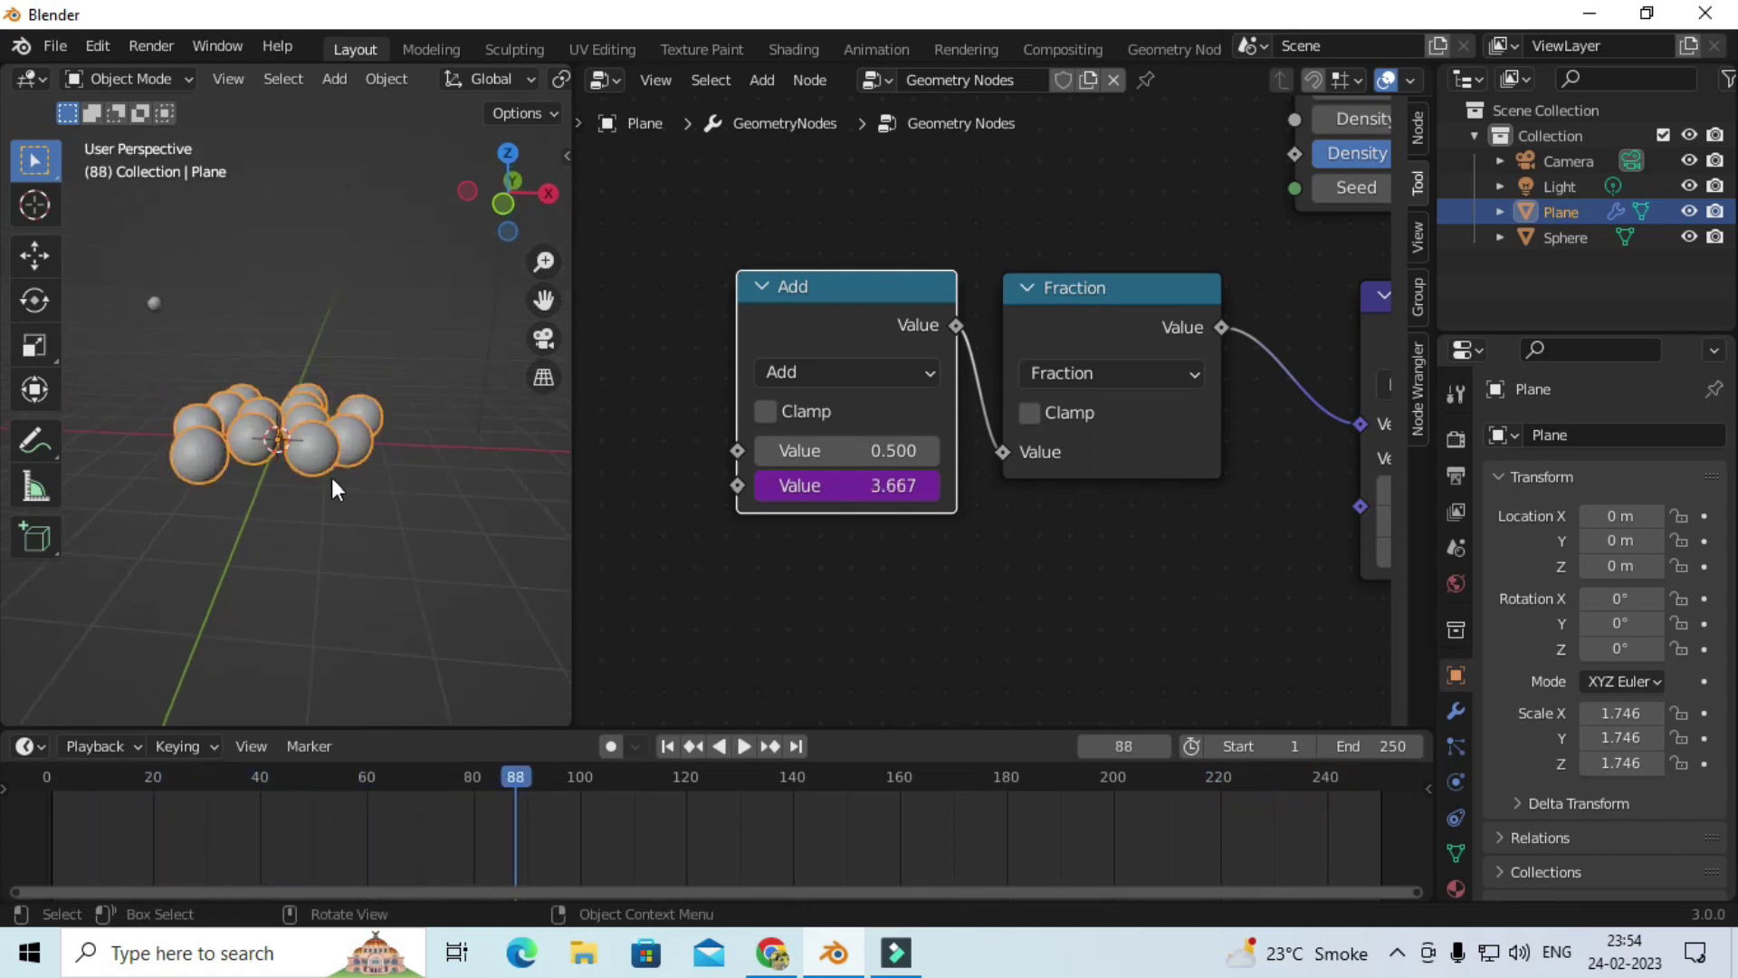
scroll(905, 579, right, 2)
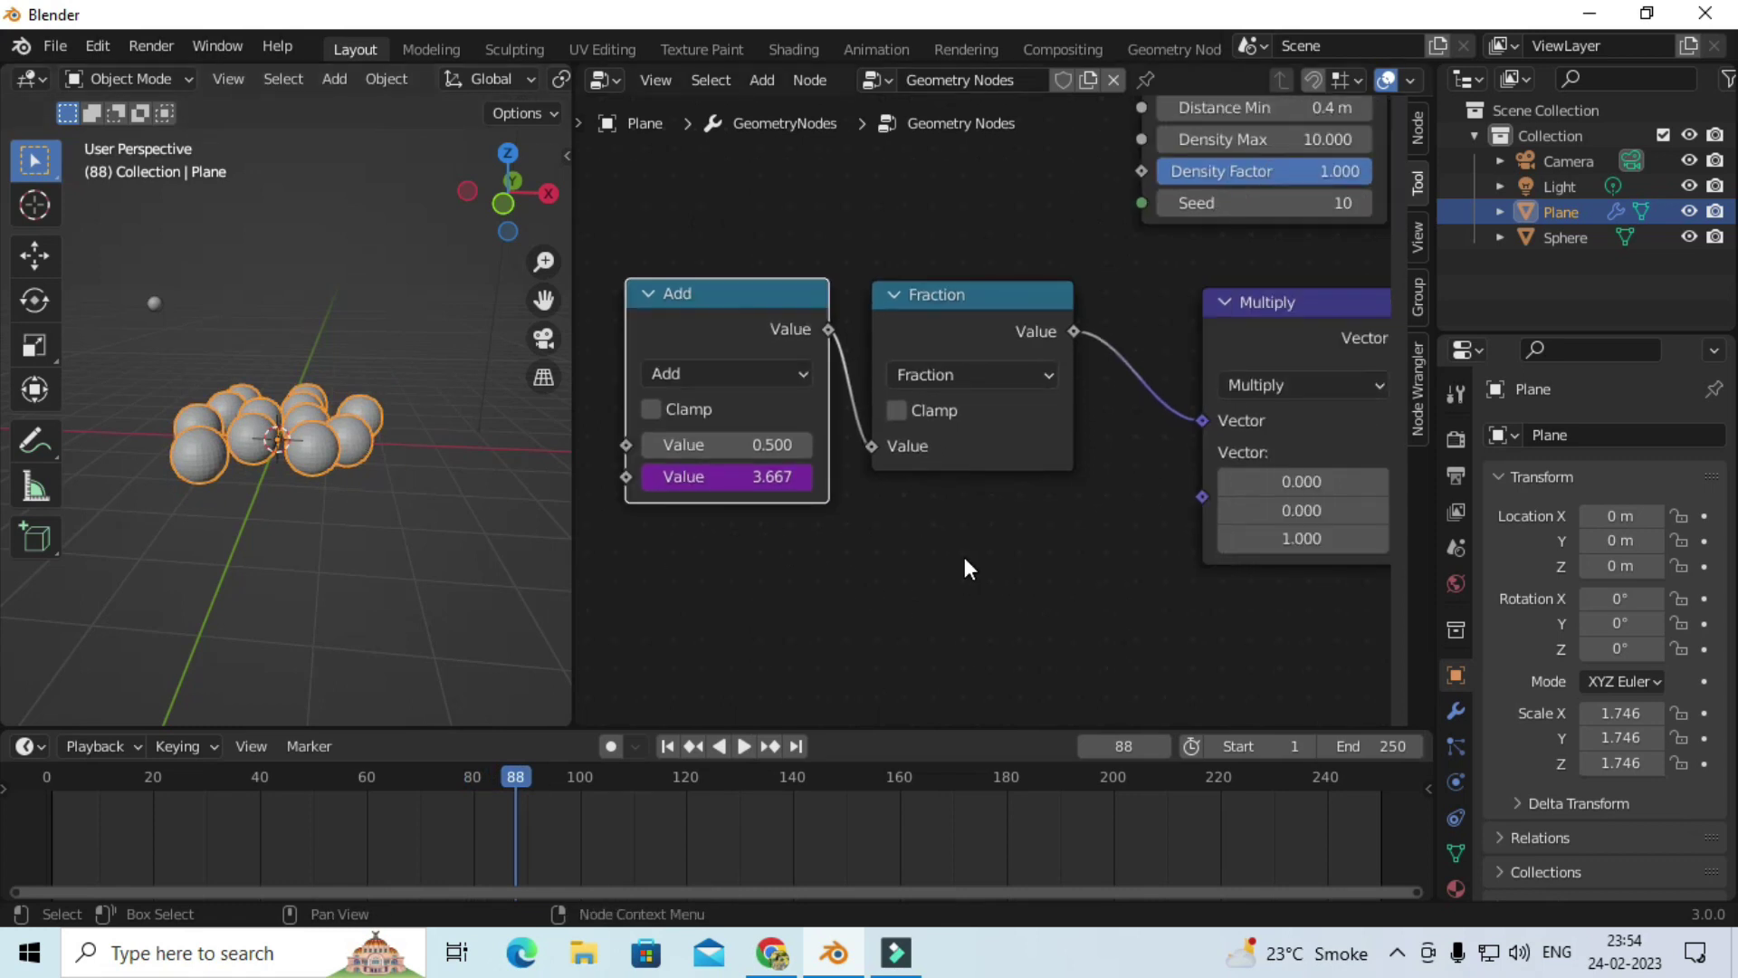
Step: Insert a Float Curve node on the link between Fraction and Multiply
click(765, 89)
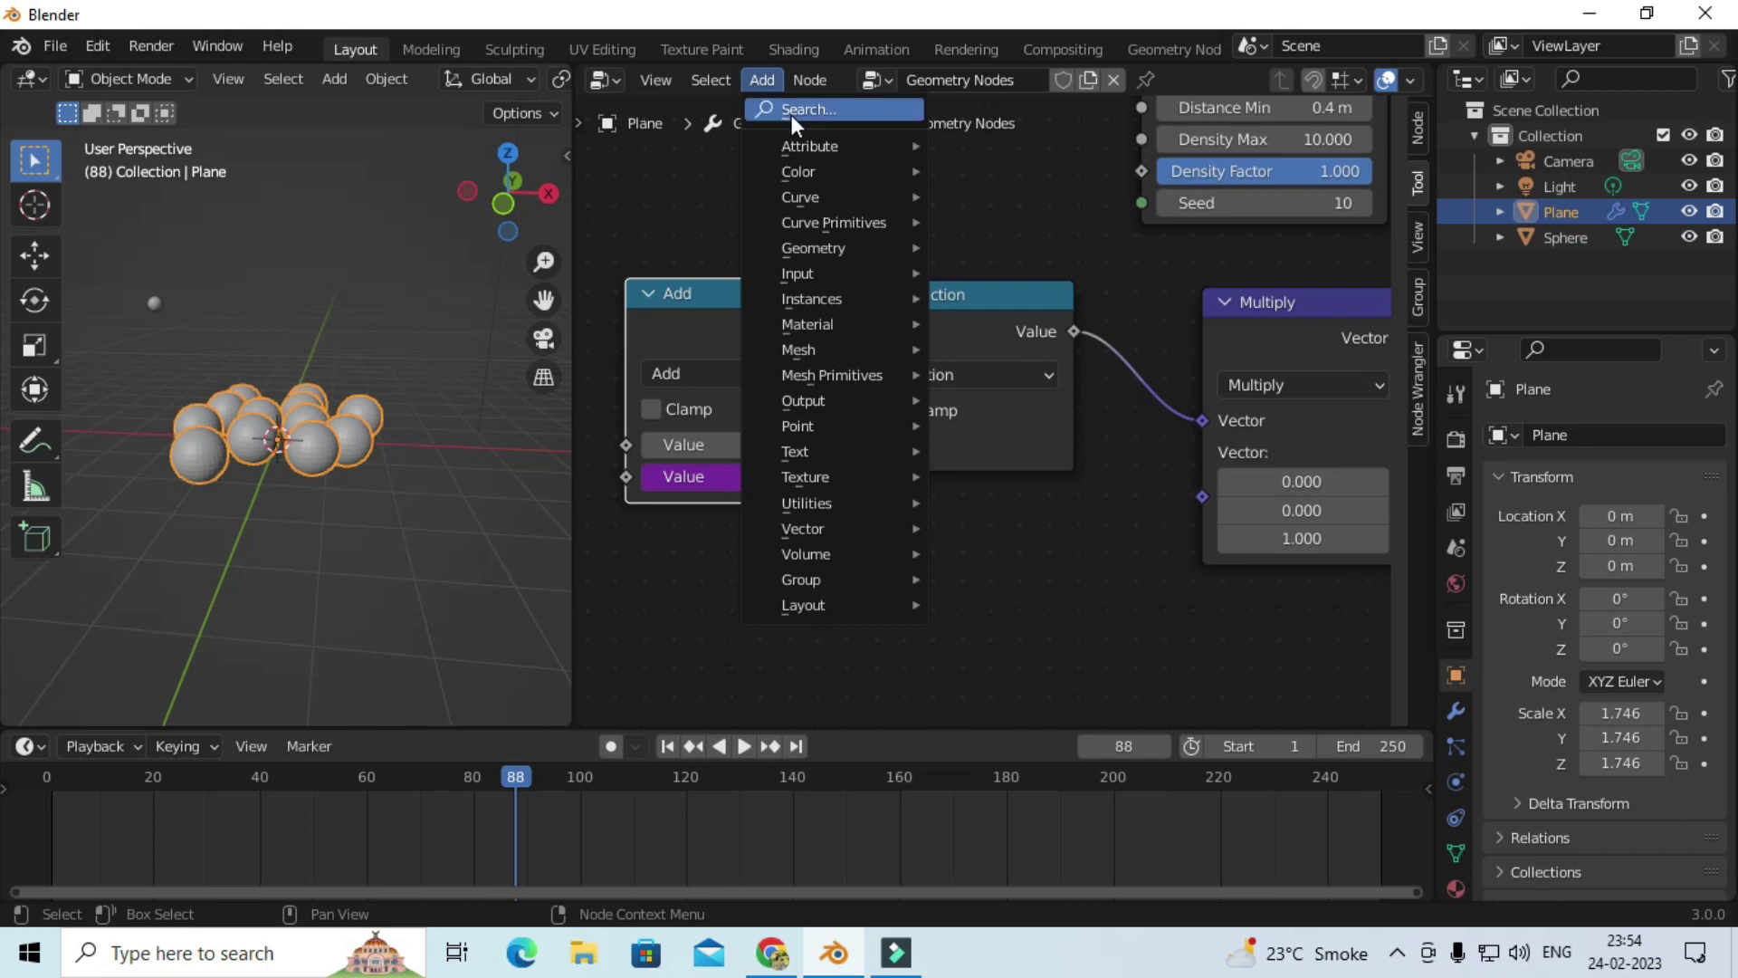
click(791, 116)
text(flo)
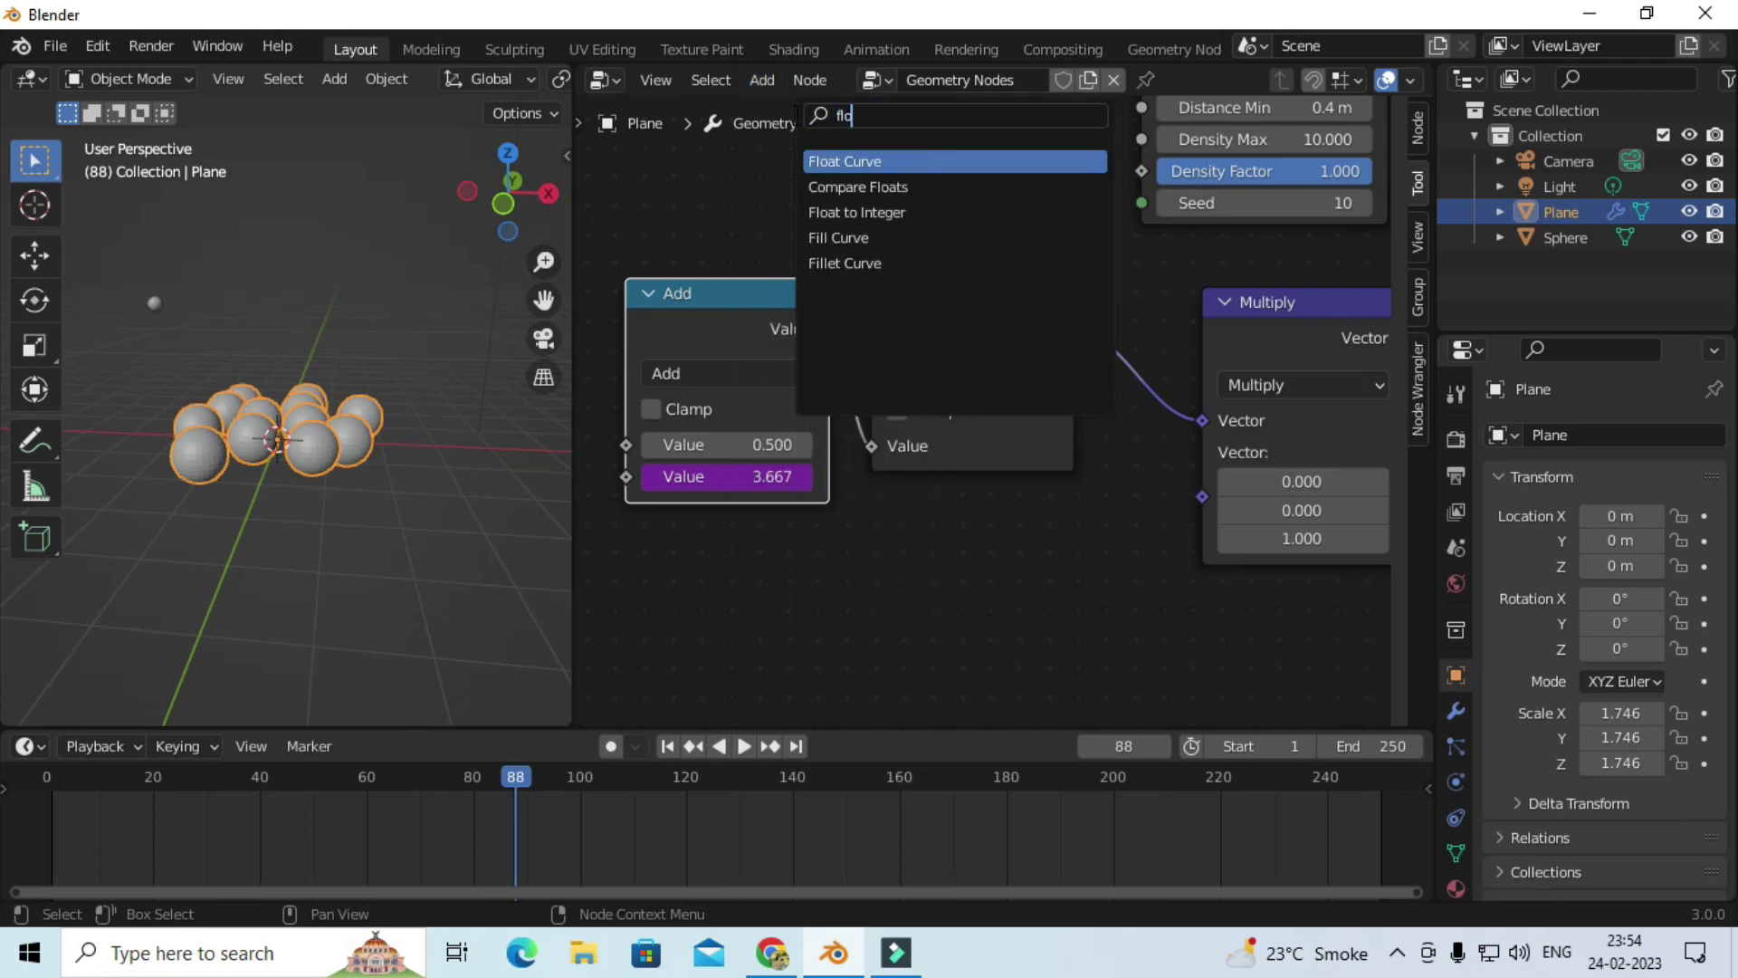
click(845, 160)
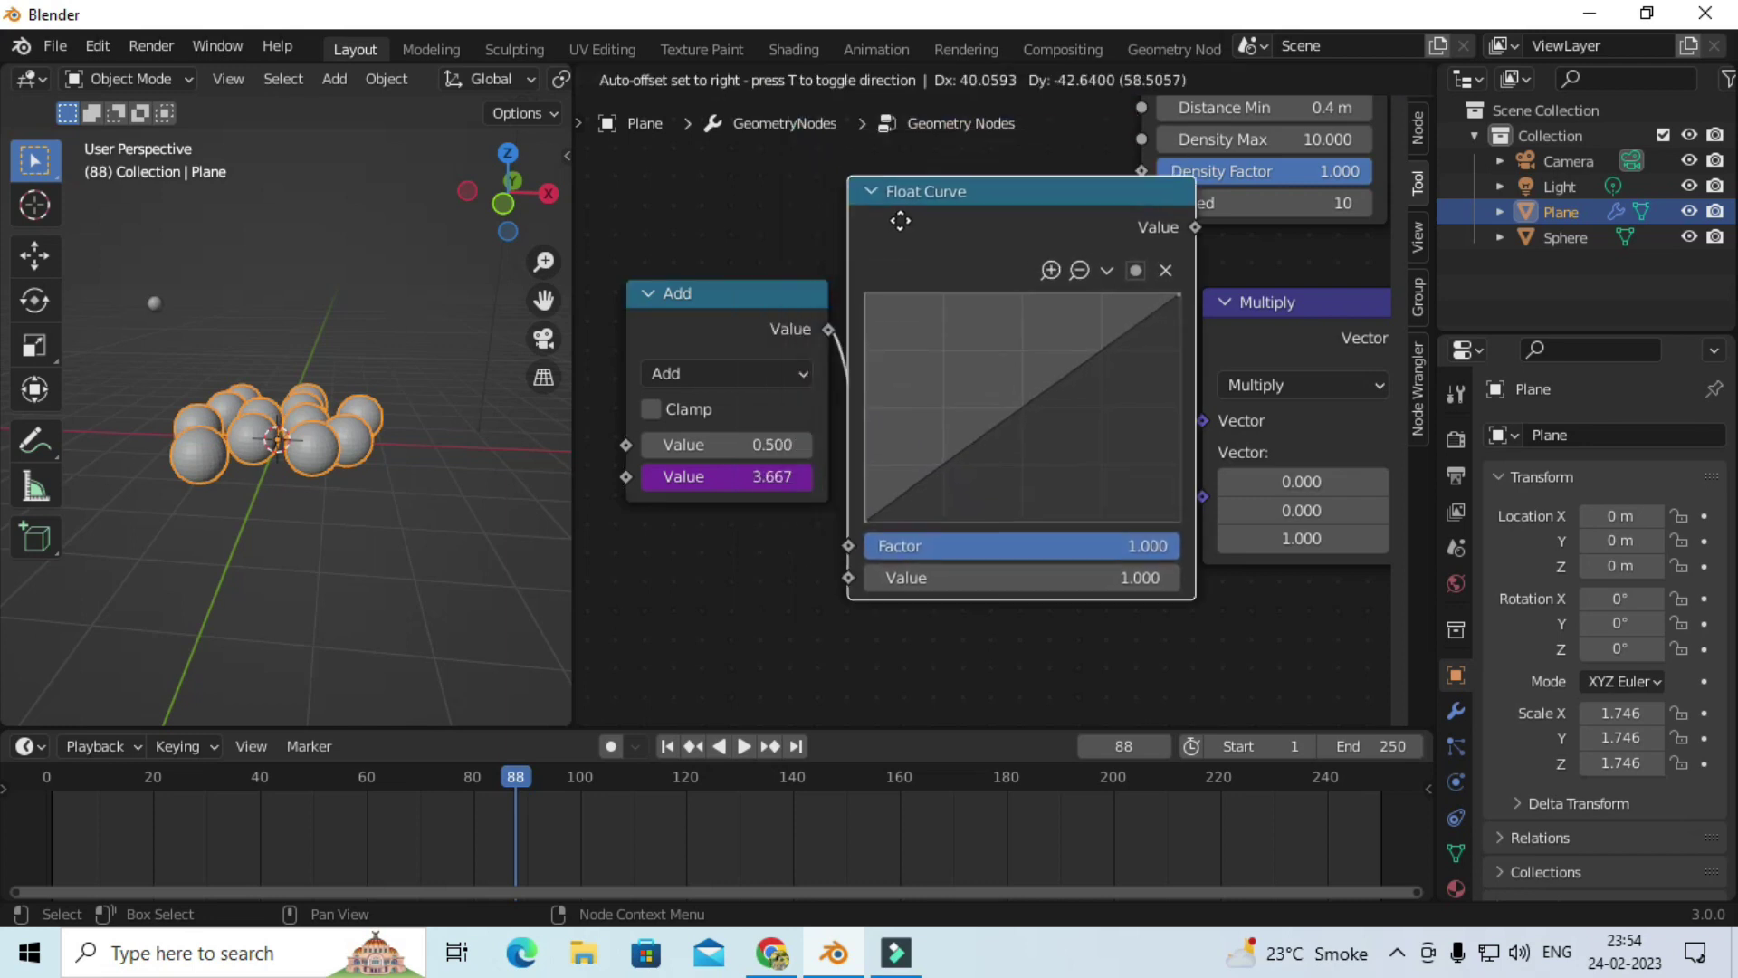
click(957, 262)
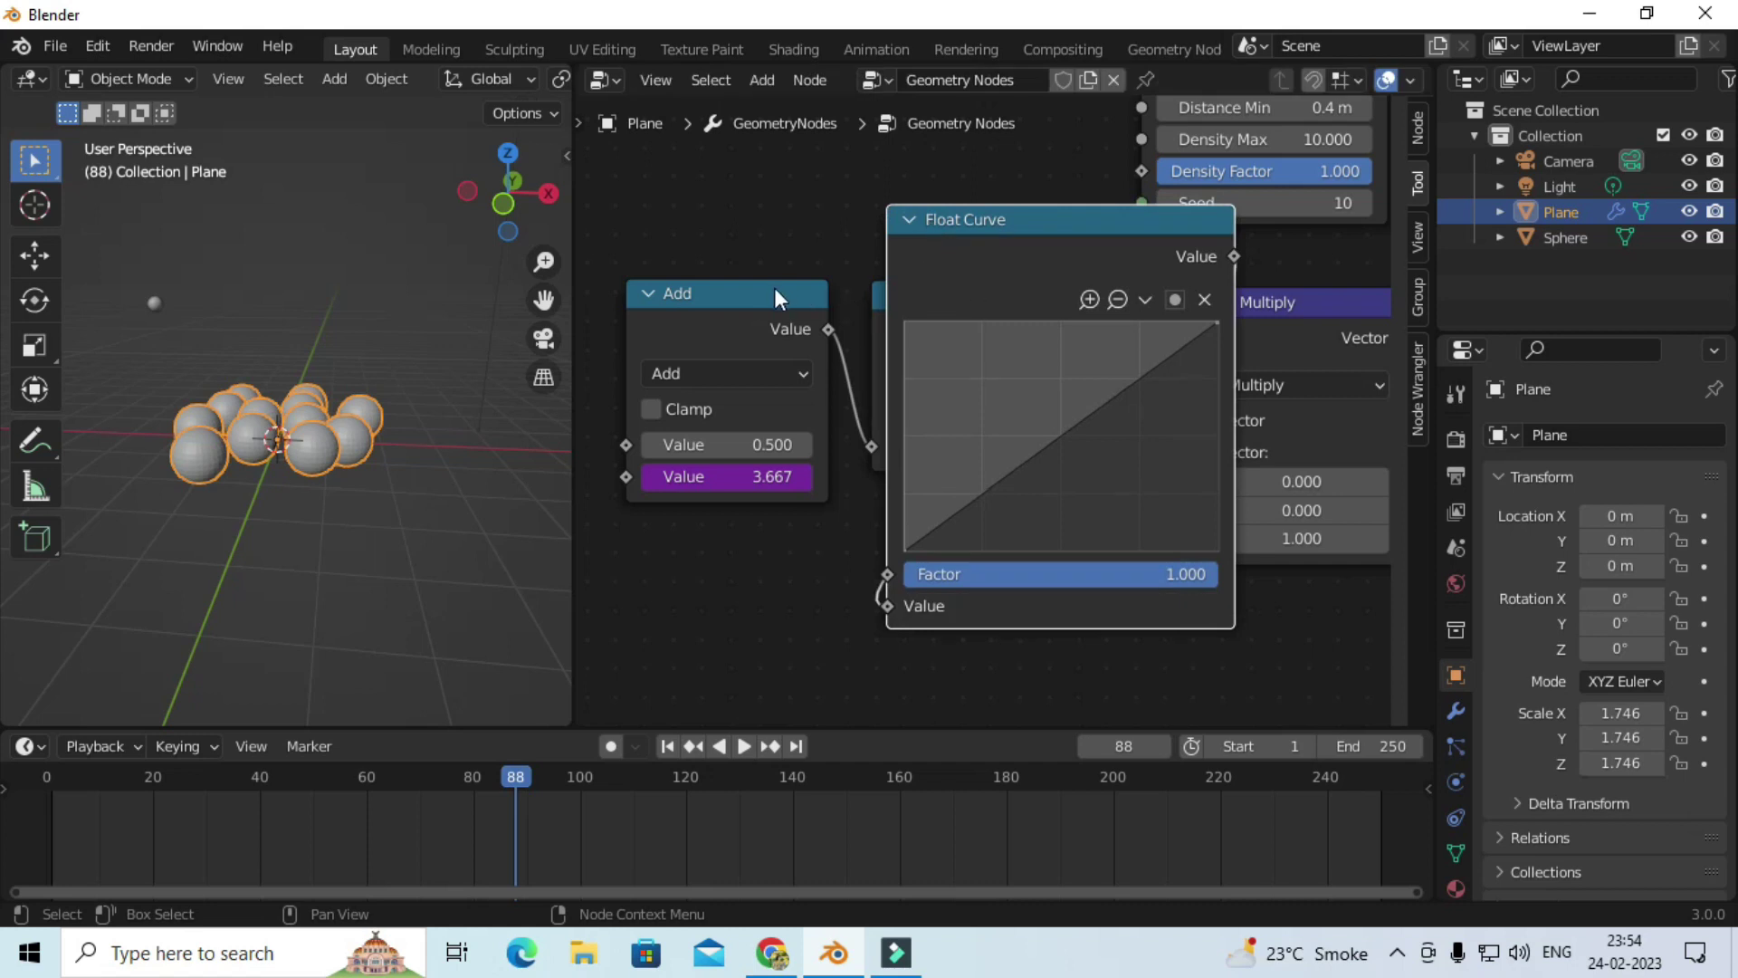
Step: Tidy the nodes and shape the Float Curve into an arch peaking near 0.43
drag(923, 295, 853, 315)
scroll(1090, 330, down, 1)
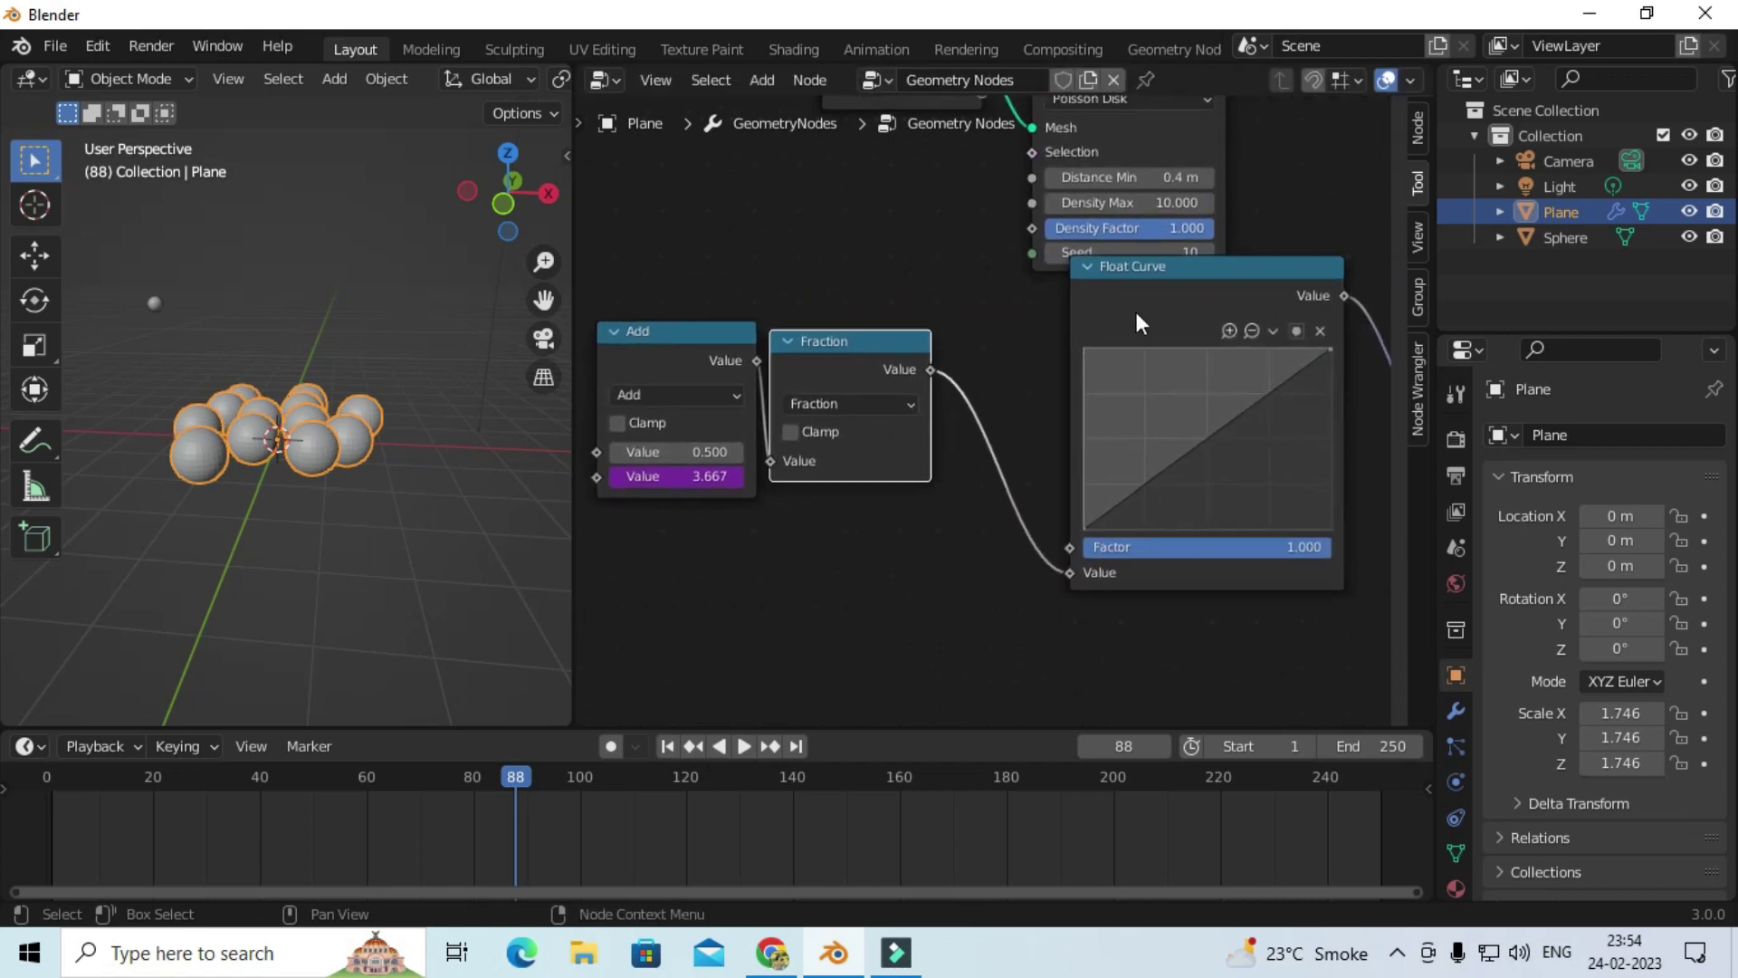
drag(1139, 323, 1077, 376)
scroll(1192, 395, down, 1)
middle_drag(1204, 439, 1153, 398)
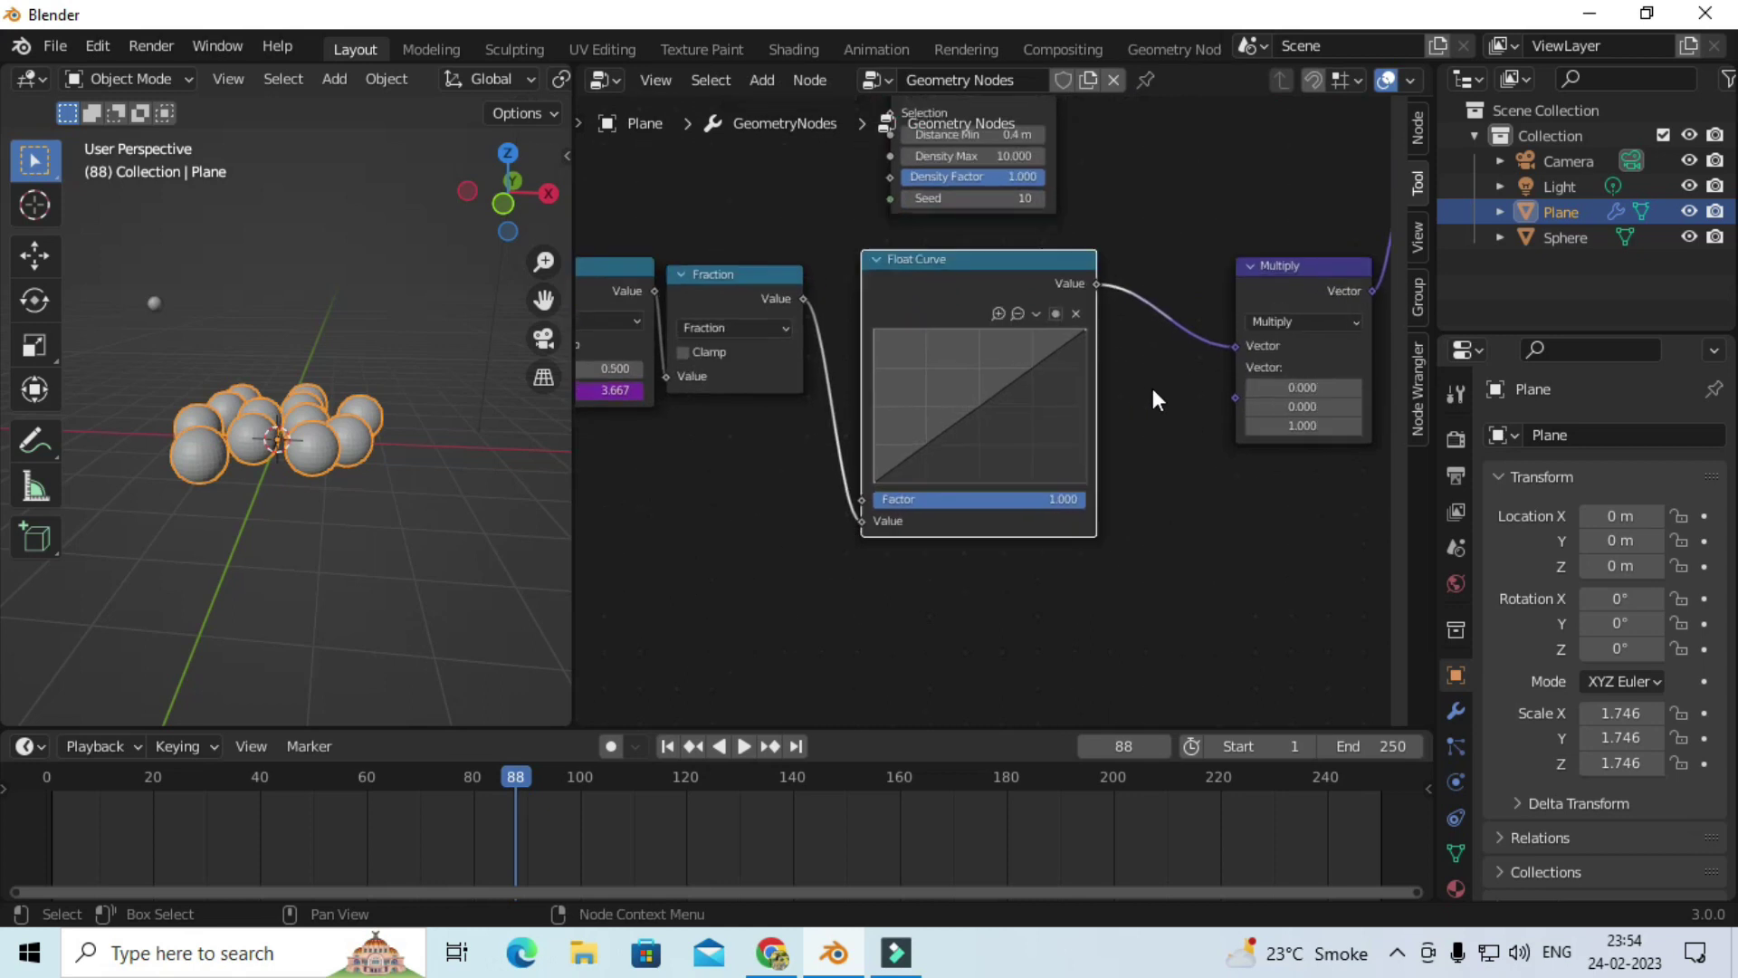
scroll(1153, 388, up, 2)
middle_drag(1193, 452, 1160, 367)
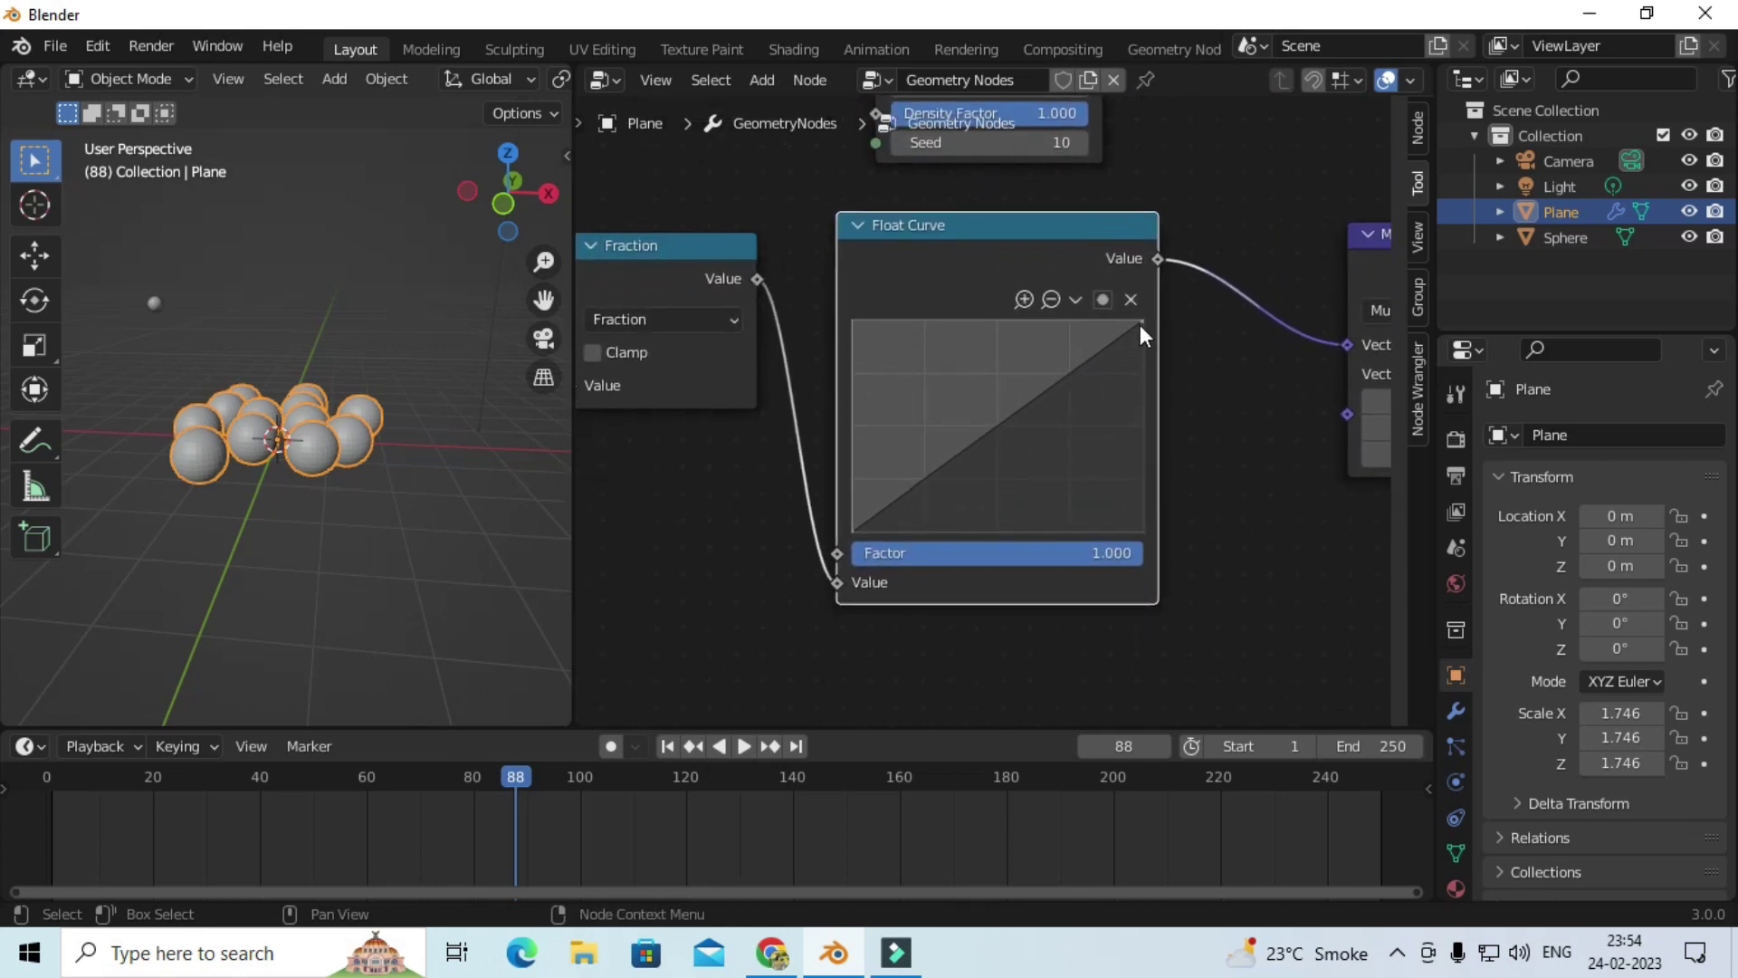
drag(1141, 324, 1142, 524)
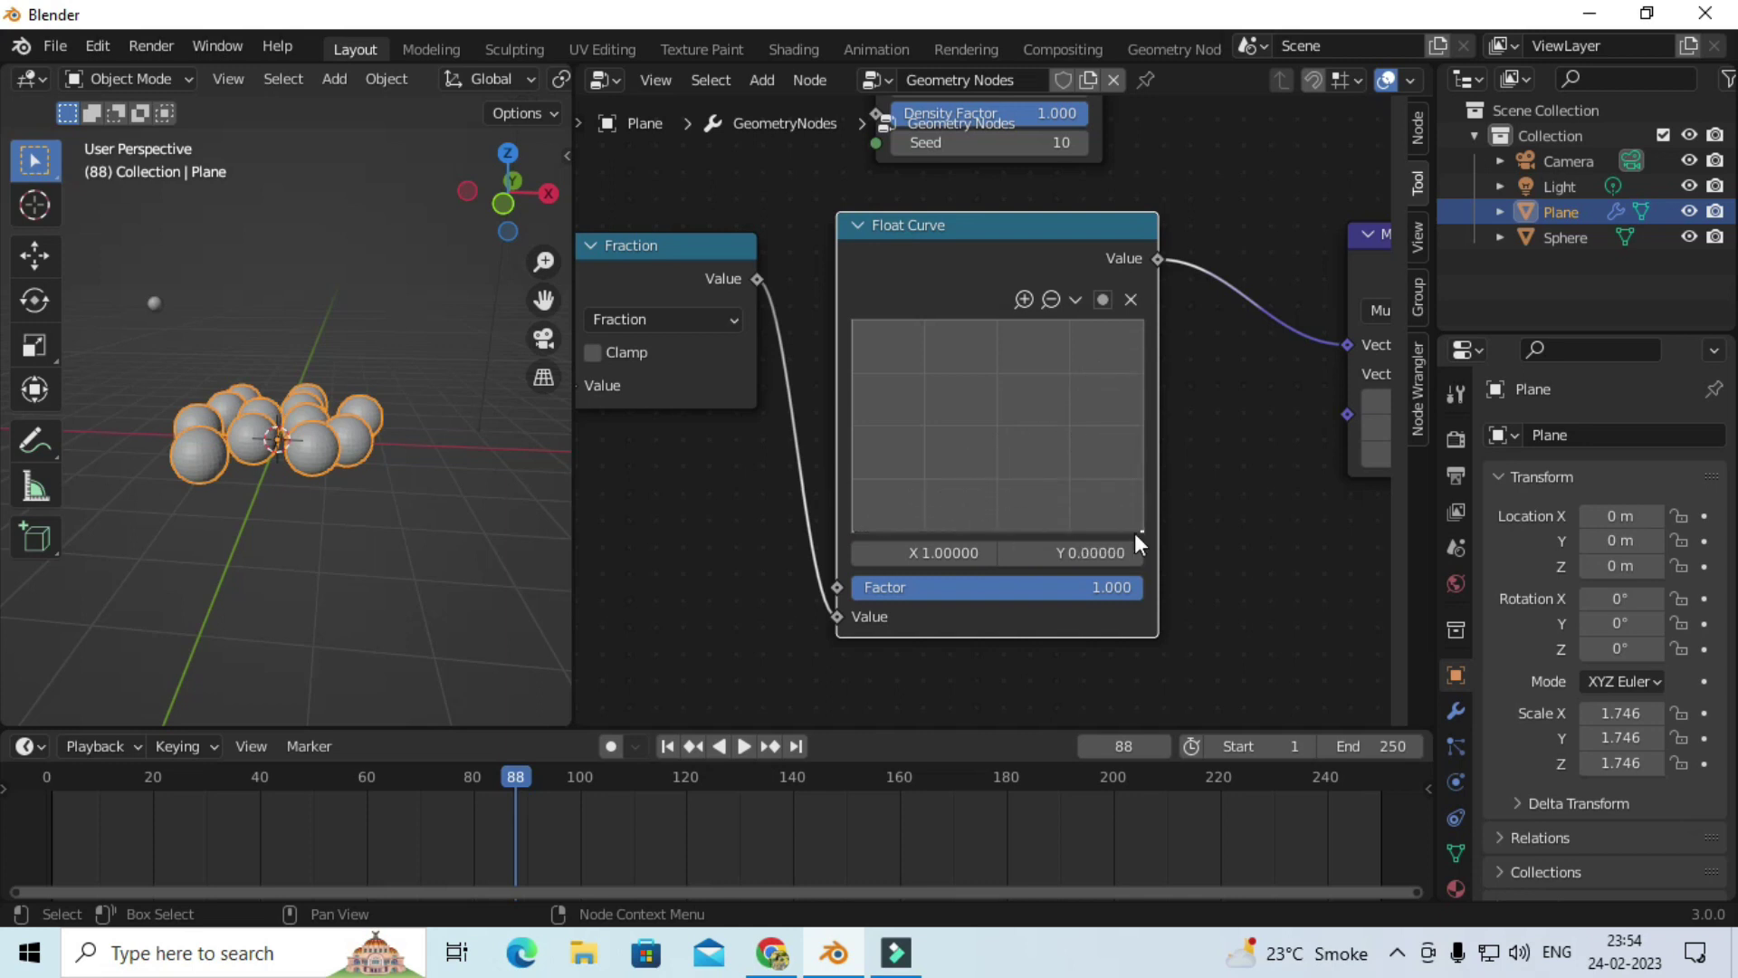
drag(996, 529, 1000, 439)
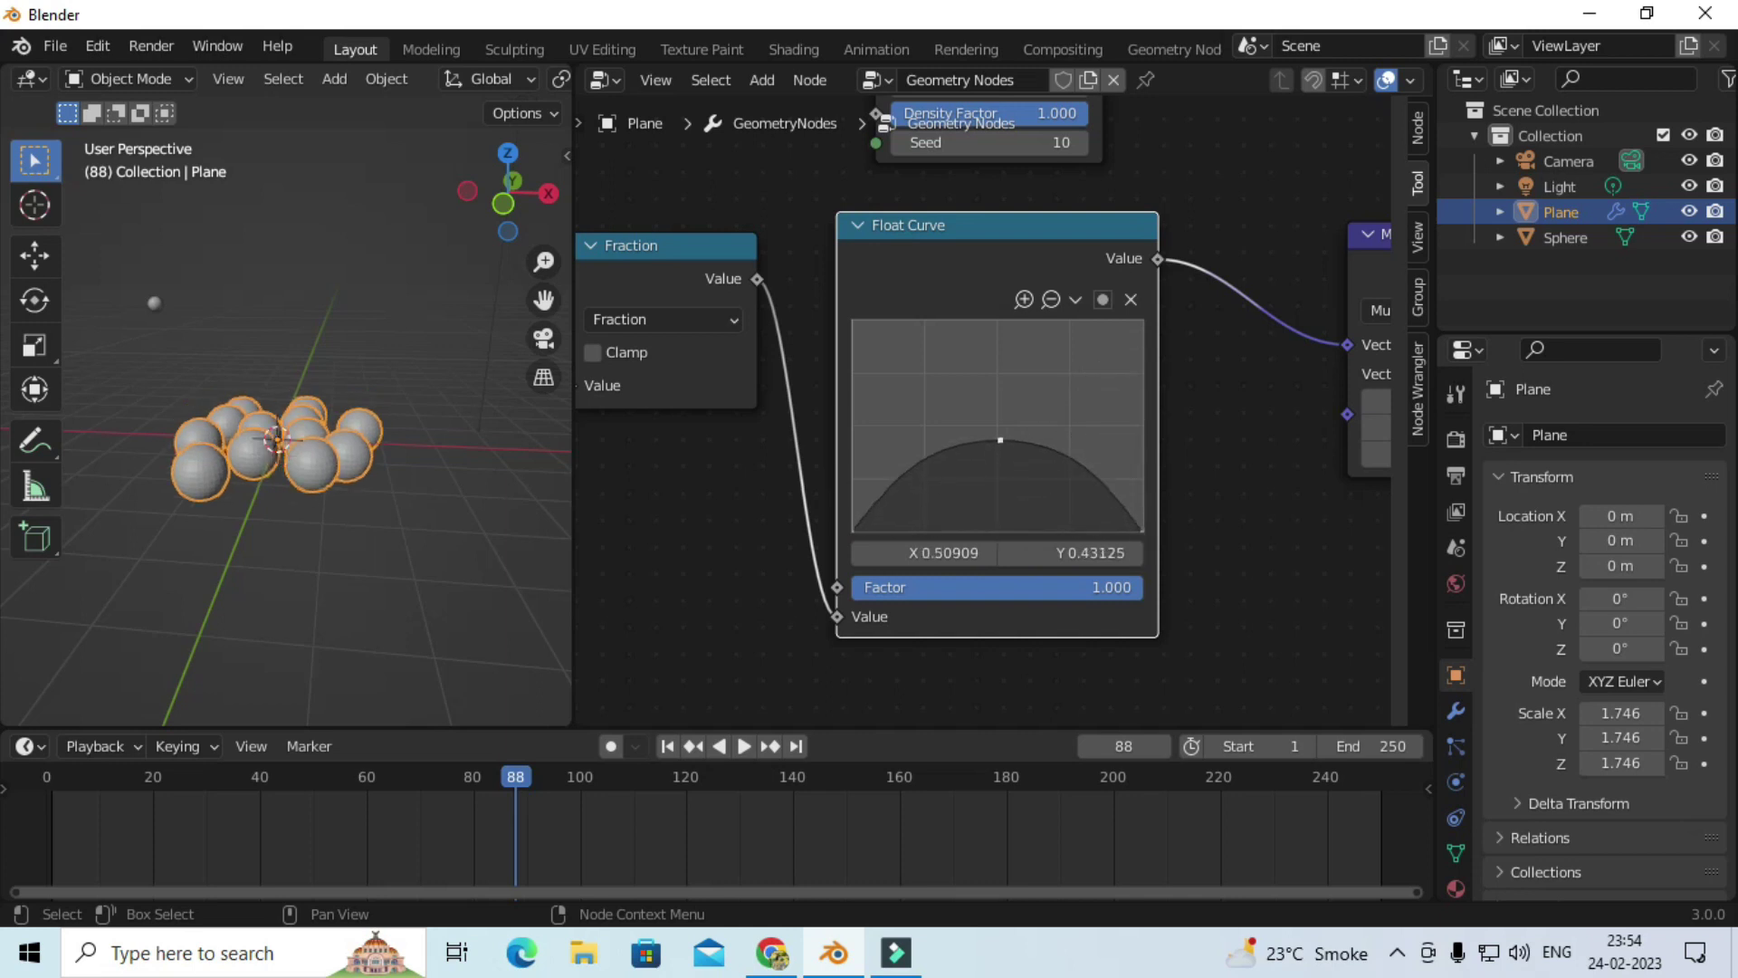
Step: Start playback and change the Multiply node's Z factor to 2.000 for higher bounces
key(space)
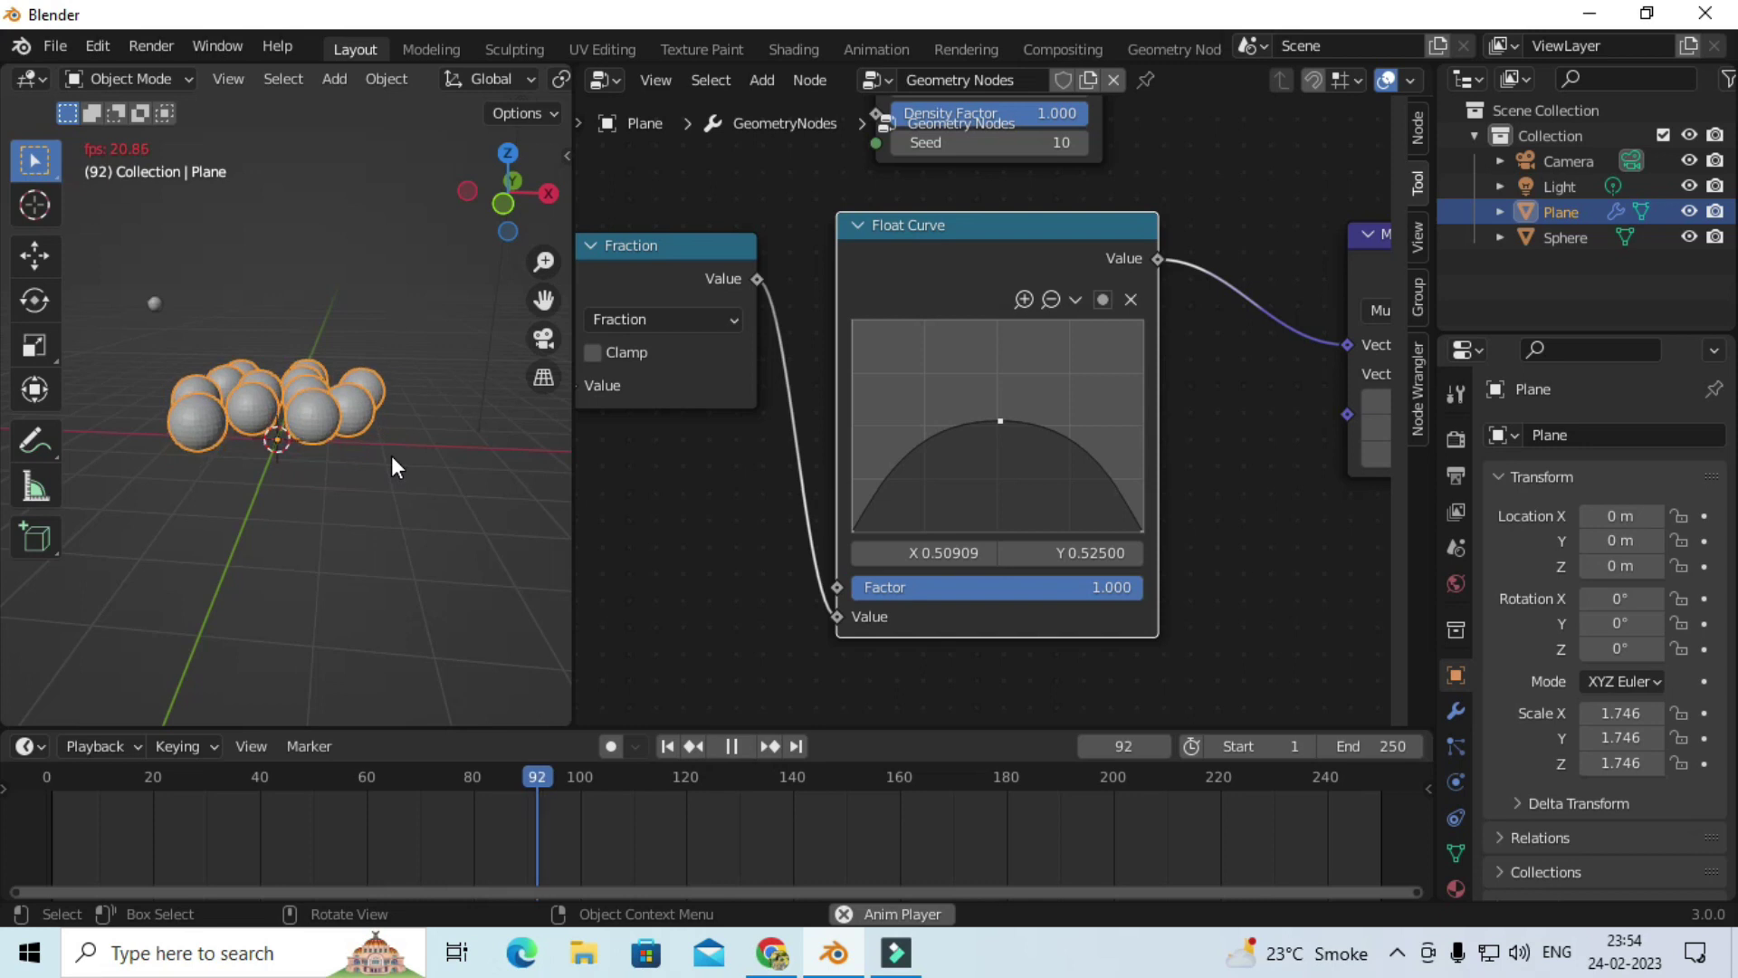
click(409, 543)
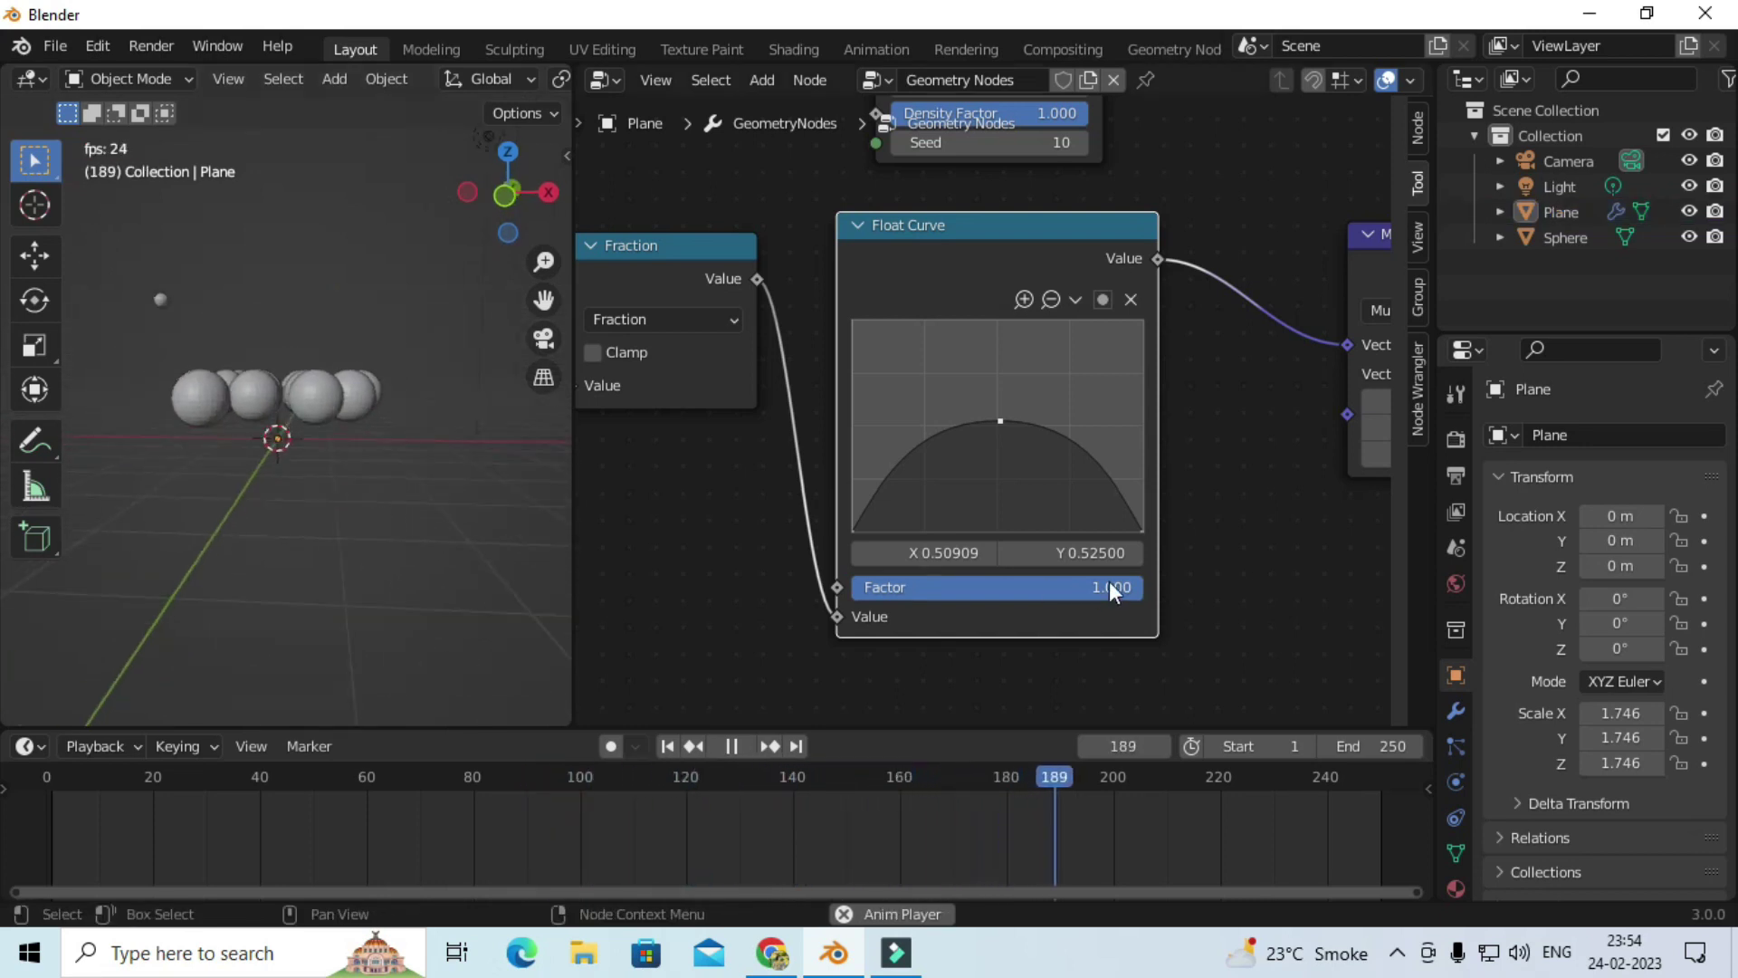
scroll(1116, 589, down, 2)
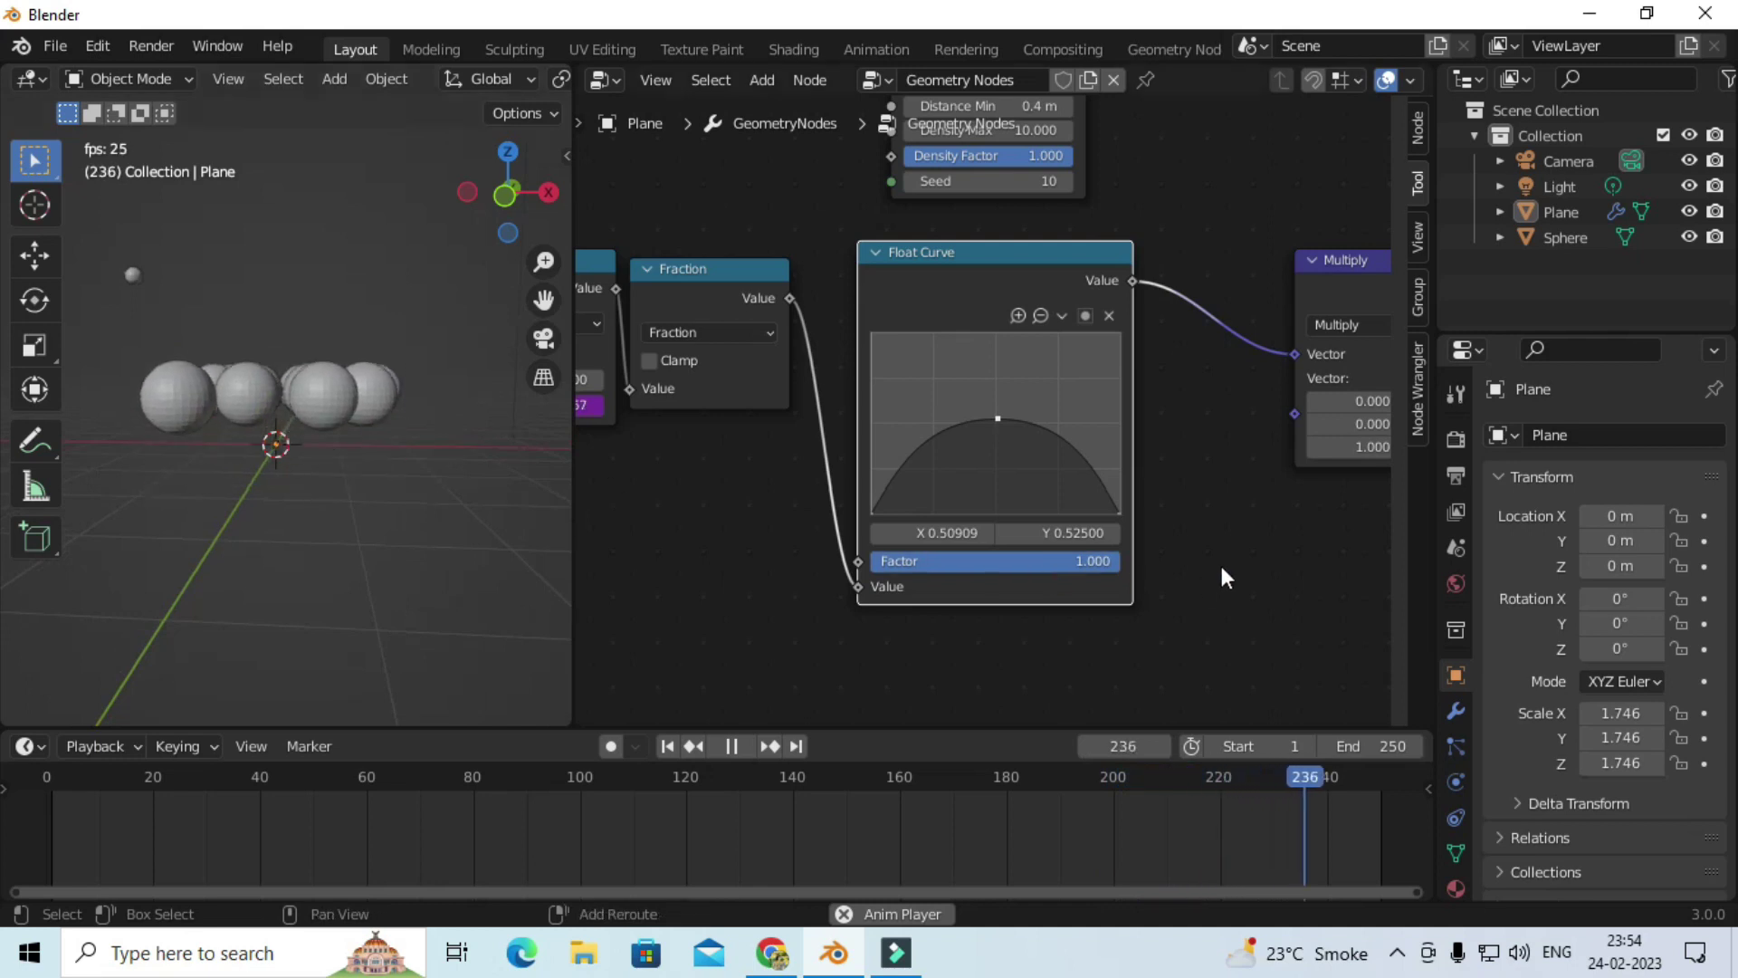
middle_drag(1221, 567, 1036, 541)
scroll(1036, 540, up, 1)
click(1204, 450)
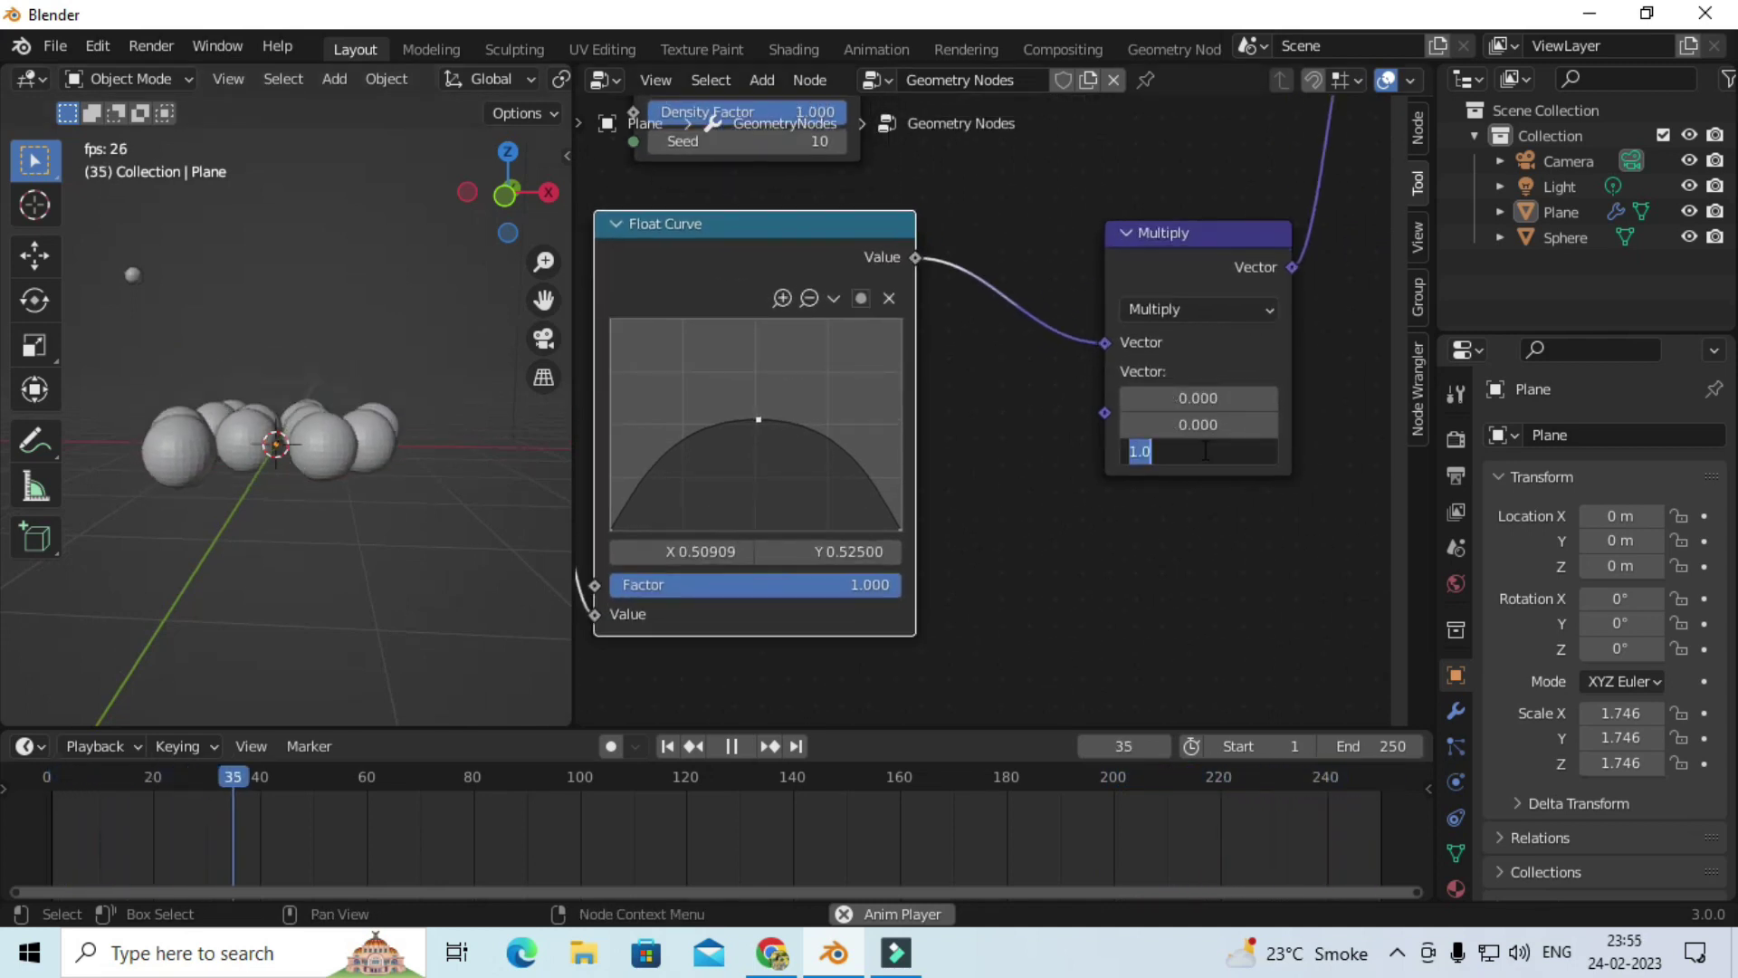
text(2)
key(Return)
middle_drag(432, 535, 476, 520)
scroll(1023, 461, down, 3)
scroll(1018, 480, down, 1)
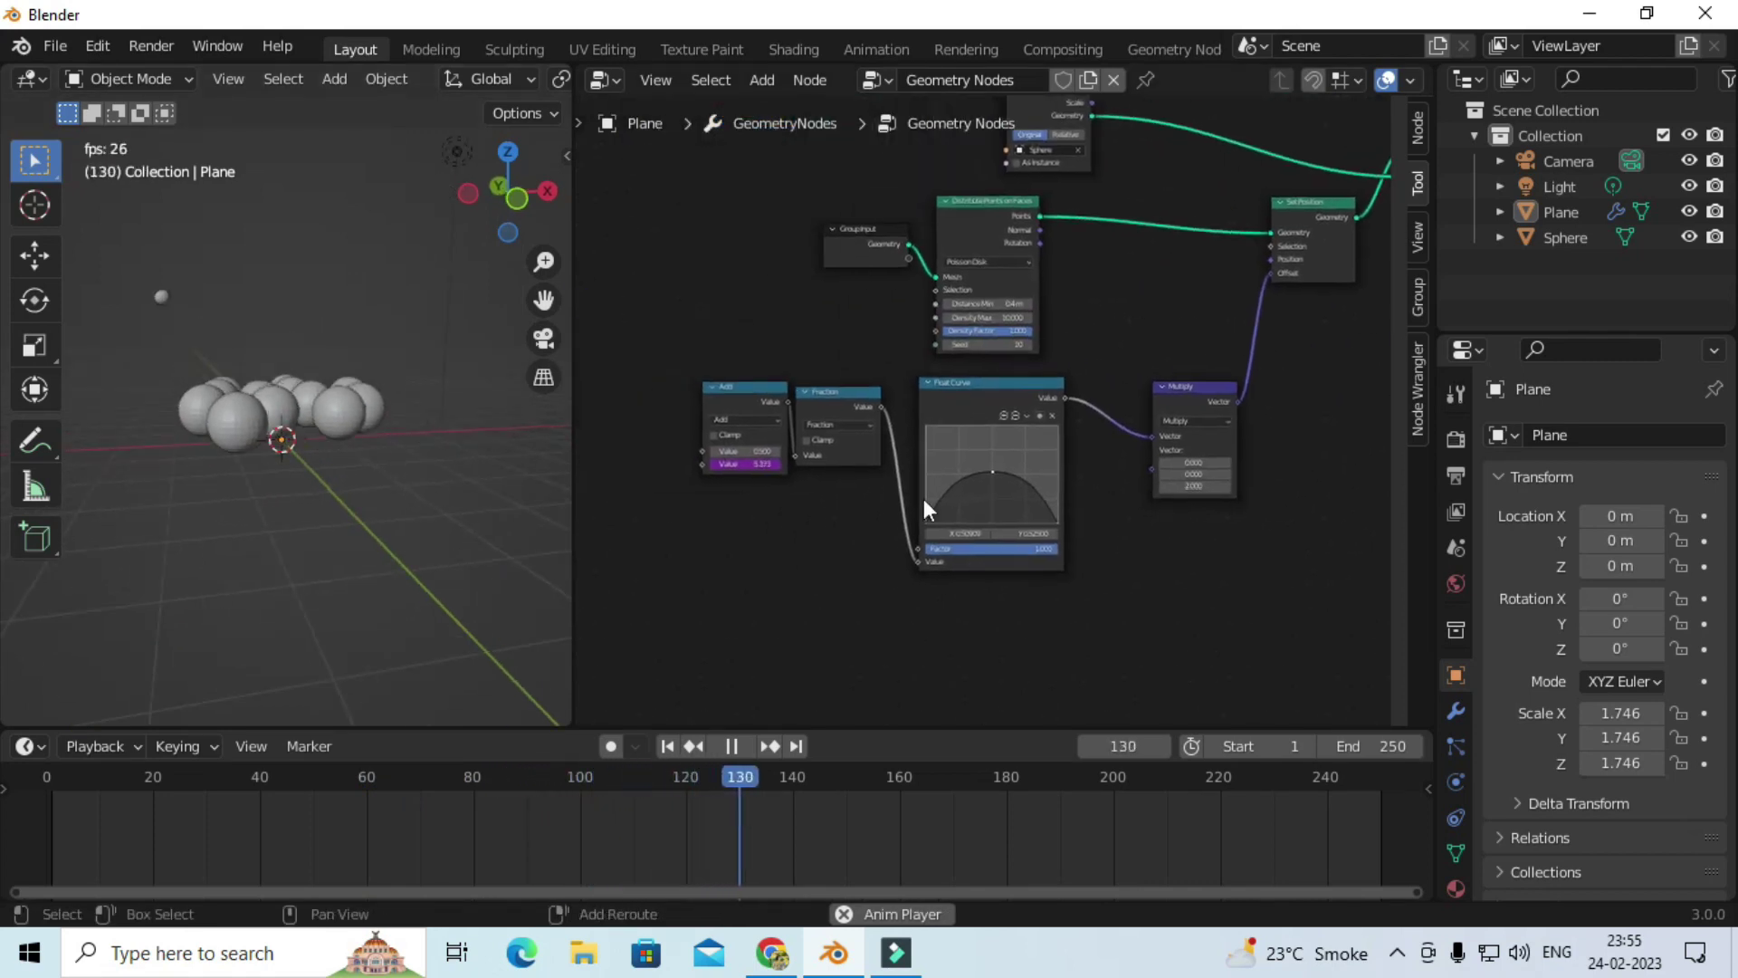
middle_drag(318, 465, 476, 445)
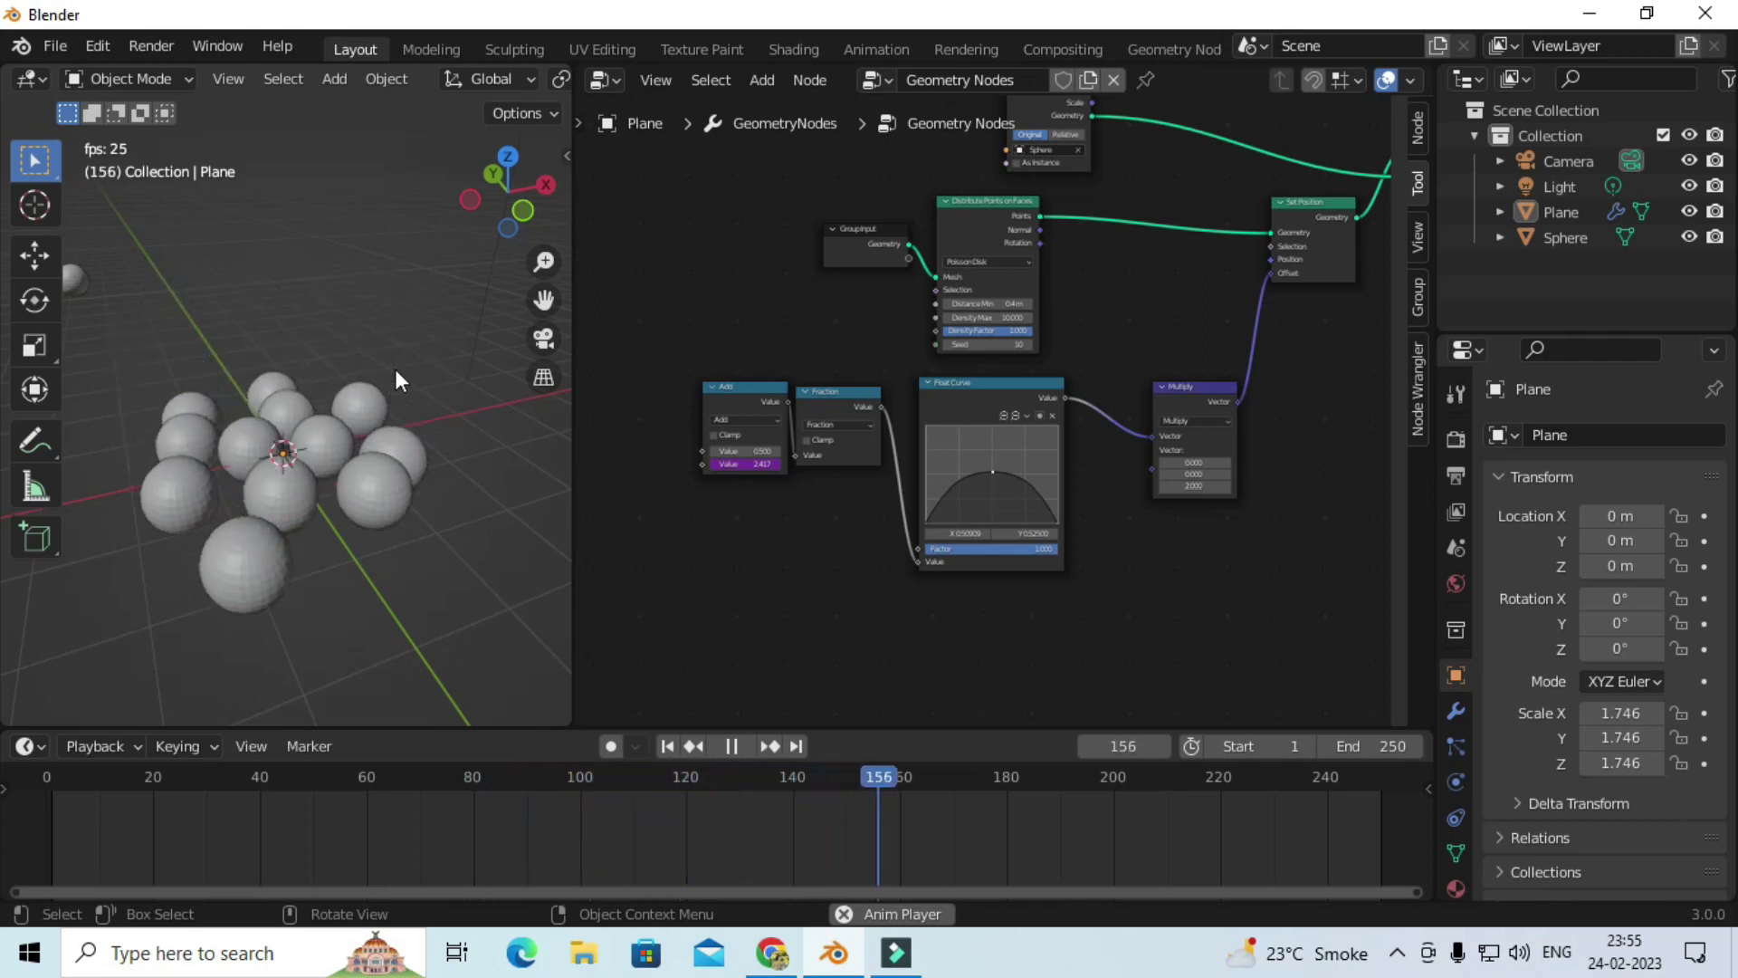
Step: Add a Random Value node and connect its Value to the Add node's first input
click(761, 79)
click(786, 108)
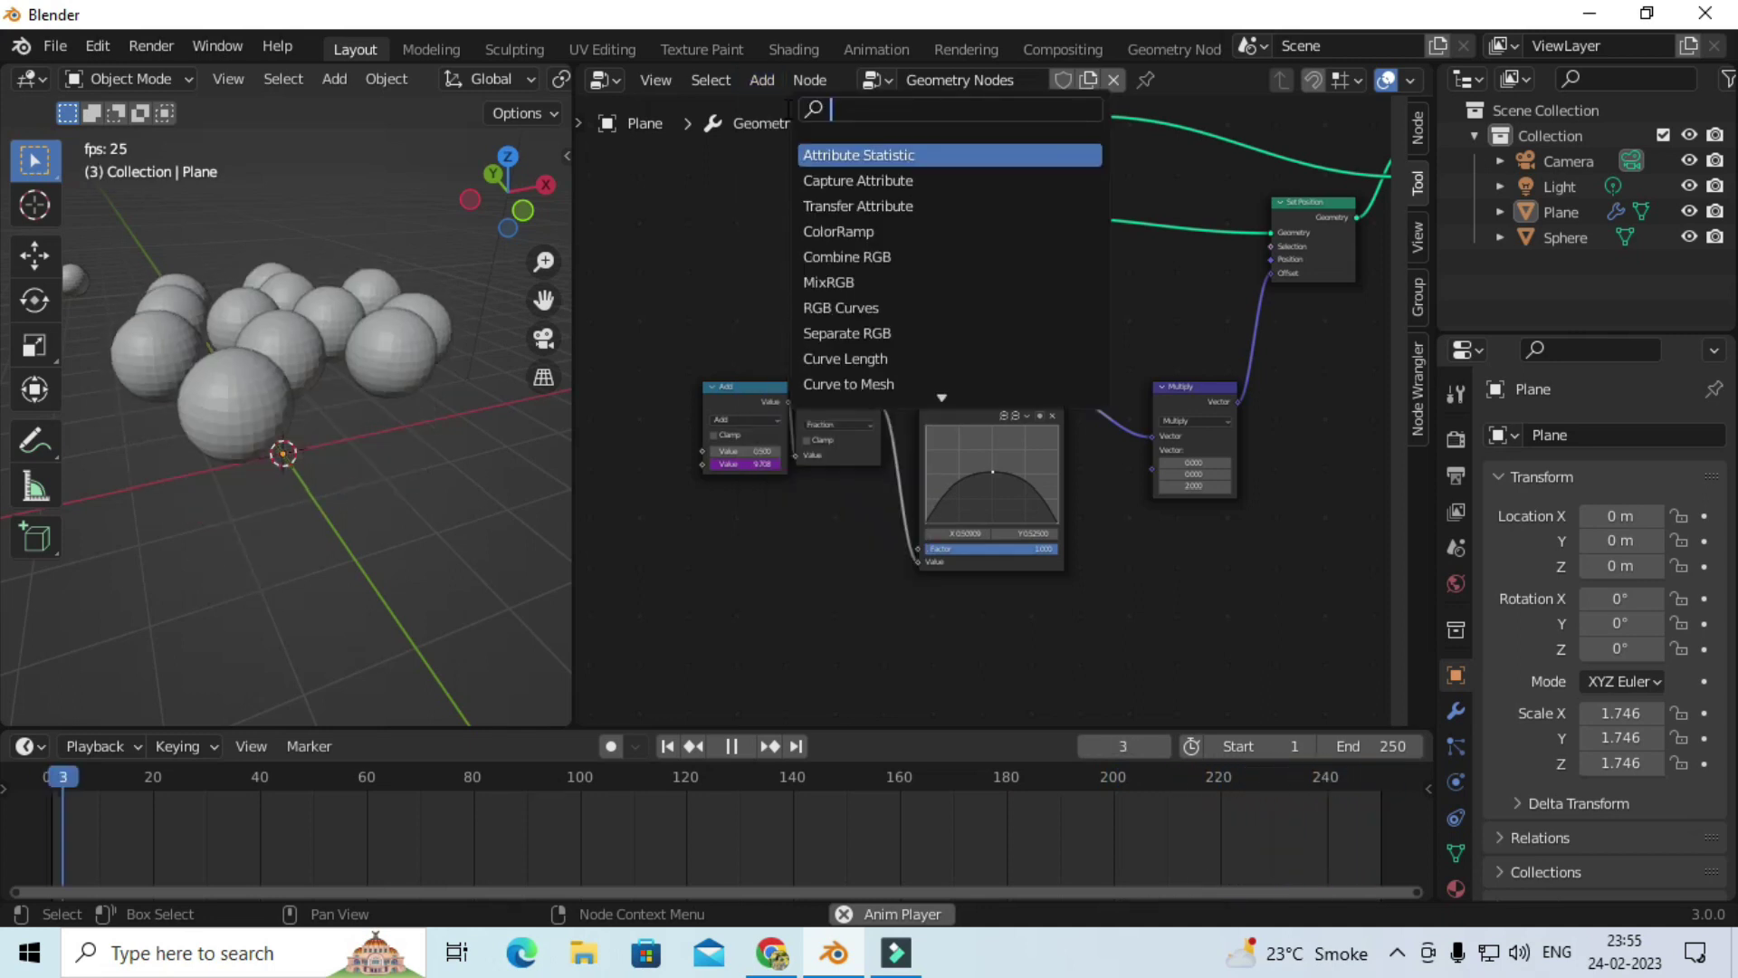
text(ra)
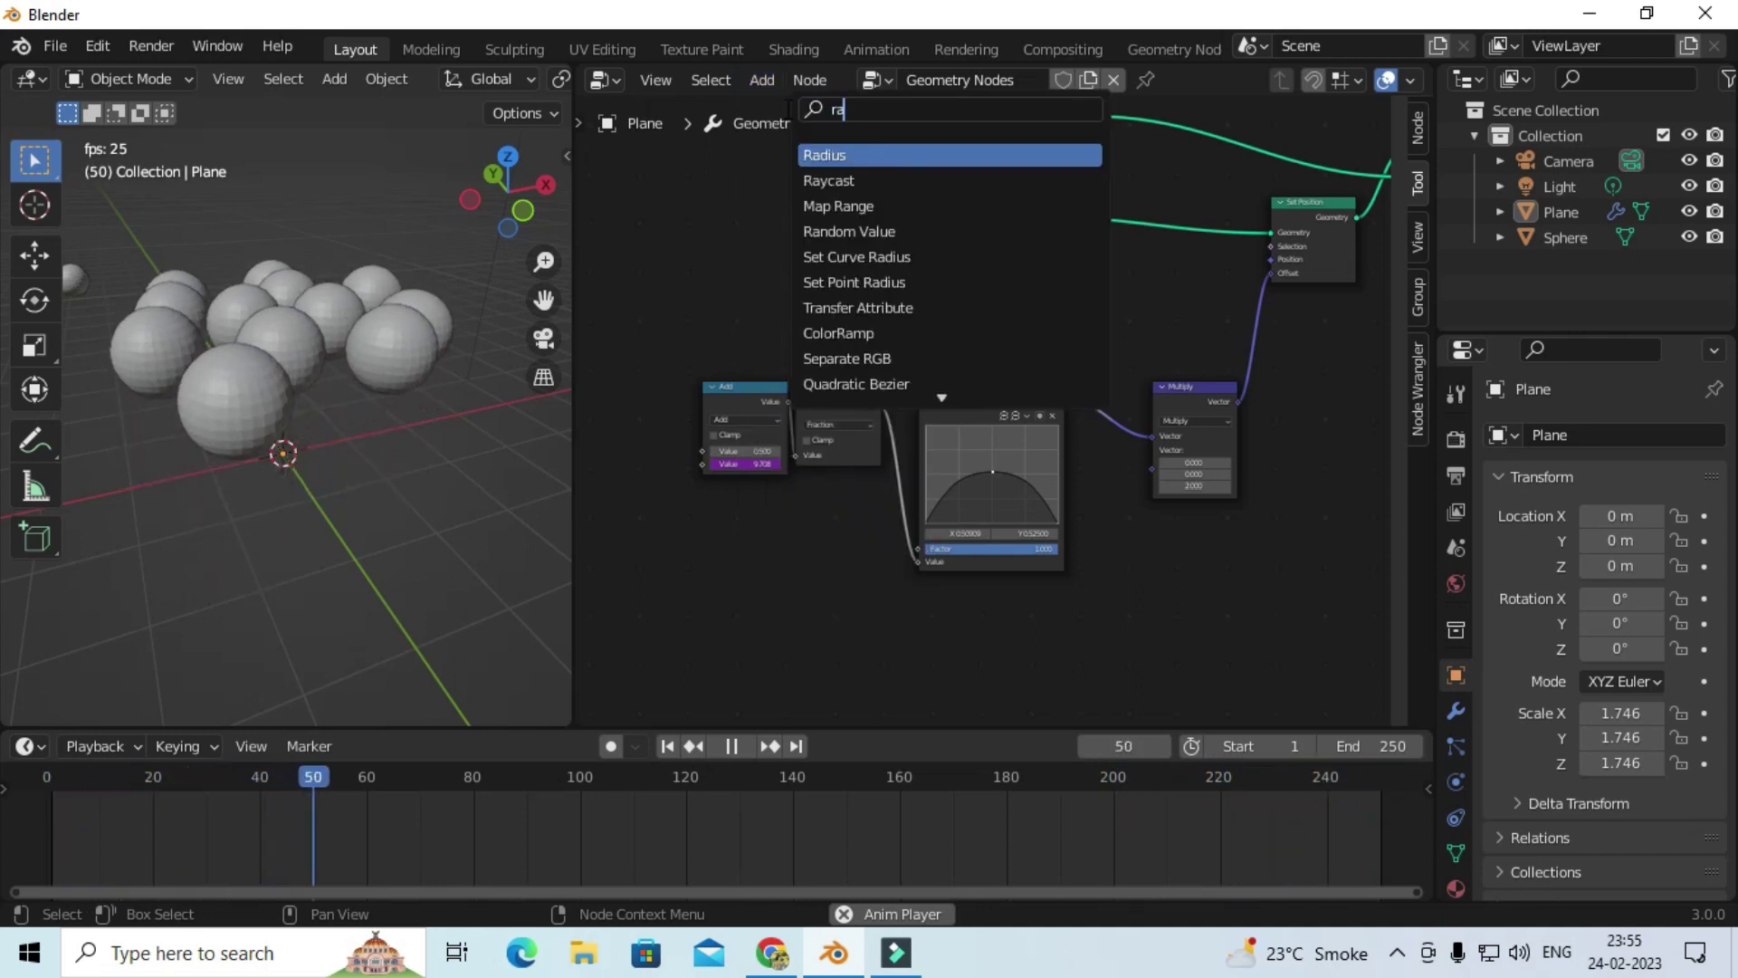
text(n)
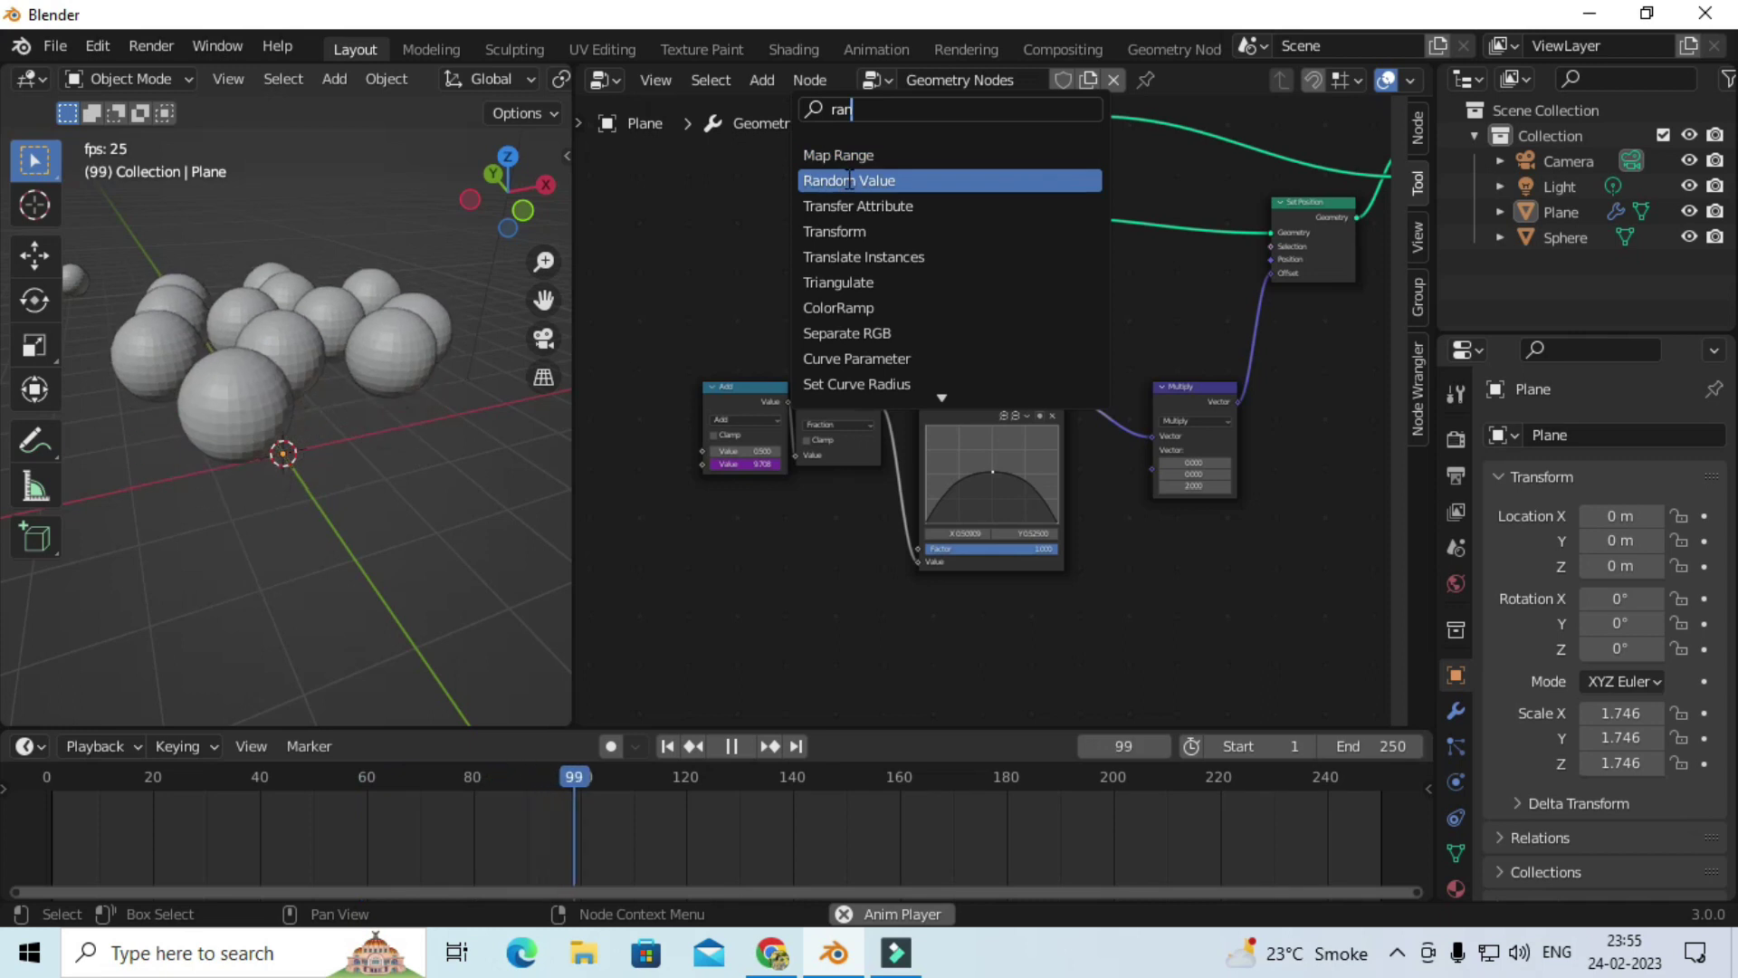
click(849, 181)
click(725, 570)
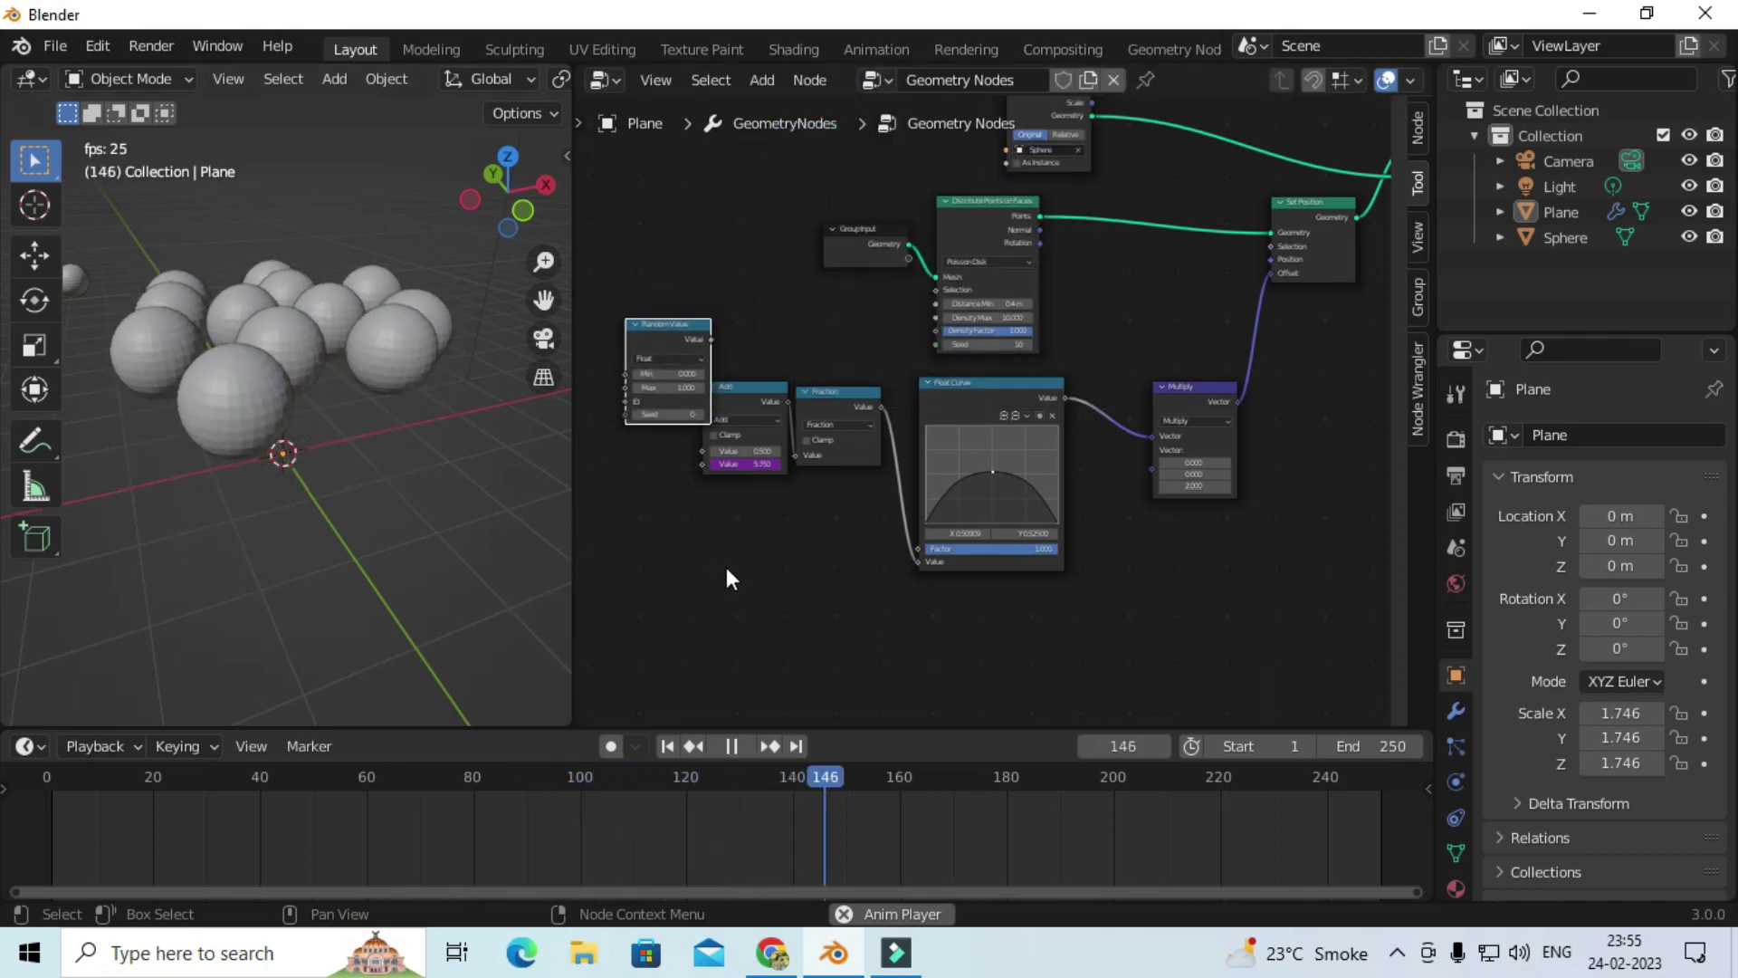
scroll(726, 571, up, 3)
middle_drag(661, 442, 892, 403)
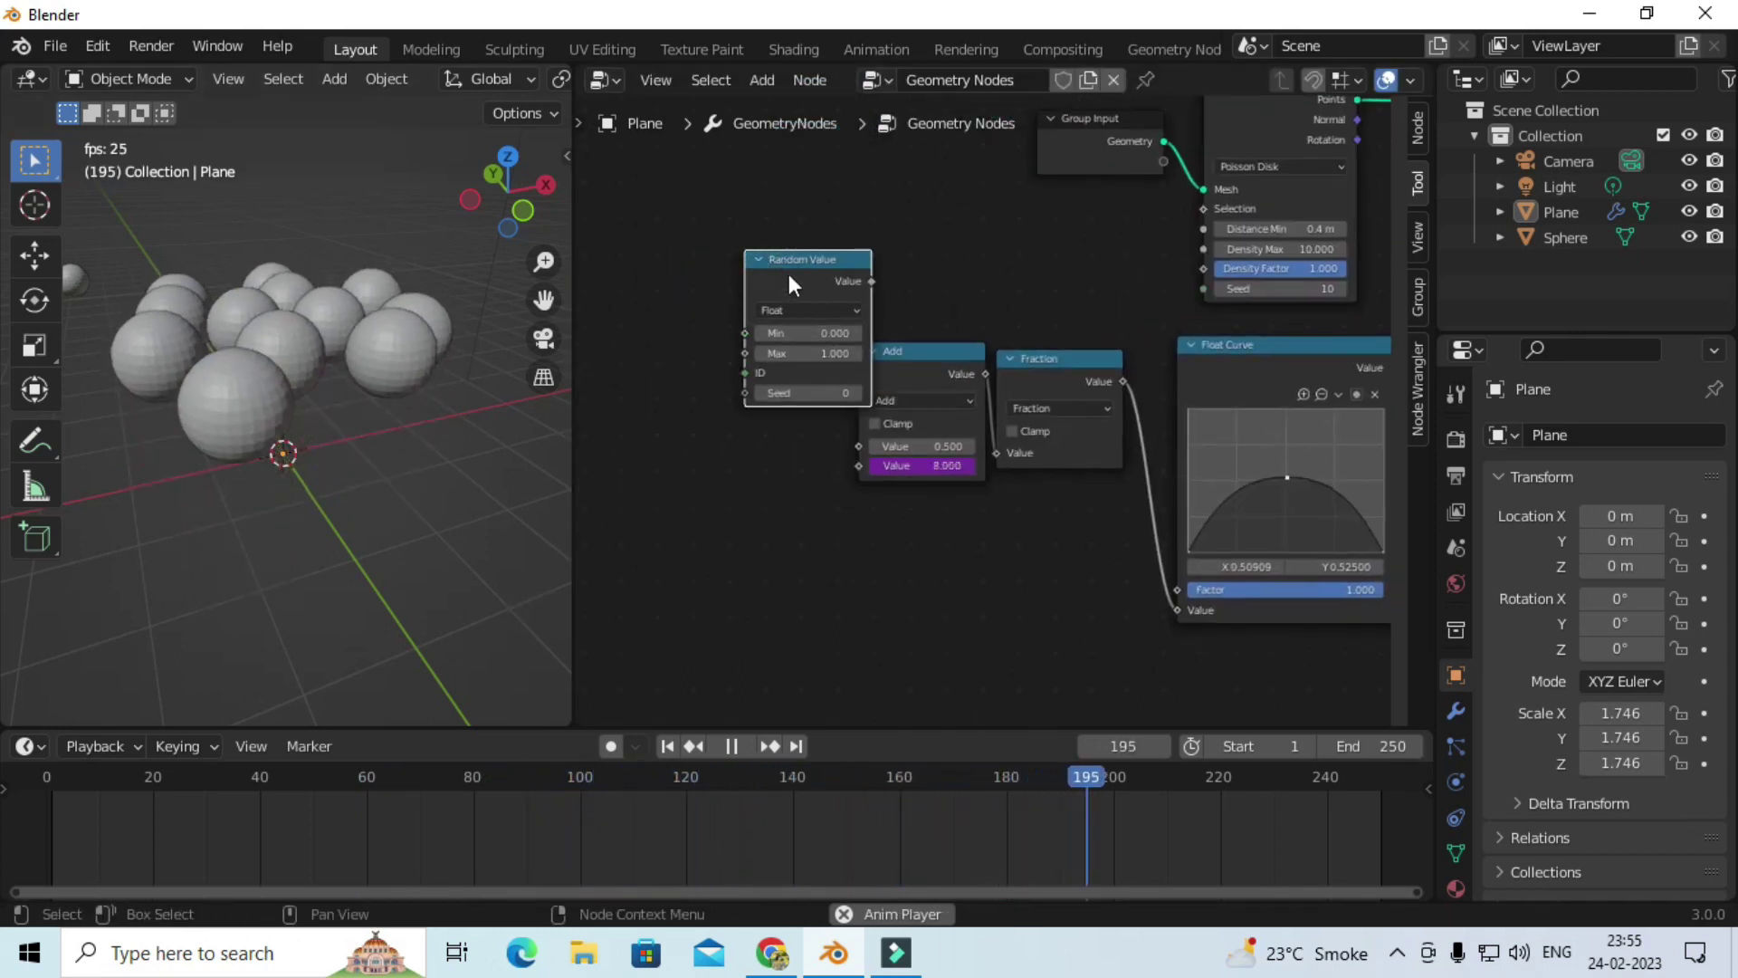
drag(786, 277, 766, 412)
scroll(871, 547, up, 2)
middle_drag(871, 547, 946, 530)
Step: Orbit the 3D view to watch the spheres bounce at varied heights
drag(836, 410, 891, 444)
mouse_move(465, 474)
middle_down()
mouse_move(362, 460)
mouse_move(300, 333)
mouse_move(362, 508)
middle_up()
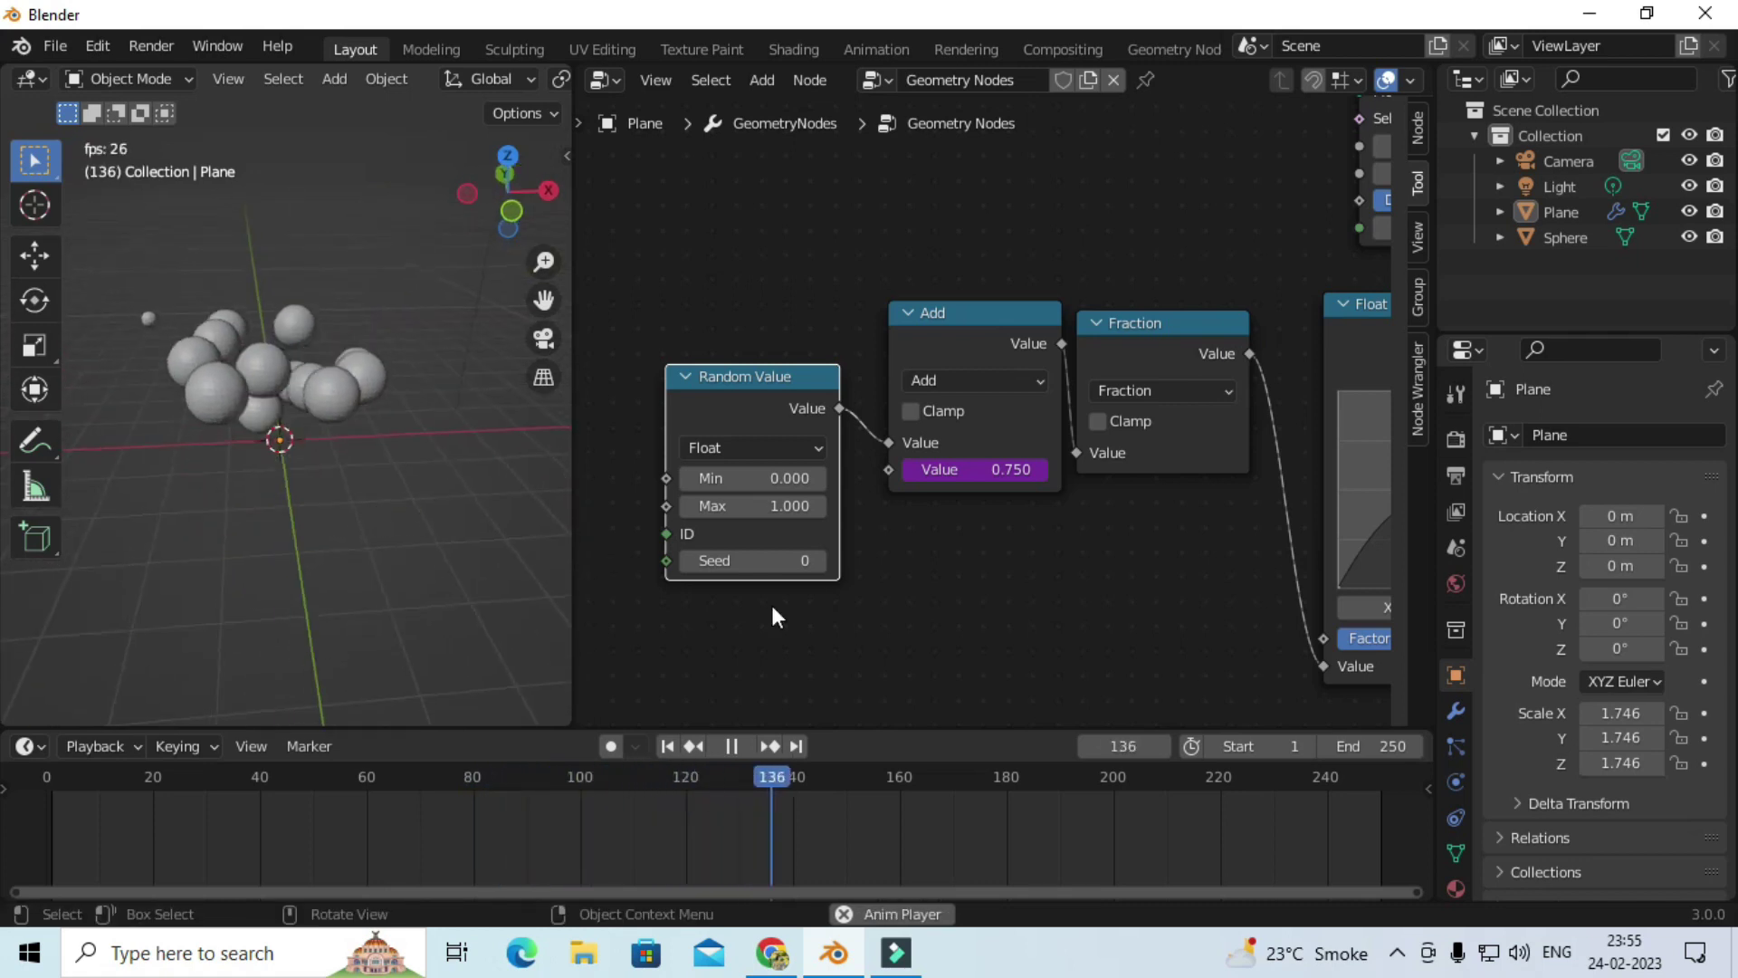
scroll(905, 580, down, 2)
middle_drag(1028, 560, 987, 560)
scroll(987, 559, up, 2)
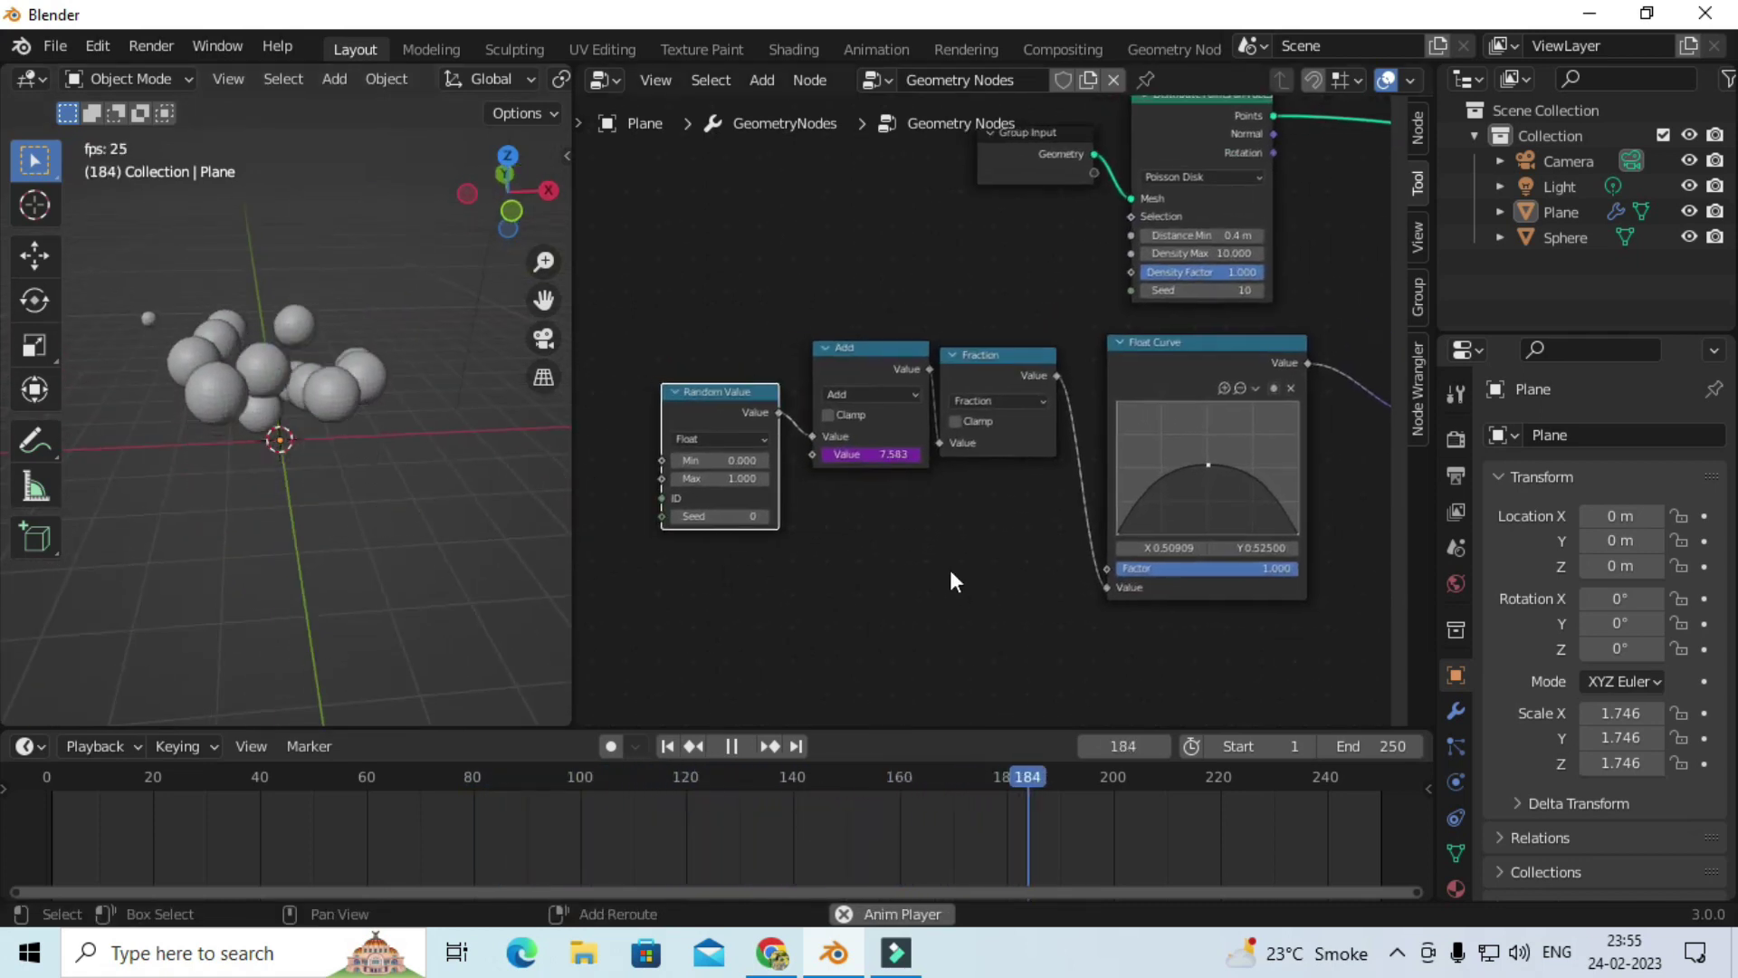
middle_drag(399, 529, 290, 499)
middle_drag(230, 482, 492, 510)
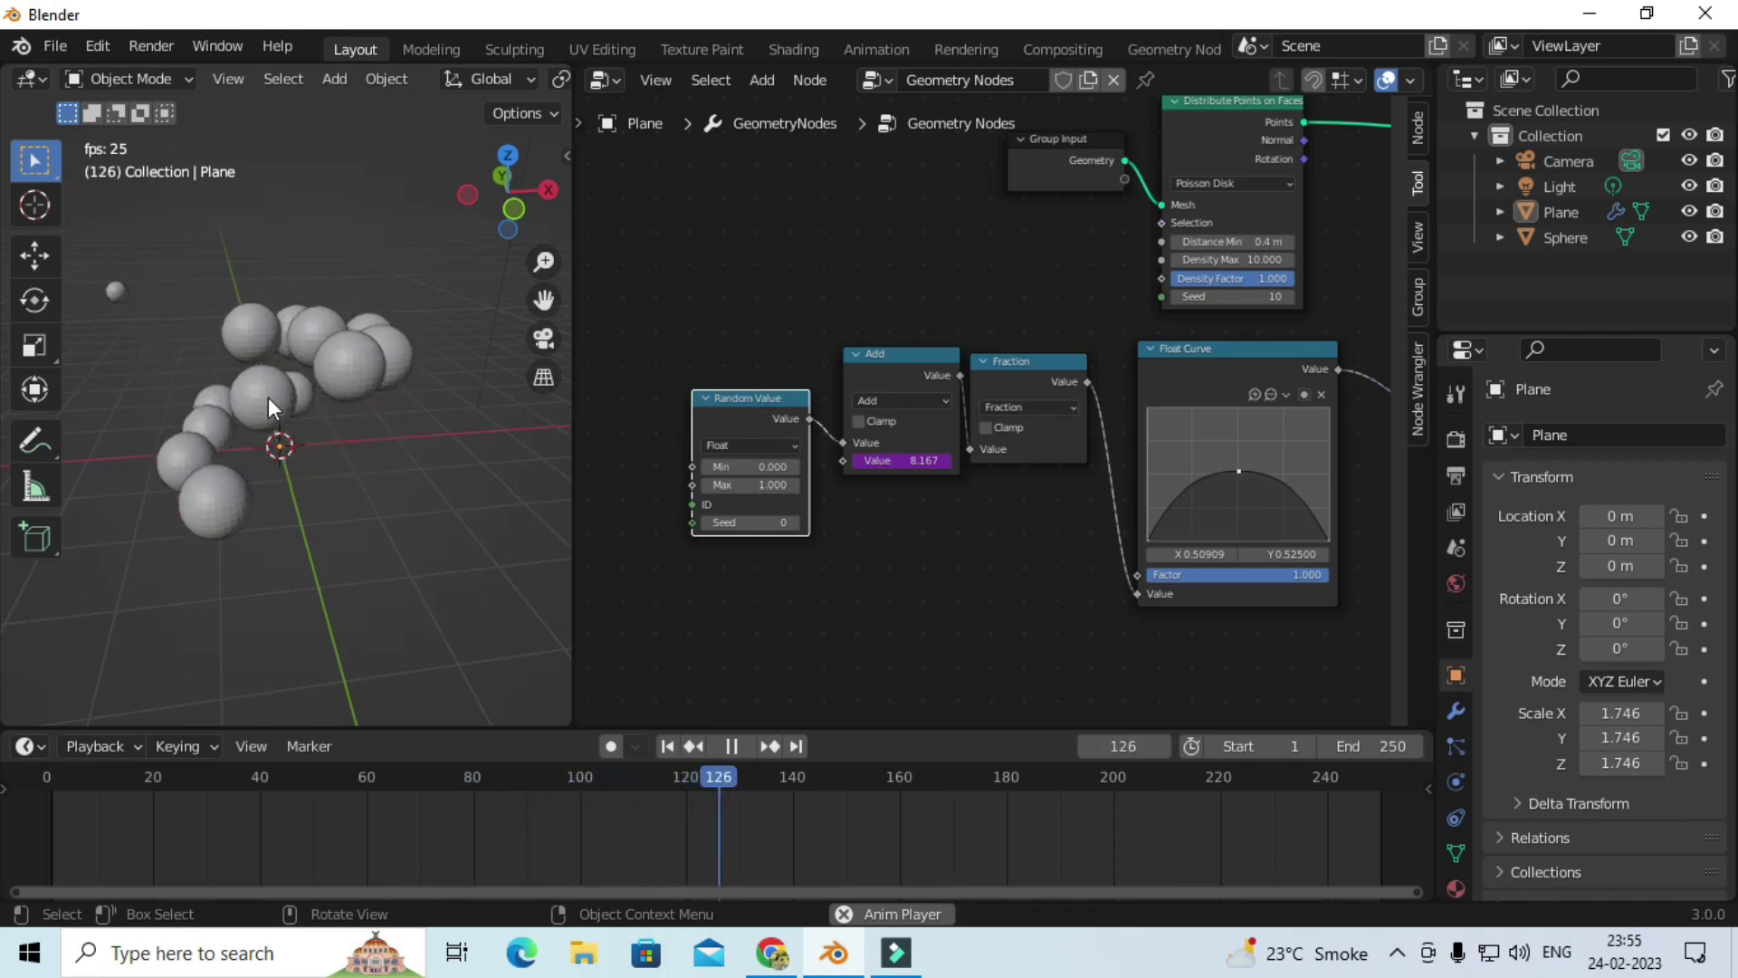
Step: Select the sphere, switch the node area to the Shader Editor, and stop playback
click(121, 297)
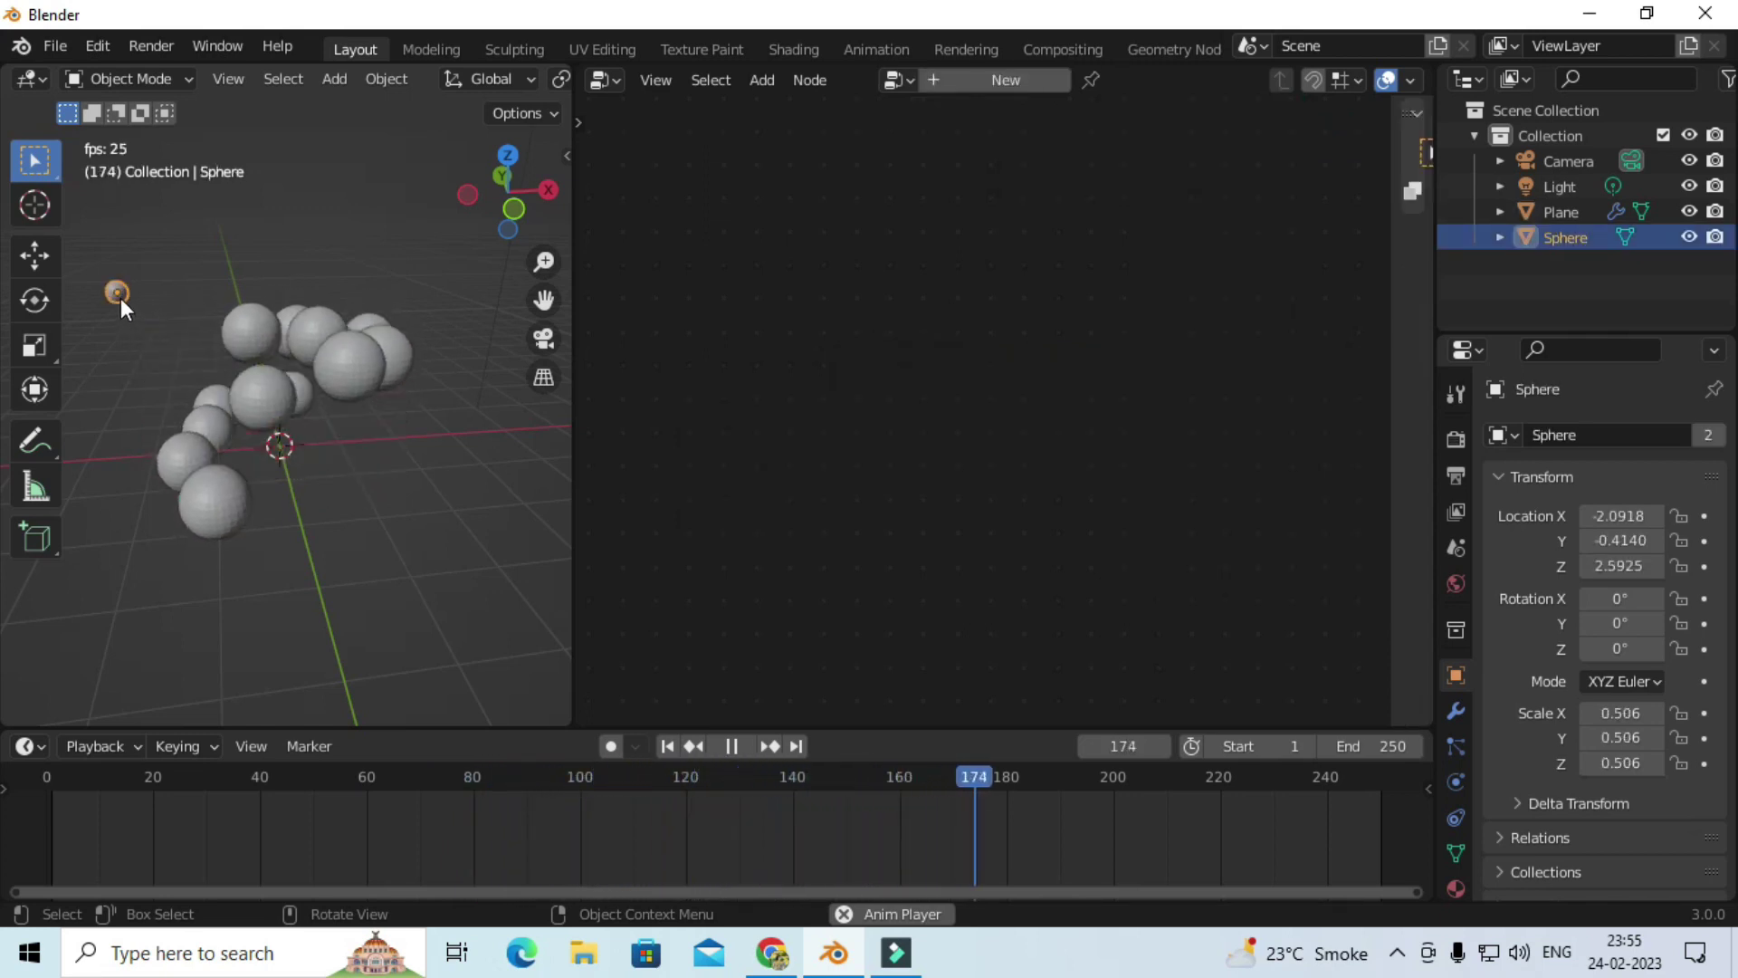
click(605, 79)
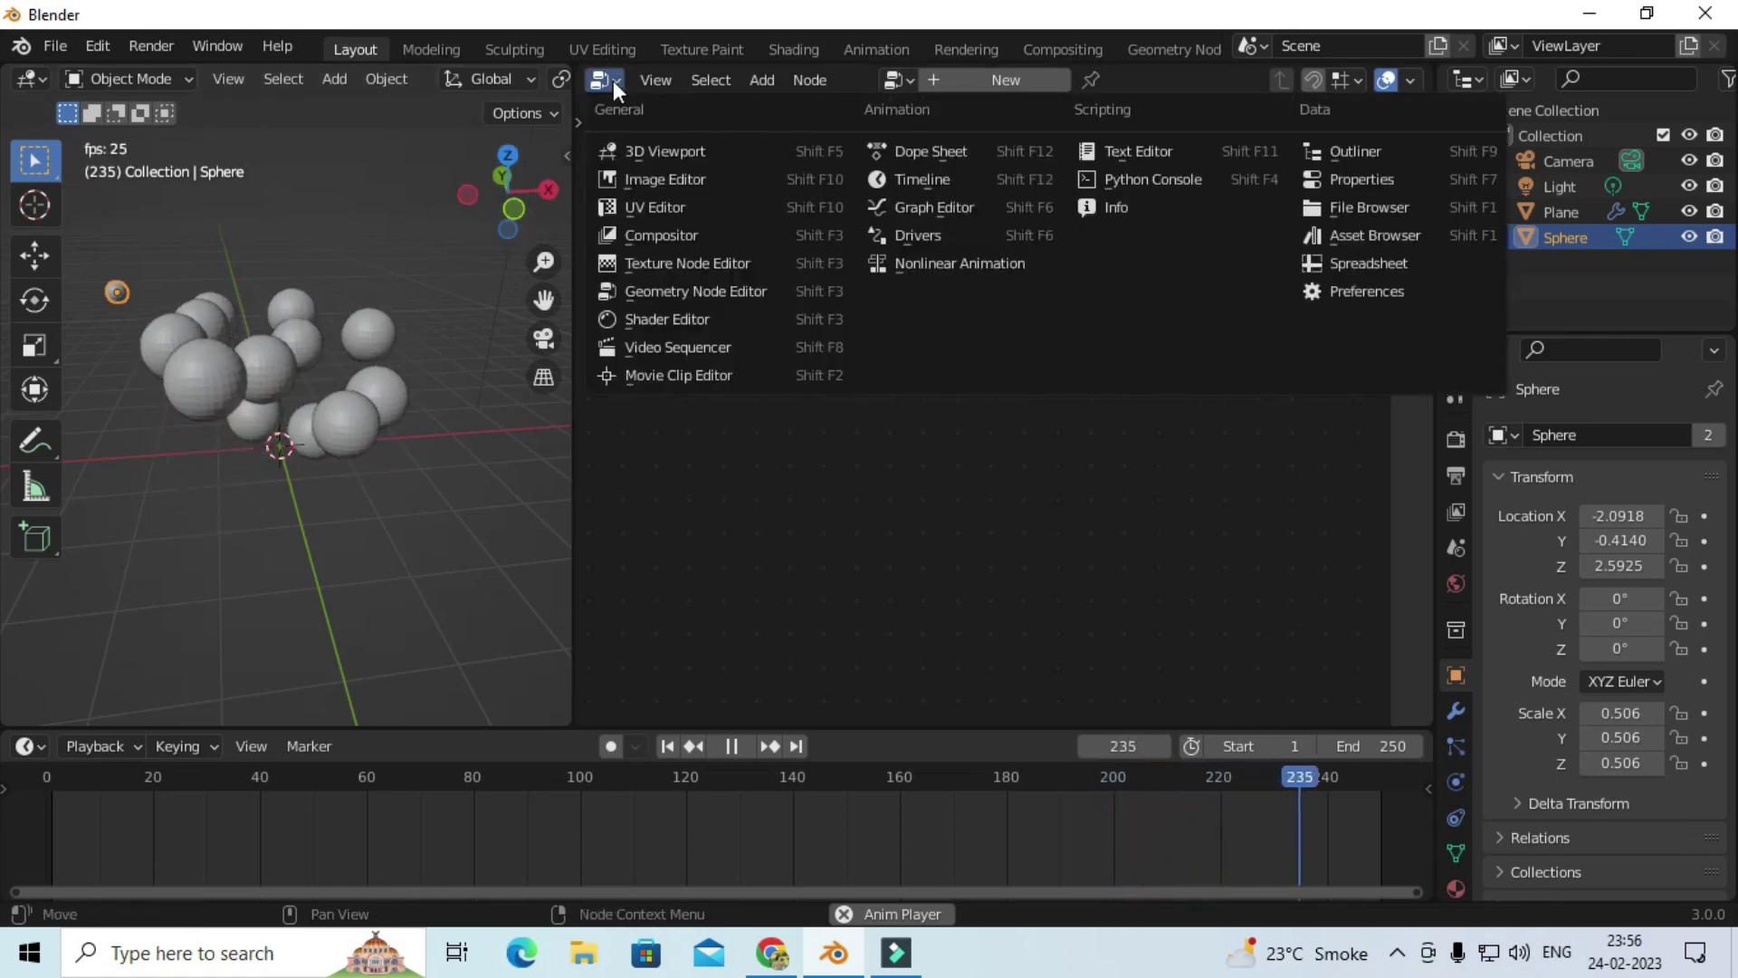
click(670, 328)
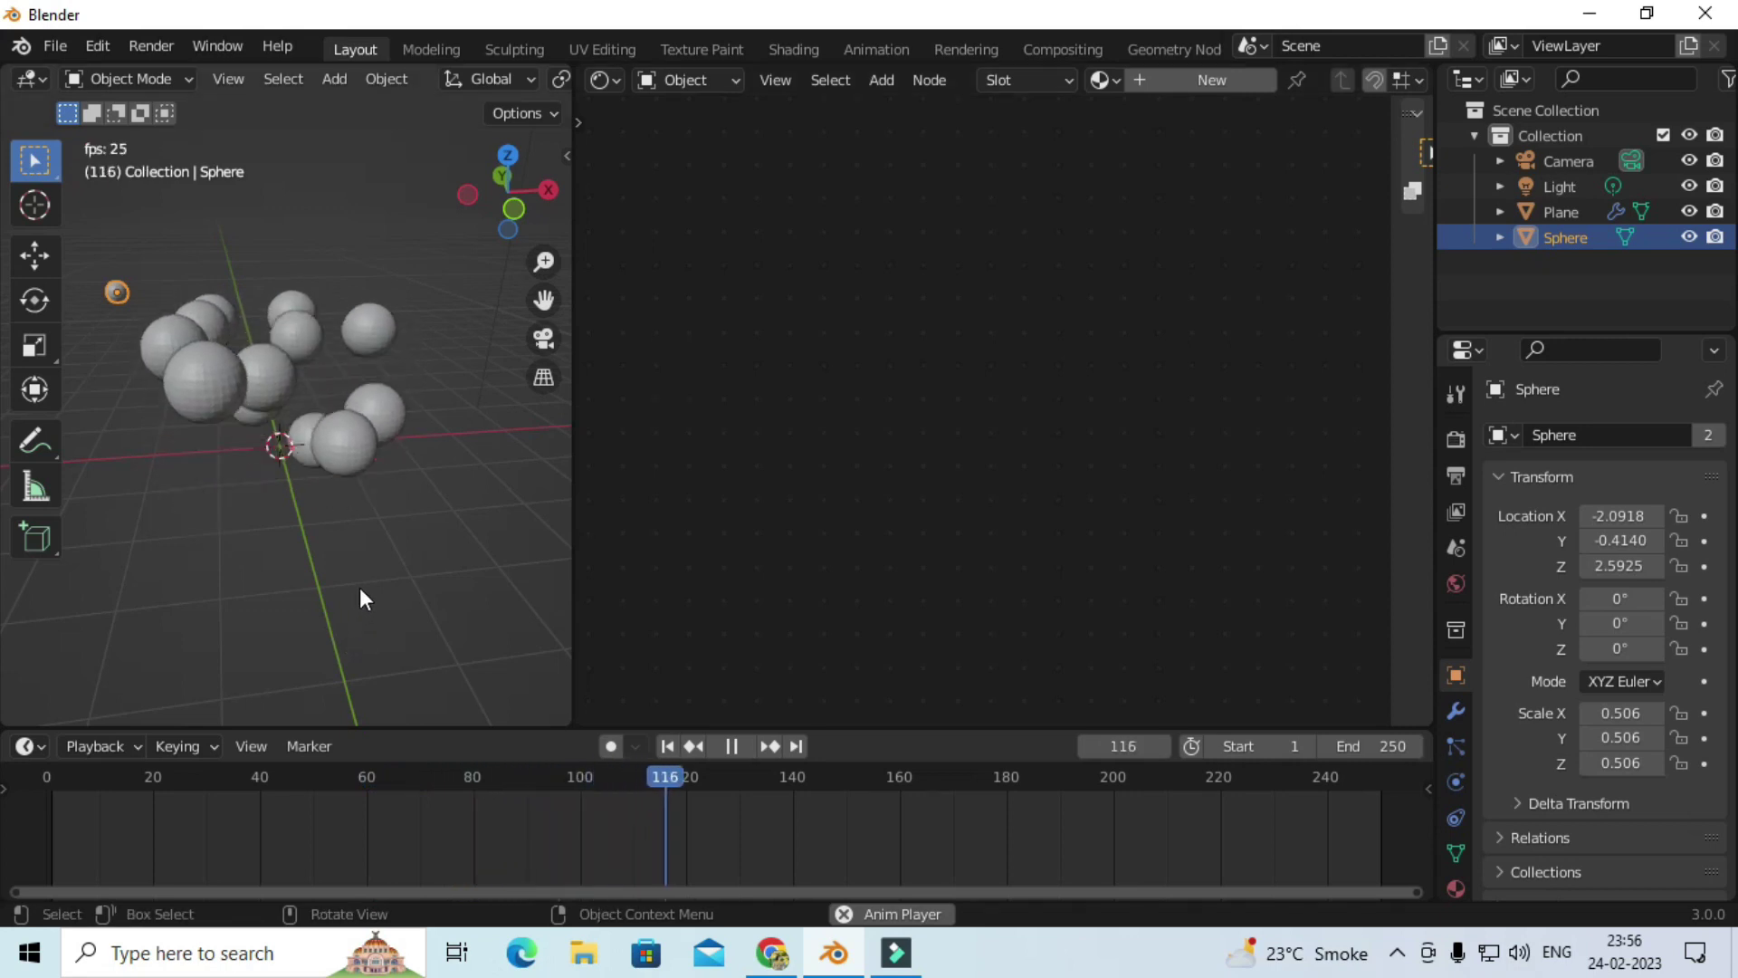
key(space)
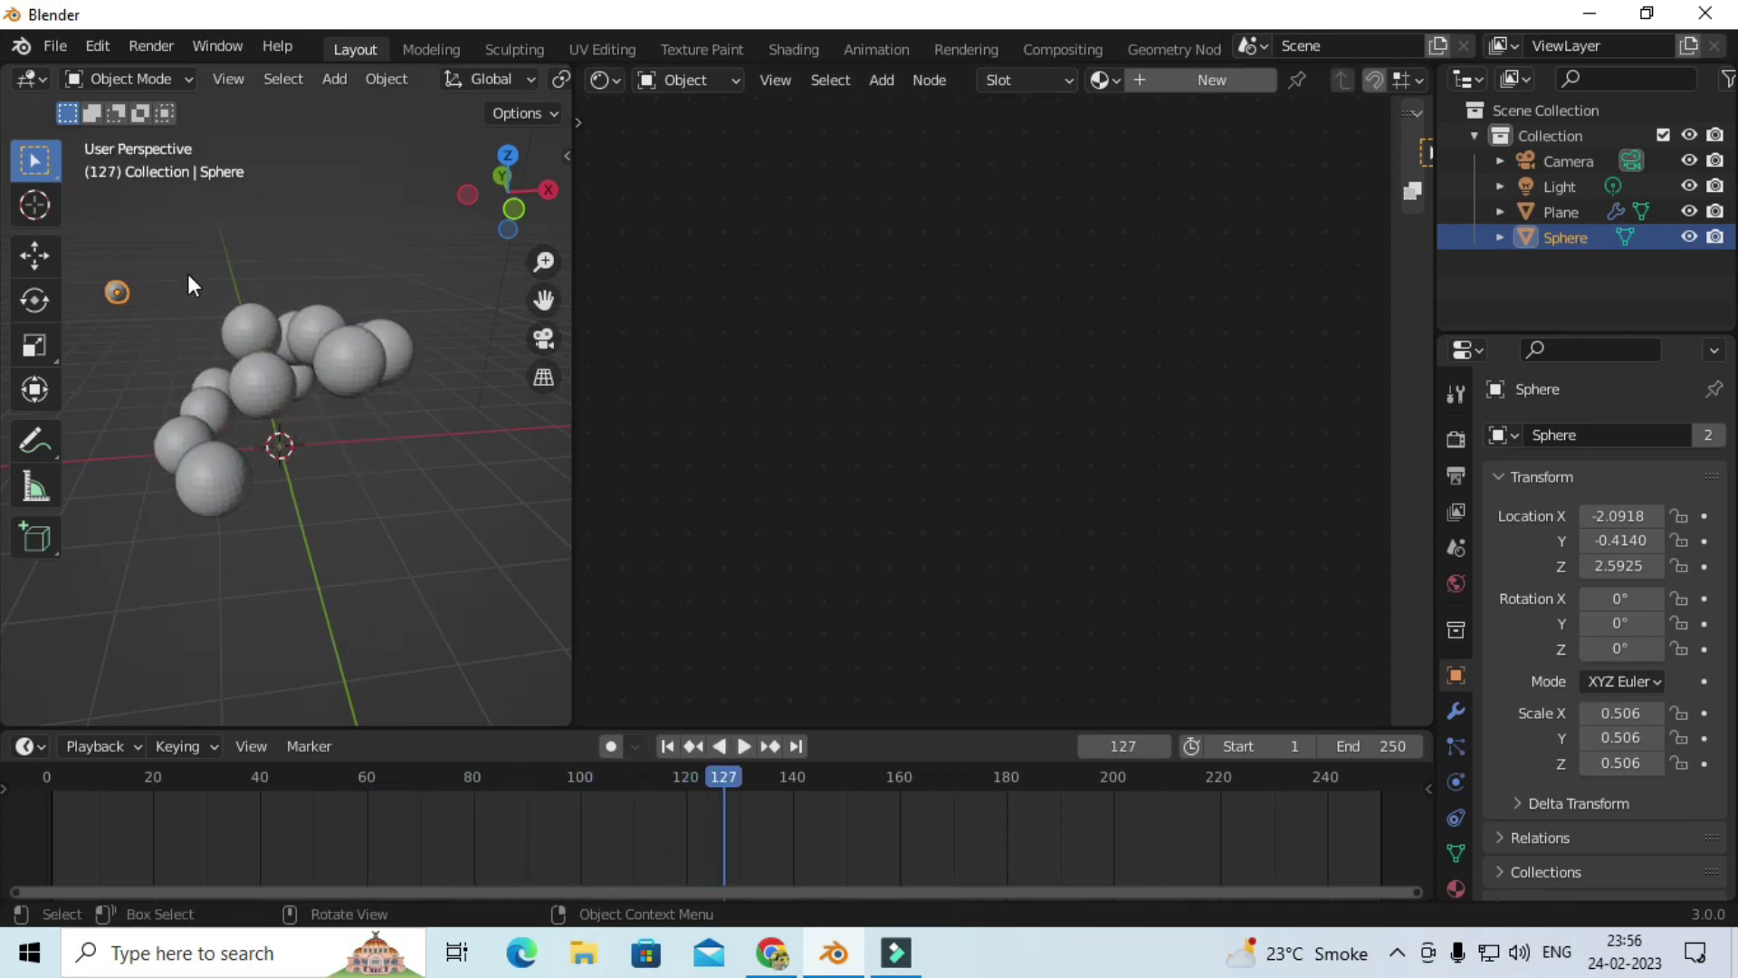
Step: Create the new material Material.001 and arrange its Principled BSDF and Material Output nodes
click(1229, 85)
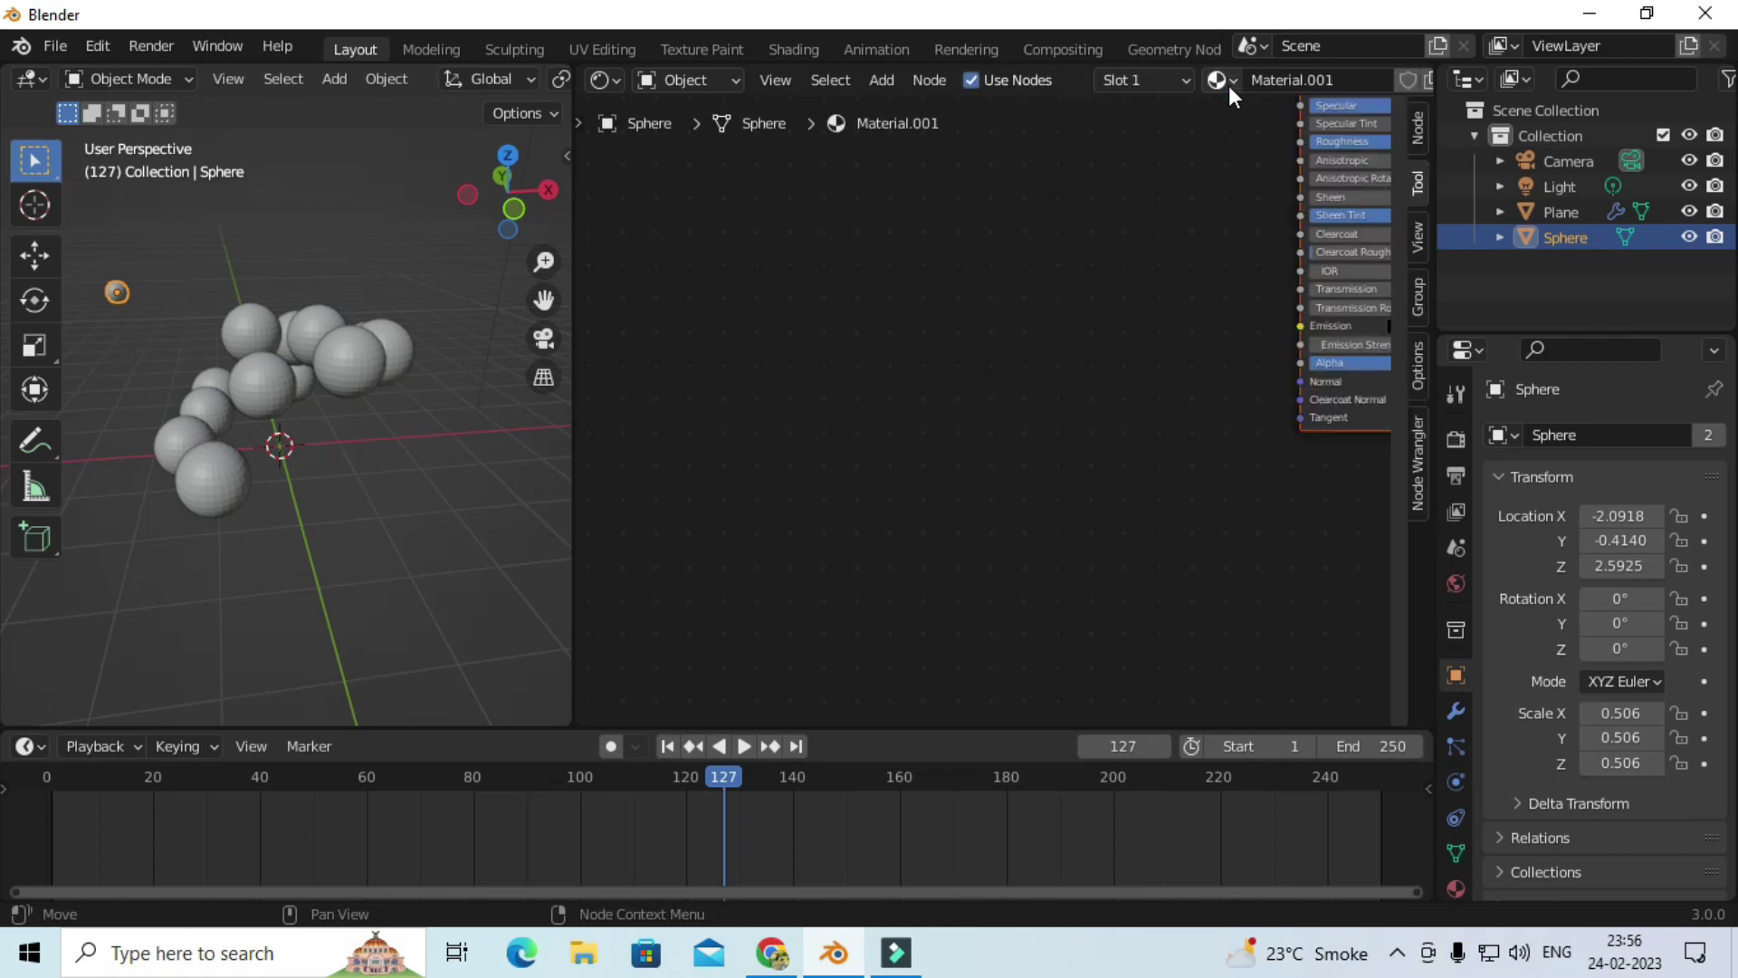
key(Home)
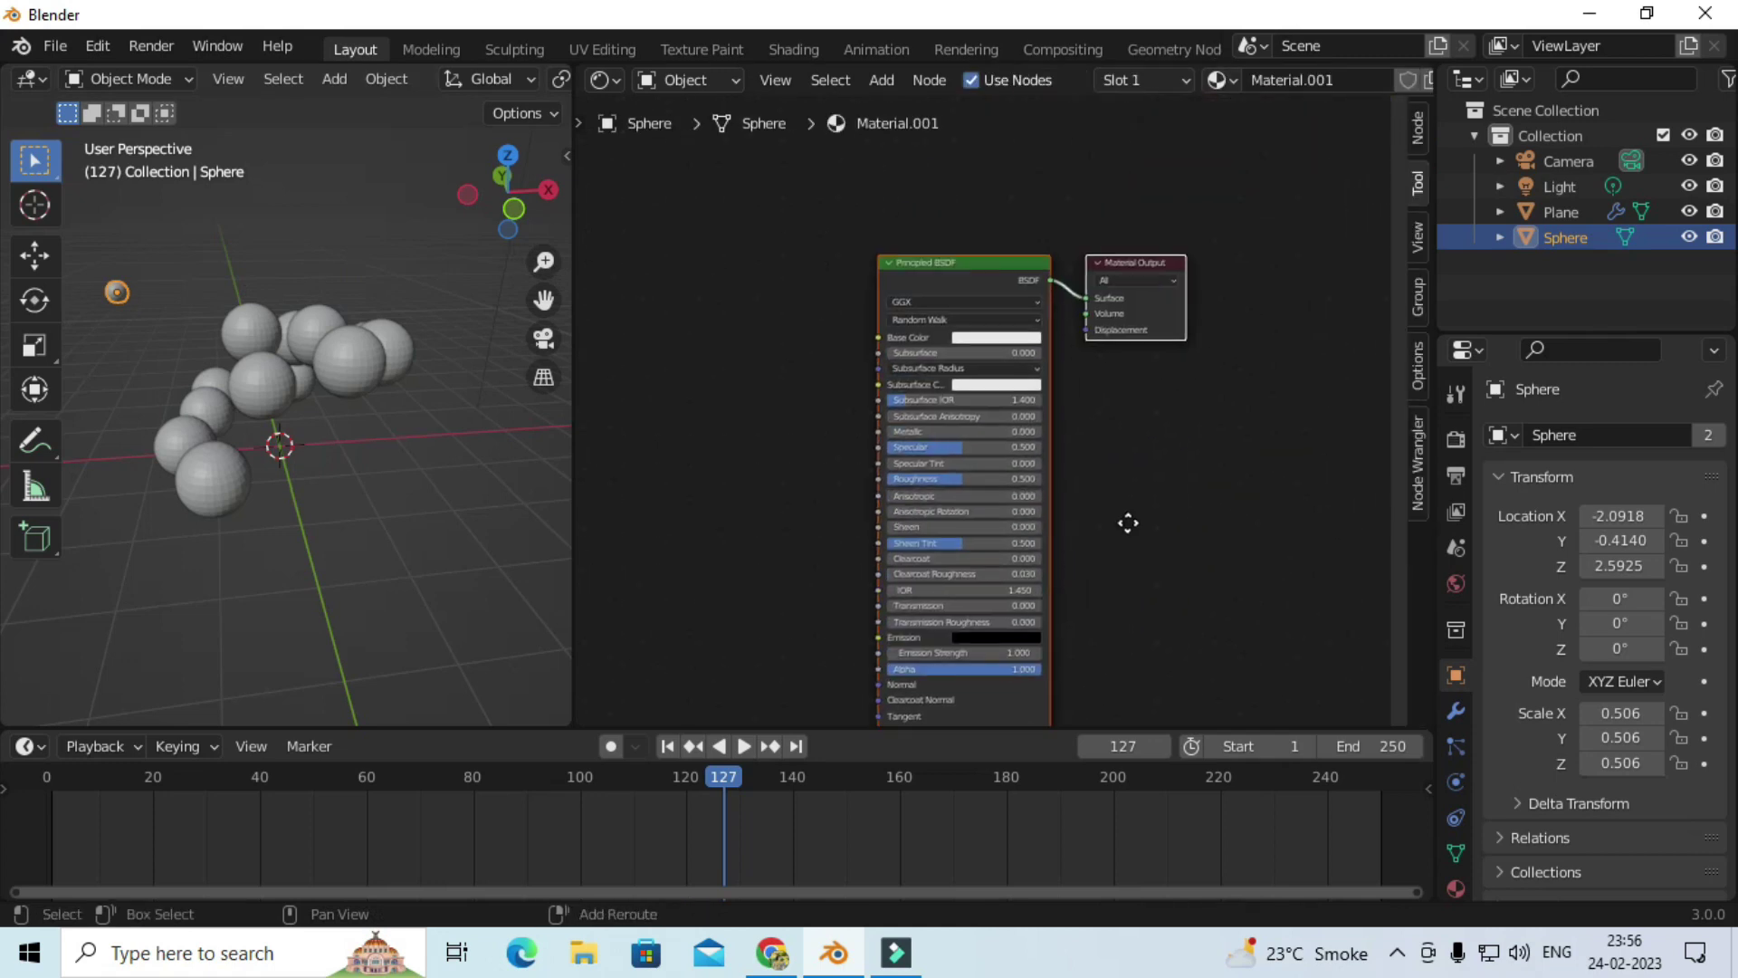
scroll(1171, 494, up, 2)
scroll(1141, 525, up, 1)
scroll(1150, 398, up, 2)
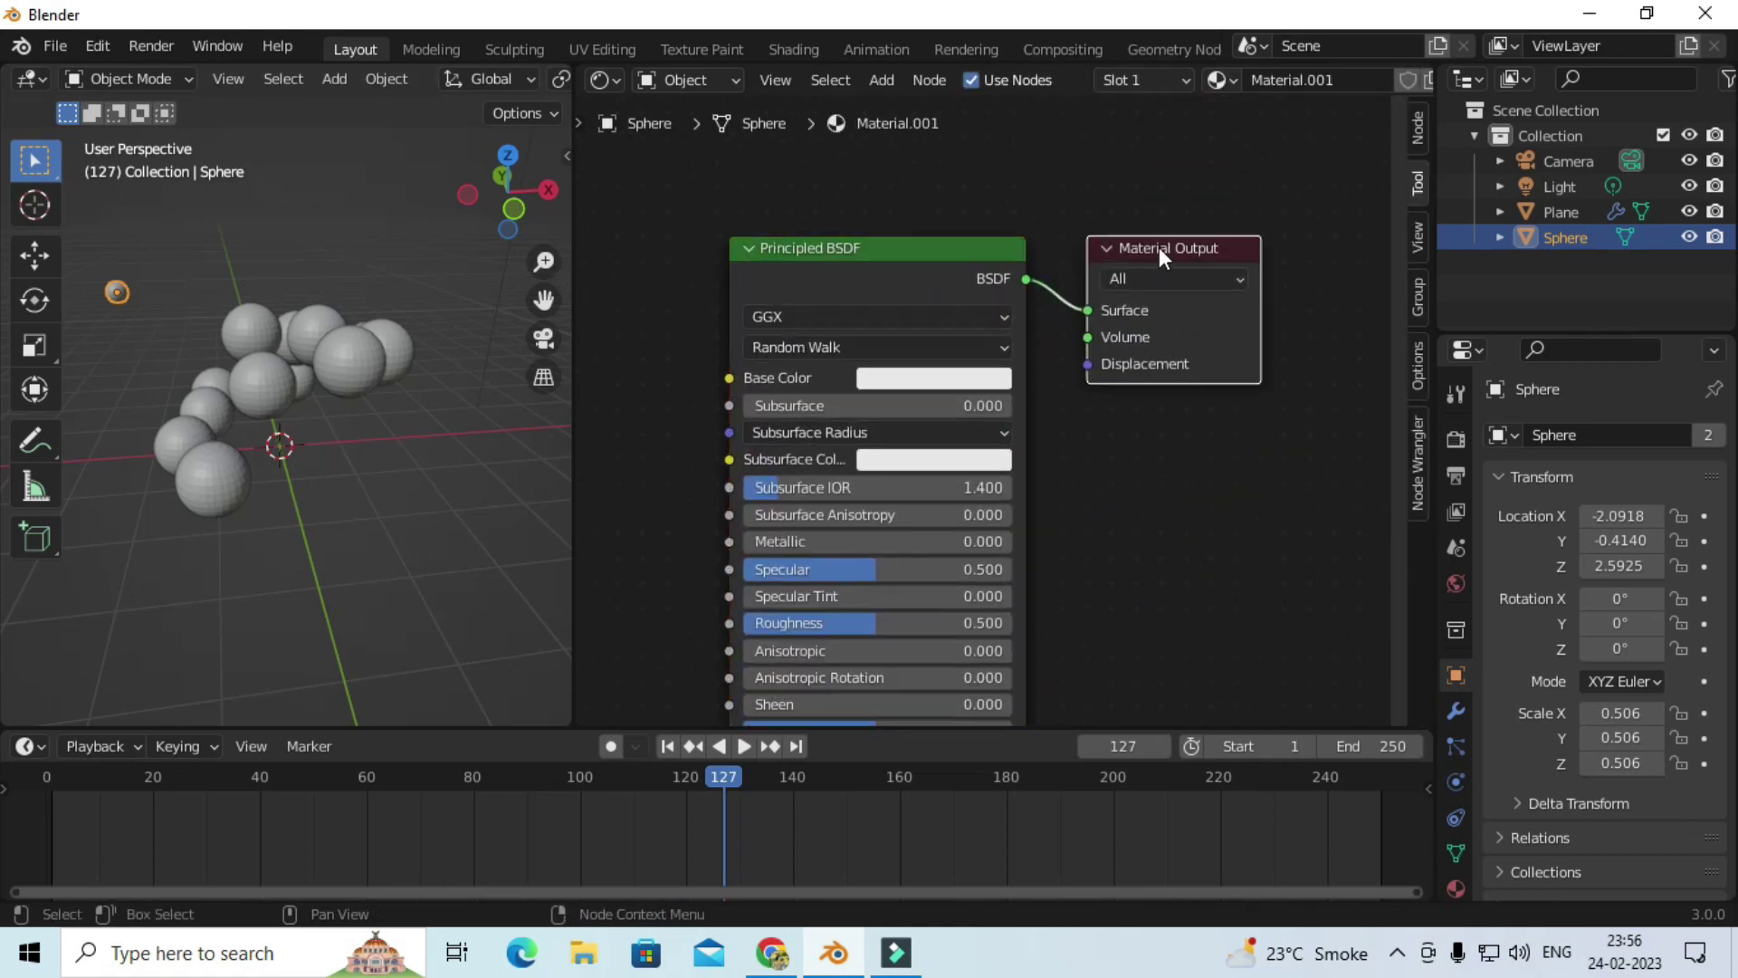
drag(1159, 247, 1200, 246)
drag(873, 254, 905, 250)
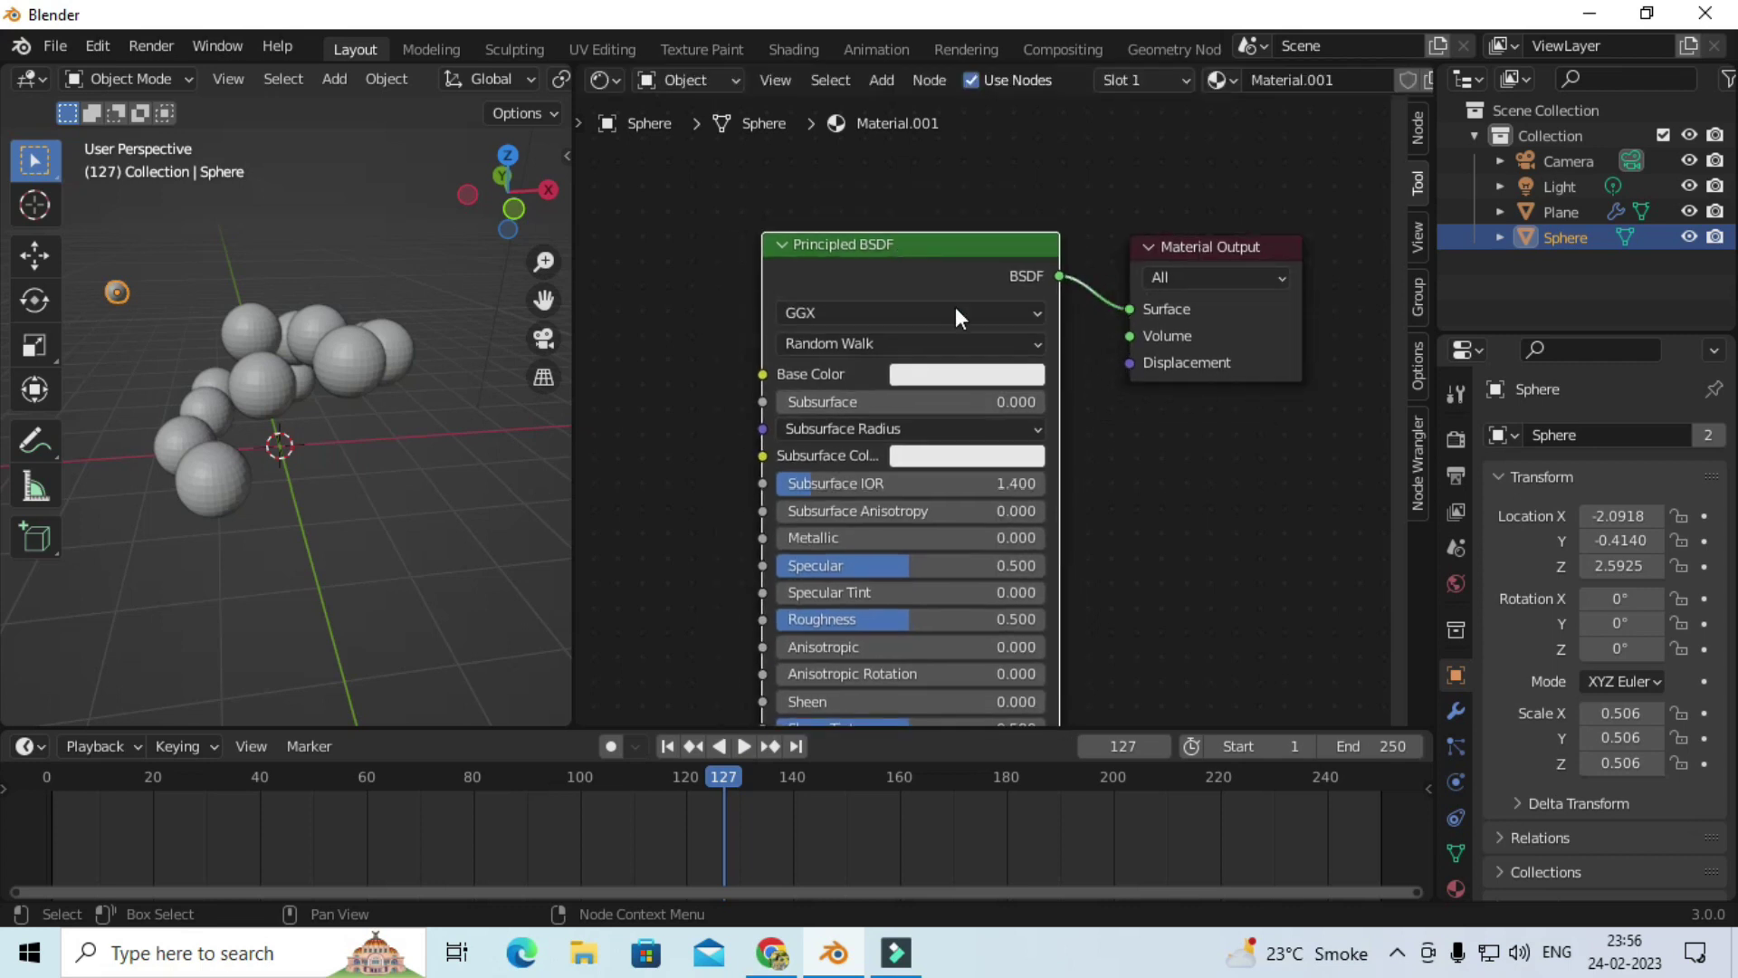
scroll(1041, 390, down, 2)
scroll(799, 371, left, 3)
scroll(802, 370, left, 1)
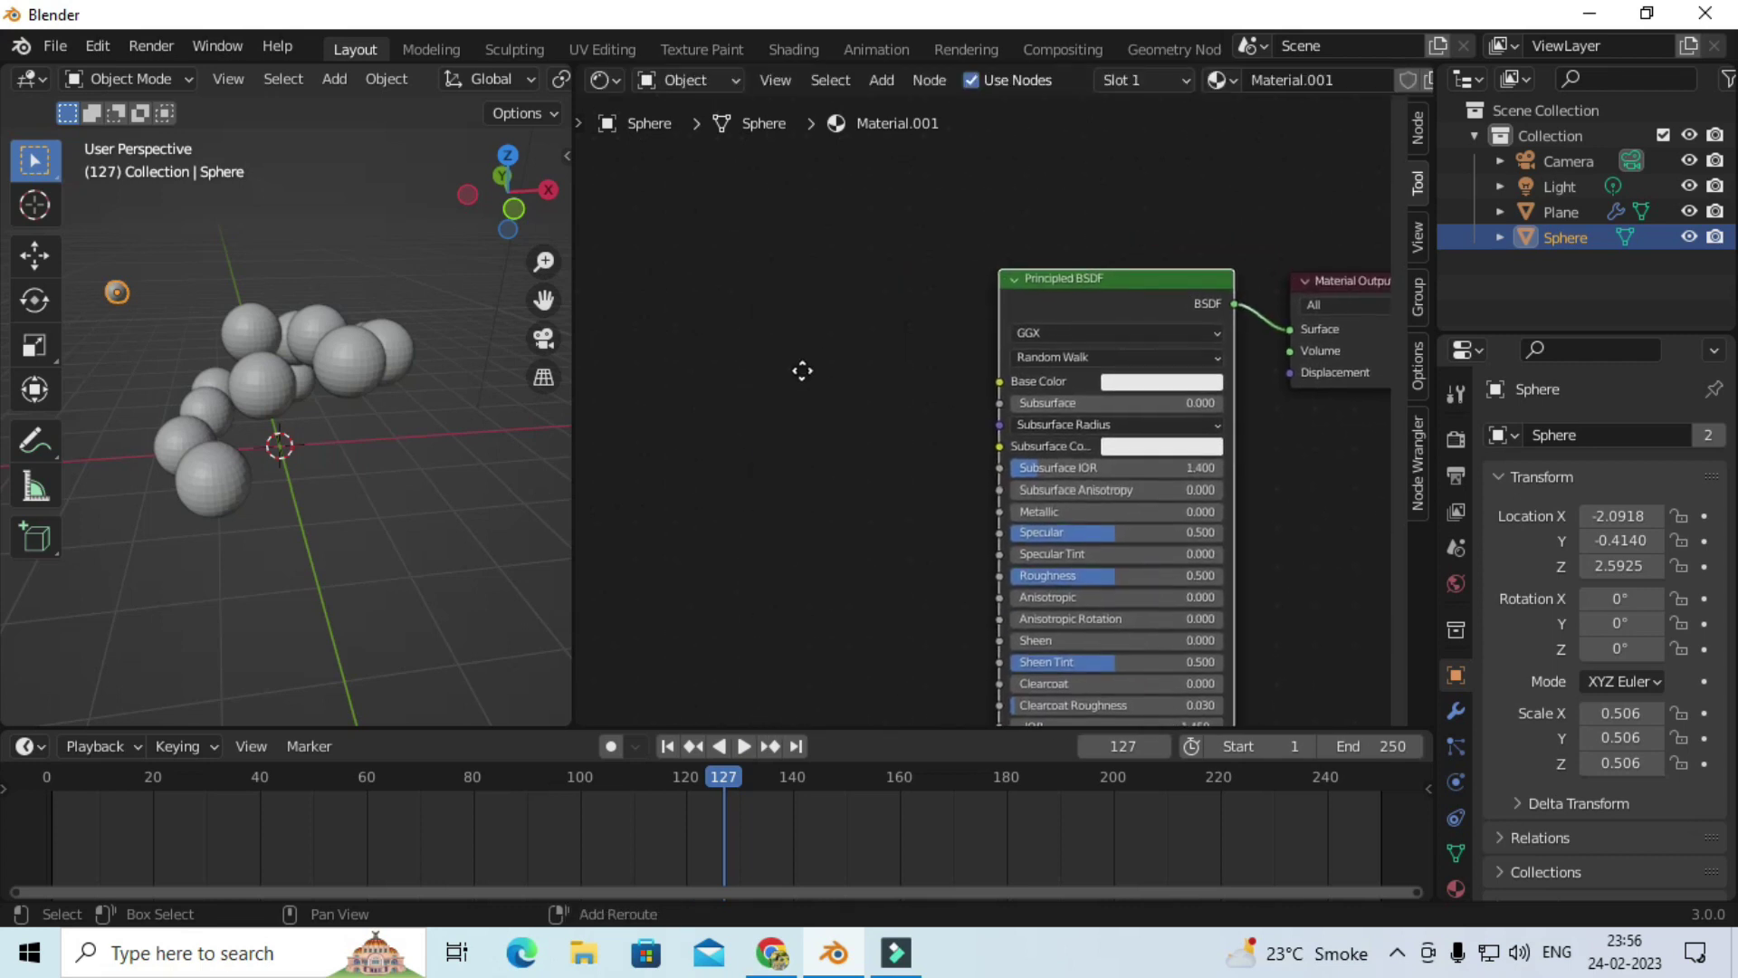
click(887, 82)
Step: Add an Object Info node and link its Random output to Principled BSDF Base Color
click(915, 110)
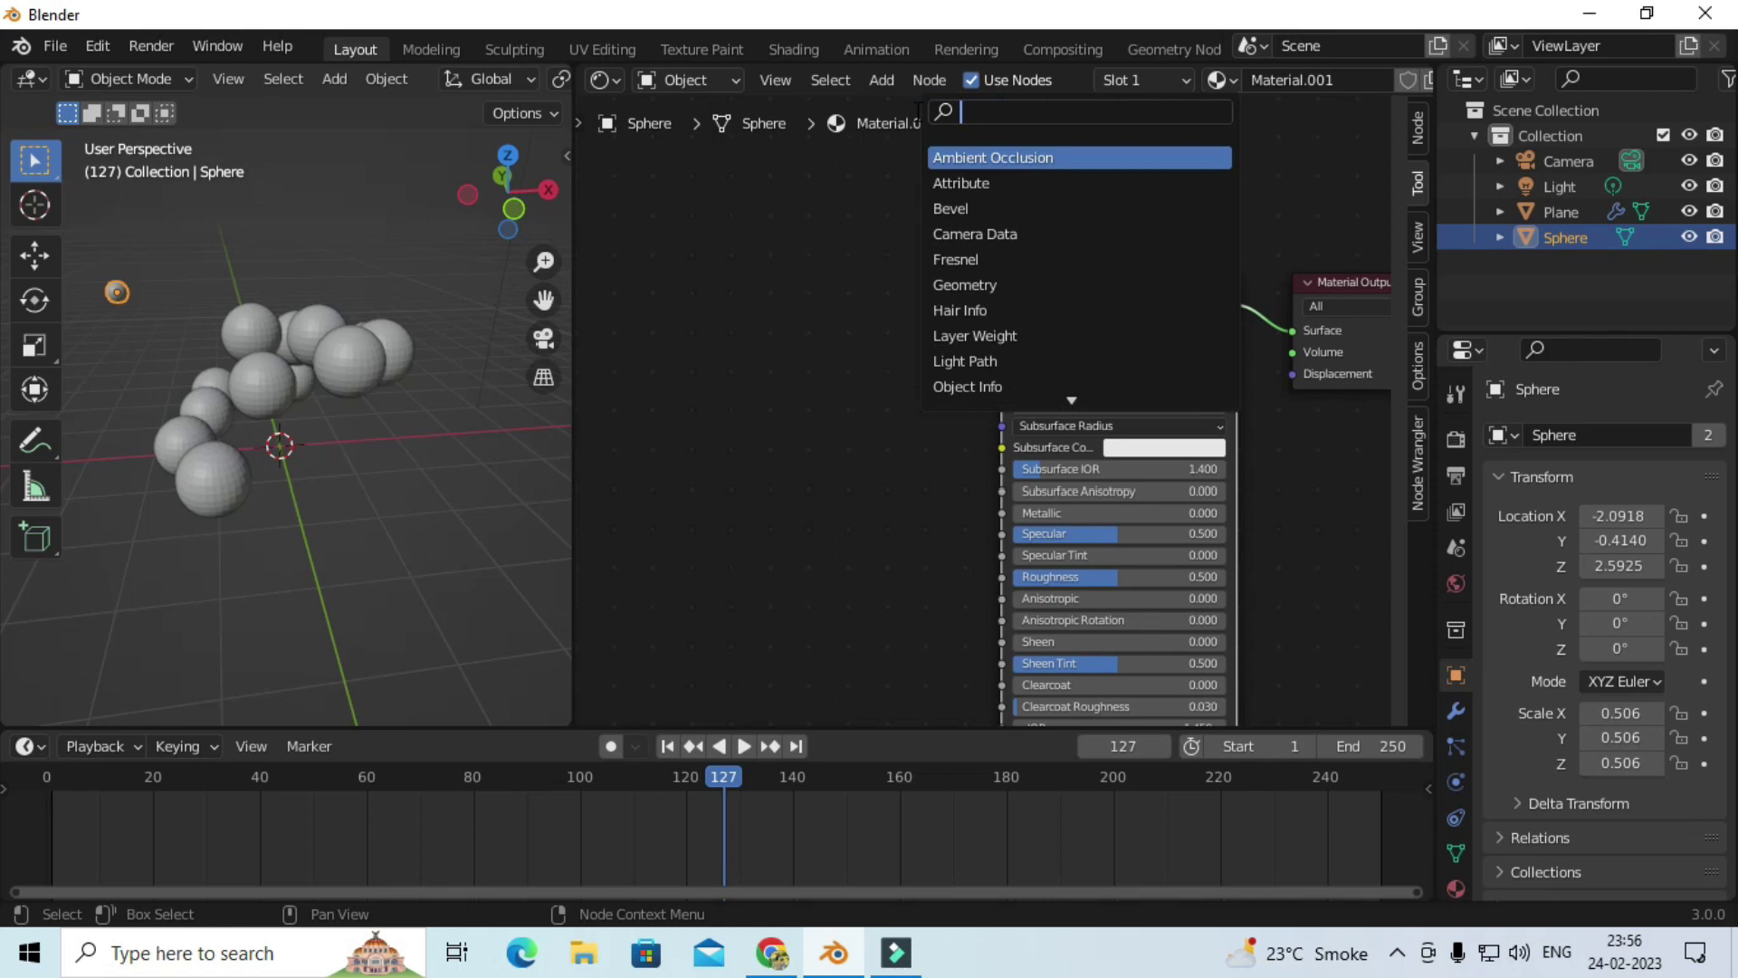
text(object)
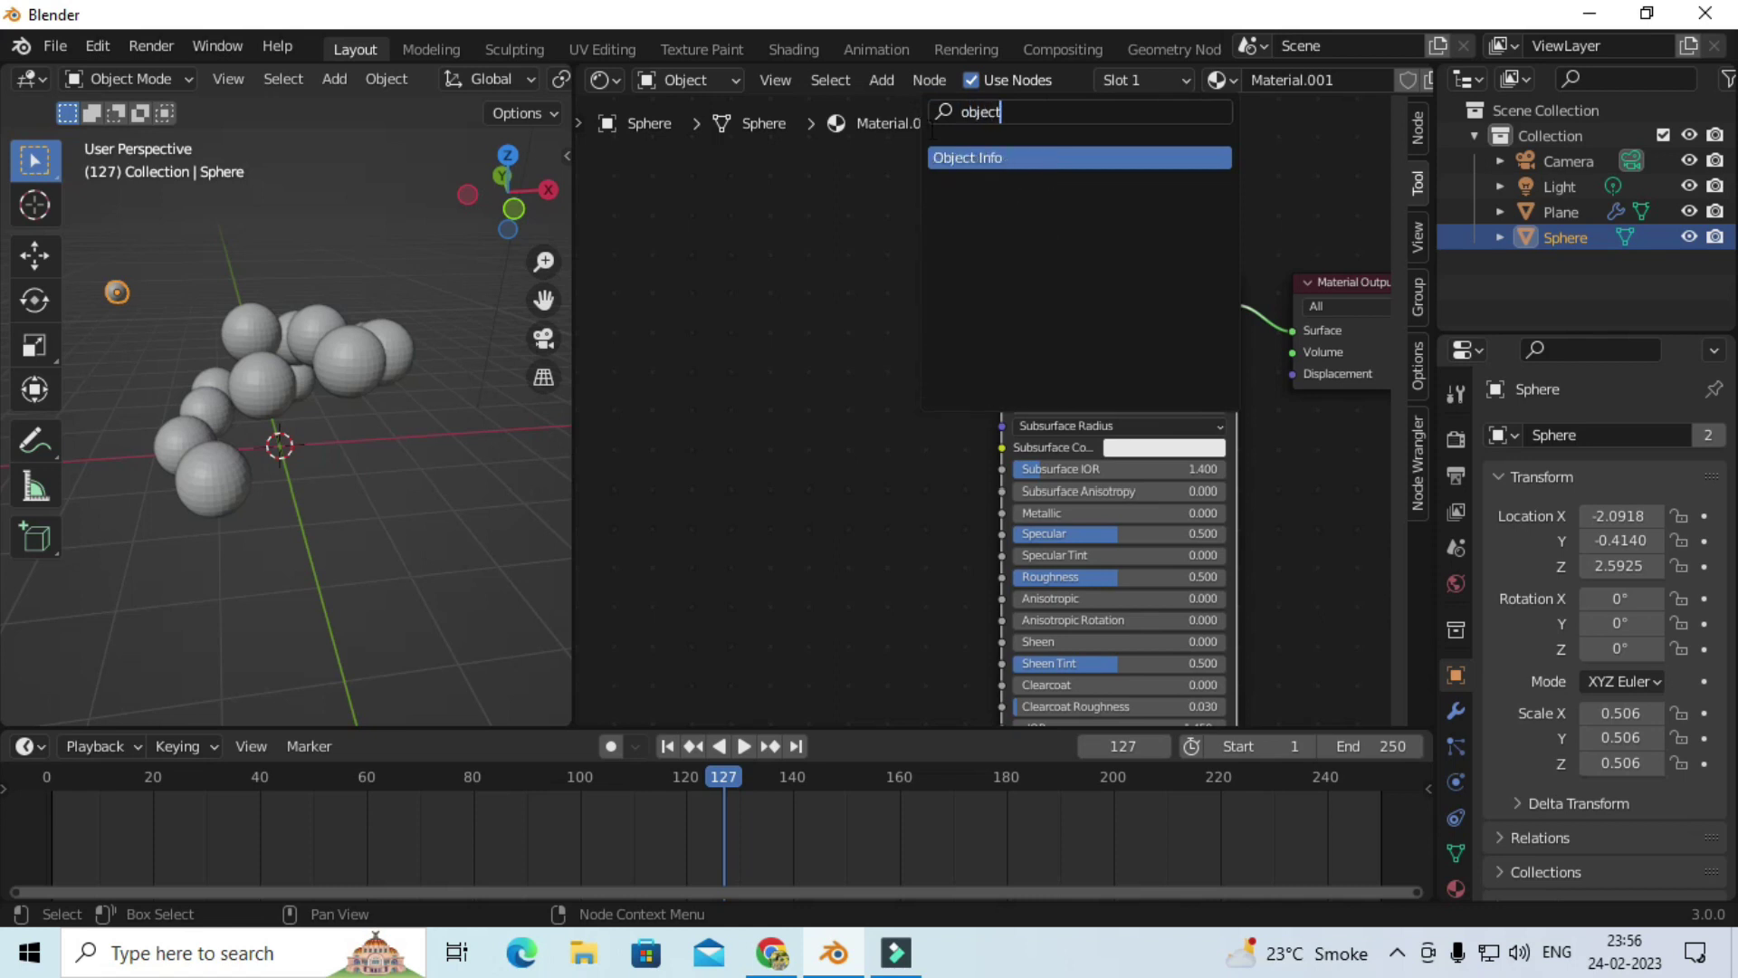
click(976, 167)
click(752, 406)
scroll(887, 456, up, 2)
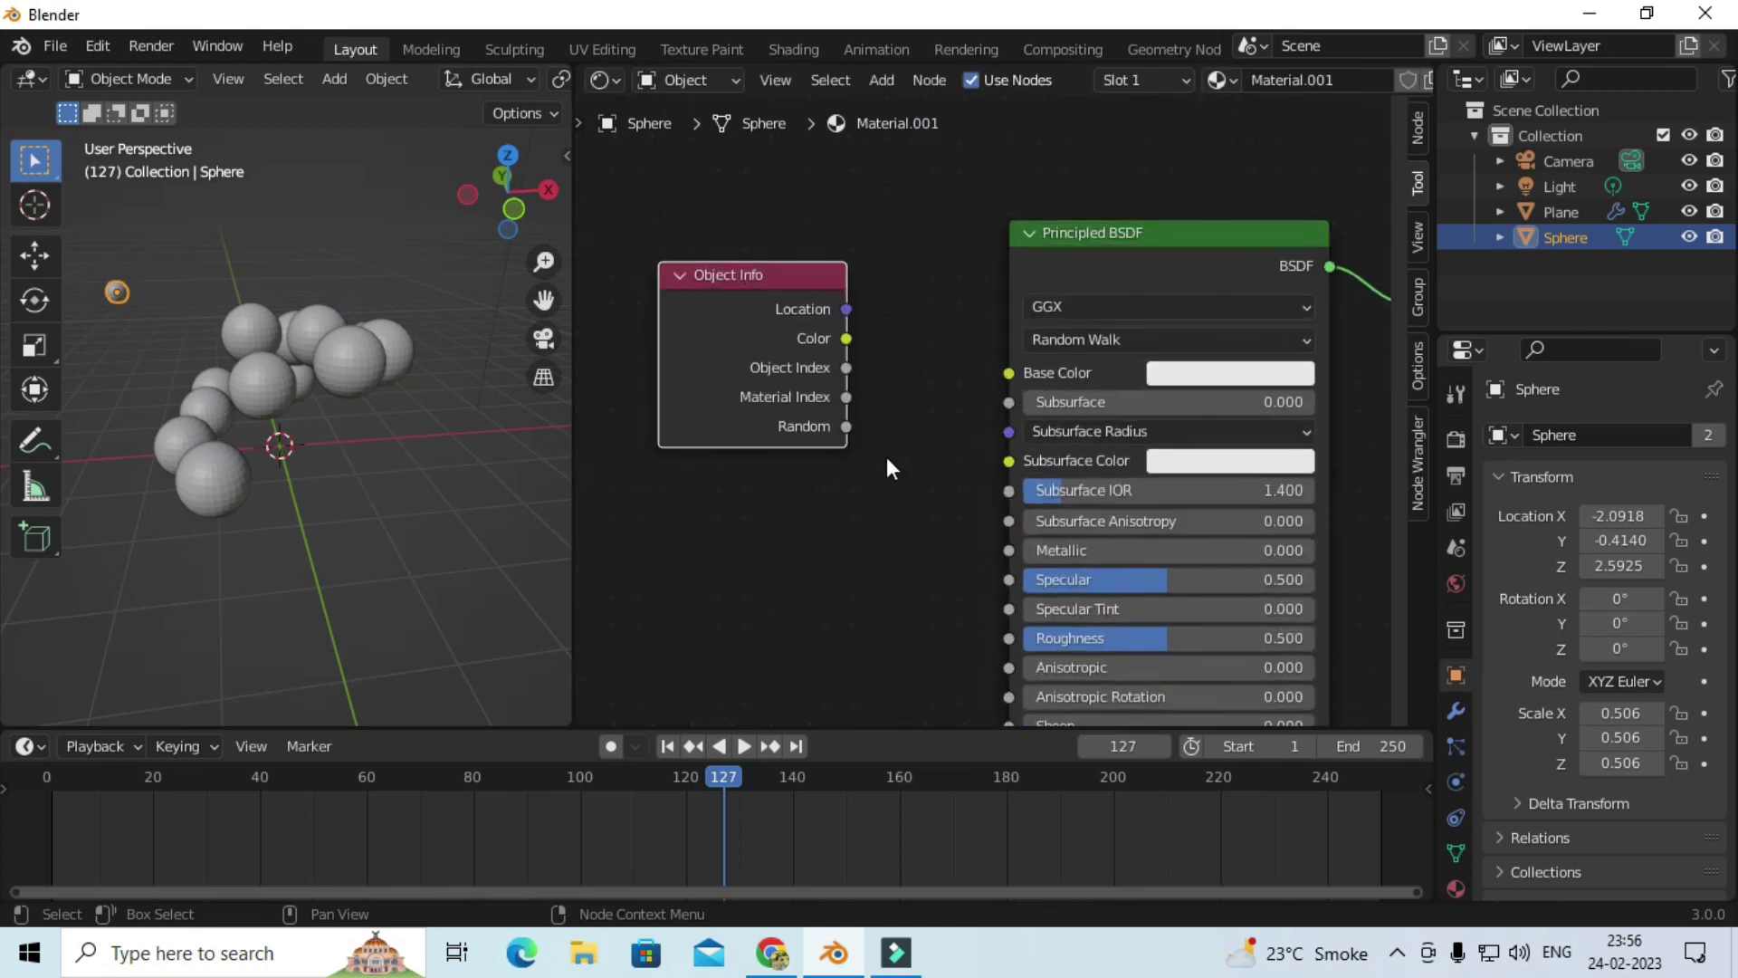
scroll(965, 436, up, 1)
scroll(966, 450, up, 1)
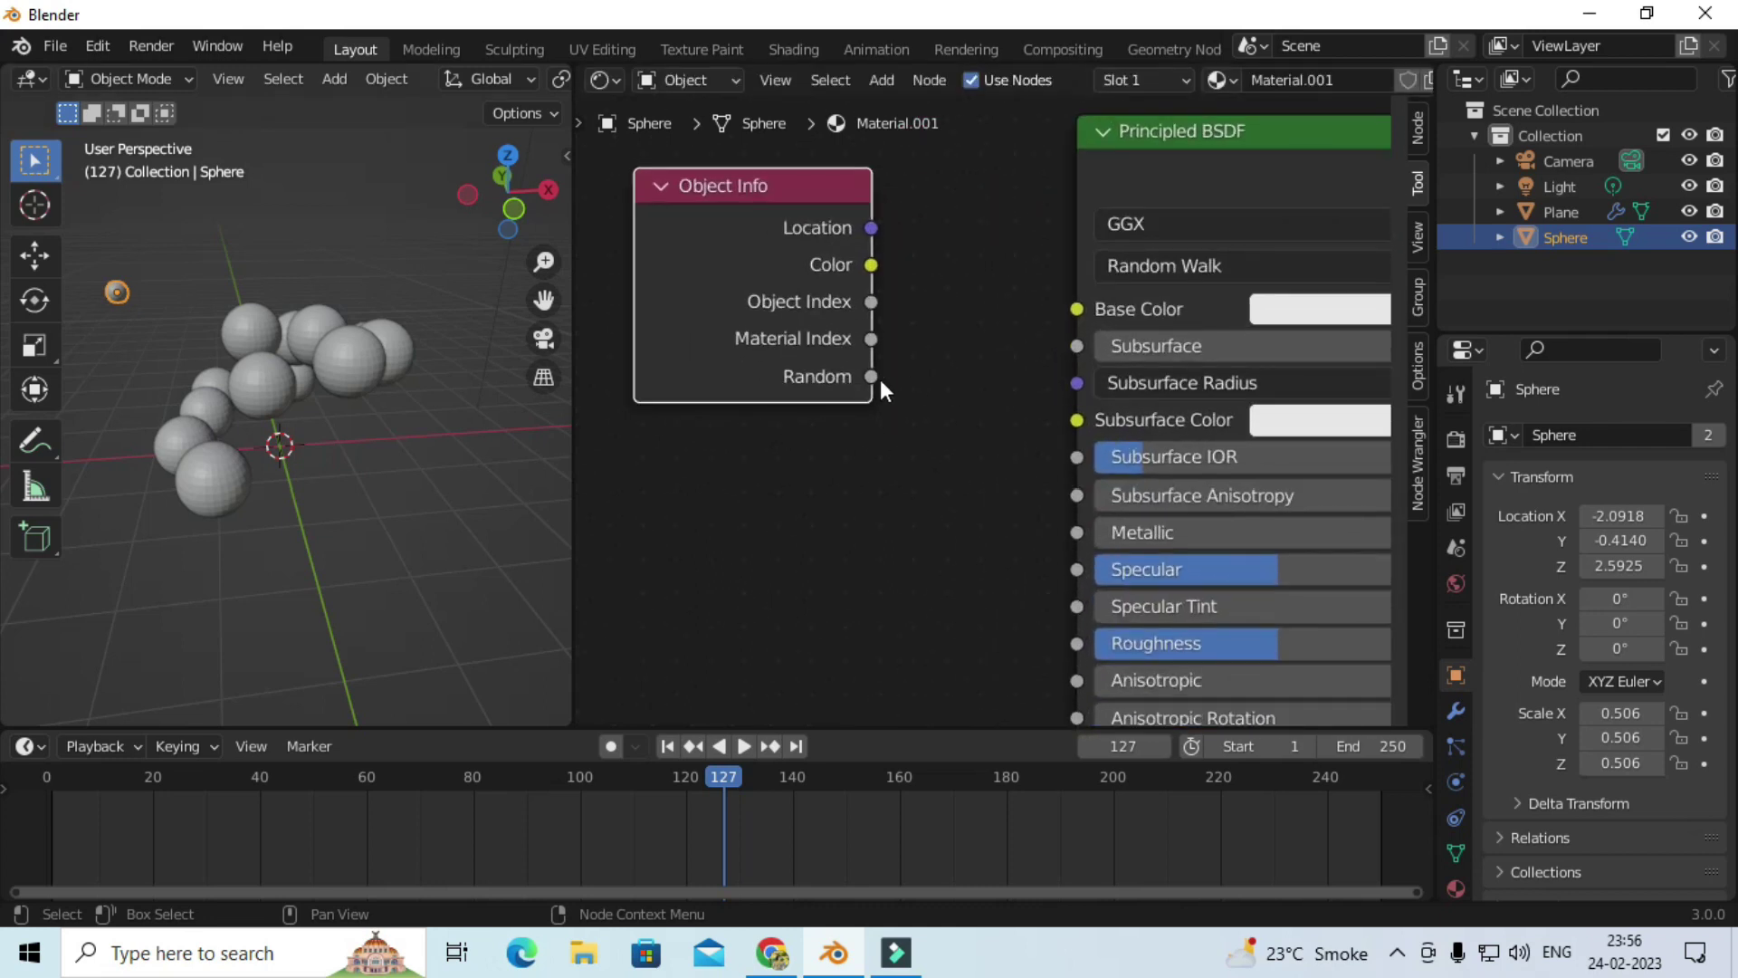
drag(1064, 306, 1068, 304)
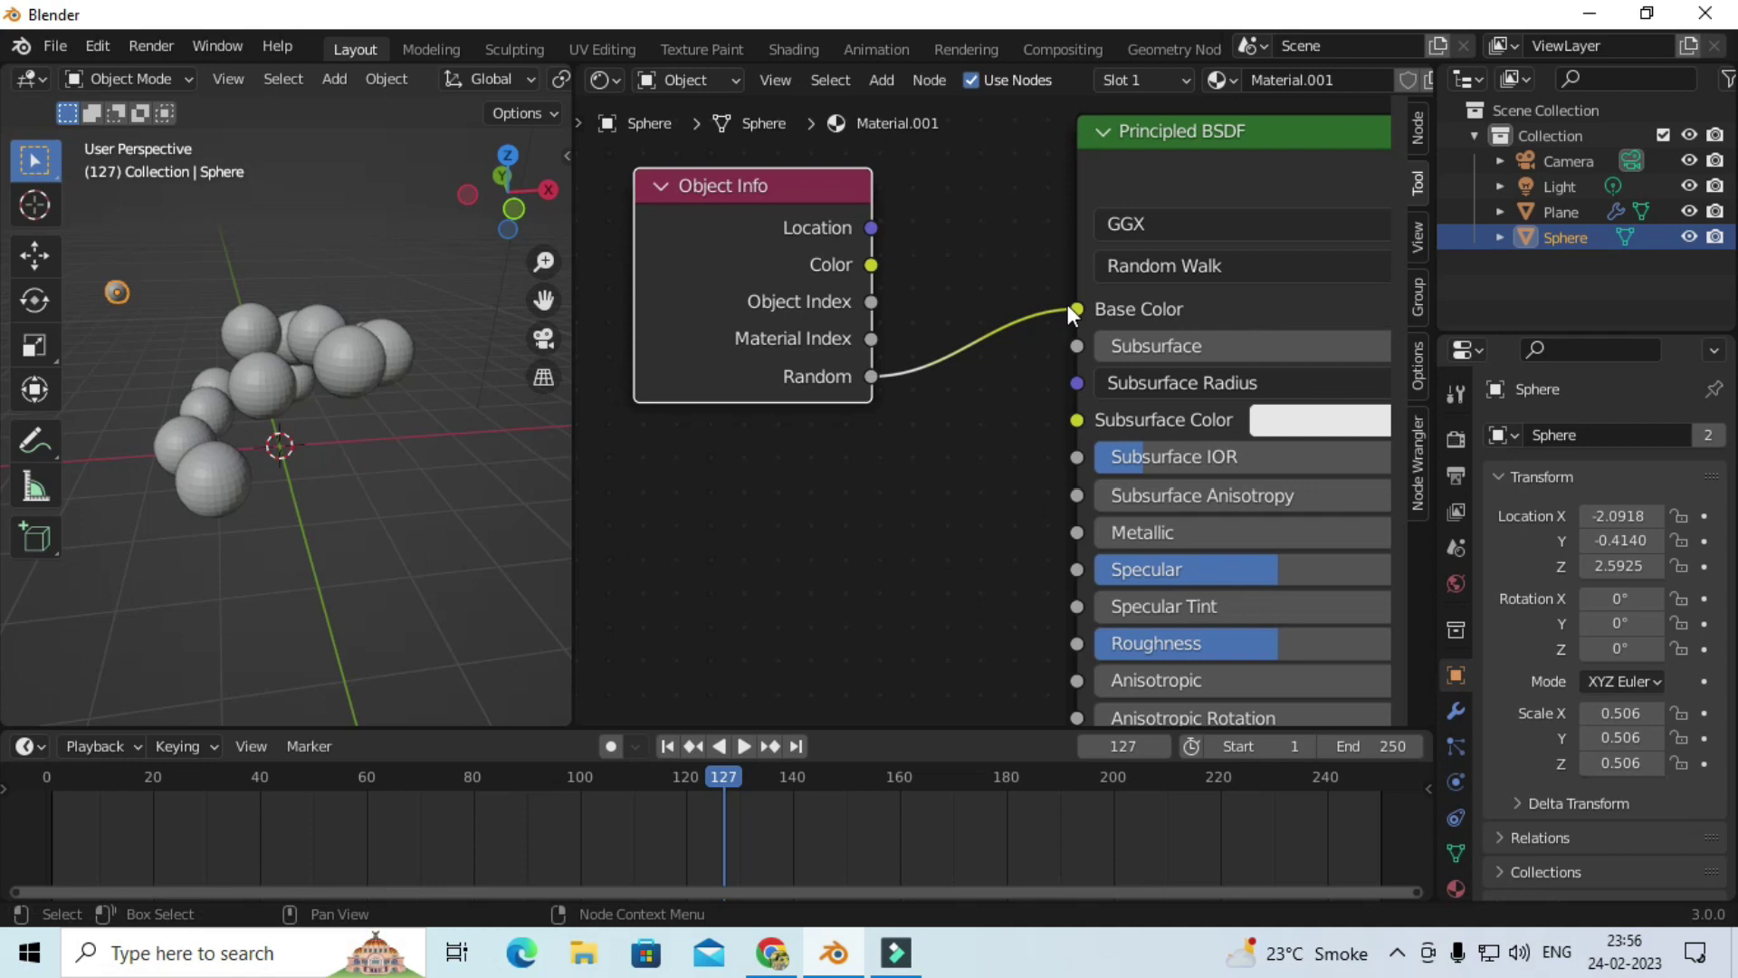
Step: Switch the viewport to Material Preview and view the randomly shaded spheres, re-linking Random
mouse_move(378, 419)
middle_down()
mouse_move(415, 419)
mouse_move(278, 360)
mouse_move(301, 310)
middle_up()
middle_drag(318, 387, 394, 401)
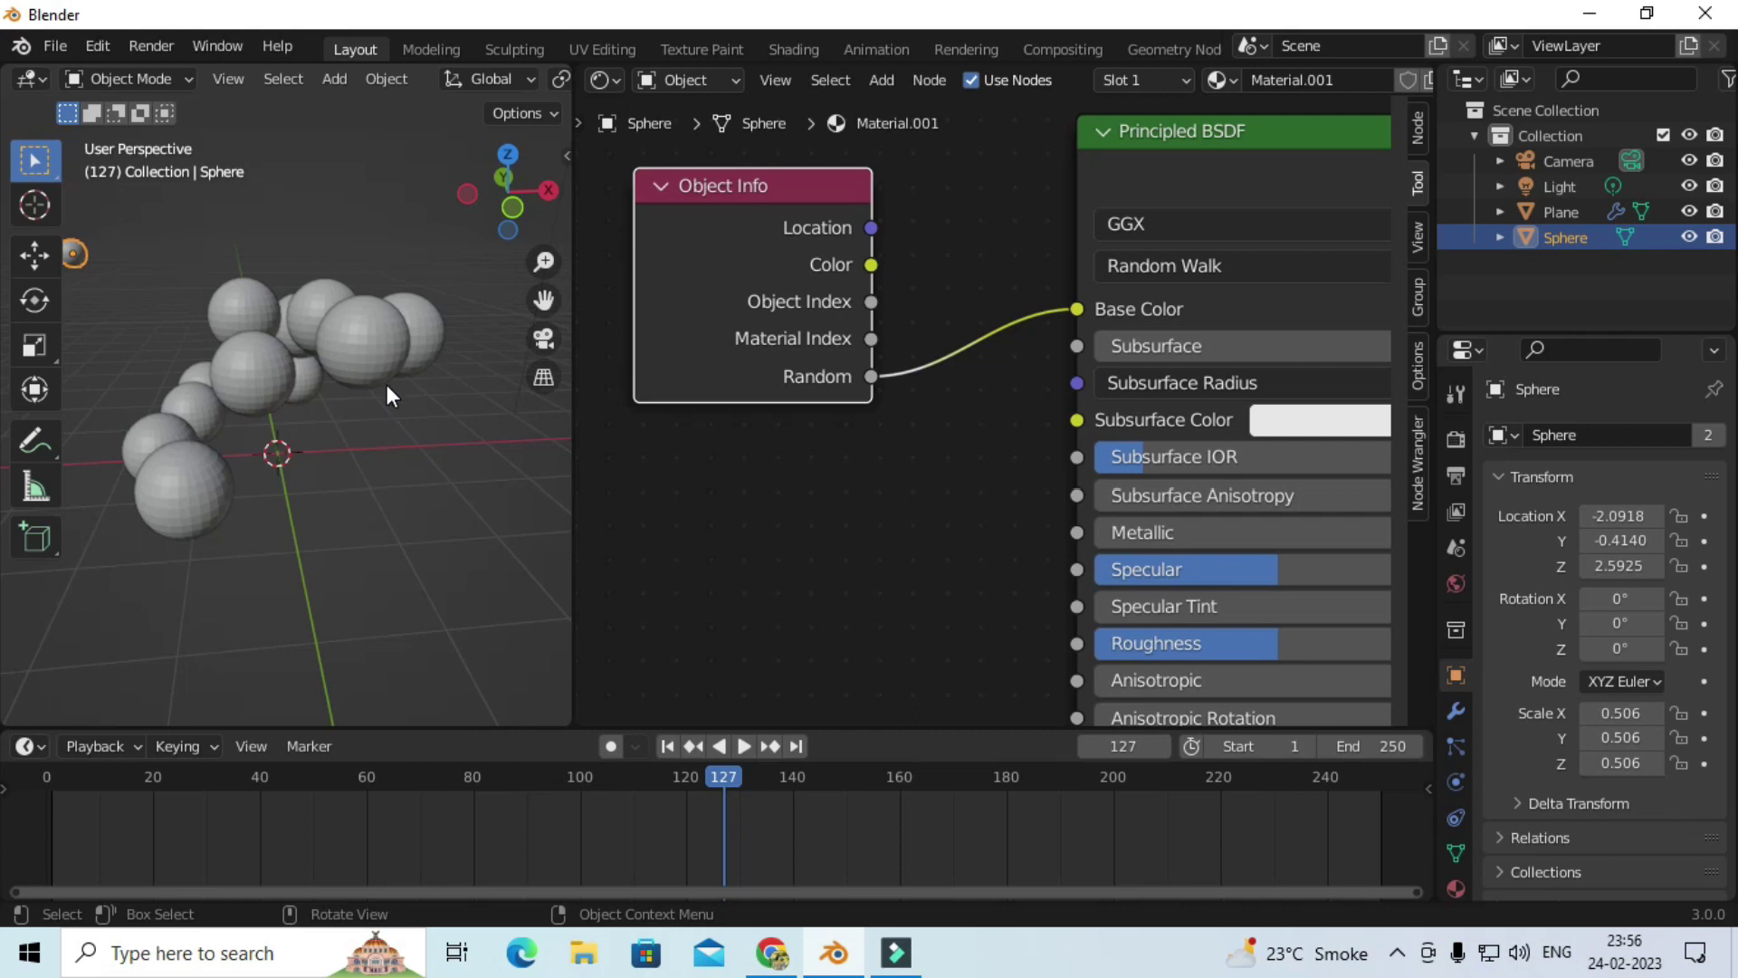
key(z)
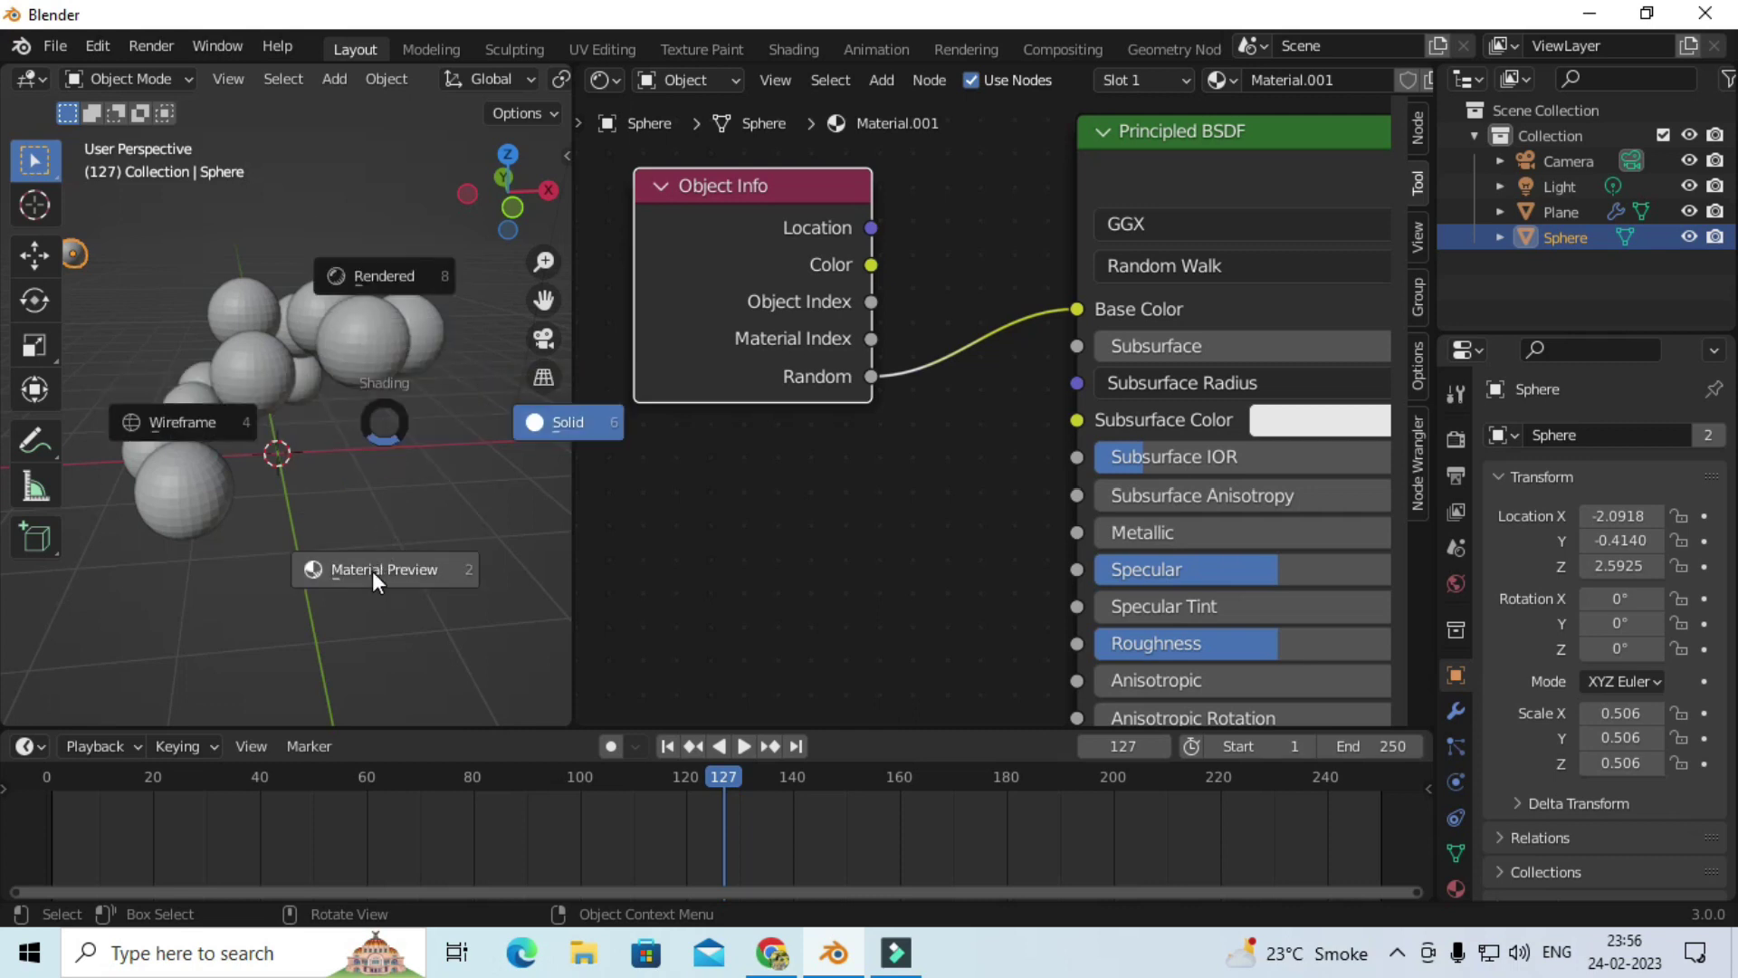
click(372, 570)
mouse_move(460, 500)
middle_down()
mouse_move(377, 499)
mouse_move(496, 523)
mouse_move(366, 476)
mouse_move(245, 469)
middle_up()
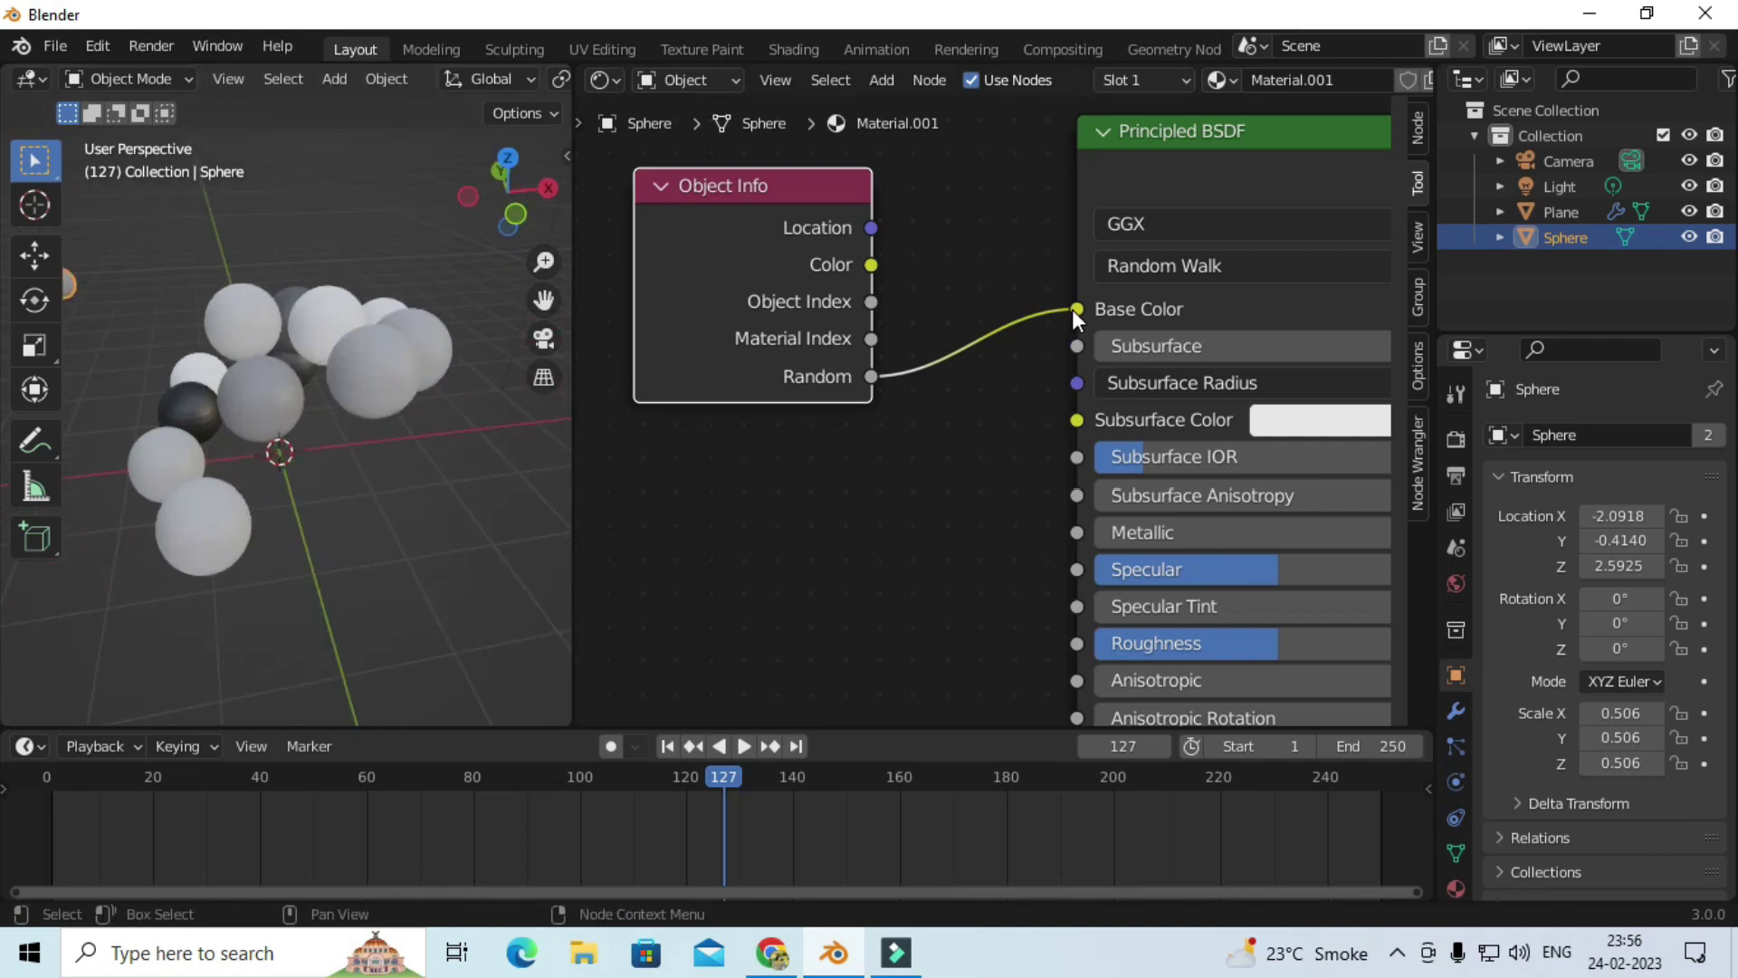
drag(1072, 308, 905, 355)
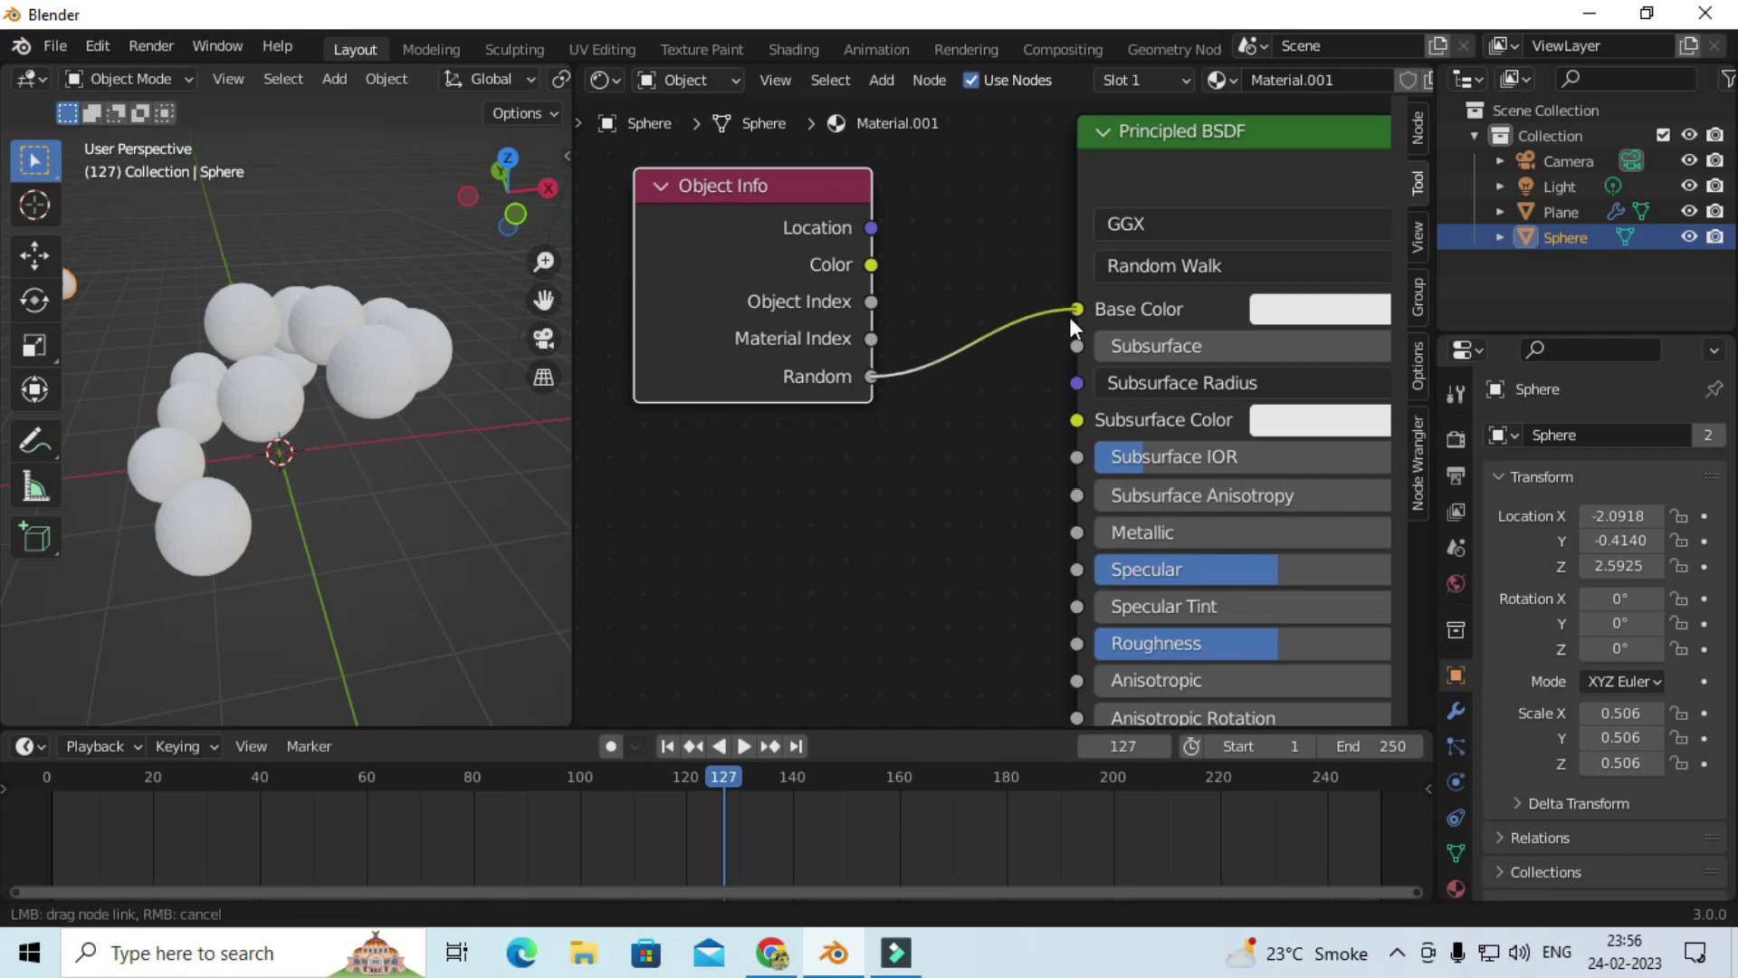
drag(1070, 316, 1074, 313)
scroll(920, 459, down, 1)
middle_drag(347, 524, 376, 497)
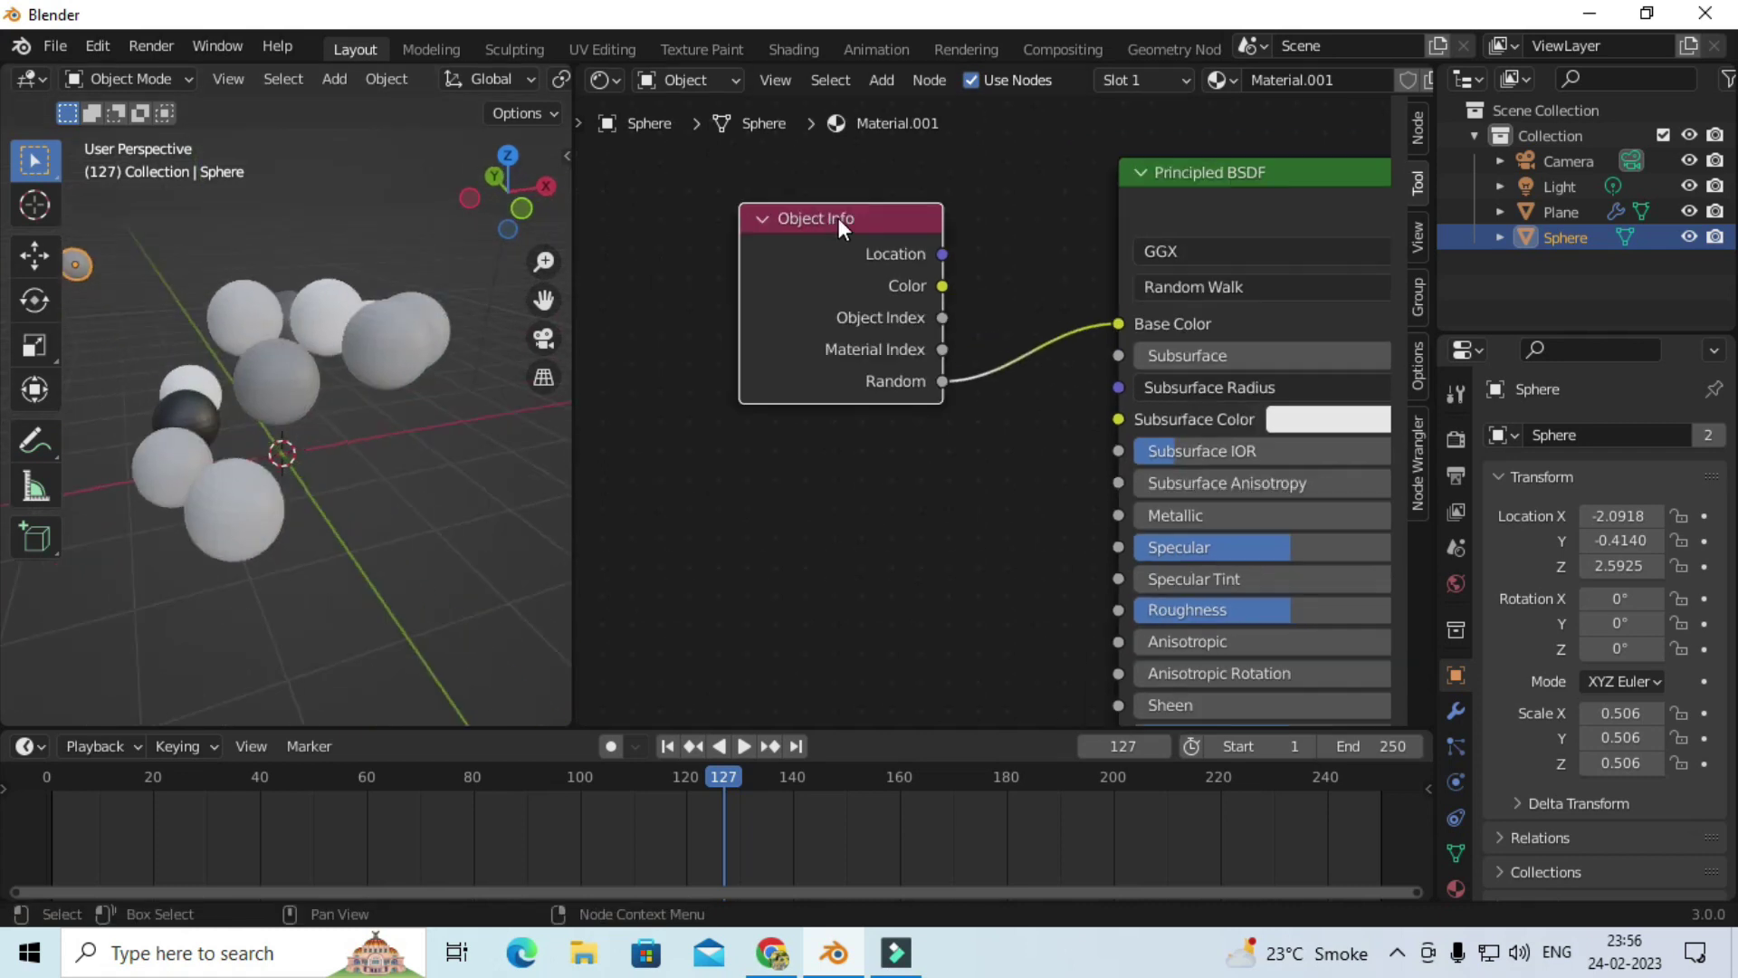
drag(839, 219, 738, 241)
scroll(942, 452, down, 1)
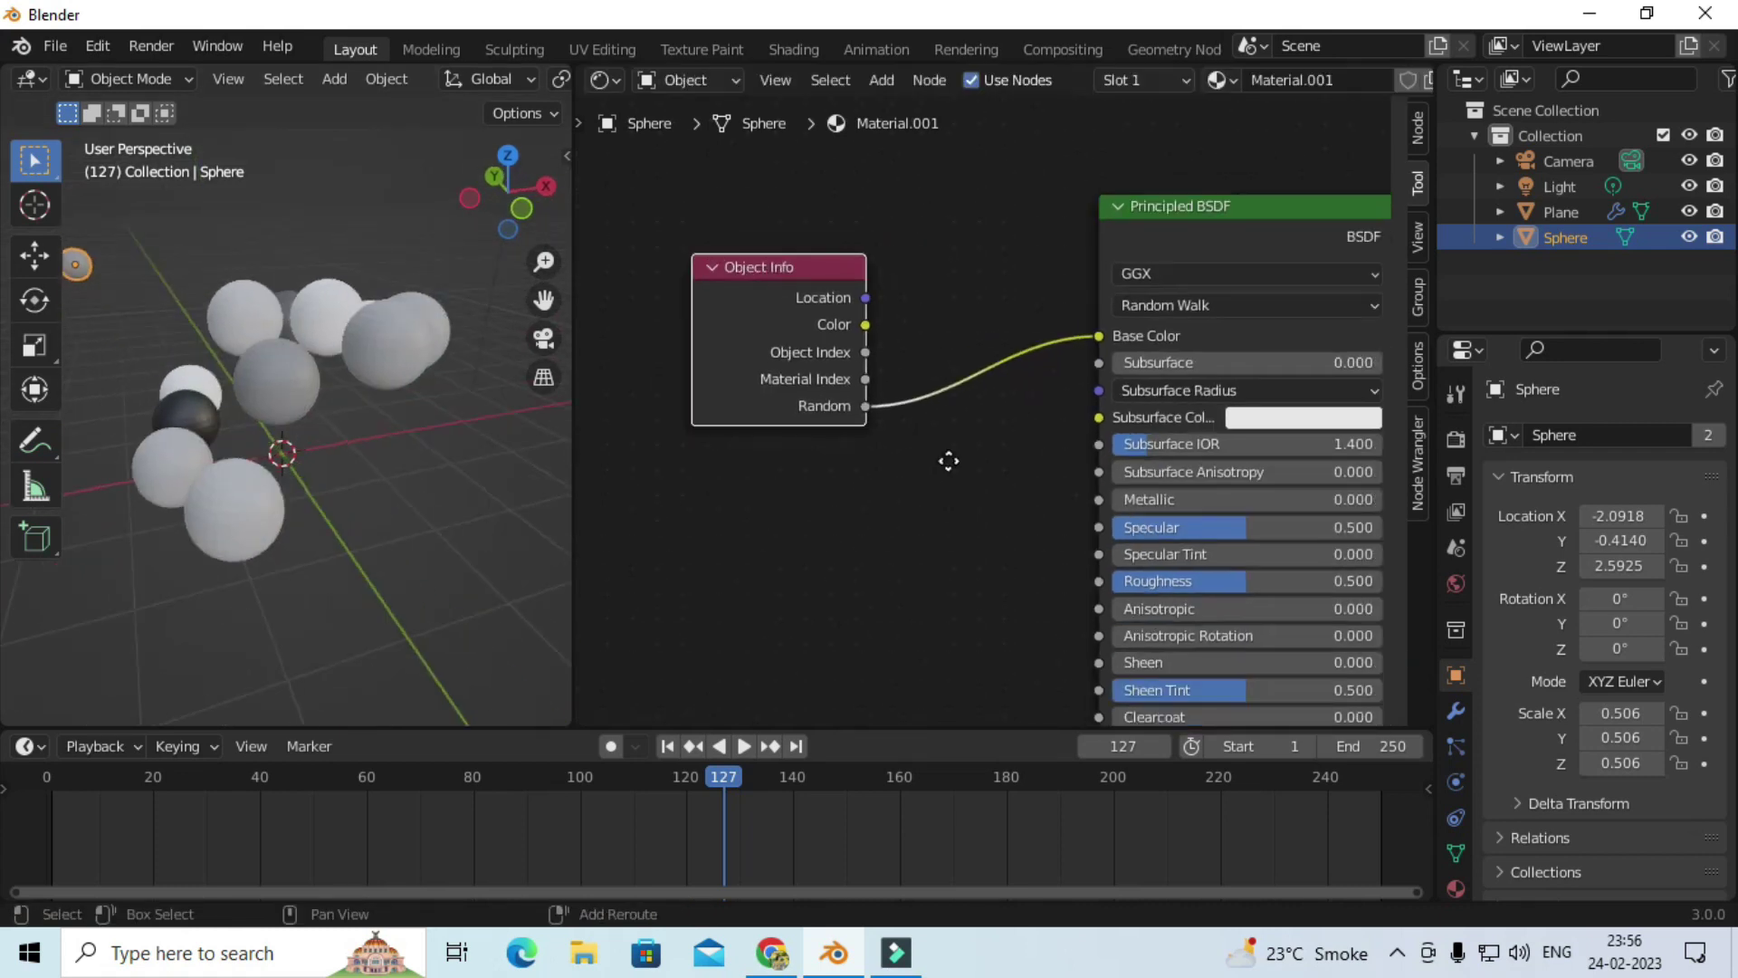
Step: Add a ColorRamp node and insert it on the Random–Base Color link
click(887, 78)
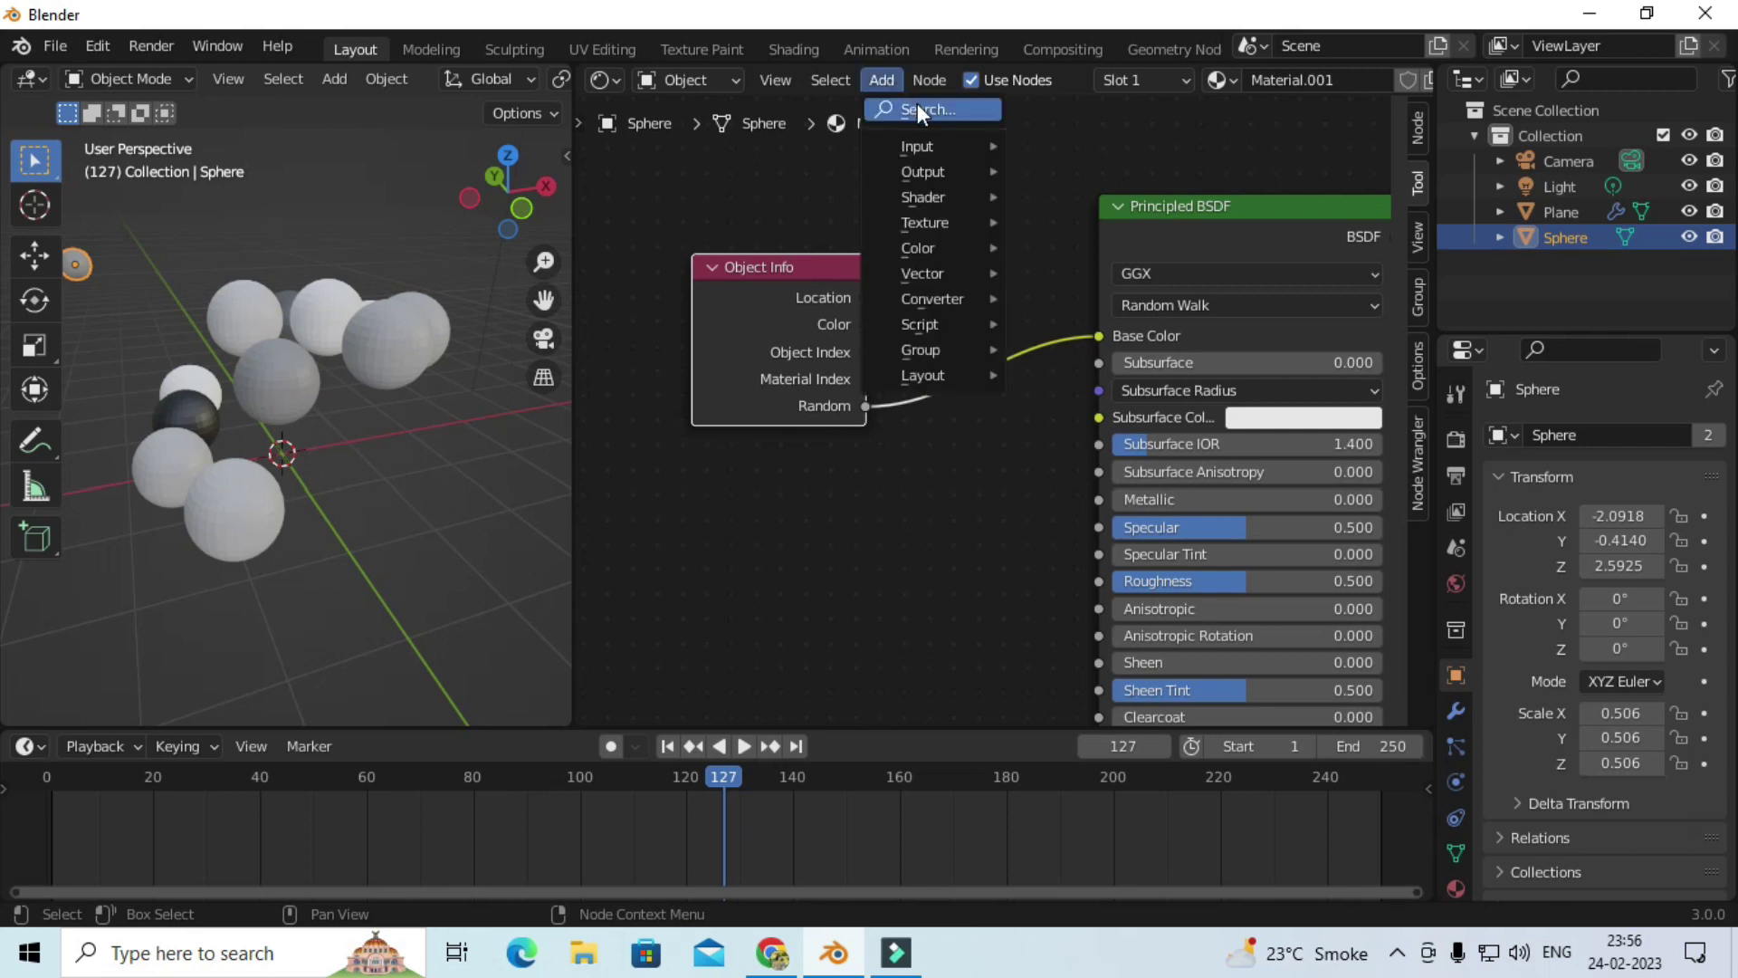
click(916, 103)
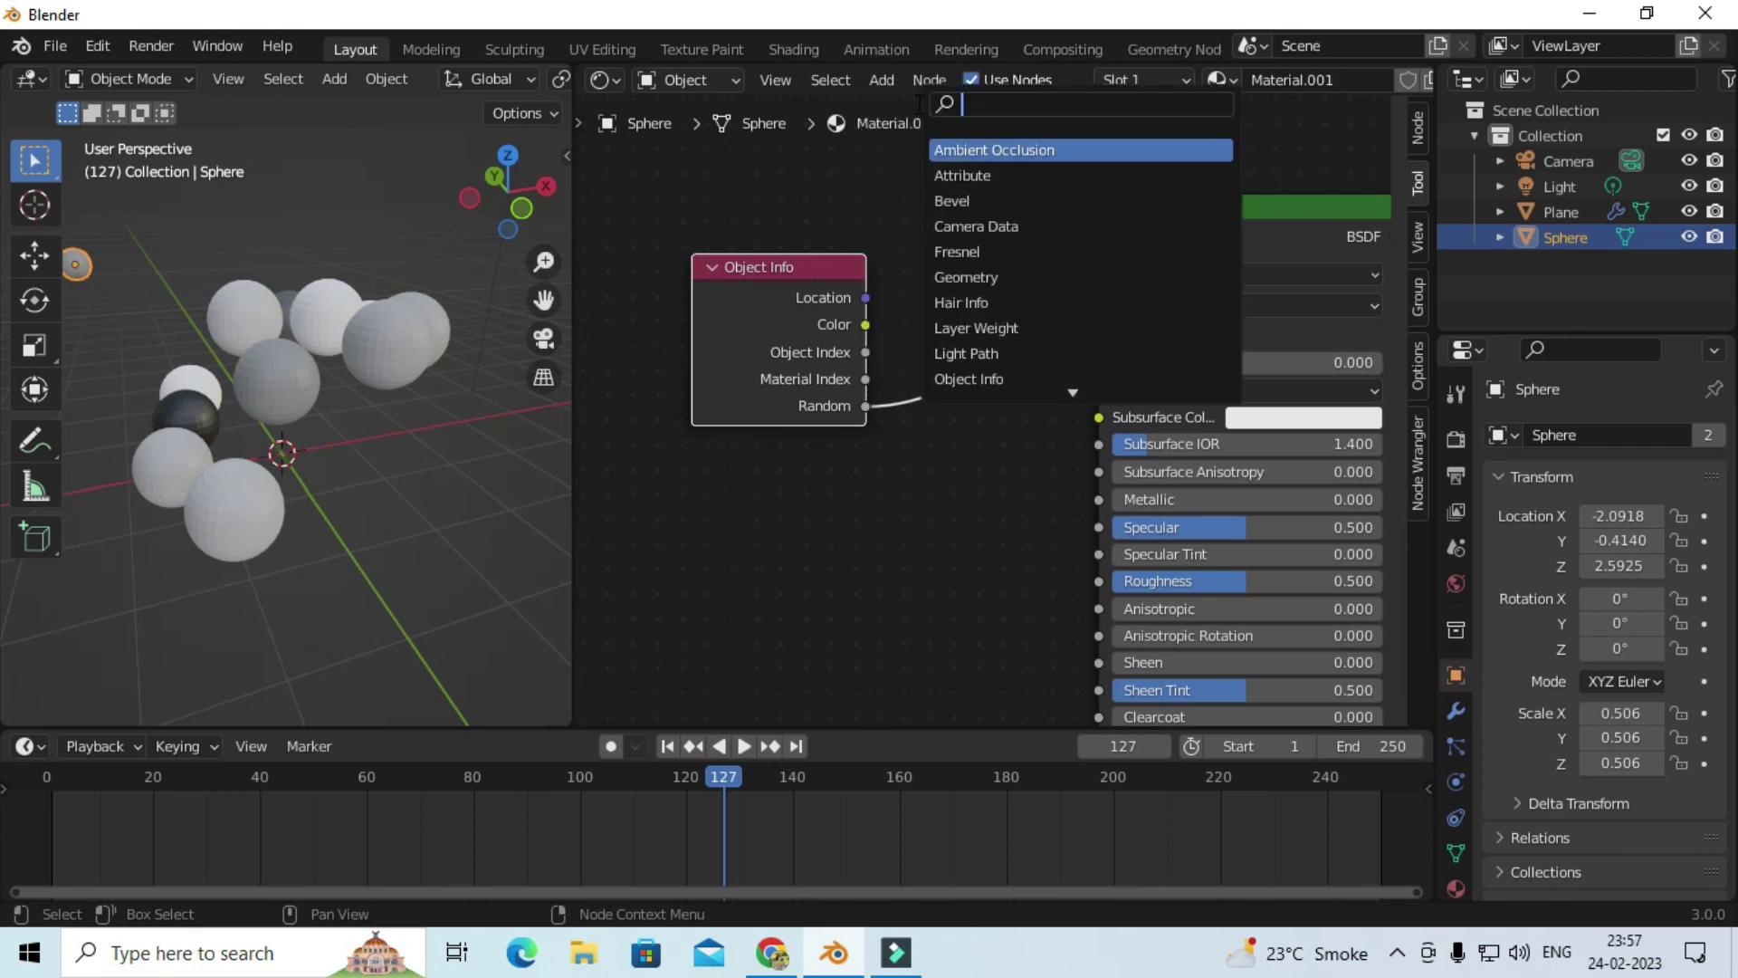
text(colo)
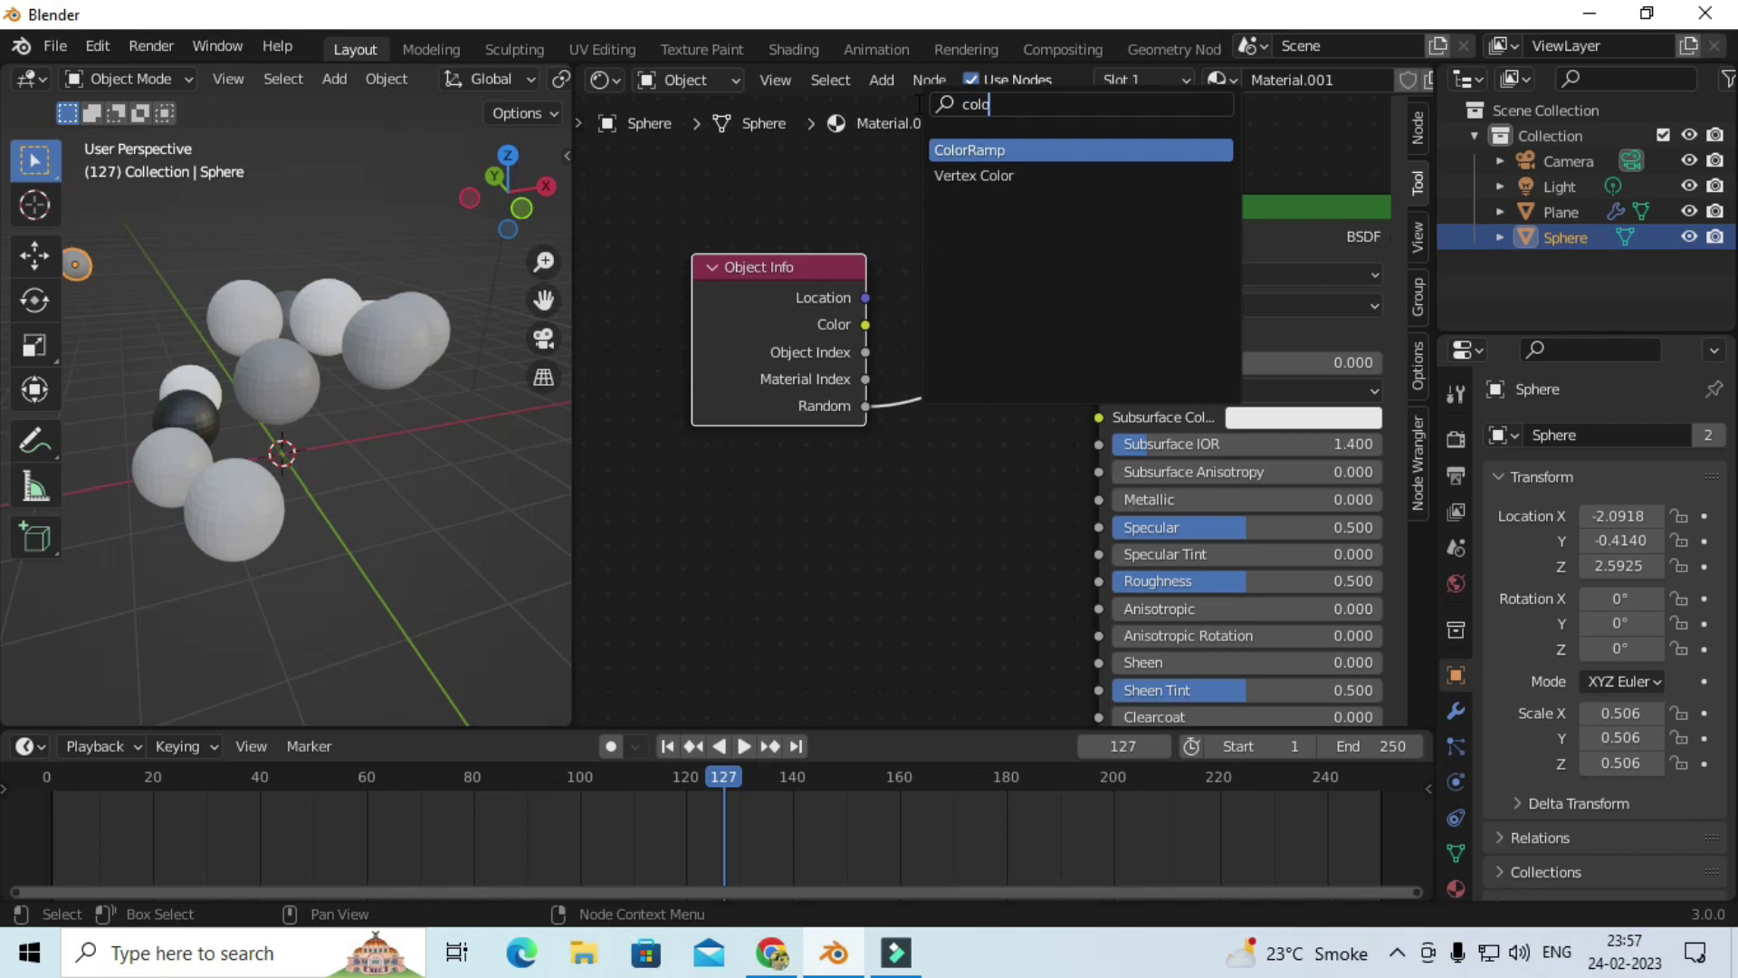
click(985, 150)
click(909, 279)
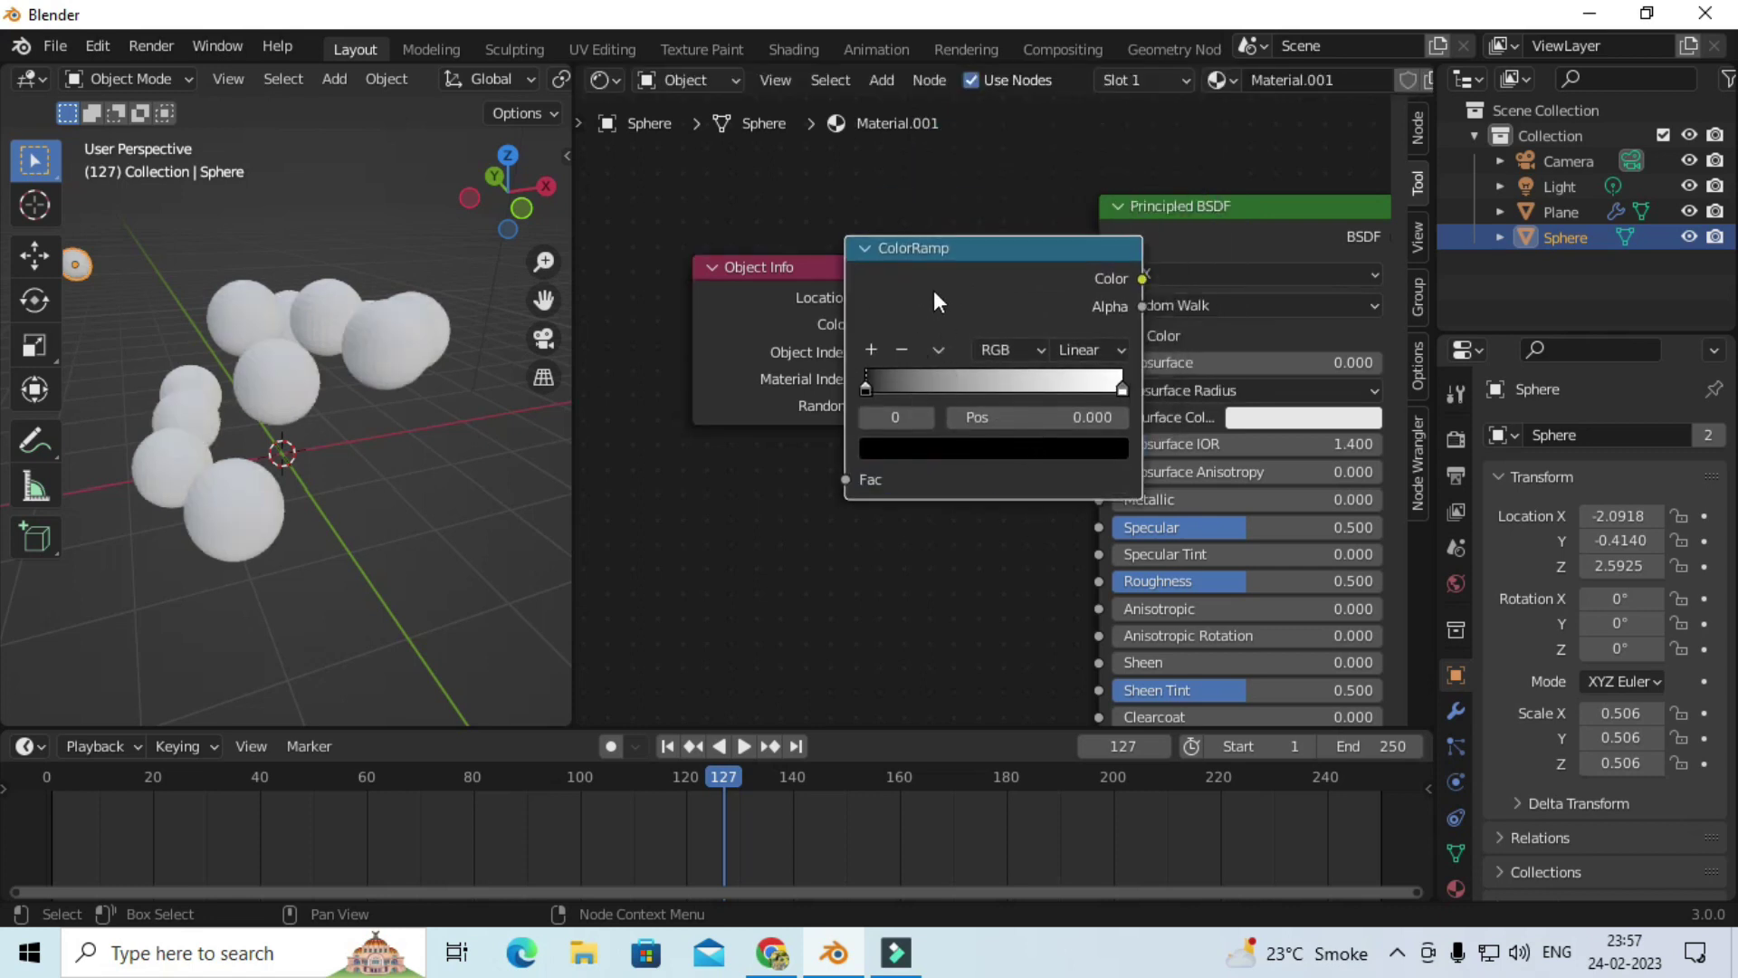
click(1014, 327)
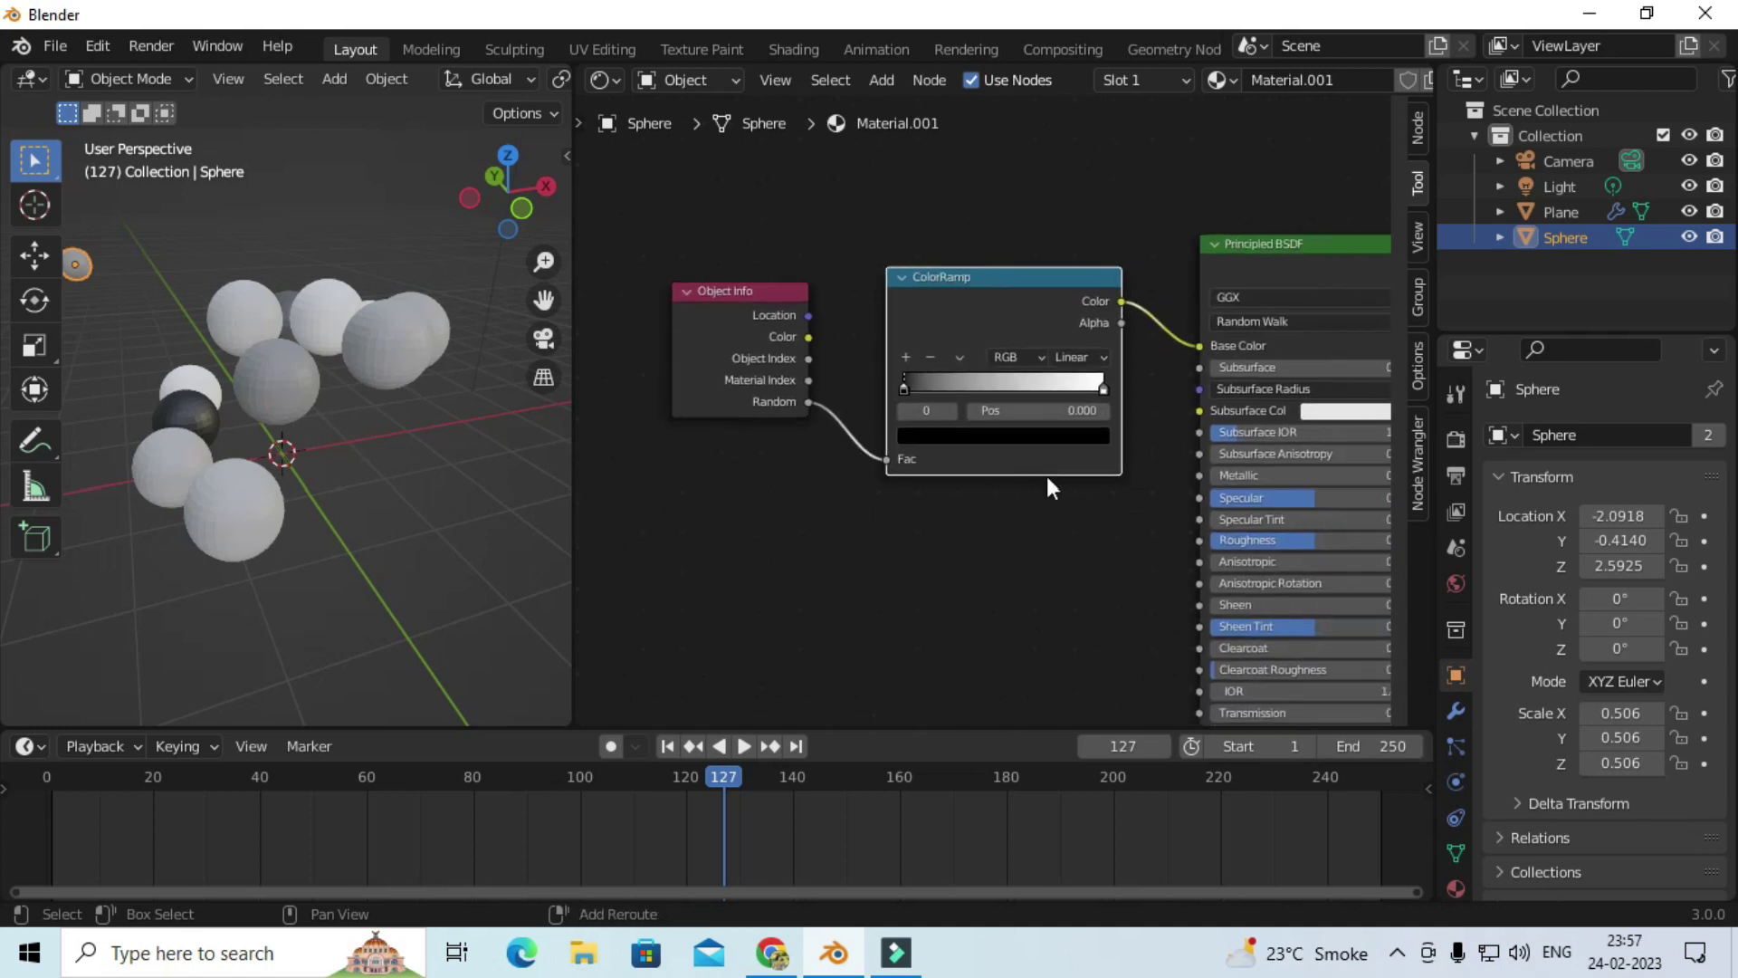
middle_drag(1095, 534, 1131, 515)
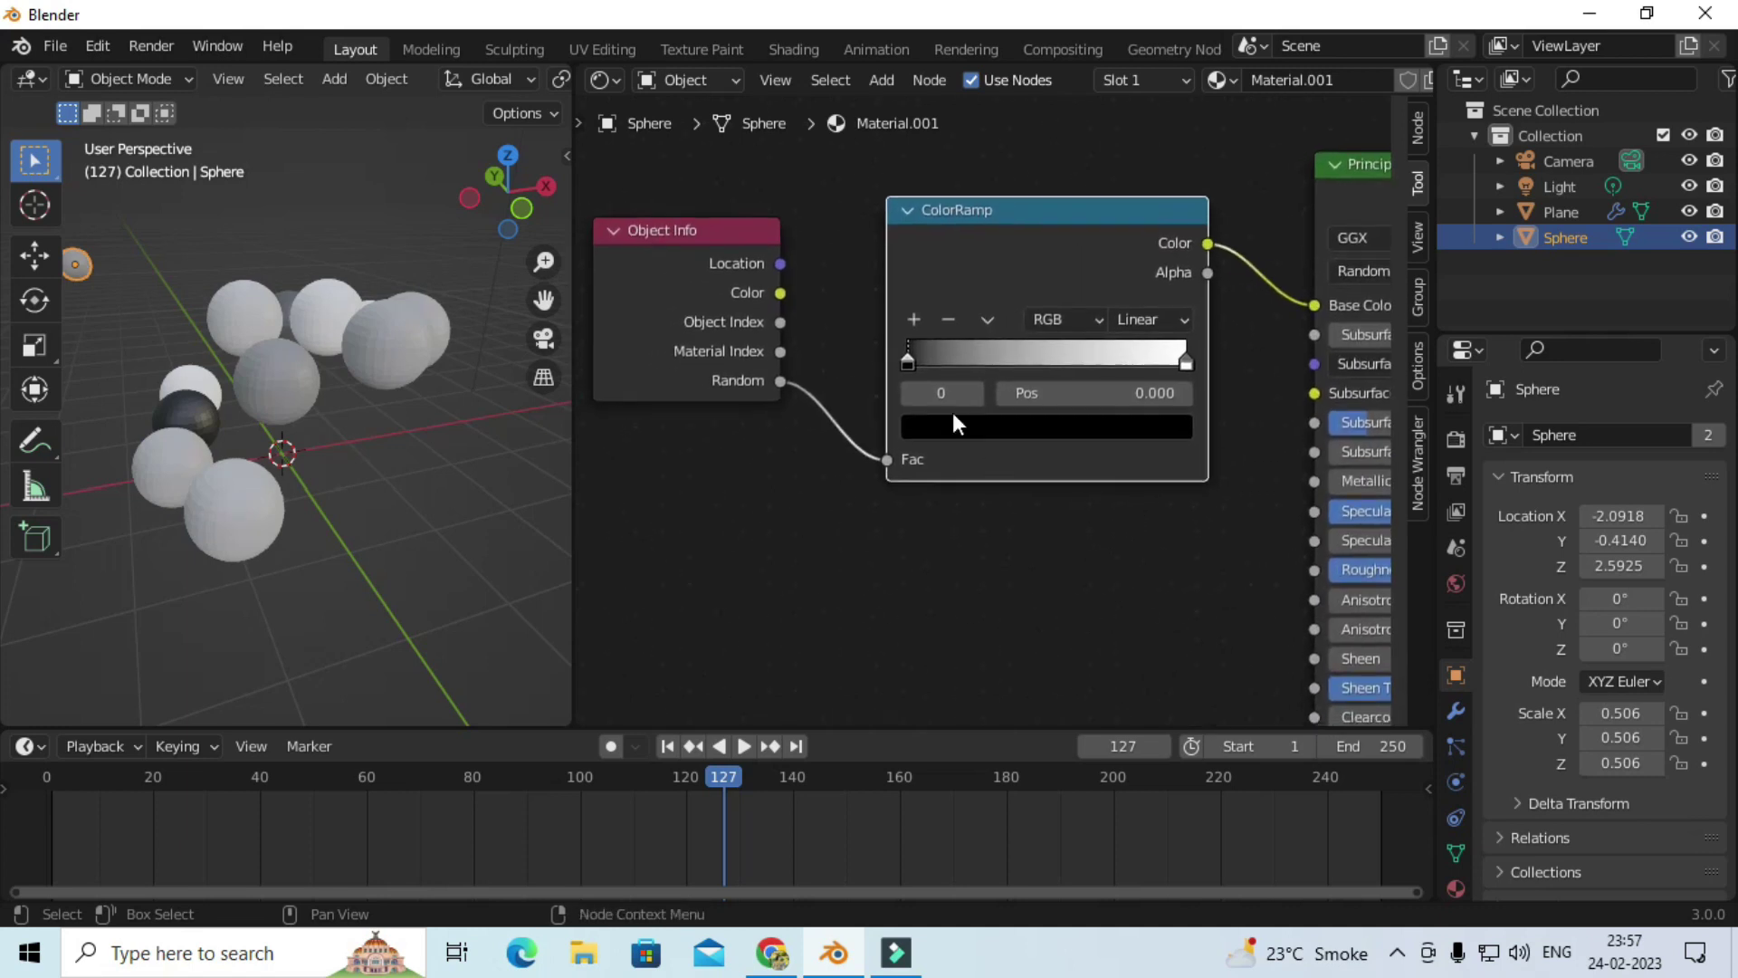
Step: Add three extra colour stops to the ramp and spread them along it
click(914, 318)
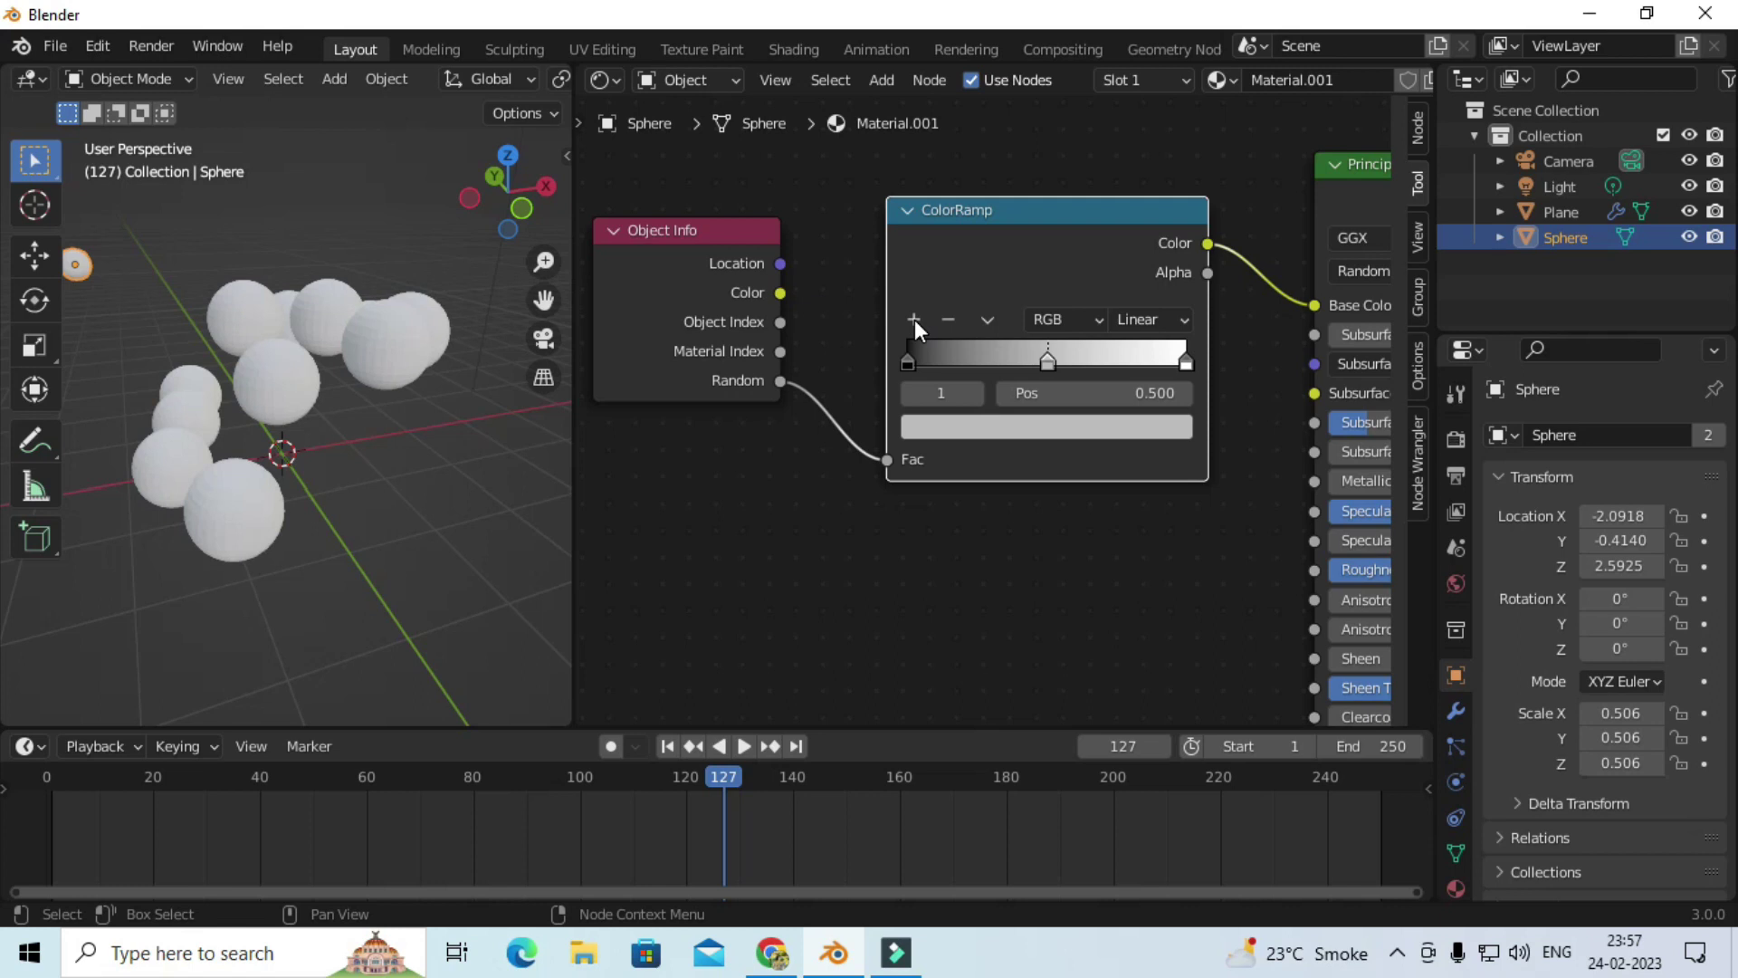
click(912, 318)
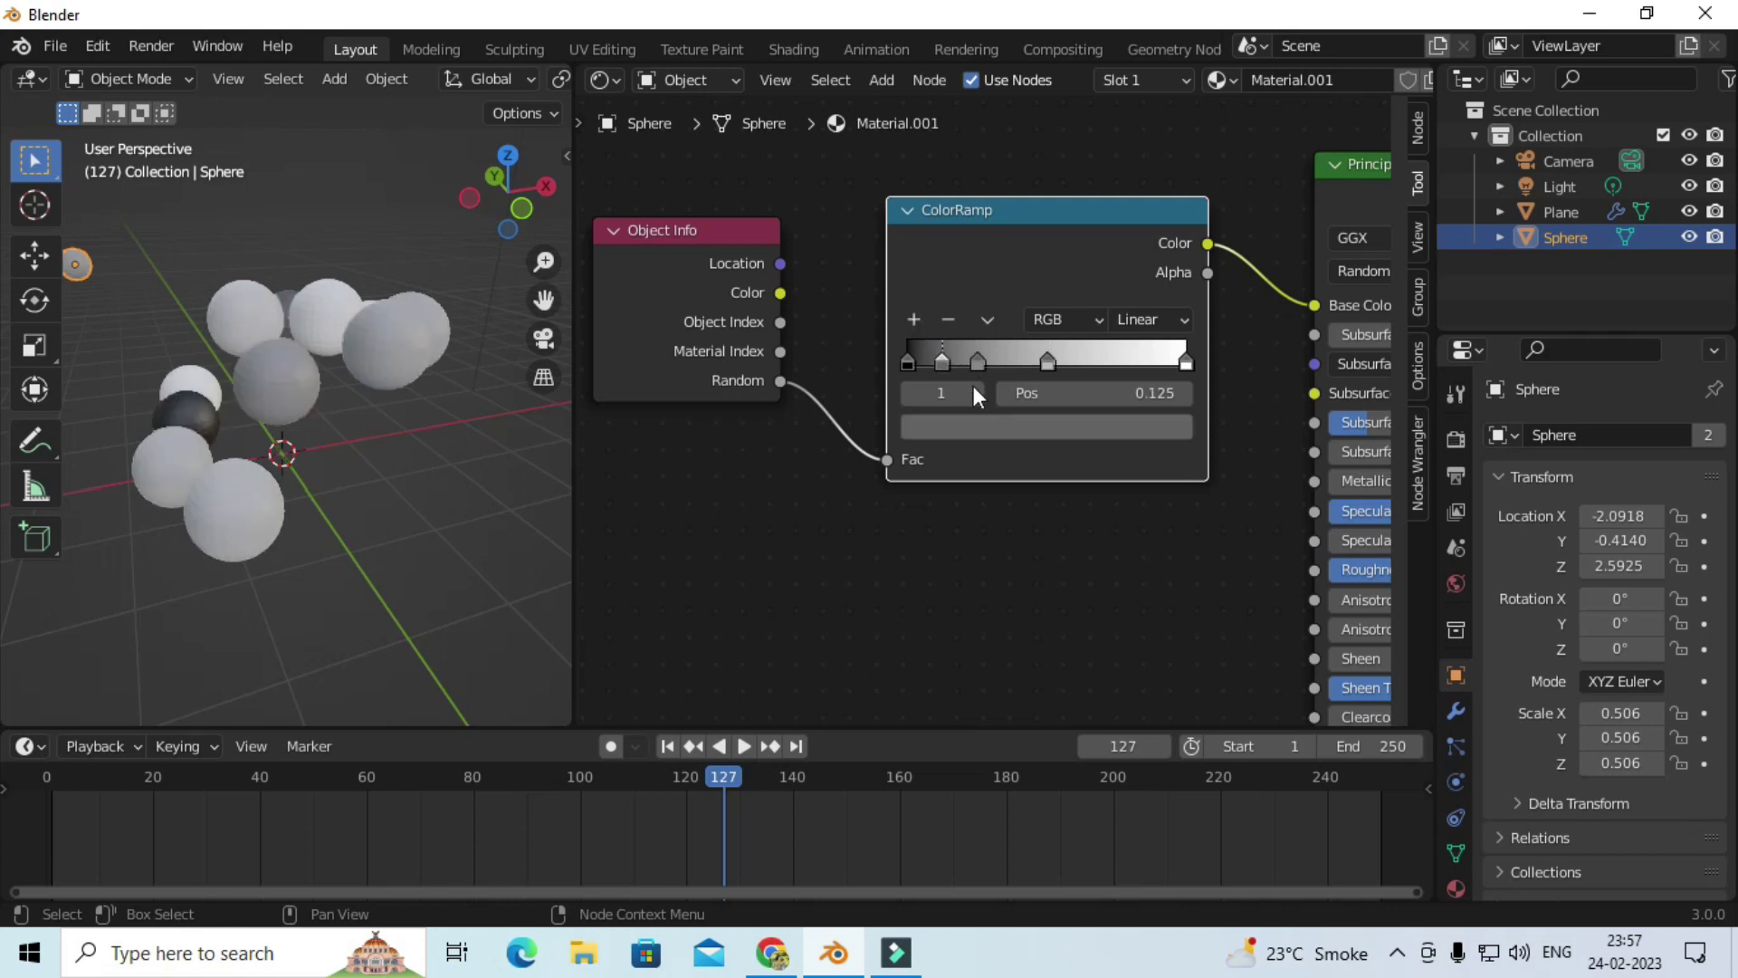
click(914, 319)
drag(977, 364, 1058, 362)
mouse_move(945, 362)
mouse_down()
mouse_move(978, 362)
mouse_move(932, 367)
mouse_up()
middle_drag(351, 423, 316, 408)
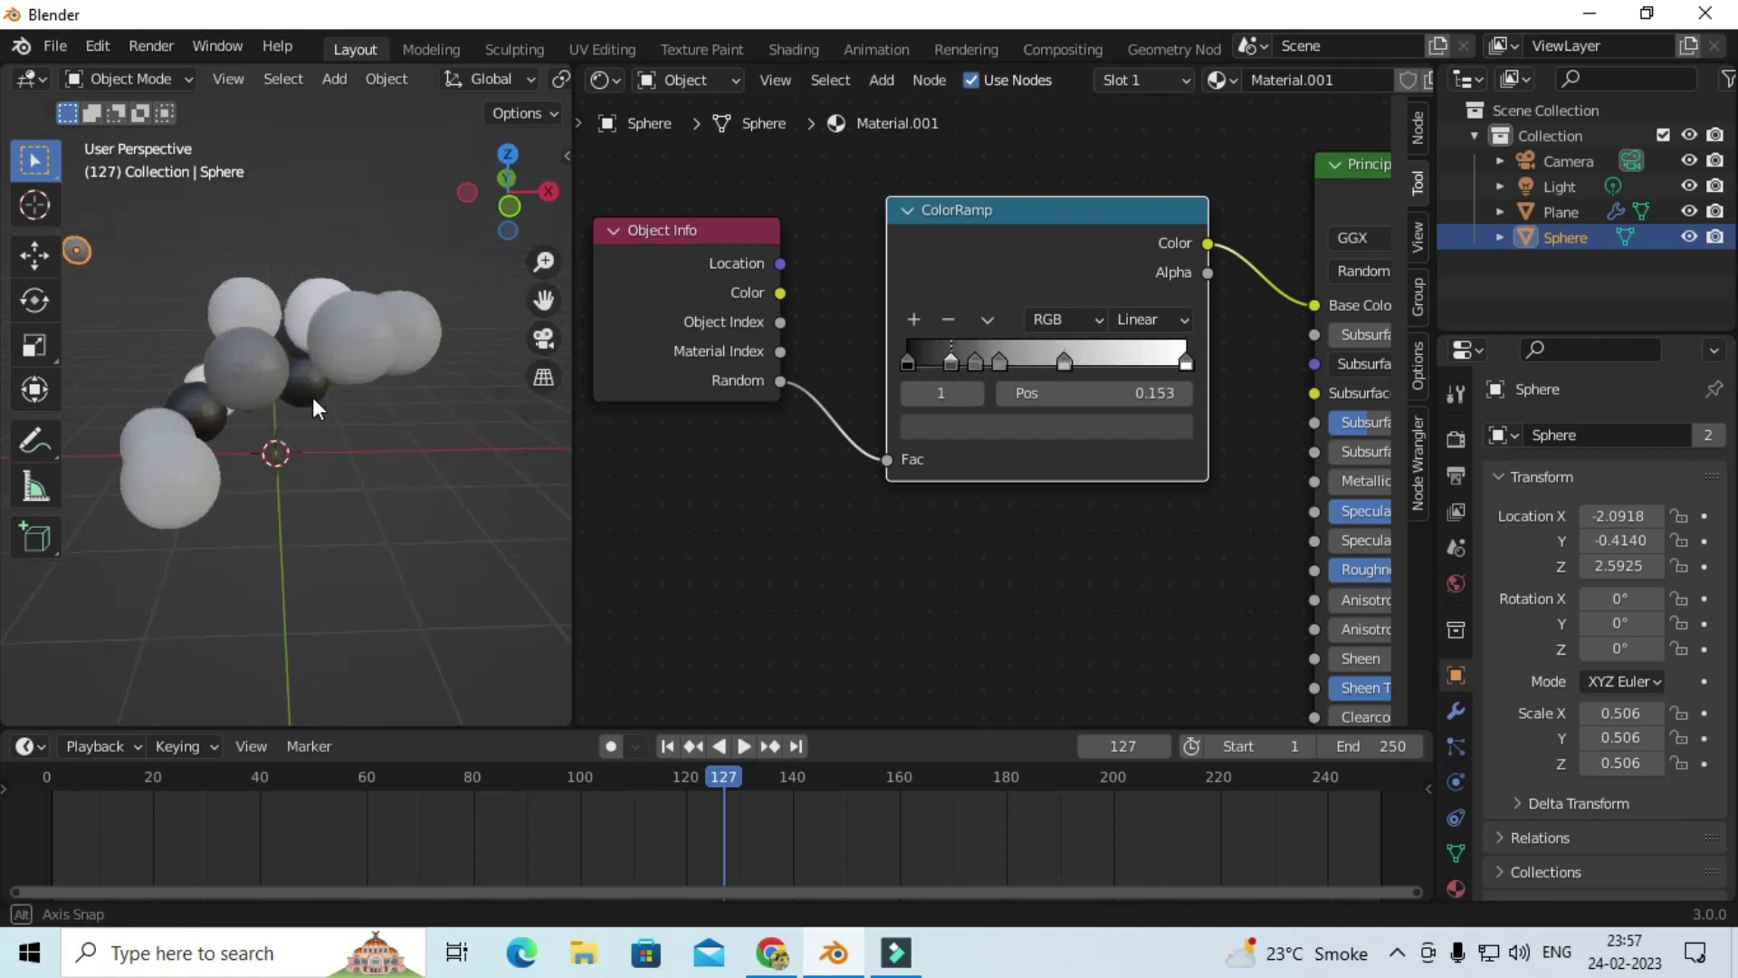
Step: Colour the ramp's last stop a saturated blue
click(1186, 362)
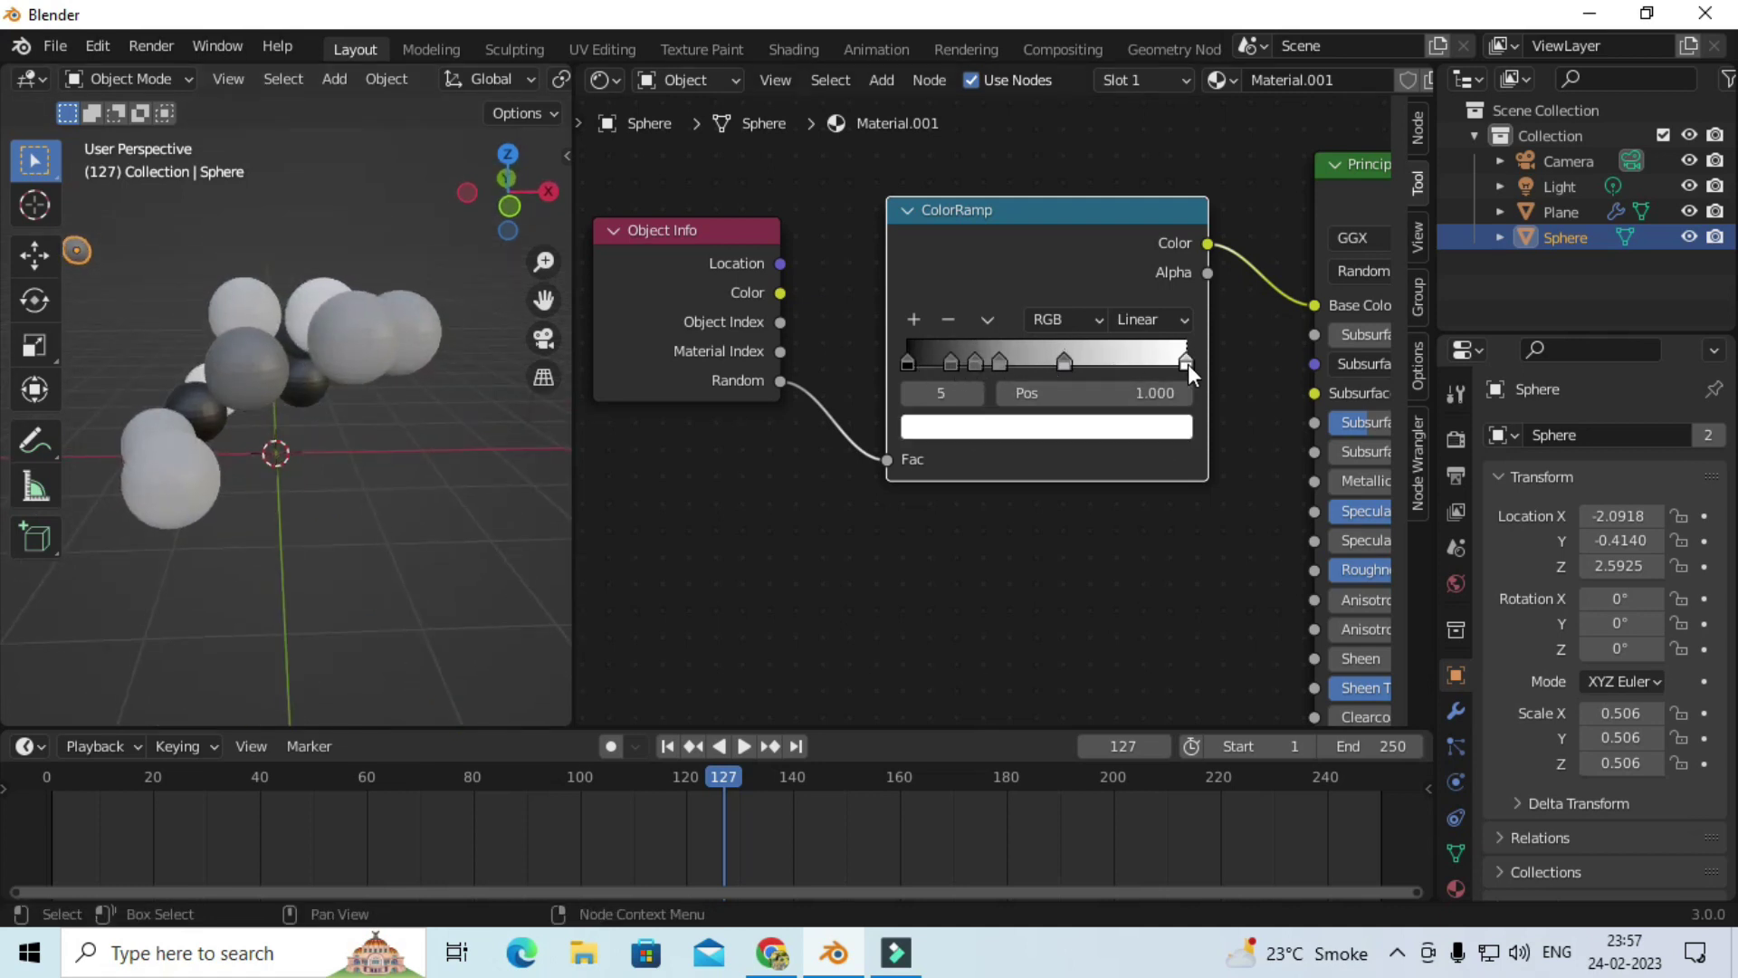
click(1165, 427)
click(1027, 532)
drag(1028, 532, 1099, 507)
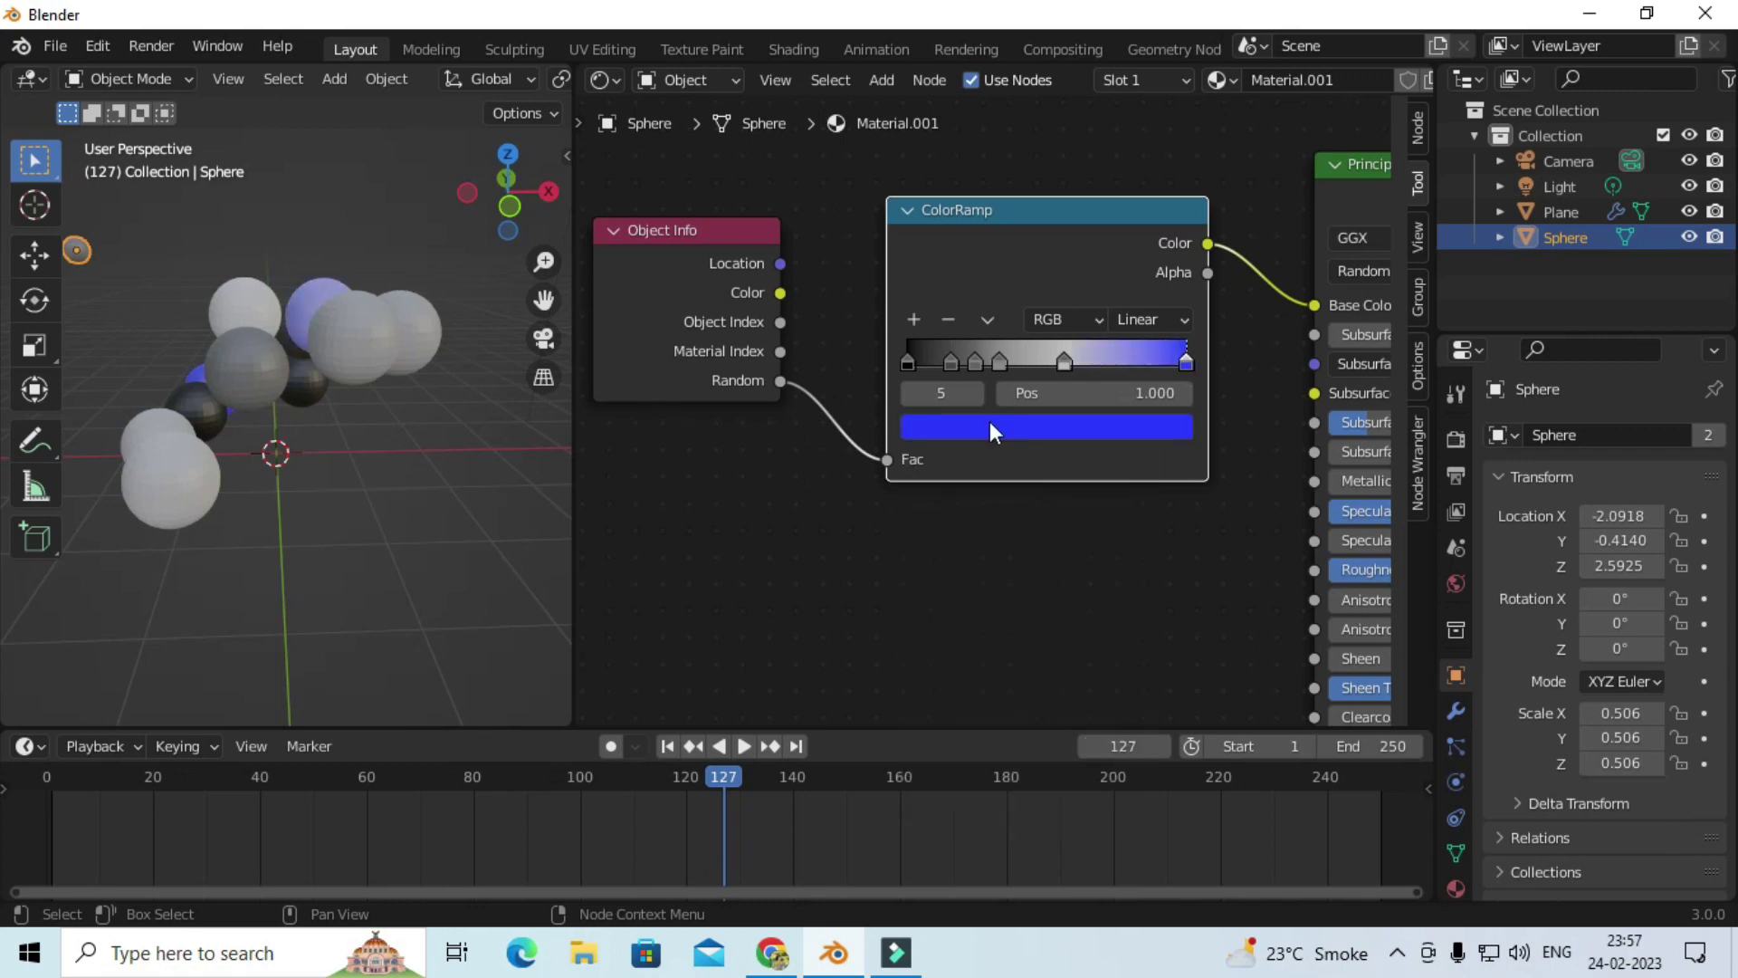
Step: Move stop 4 to about 0.63 and make it bright green; make stop 3 magenta
drag(1064, 362, 1085, 362)
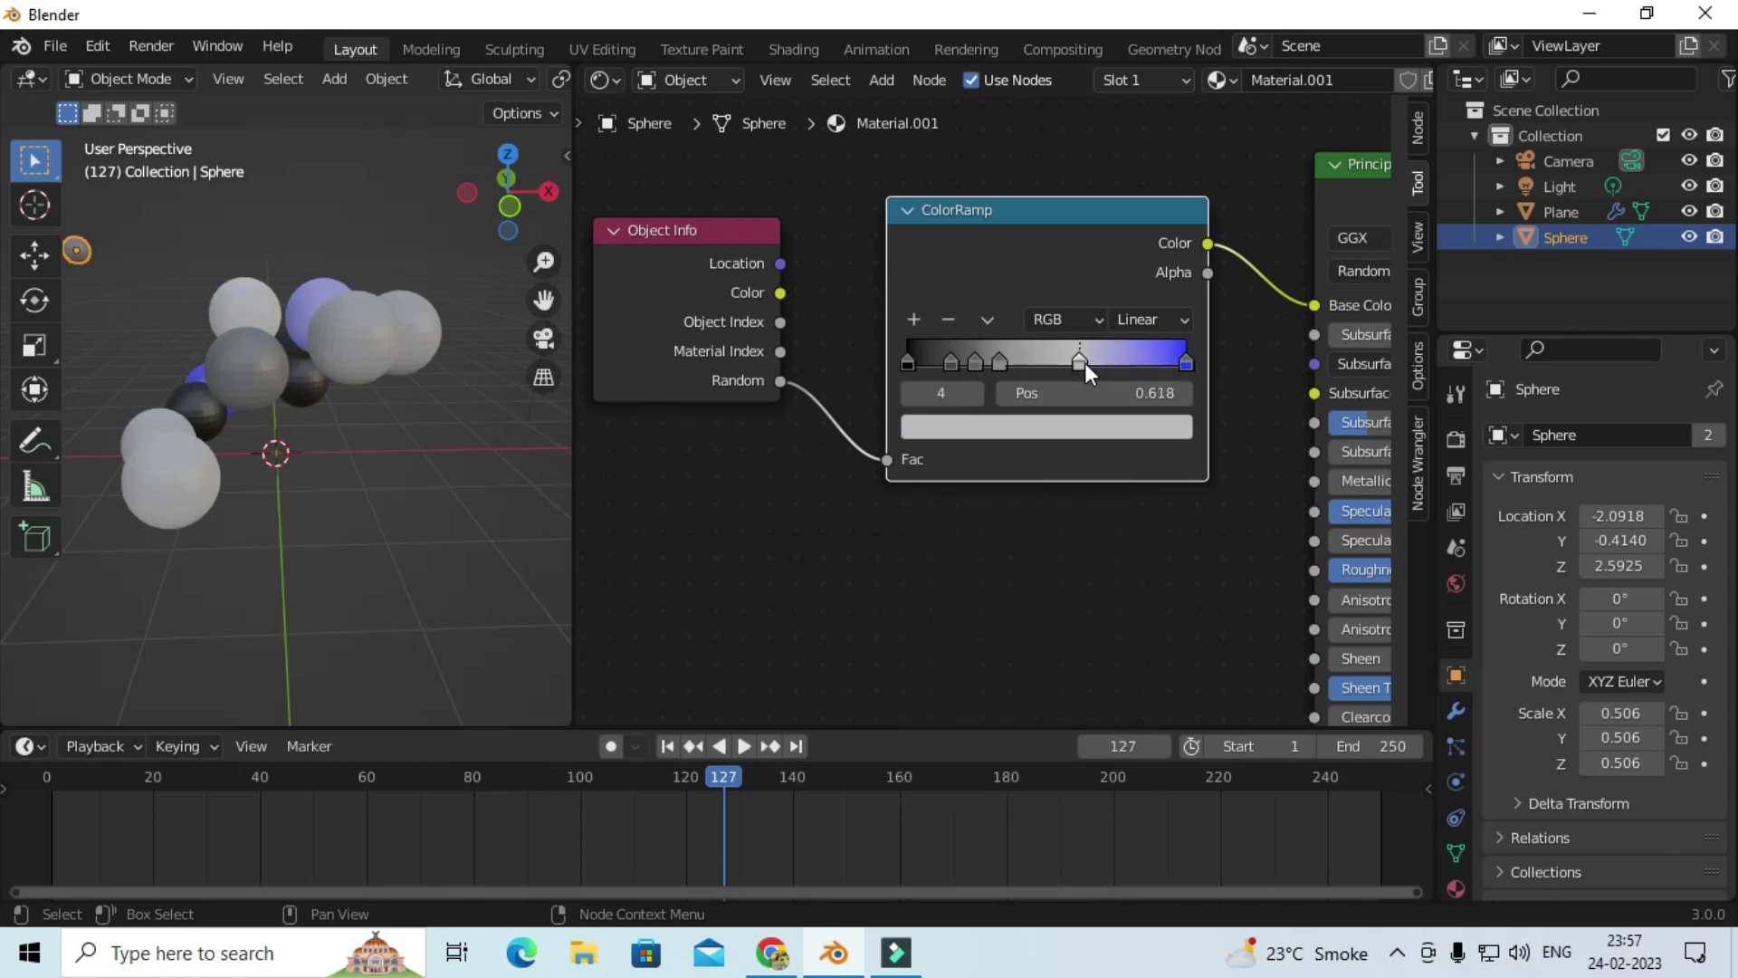
click(1078, 431)
drag(1019, 529, 937, 539)
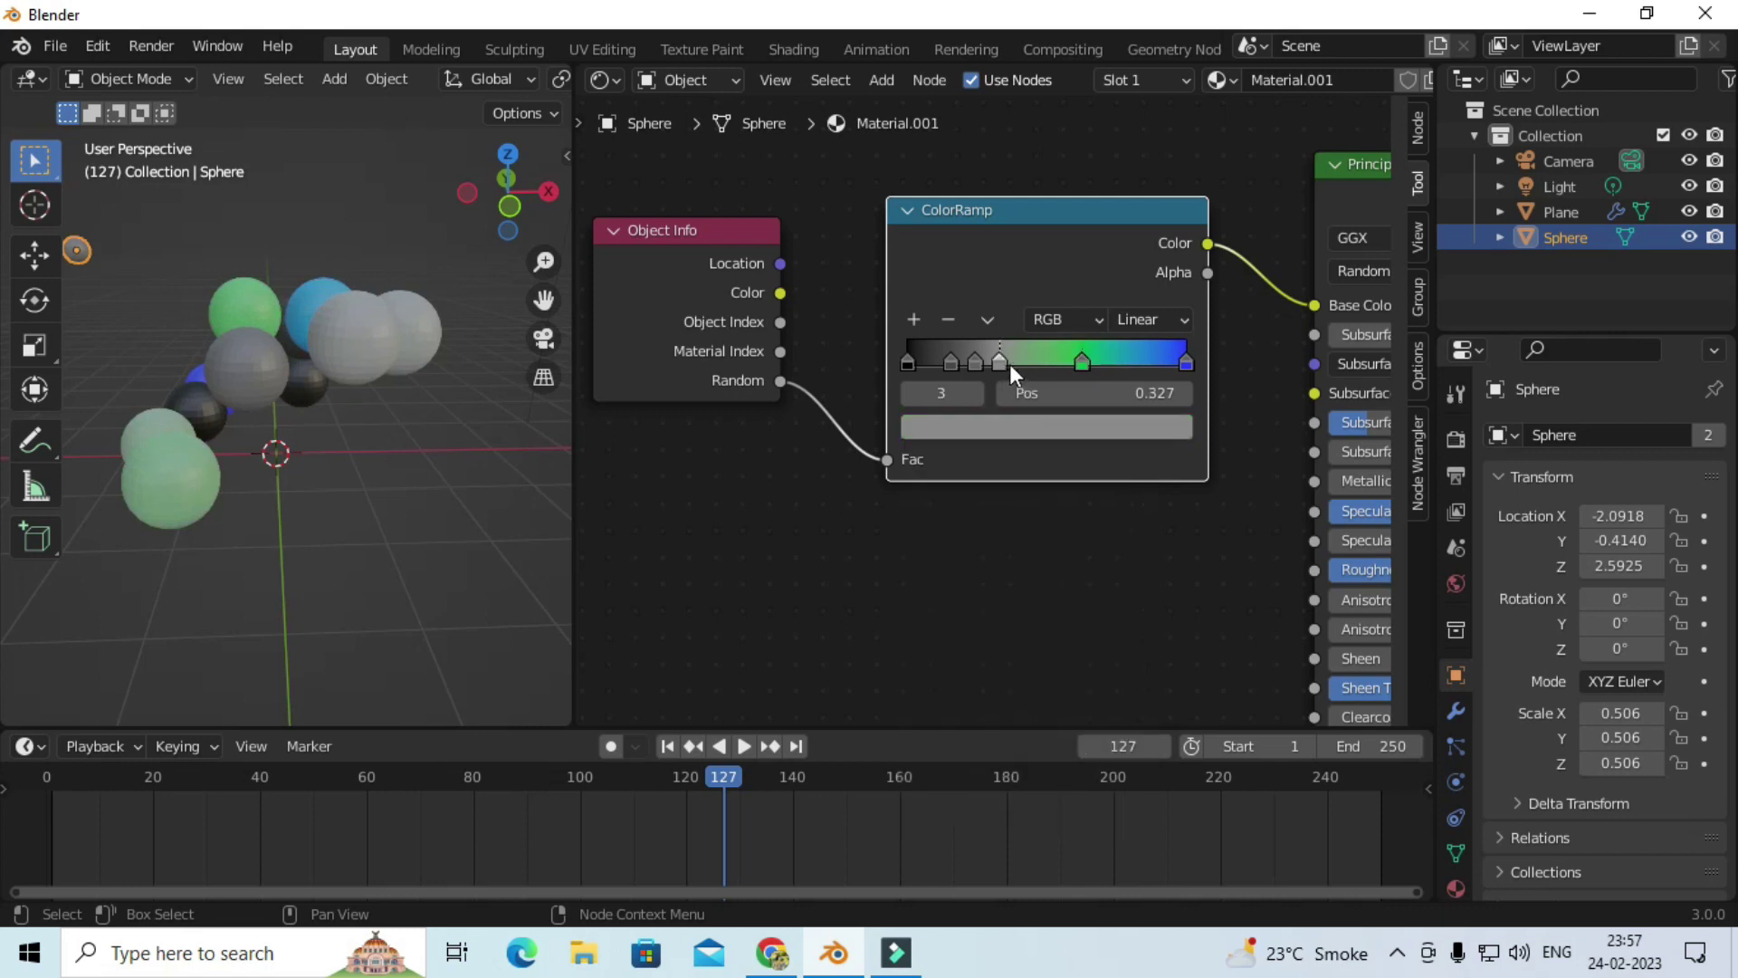
click(1029, 430)
click(1071, 628)
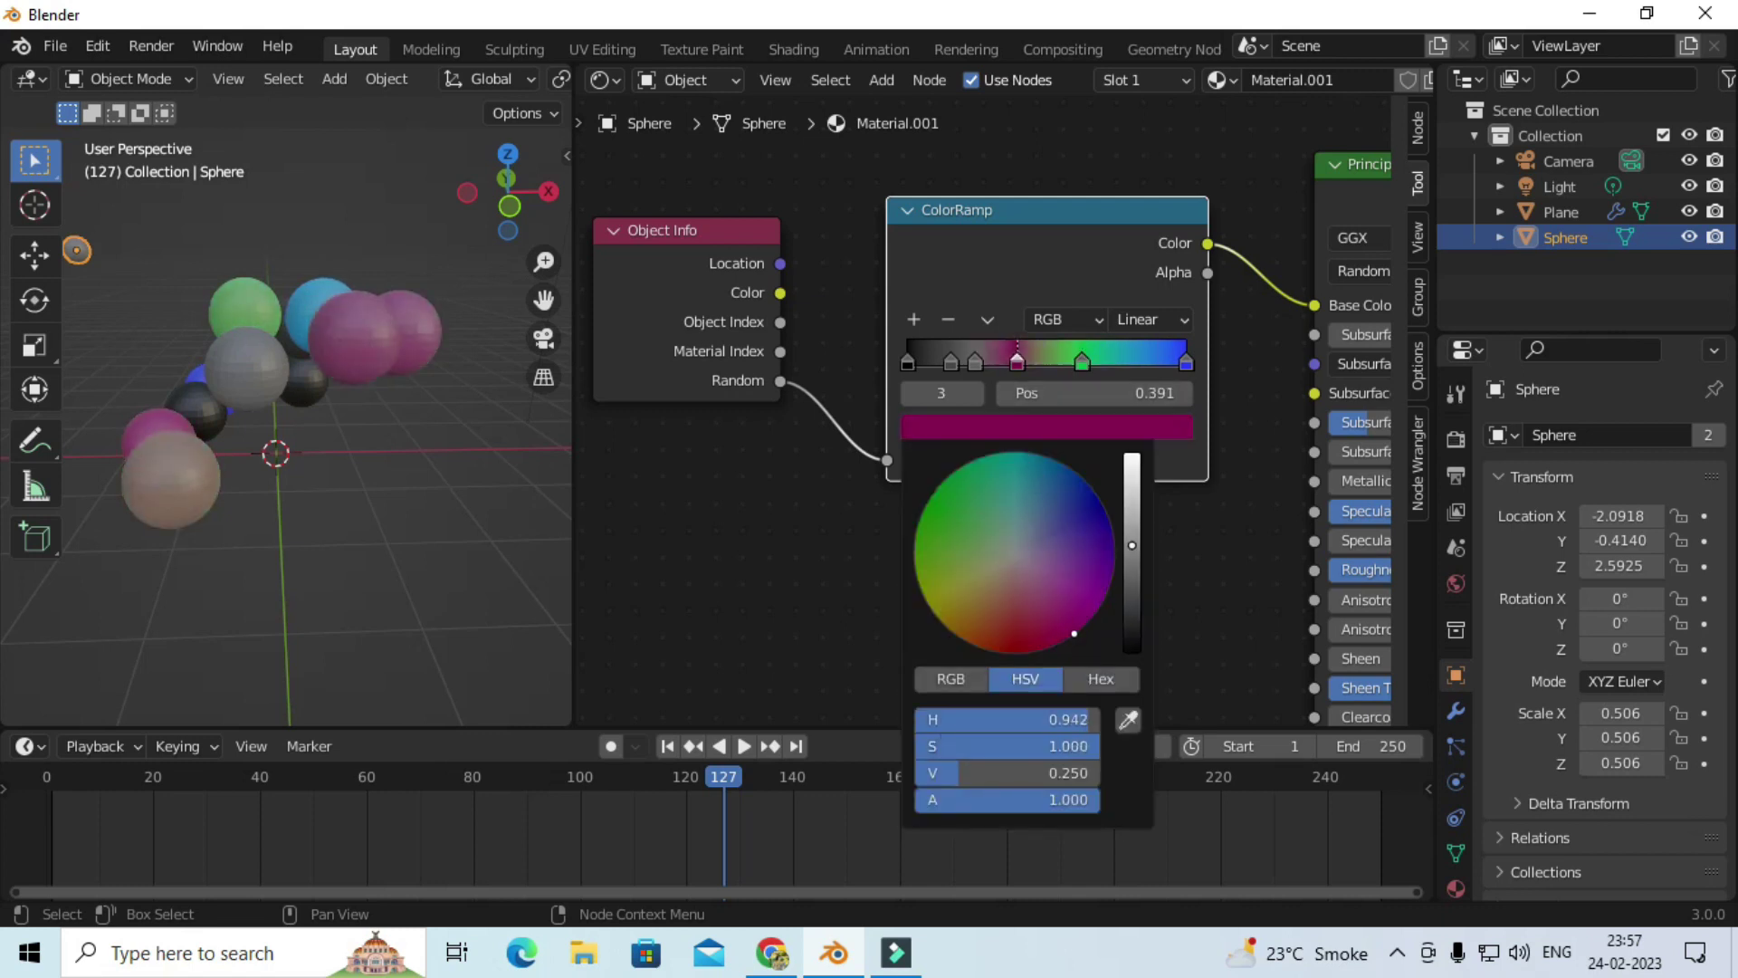
Step: Make ramp stop 2 a vivid yellow
click(975, 361)
click(993, 425)
click(991, 573)
drag(934, 608, 927, 599)
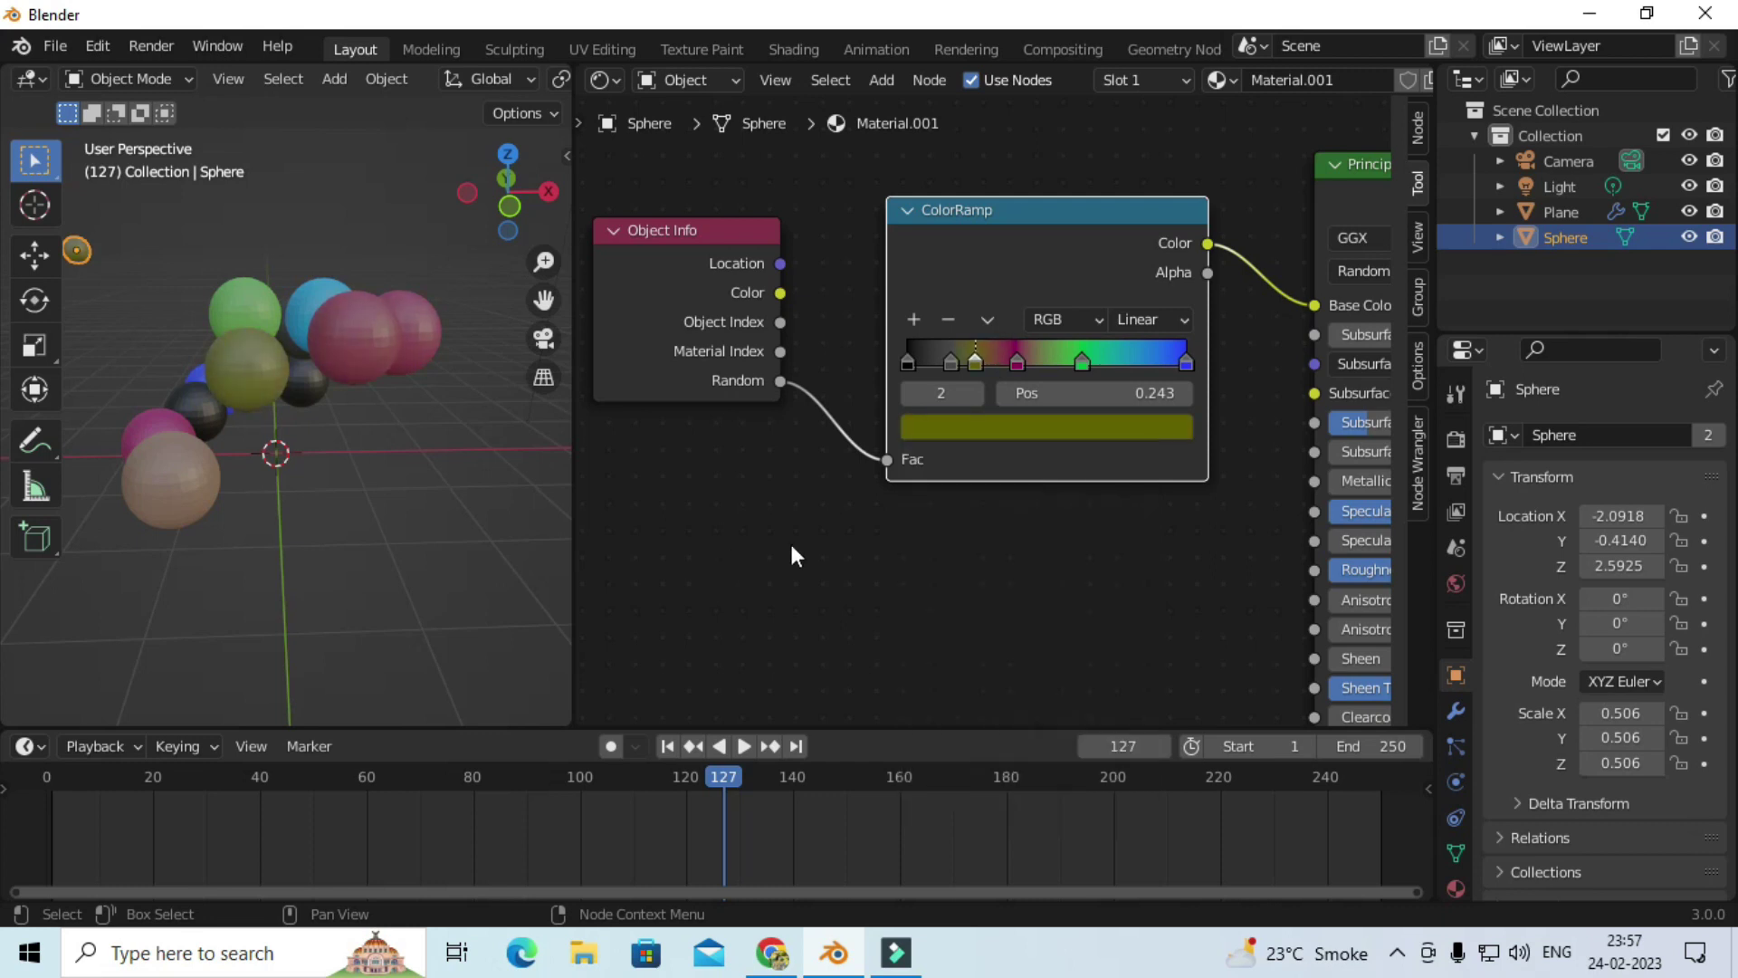
scroll(987, 453, up, 2)
click(1176, 418)
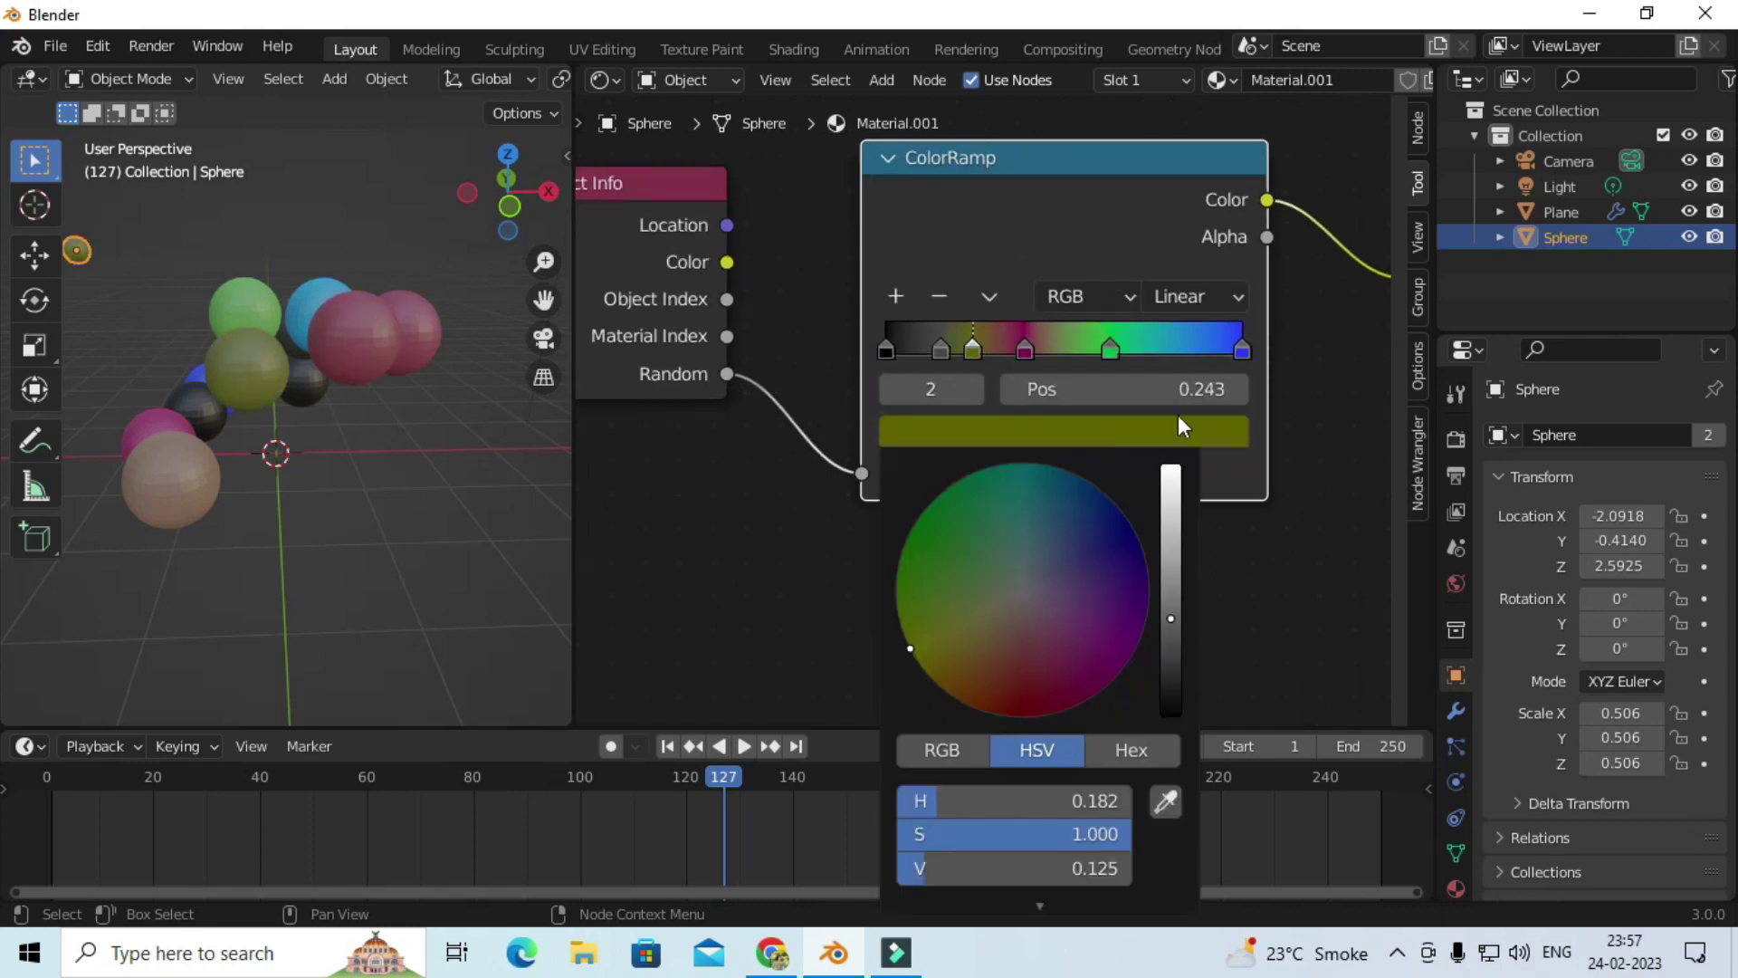
click(1112, 435)
drag(1164, 586, 1164, 485)
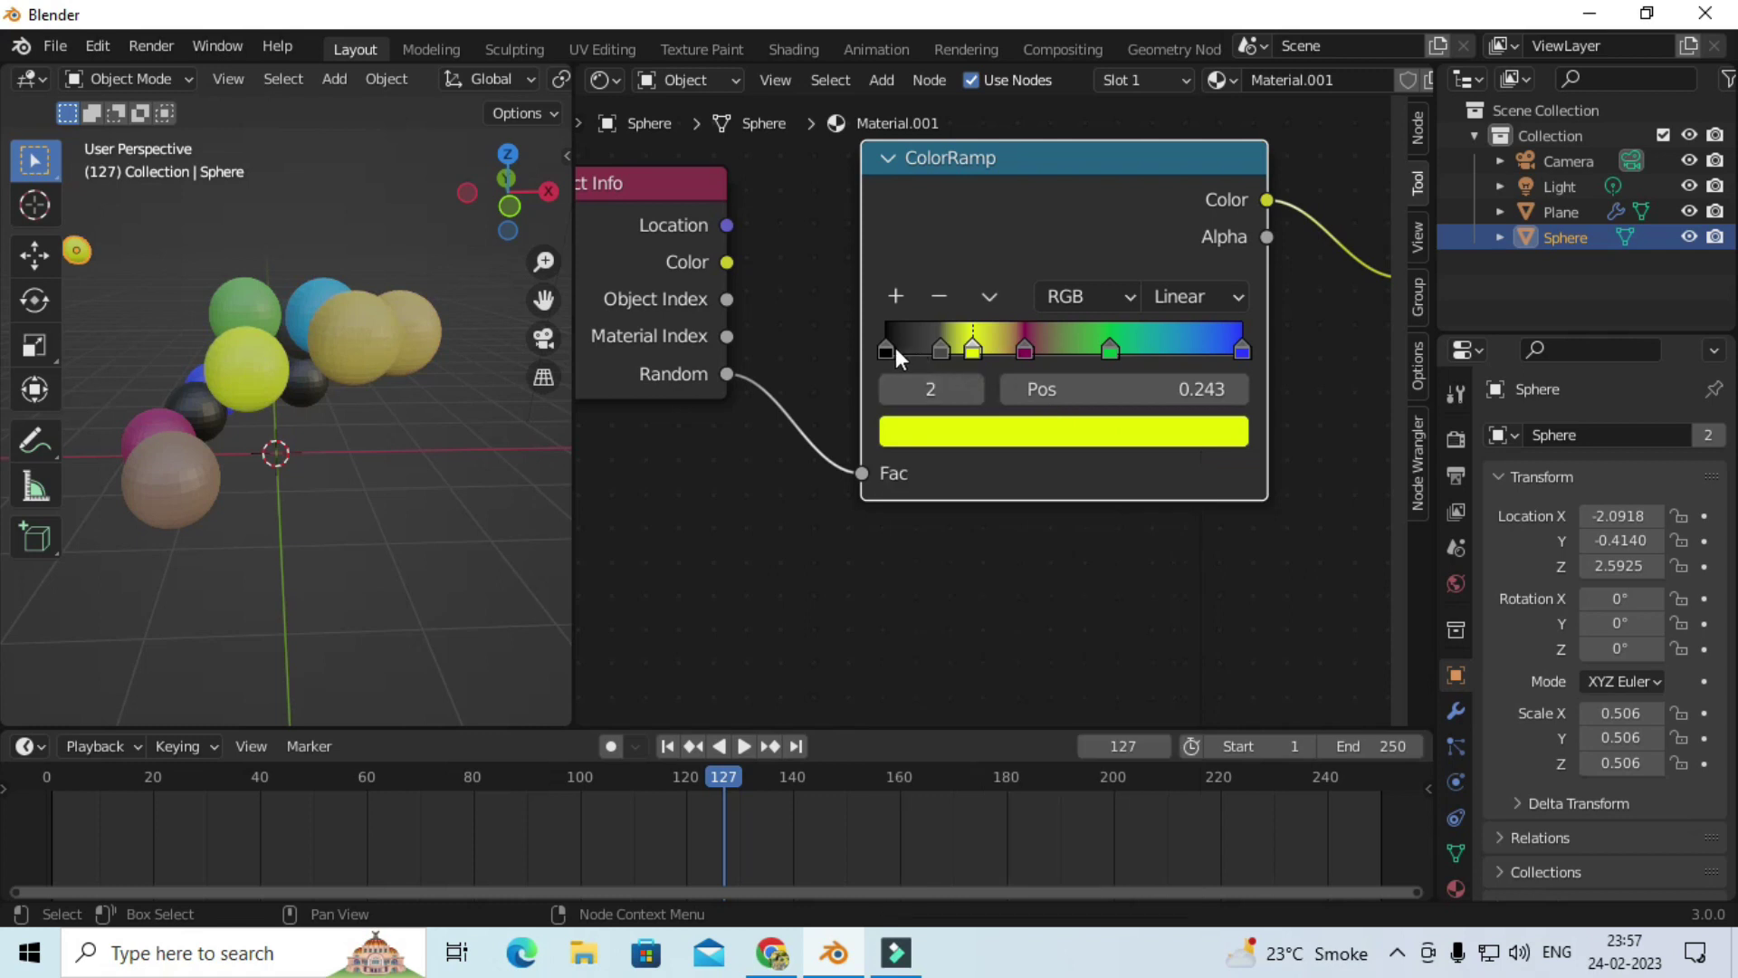
Step: Colour the first stop at 0 a bright pinkish magenta
click(893, 350)
click(974, 439)
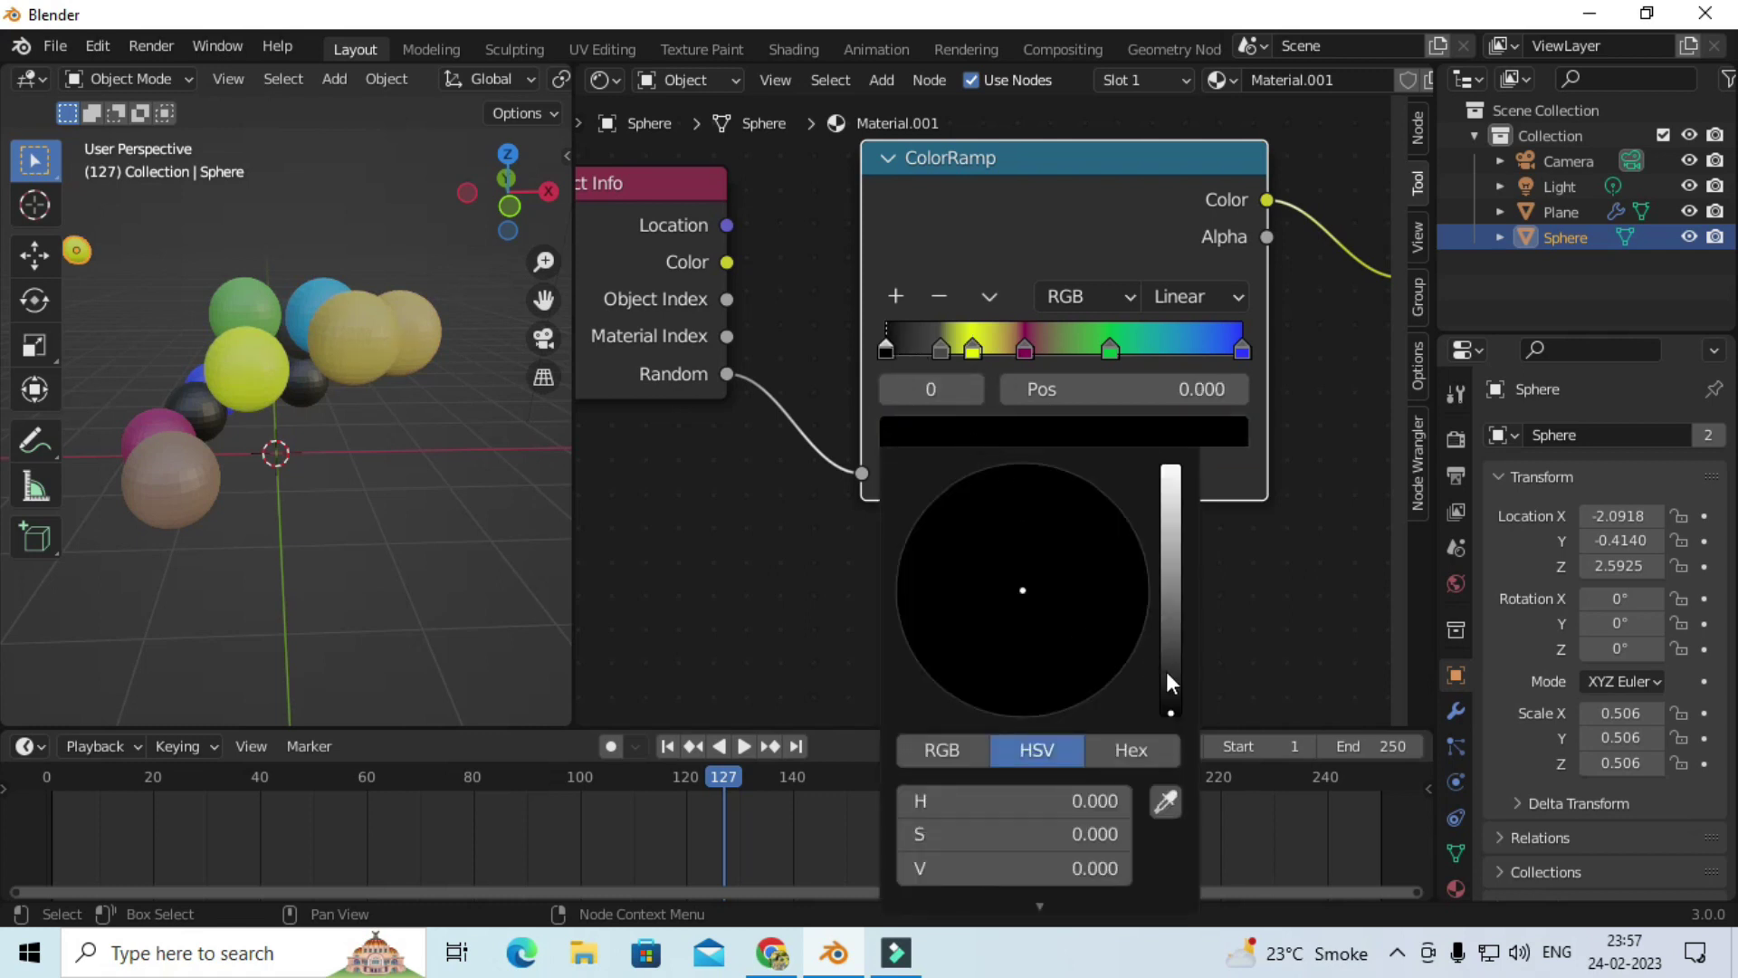
drag(1166, 671, 1168, 526)
click(1075, 579)
mouse_move(1076, 578)
mouse_down()
mouse_move(1131, 622)
mouse_move(975, 652)
mouse_move(954, 540)
mouse_move(1098, 542)
mouse_up()
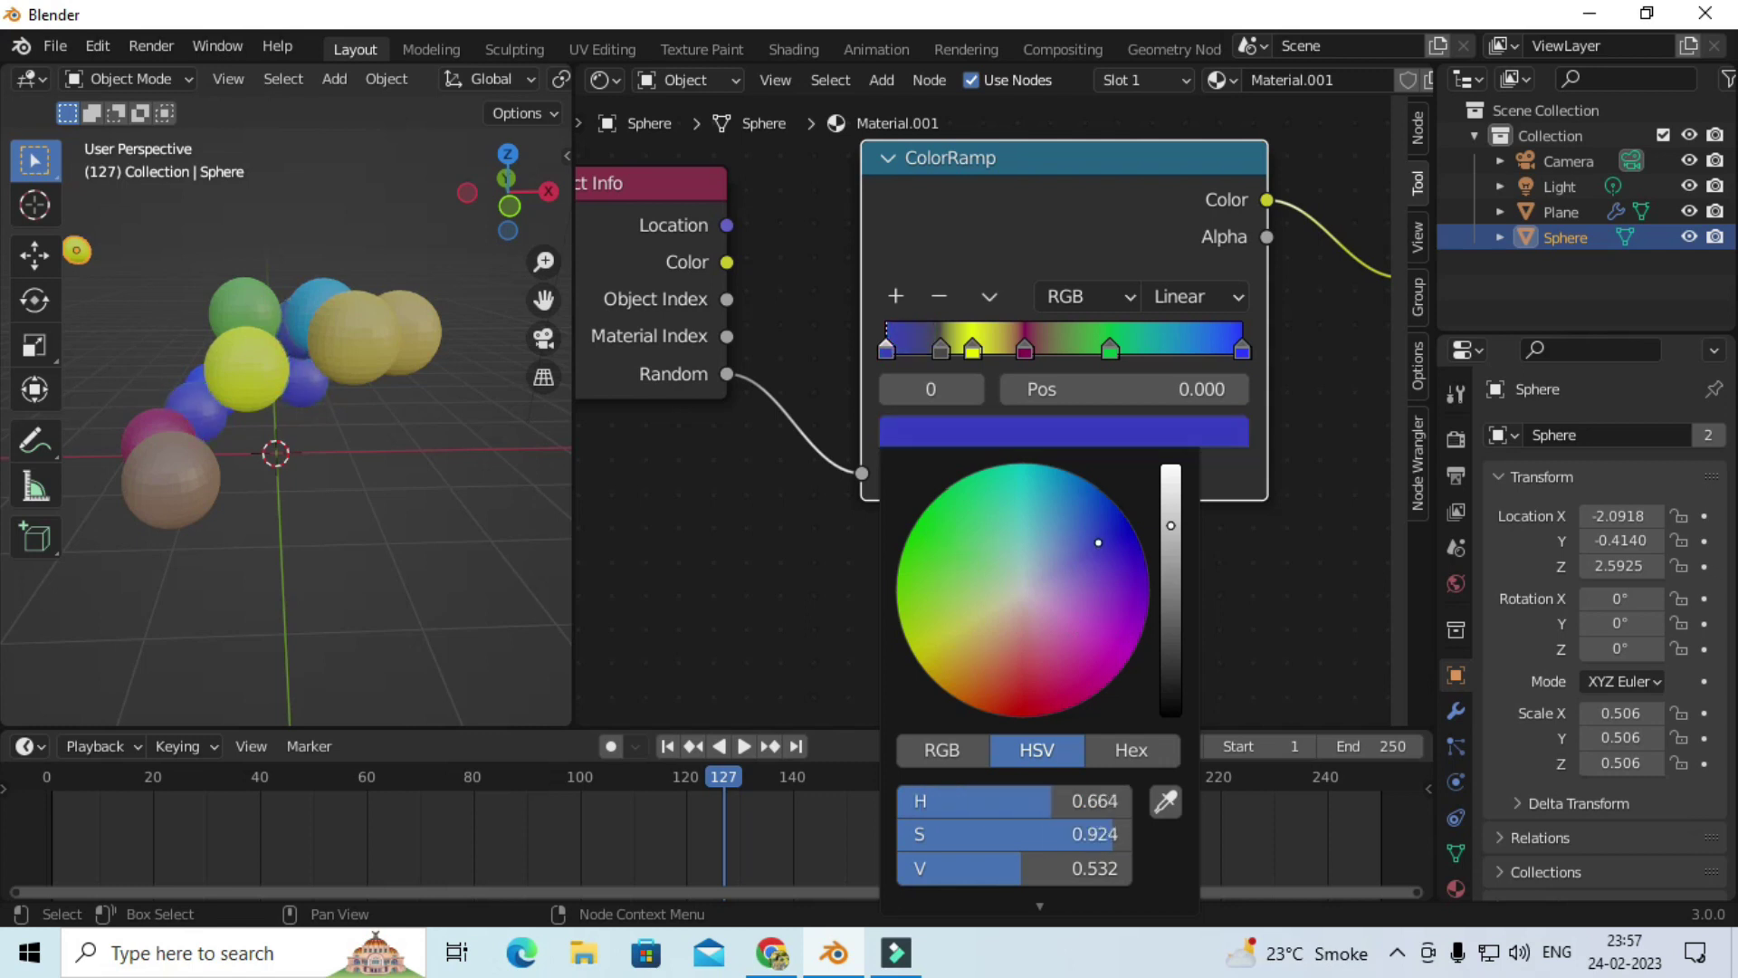
drag(1123, 629, 1078, 667)
mouse_move(447, 496)
middle_down()
mouse_move(306, 437)
mouse_move(143, 327)
mouse_move(192, 279)
middle_up()
right_click(304, 217)
Step: Set the Principled BSDF Metallic to 0.118 and Roughness to 0.332
mouse_move(301, 210)
middle_down()
mouse_move(358, 313)
mouse_move(366, 420)
mouse_move(351, 398)
middle_up()
scroll(358, 313, down, 5)
scroll(302, 355, up, 6)
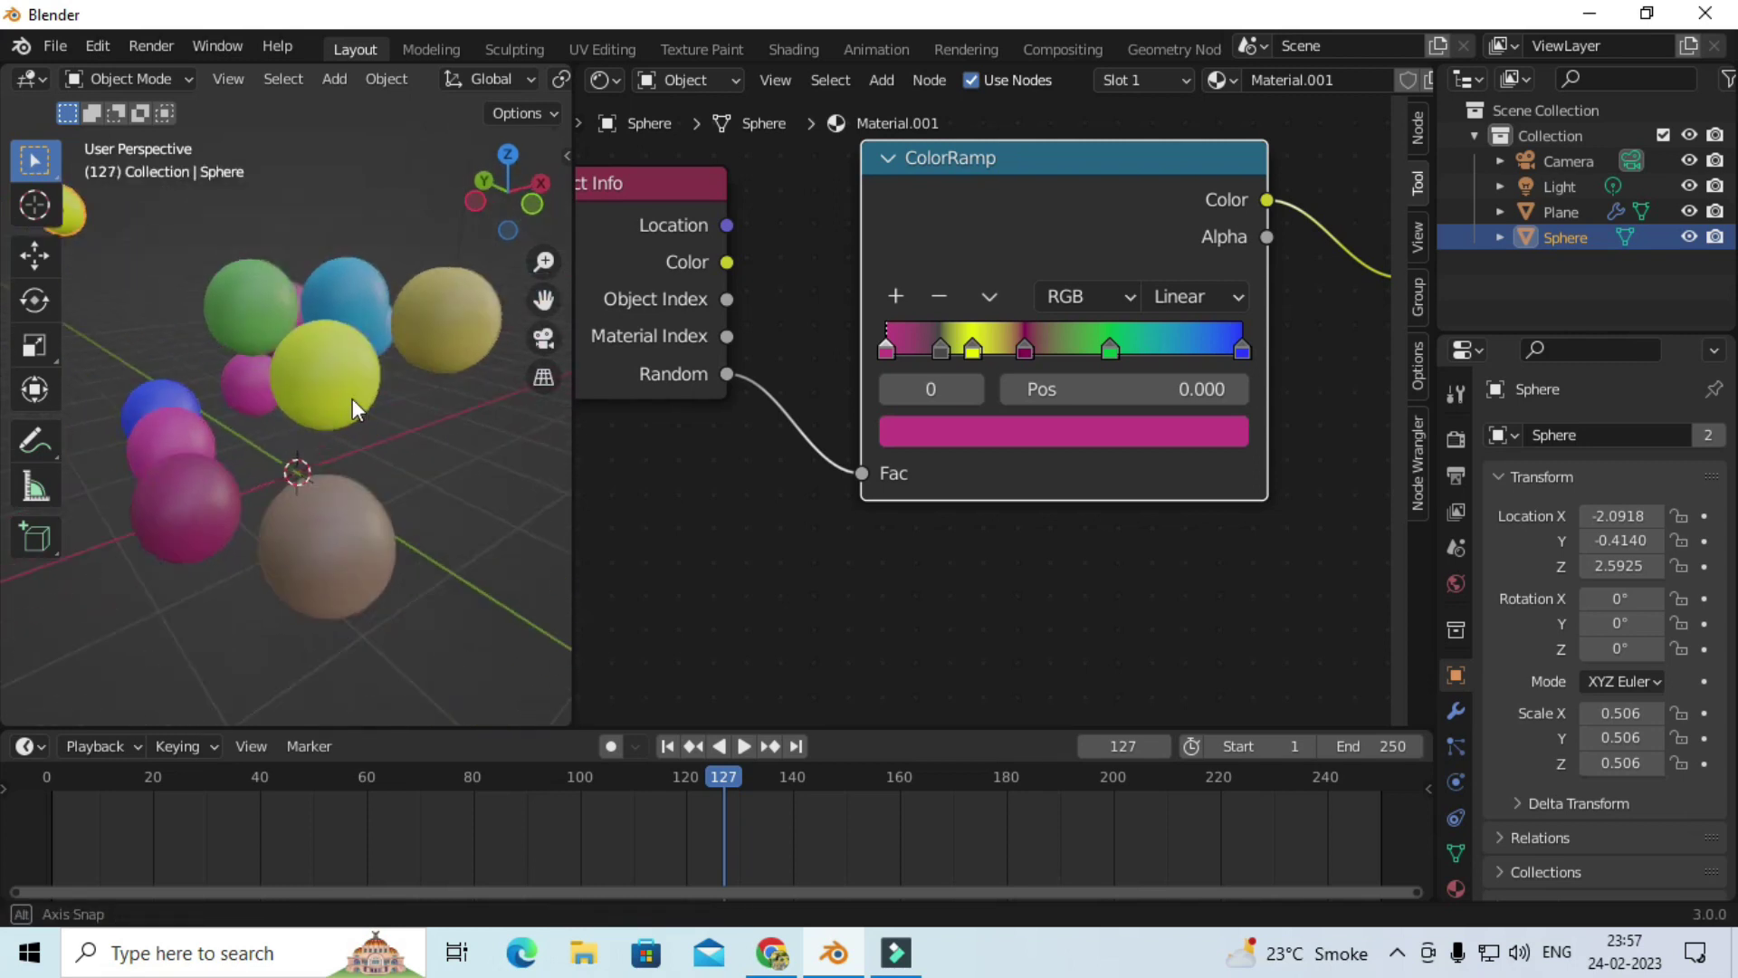
scroll(1050, 558, down, 2)
scroll(1063, 553, down, 2)
scroll(1035, 475, up, 3)
scroll(1086, 476, up, 1)
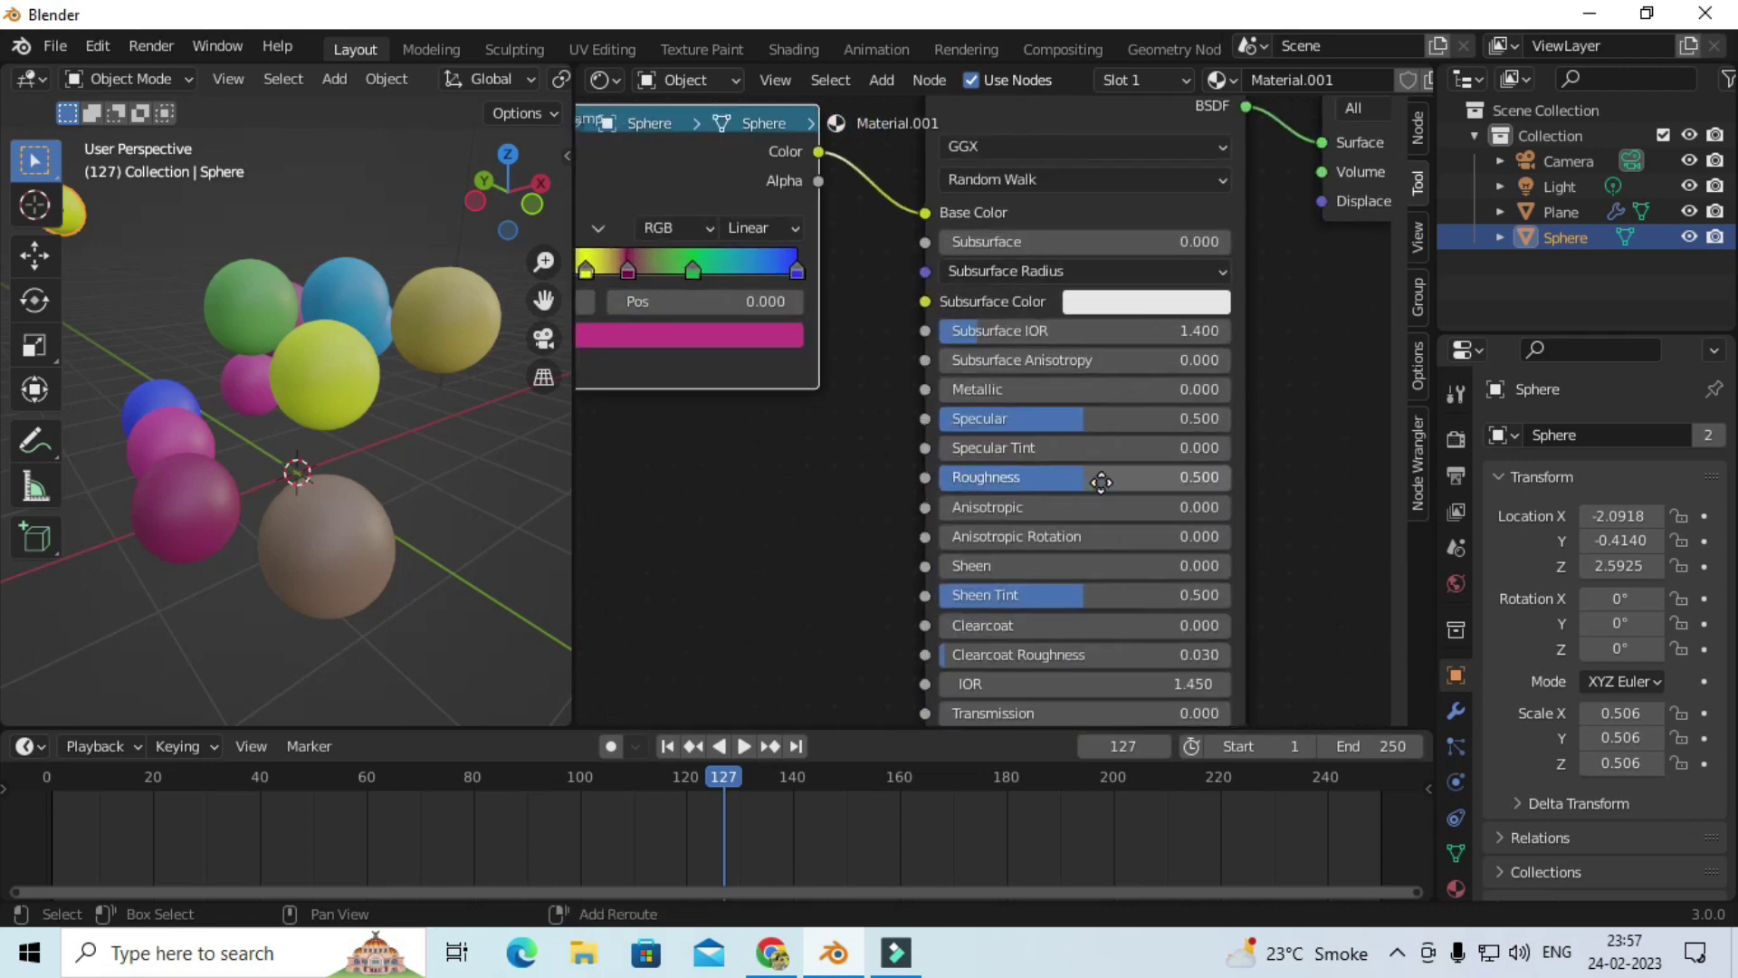
scroll(1023, 399, up, 1)
drag(1001, 388, 1041, 387)
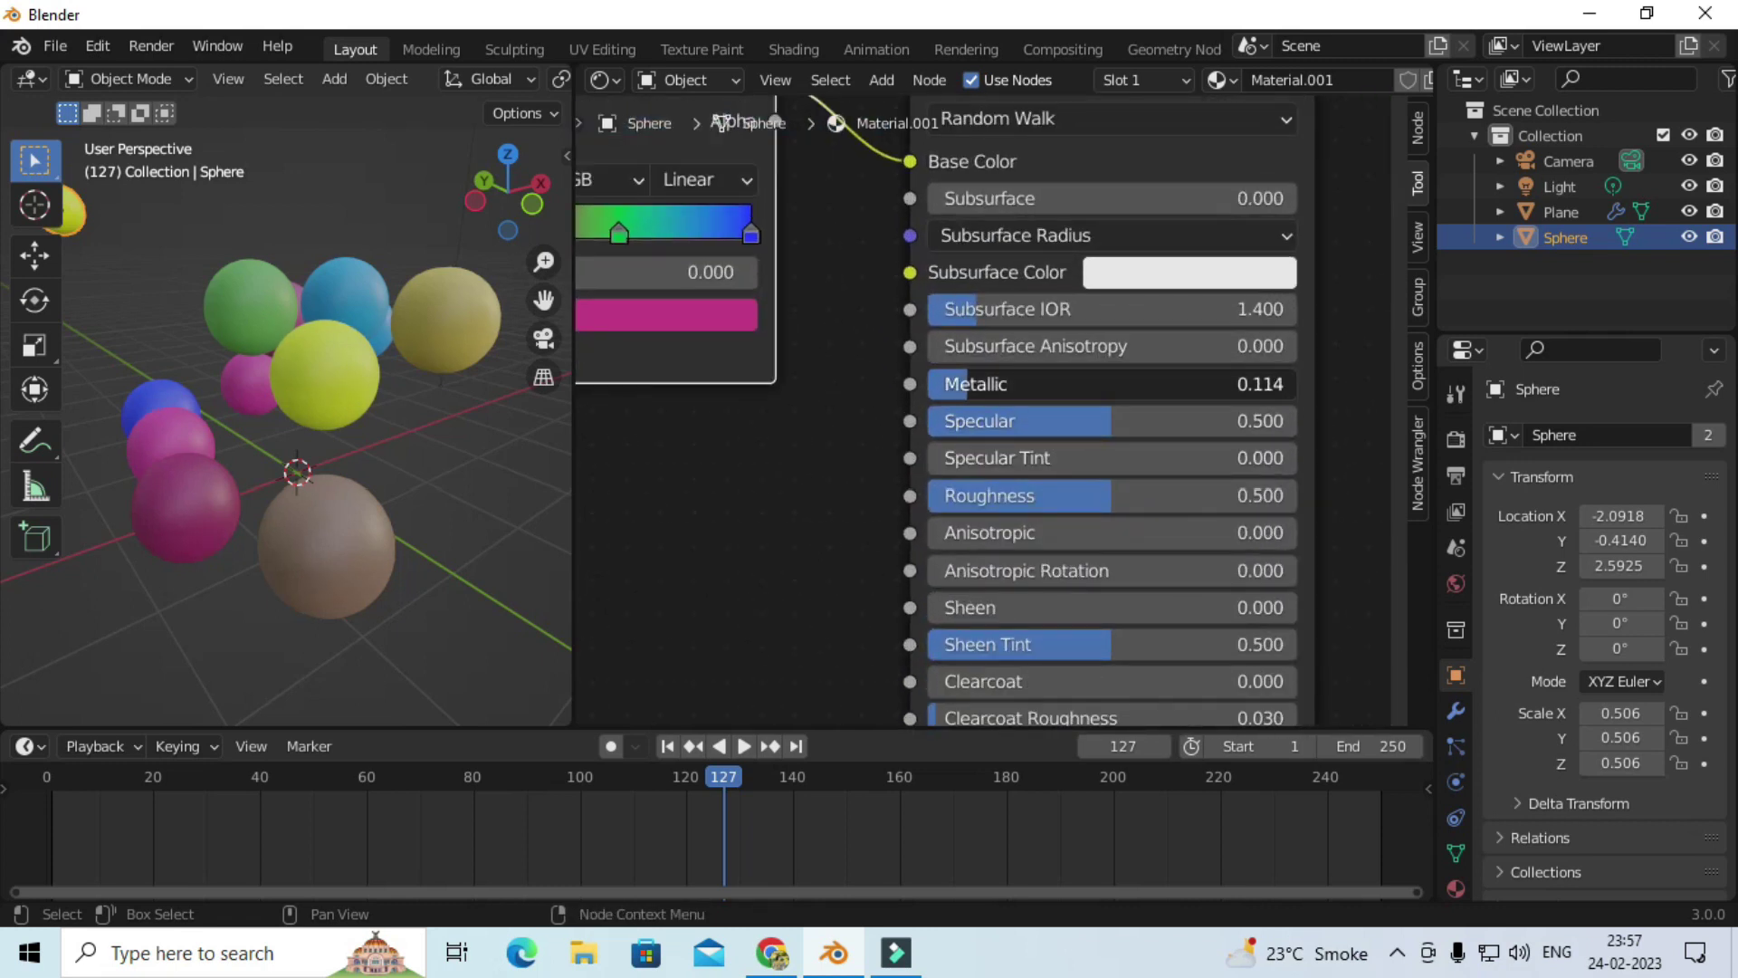
drag(1144, 498, 1140, 497)
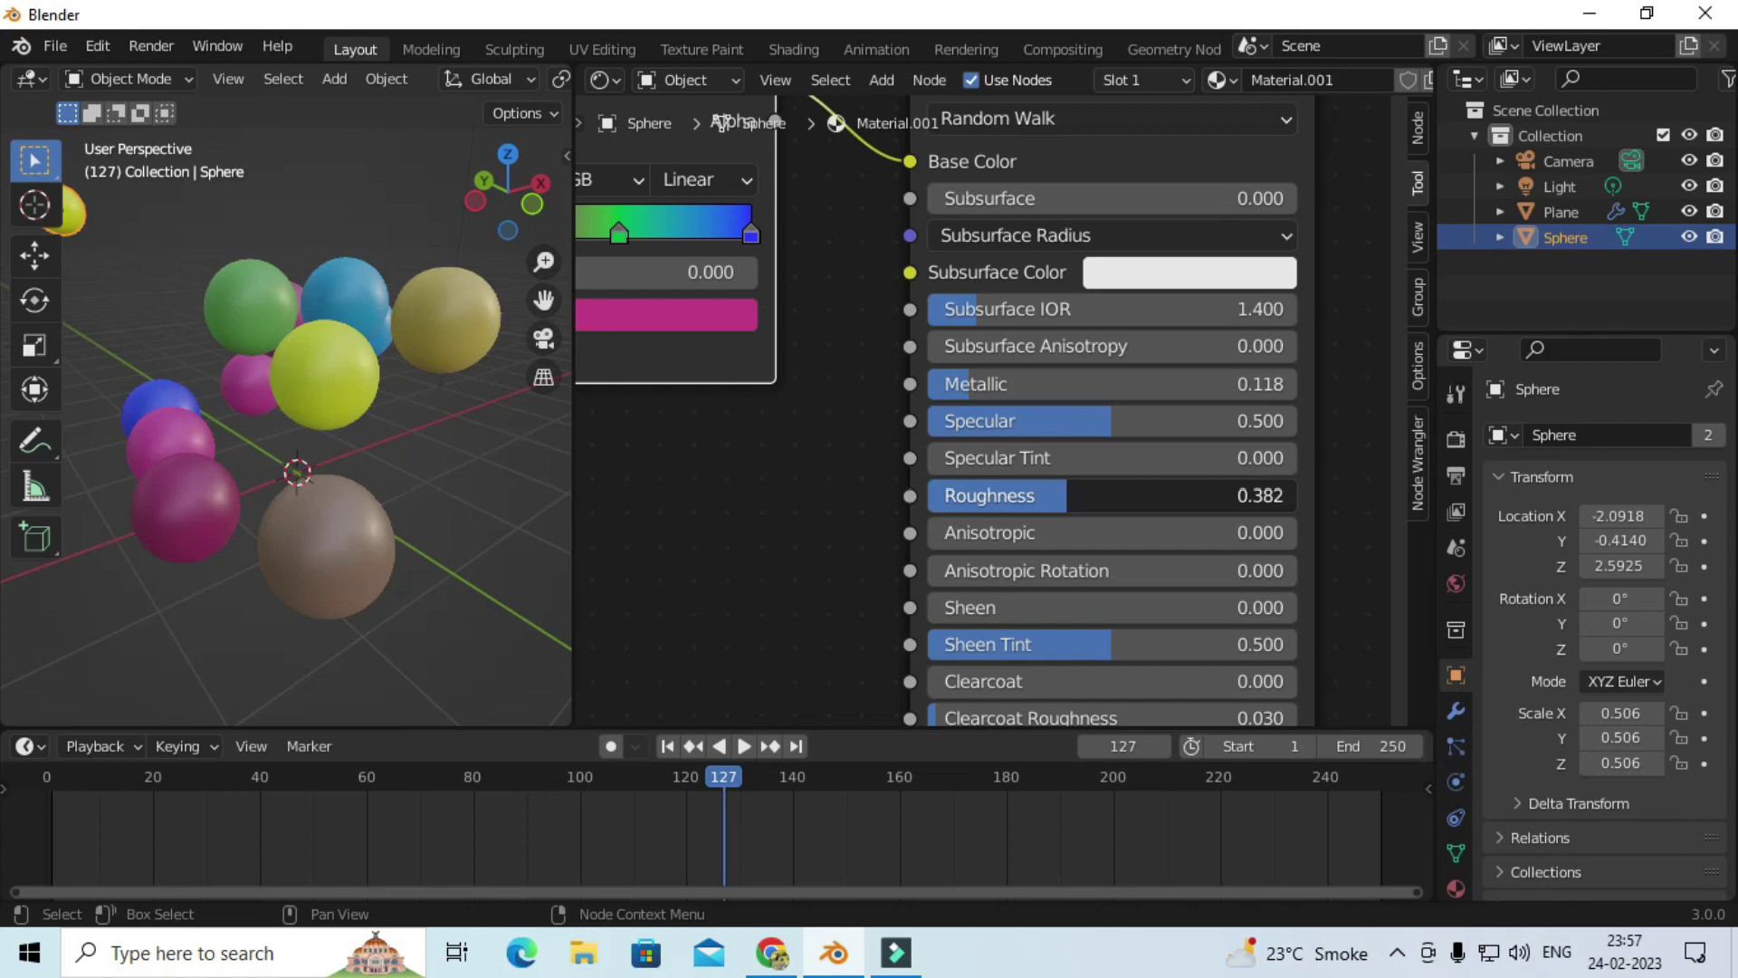
mouse_move(85, 350)
middle_down()
mouse_move(349, 399)
mouse_move(252, 388)
middle_up()
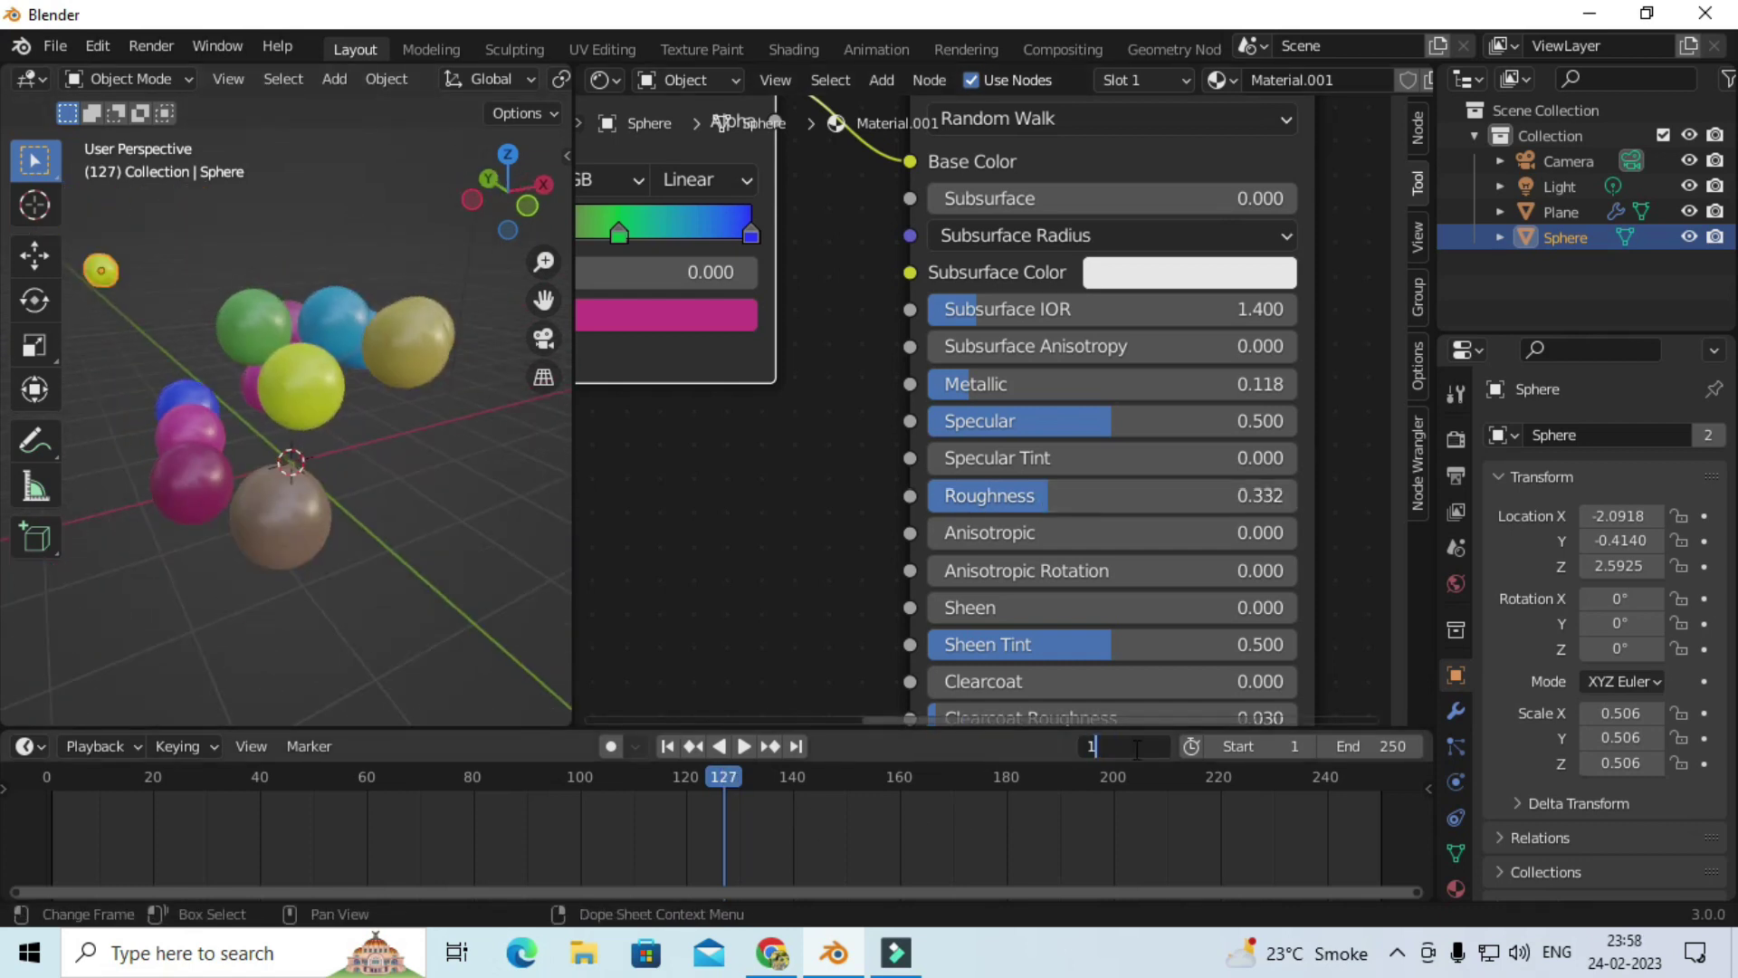
Step: Return to frame 1, deselect the sphere, and play the animation to watch the spheres bounce
key(Return)
click(432, 530)
scroll(431, 530, down, 2)
key(space)
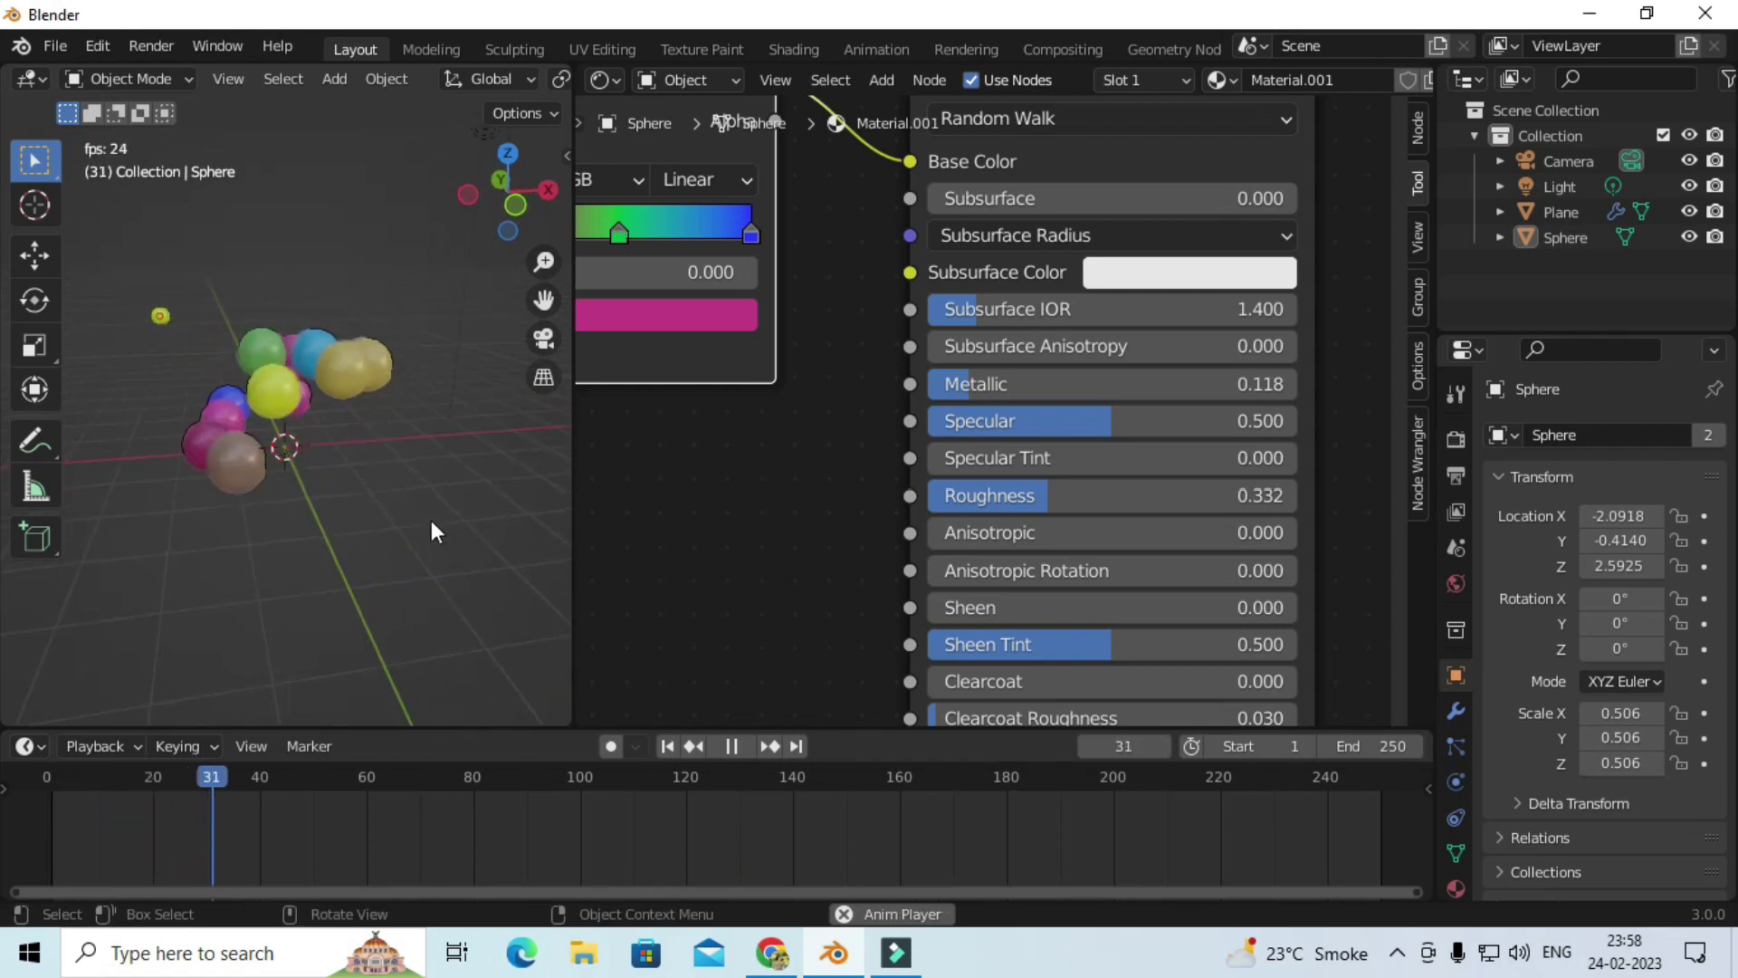
middle_drag(450, 509, 384, 508)
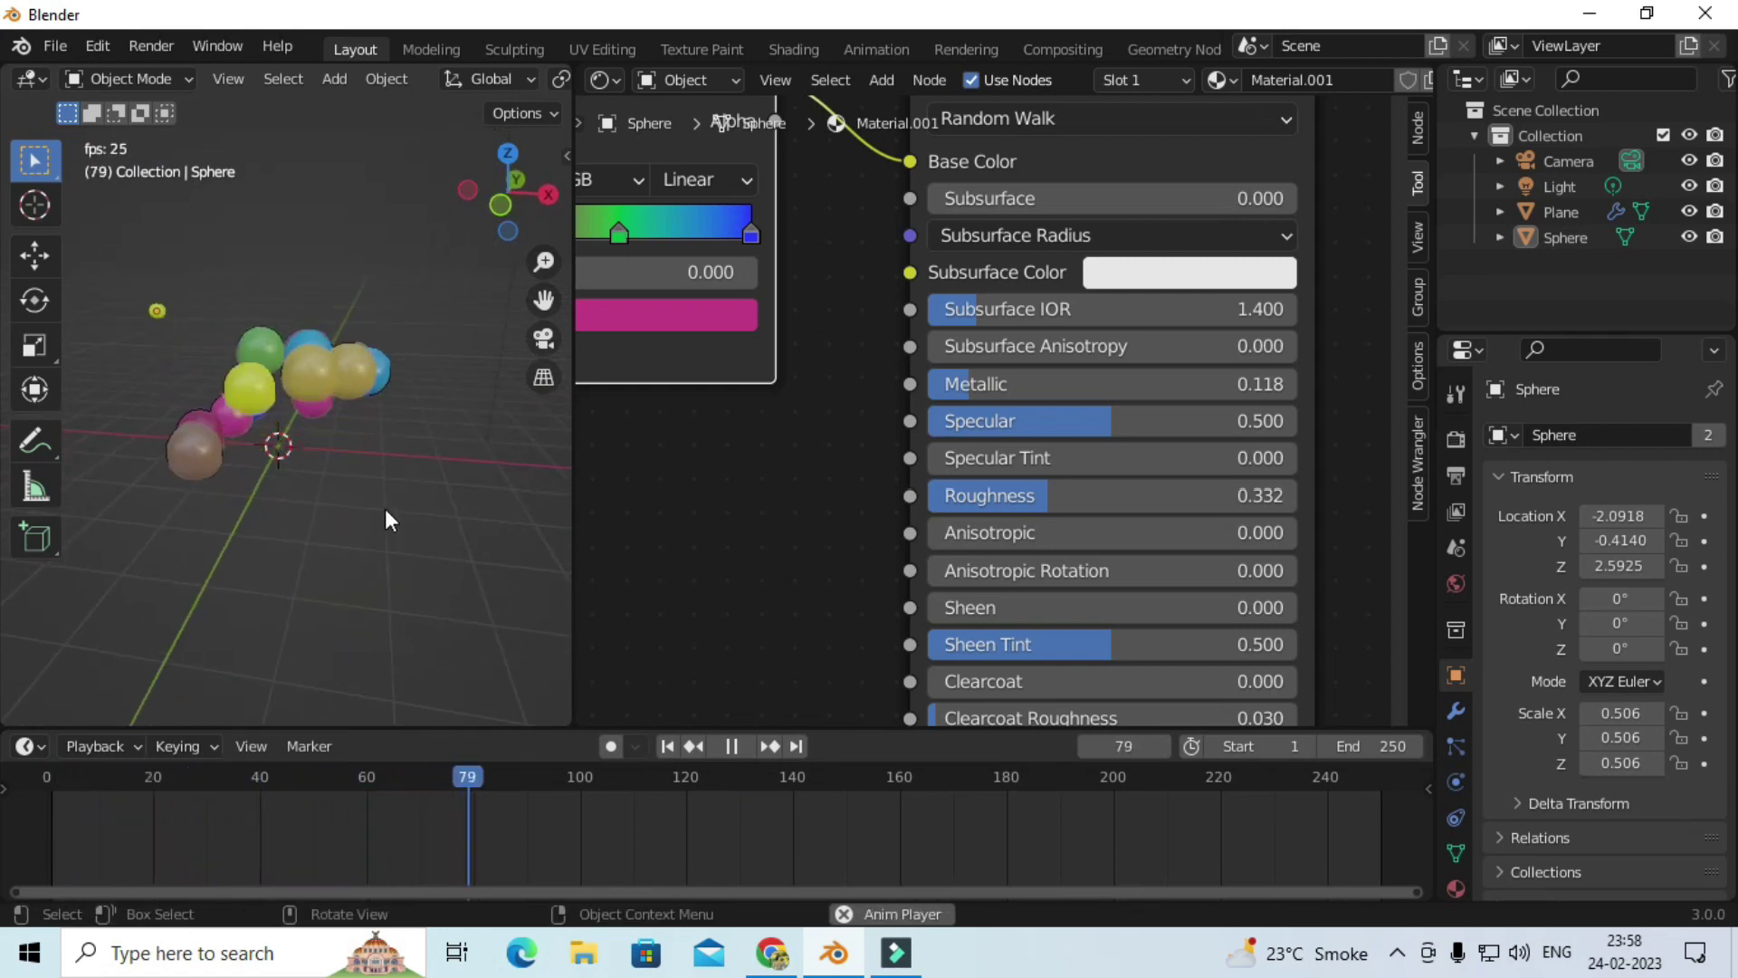